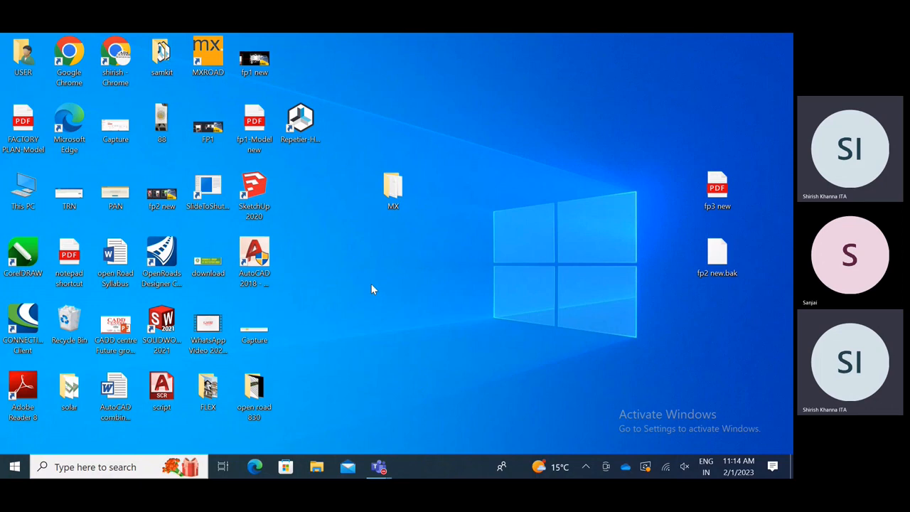
- Open Repetier-Host and load the model file Part1.STL onto the print bed
{"action": "double_click", "coordinate": [300, 120]}
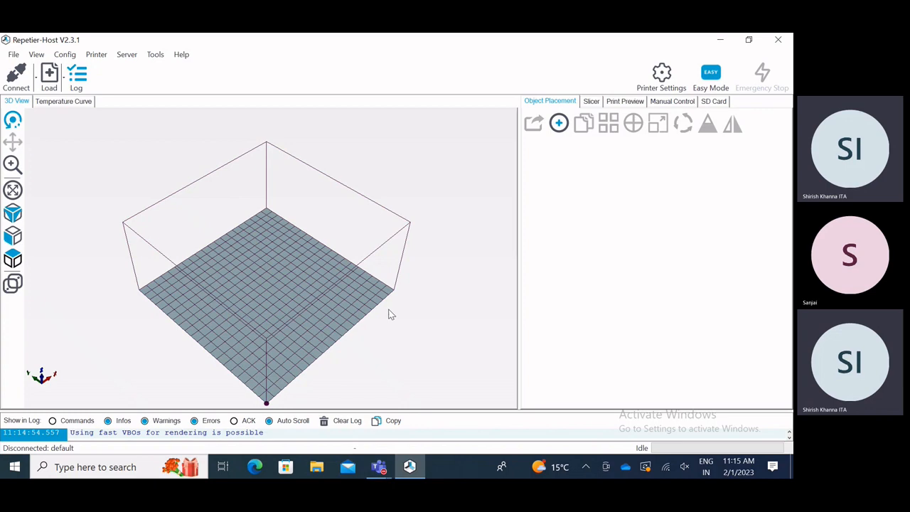
{"action": "left_click_drag", "start_coordinate": [397, 319], "coordinate": [226, 303]}
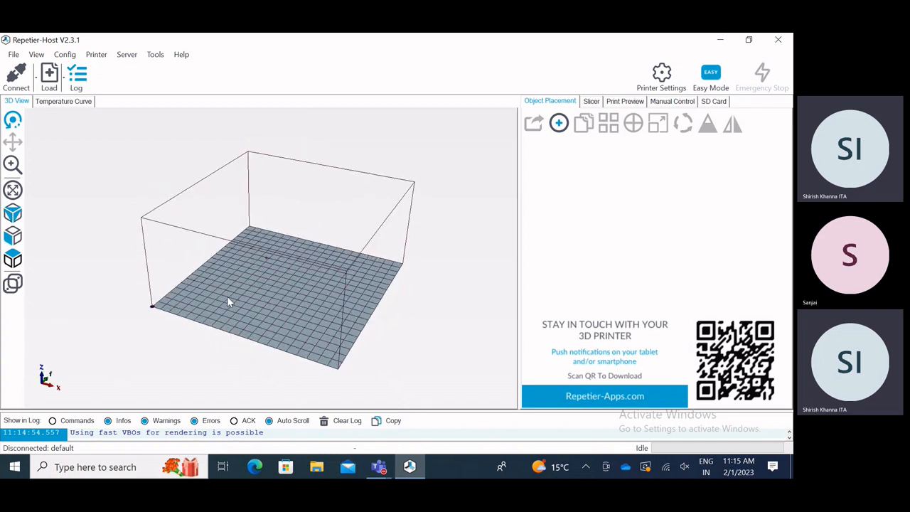
{"action": "left_click", "coordinate": [63, 78]}
{"action": "left_click", "coordinate": [69, 99]}
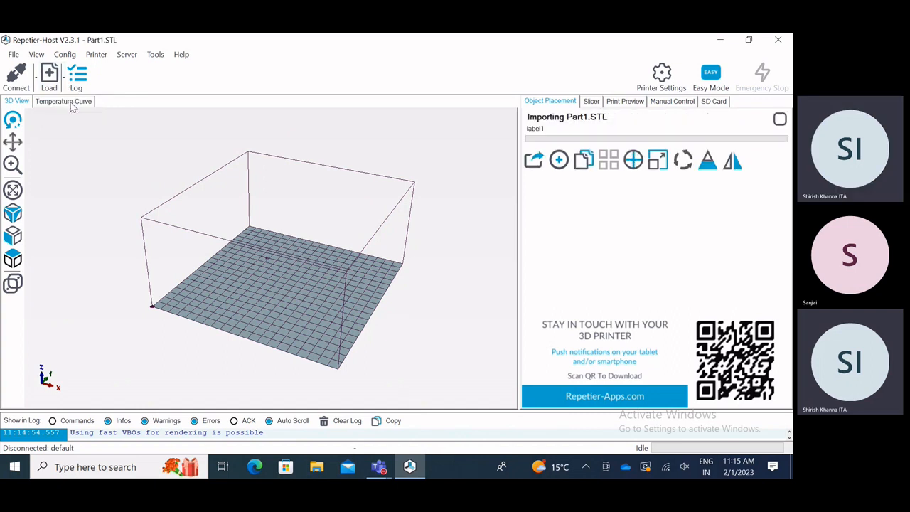
- Rotate Part1 by 180° about the Y axis so its flat face rests on the bed
{"action": "left_click", "coordinate": [682, 125]}
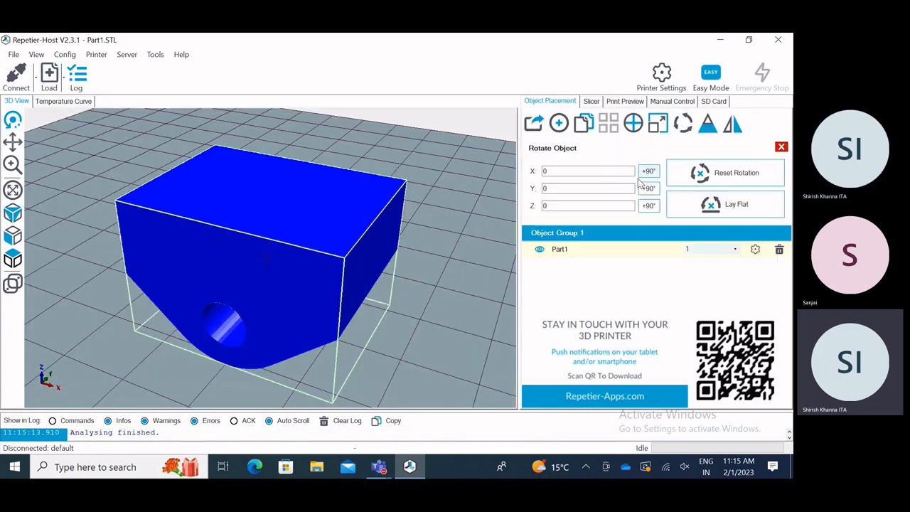
{"action": "left_click", "coordinate": [648, 188]}
{"action": "left_click", "coordinate": [648, 188]}
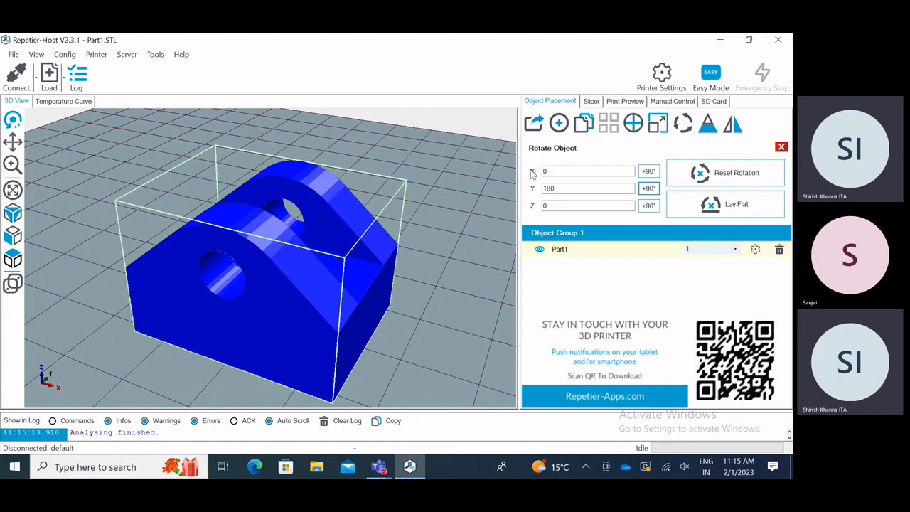
{"action": "scroll", "coordinate": [227, 209], "scroll_direction": "down", "scroll_amount": 5}
{"action": "left_click_drag", "start_coordinate": [227, 209], "coordinate": [293, 311]}
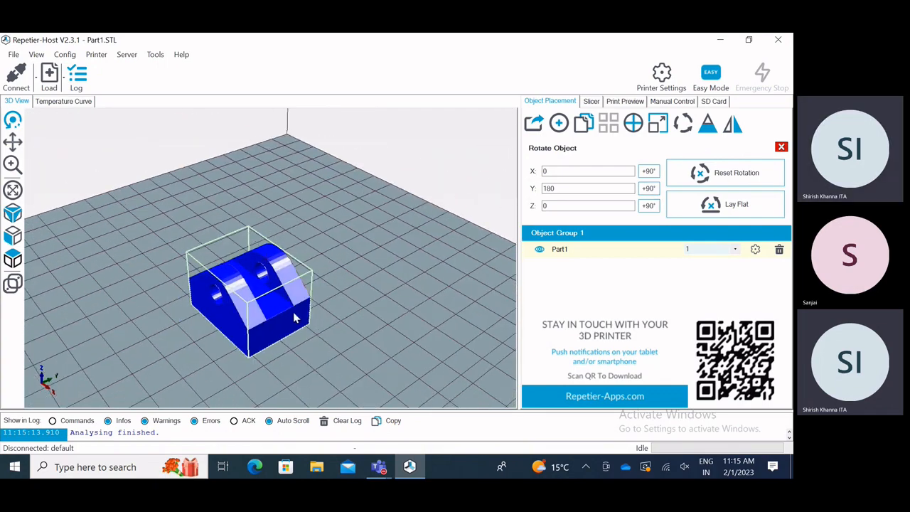
- In the Slic3r print settings, set the external infill pattern to Octagram Spiral for the top and Concentric for the bottom
{"action": "left_click", "coordinate": [593, 104]}
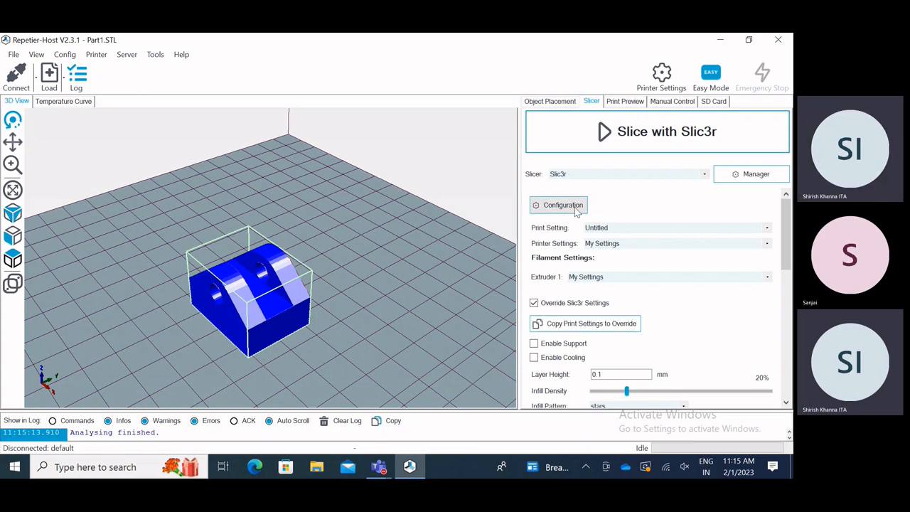
{"action": "left_click", "coordinate": [563, 205]}
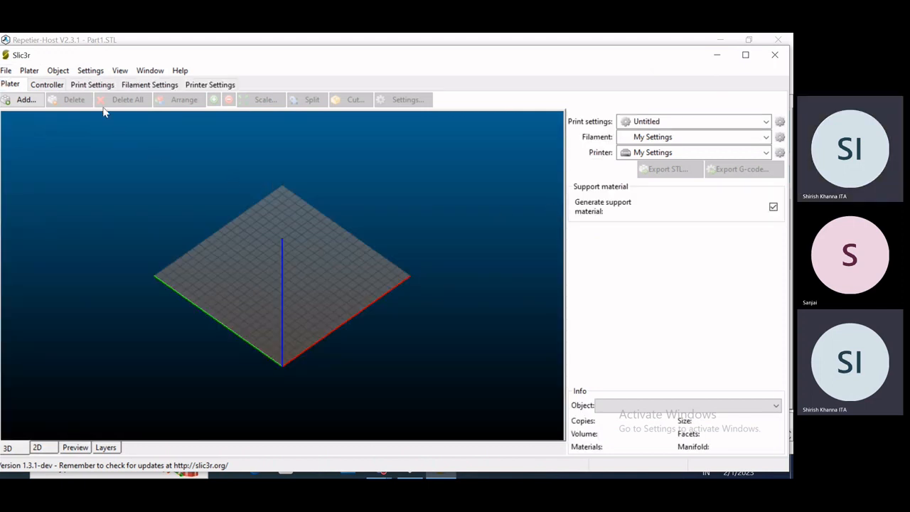
{"action": "left_click", "coordinate": [89, 86]}
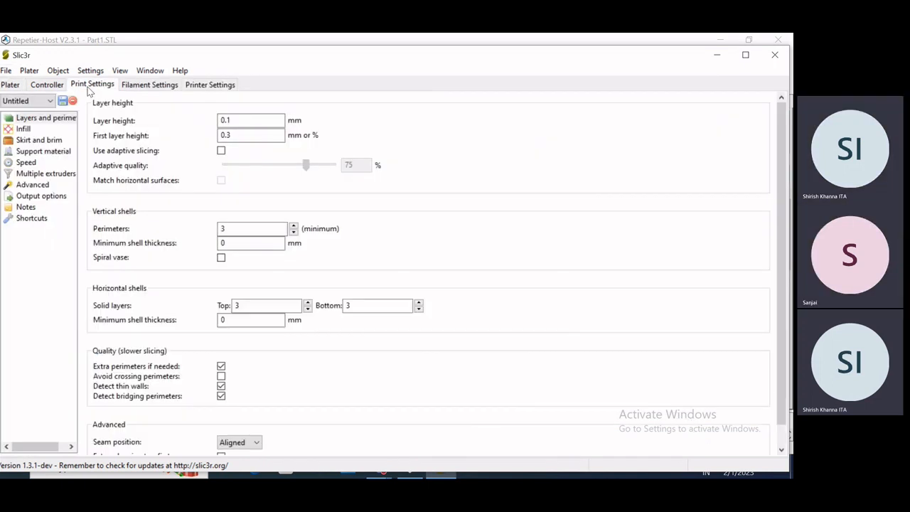
{"action": "left_click", "coordinate": [23, 128]}
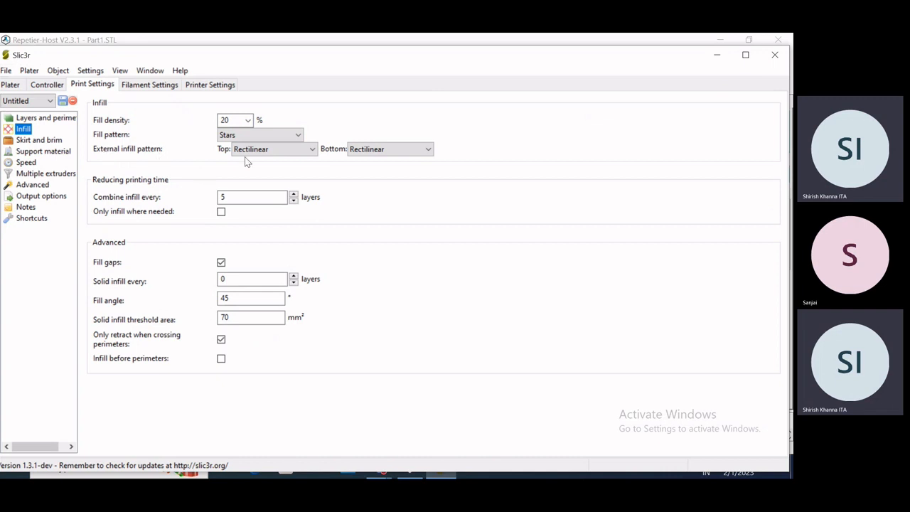
{"action": "left_click", "coordinate": [273, 150]}
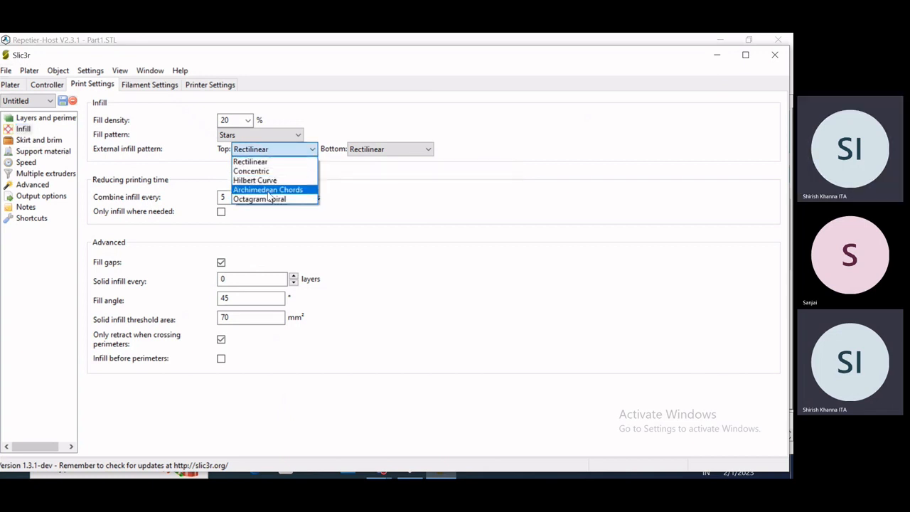
{"action": "left_click", "coordinate": [269, 150]}
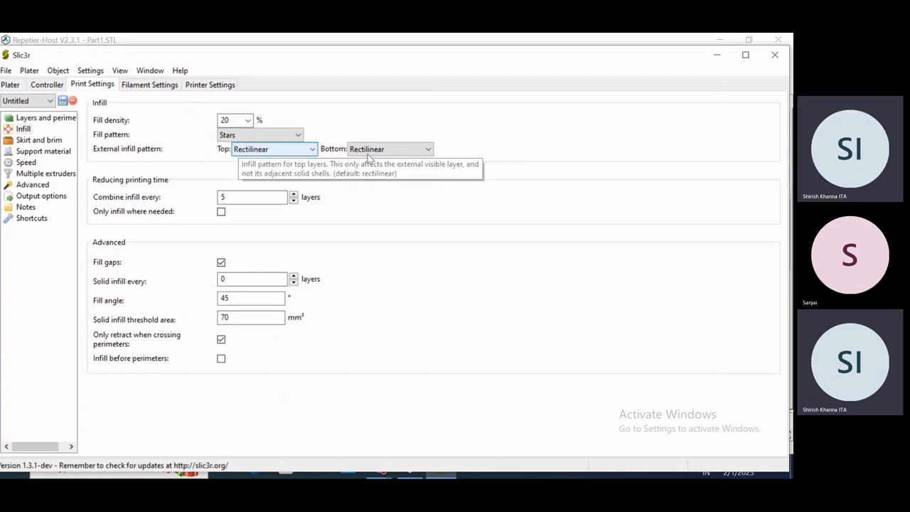
{"action": "left_click", "coordinate": [252, 149]}
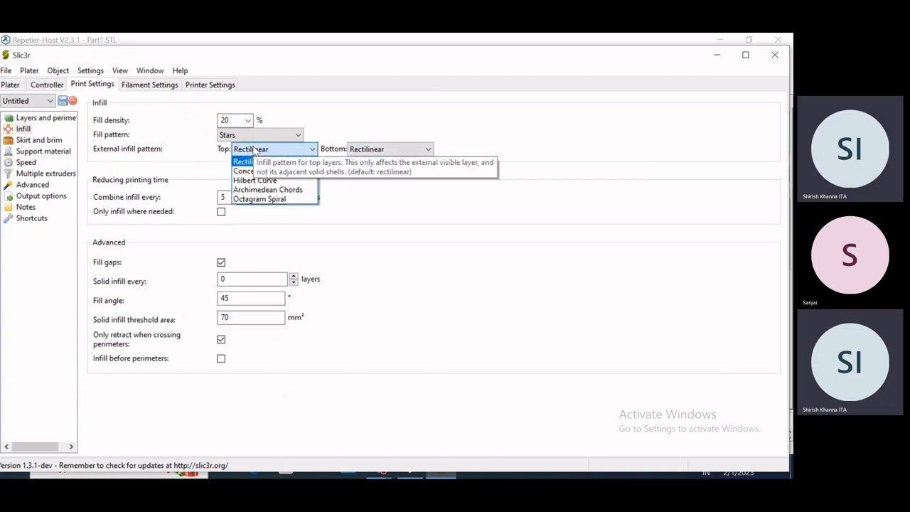
{"action": "left_click", "coordinate": [278, 200]}
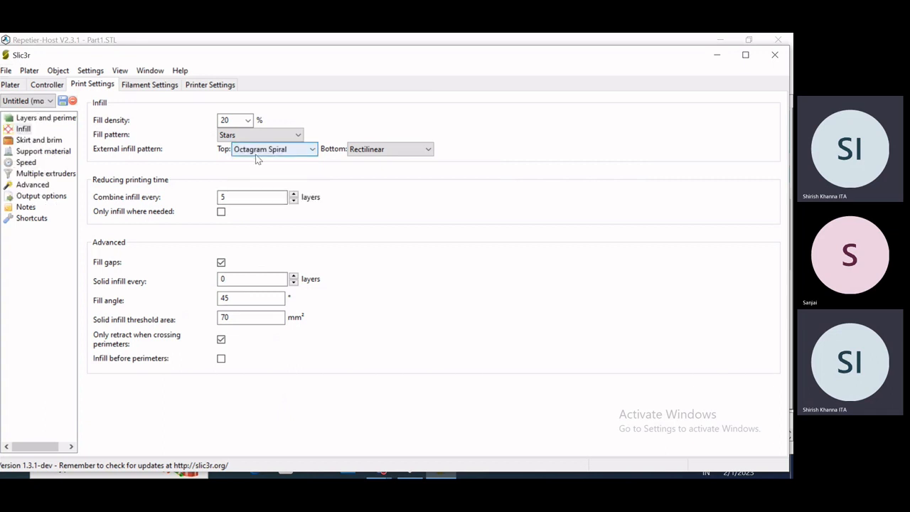
{"action": "left_click", "coordinate": [366, 150]}
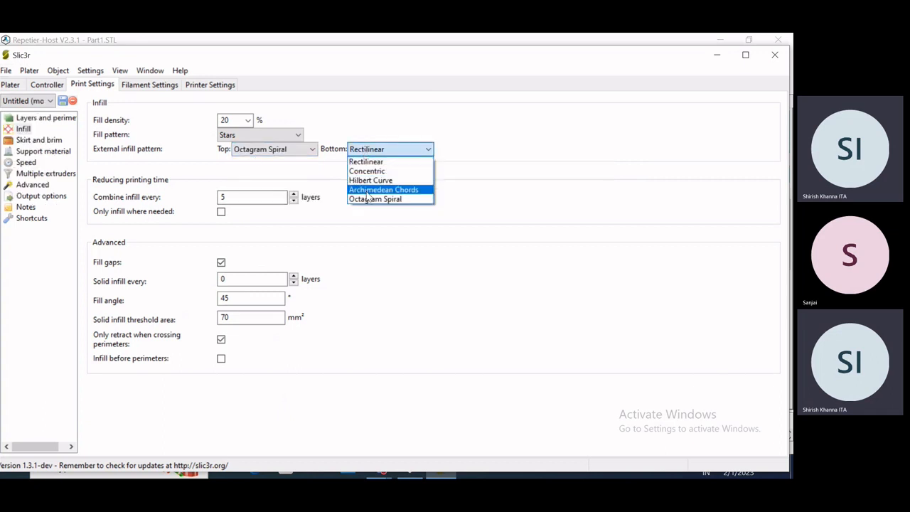
{"action": "left_click", "coordinate": [367, 170]}
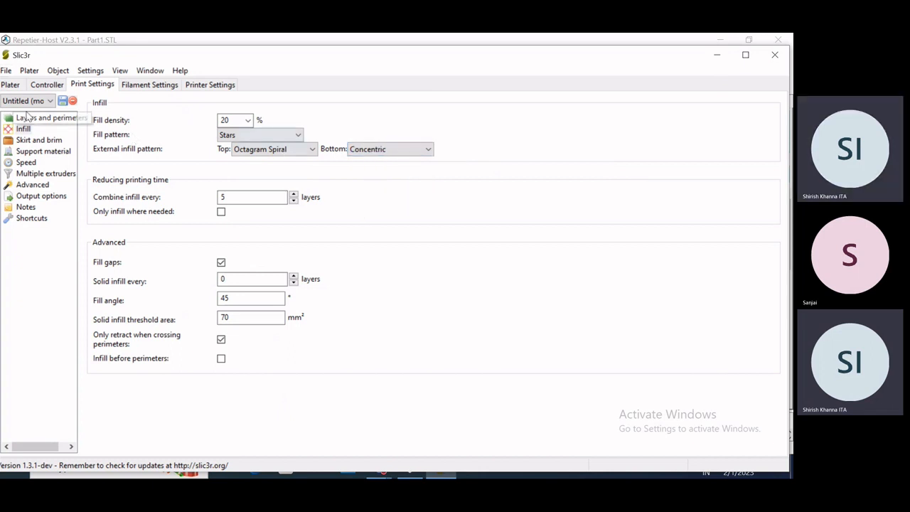
- Close the Slic3r configuration window and slice Part1 with Slic3r
{"action": "left_click", "coordinate": [775, 55]}
{"action": "left_click", "coordinate": [353, 302]}
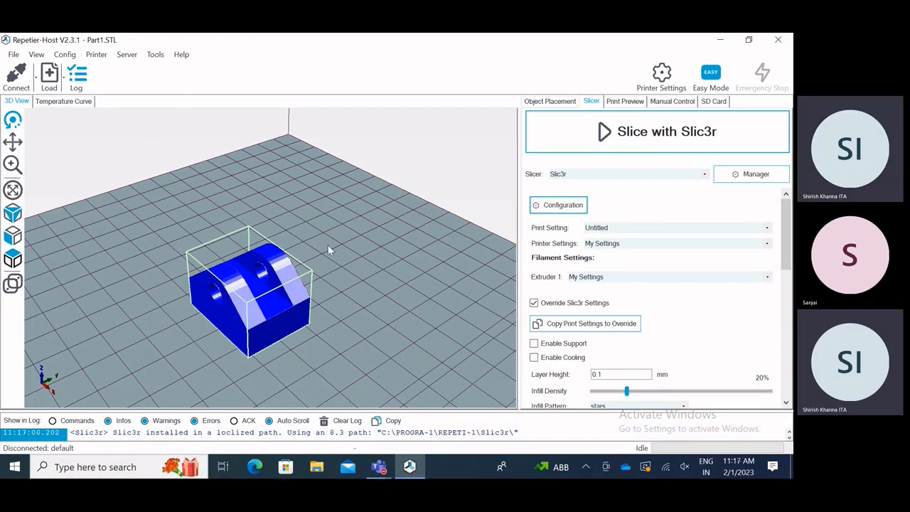
{"action": "left_click", "coordinate": [630, 137]}
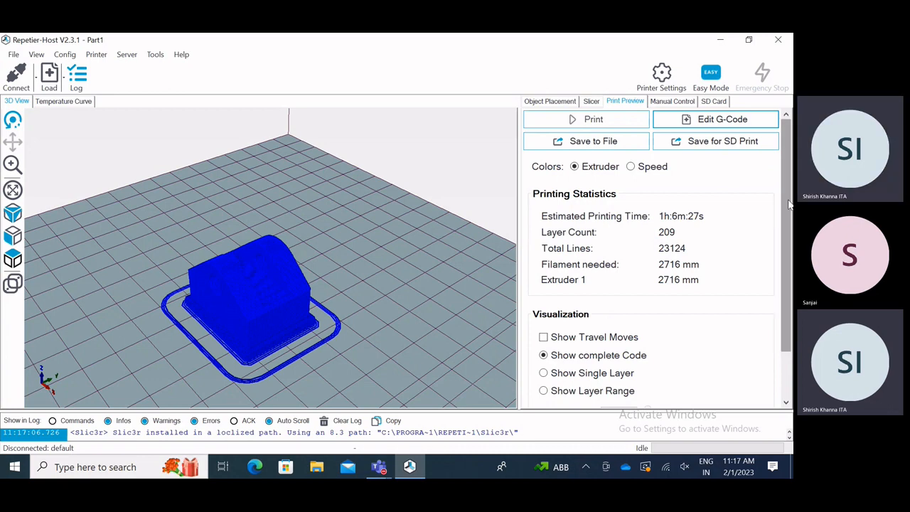
- Switch the print preview from the complete code to a layer range and view the first layer
{"action": "scroll", "coordinate": [789, 202], "scroll_direction": "down", "scroll_amount": 2}
{"action": "left_click_drag", "start_coordinate": [385, 252], "coordinate": [260, 336]}
{"action": "scroll", "coordinate": [331, 319], "scroll_direction": "up", "scroll_amount": 6}
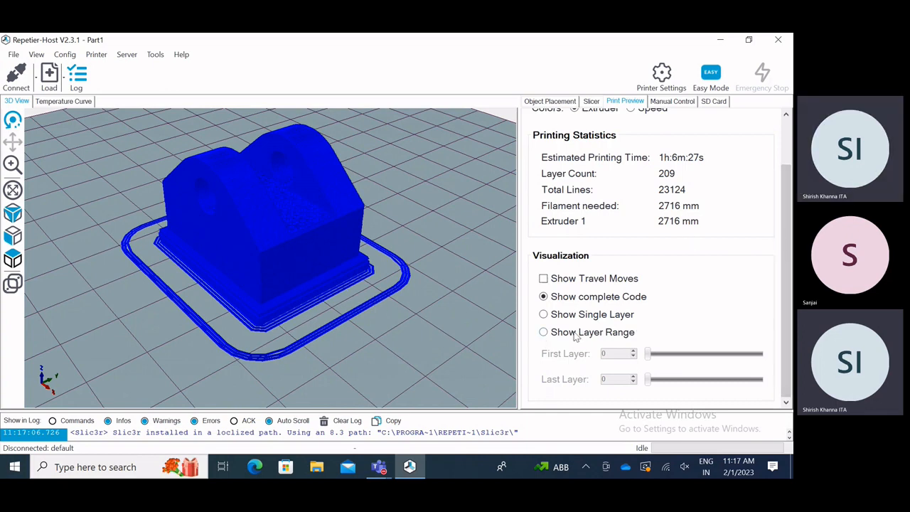
{"action": "left_click", "coordinate": [544, 332]}
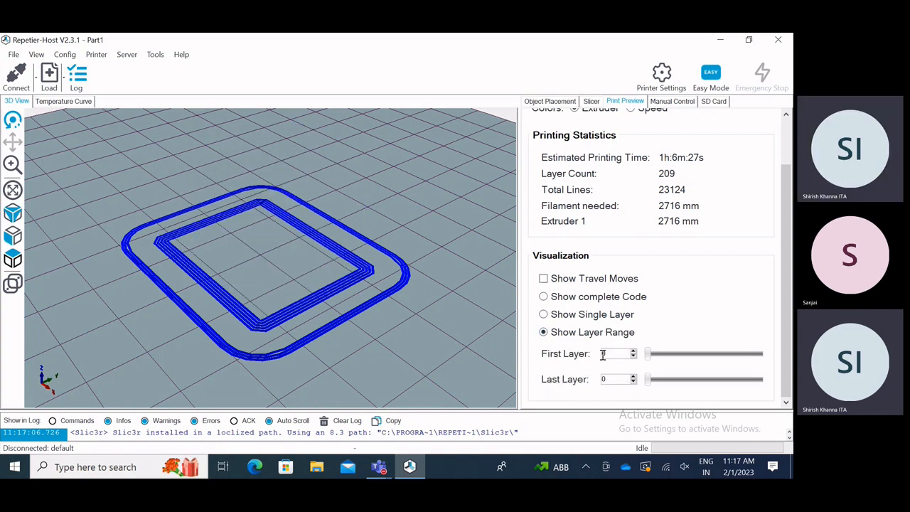
{"action": "left_click_drag", "start_coordinate": [343, 283], "coordinate": [305, 279]}
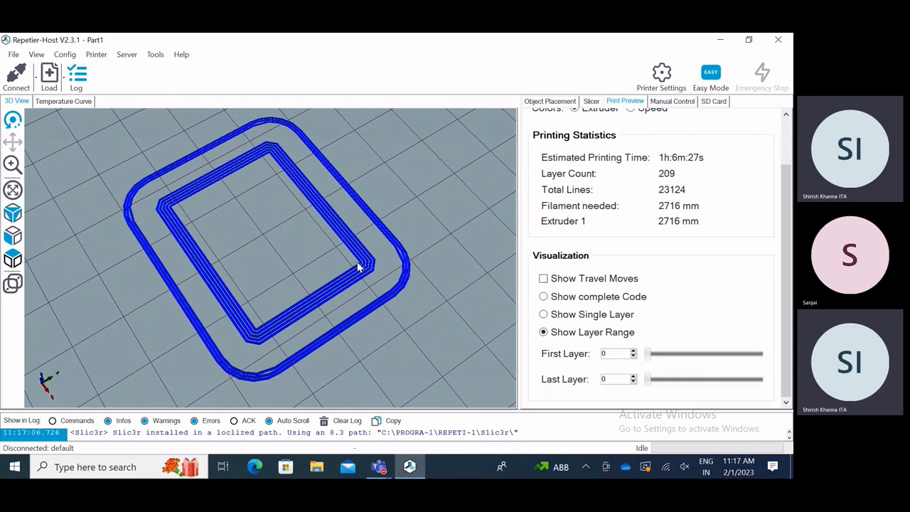
- Set the previewed layer range to layers 16 to 27 and examine the star infill inside the part
{"action": "left_click", "coordinate": [645, 358]}
{"action": "left_click_drag", "start_coordinate": [613, 354], "coordinate": [566, 356]}
{"action": "type", "text": "1"}
{"action": "left_click", "coordinate": [649, 383]}
{"action": "left_click_drag", "start_coordinate": [649, 353], "coordinate": [657, 359]}
{"action": "scroll", "coordinate": [257, 275], "scroll_direction": "up", "scroll_amount": 5}
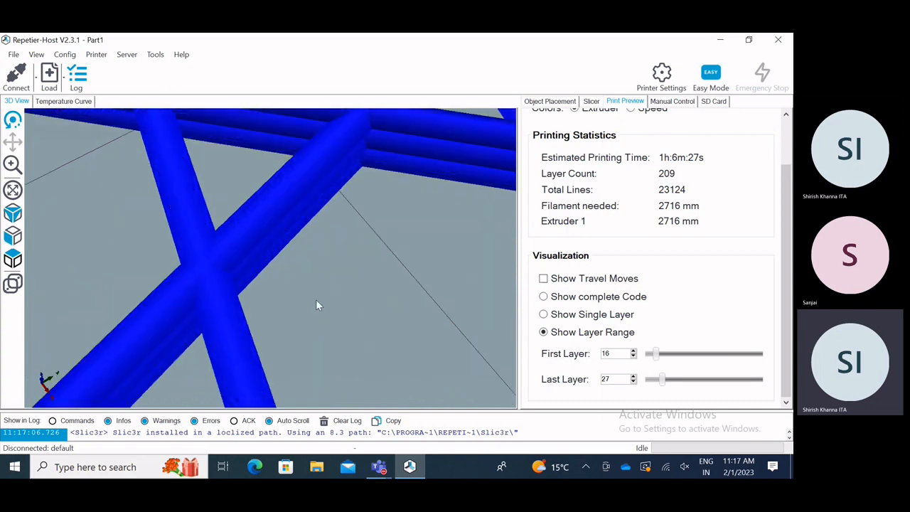
{"action": "scroll", "coordinate": [275, 268], "scroll_direction": "down", "scroll_amount": 5}
{"action": "left_click_drag", "start_coordinate": [277, 273], "coordinate": [258, 246]}
{"action": "scroll", "coordinate": [255, 244], "scroll_direction": "up", "scroll_amount": 3}
{"action": "scroll", "coordinate": [258, 248], "scroll_direction": "up", "scroll_amount": 3}
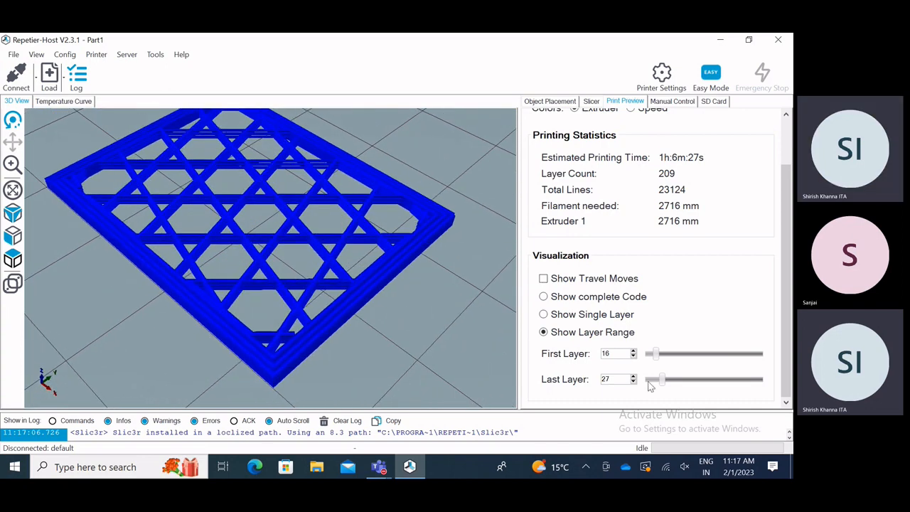
- Narrow the print preview to layer 5 only, and after that show layers 0 to 3
{"action": "left_click_drag", "start_coordinate": [662, 379], "coordinate": [649, 379]}
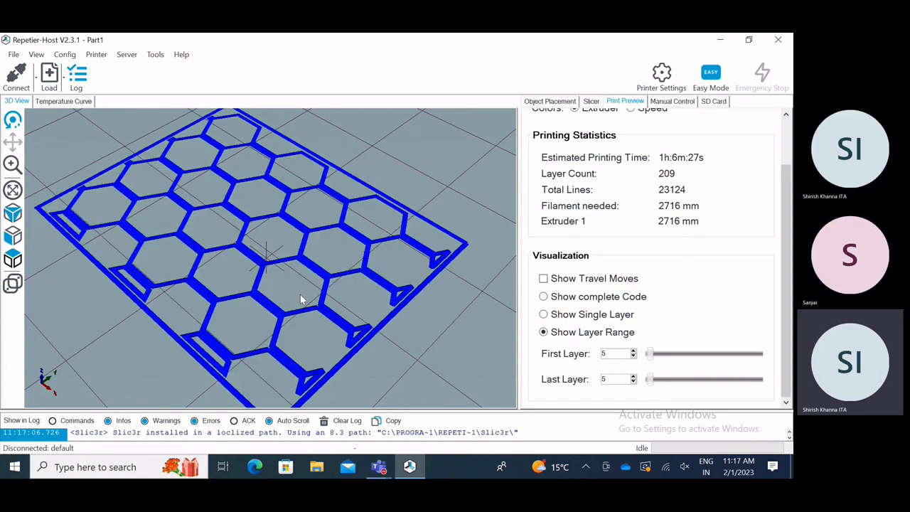
{"action": "left_click_drag", "start_coordinate": [654, 381], "coordinate": [650, 381]}
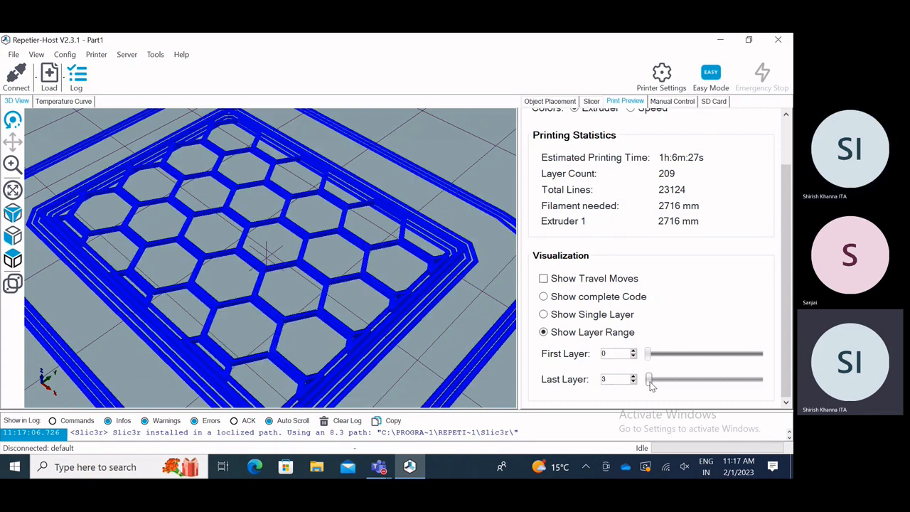
- Extend the preview to layers 0 to 209 and examine the infill pattern on the part's upper surfaces
{"action": "left_click_drag", "start_coordinate": [650, 356], "coordinate": [692, 382]}
{"action": "left_click_drag", "start_coordinate": [745, 381], "coordinate": [771, 383]}
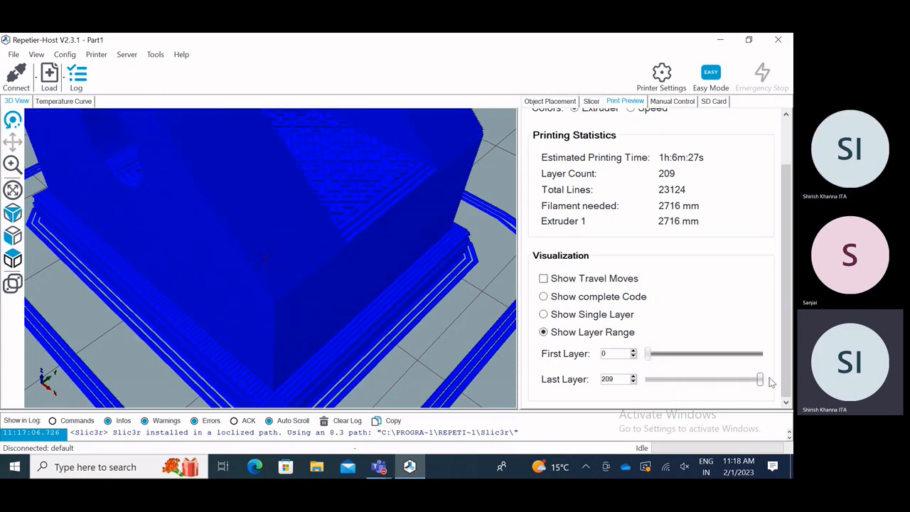
{"action": "left_click_drag", "start_coordinate": [329, 244], "coordinate": [262, 267]}
{"action": "scroll", "coordinate": [308, 233], "scroll_direction": "down", "scroll_amount": 5}
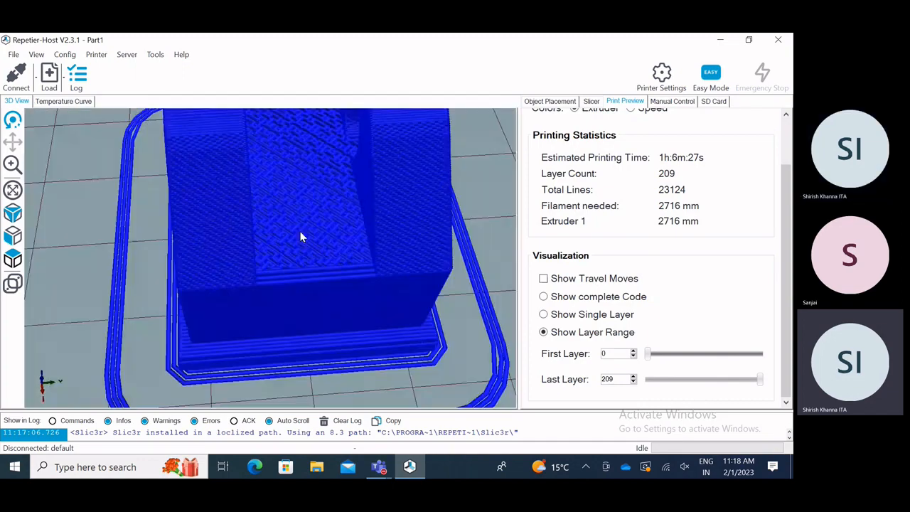
{"action": "scroll", "coordinate": [278, 182], "scroll_direction": "up", "scroll_amount": 5}
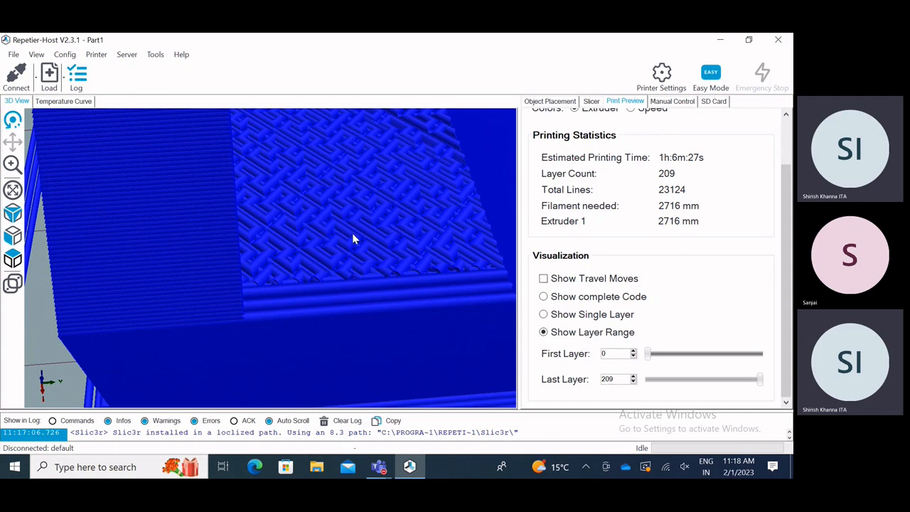
- Set the first previewed layer to 112 and examine the surface patterns from above and up close
{"action": "left_click_drag", "start_coordinate": [647, 353], "coordinate": [706, 358]}
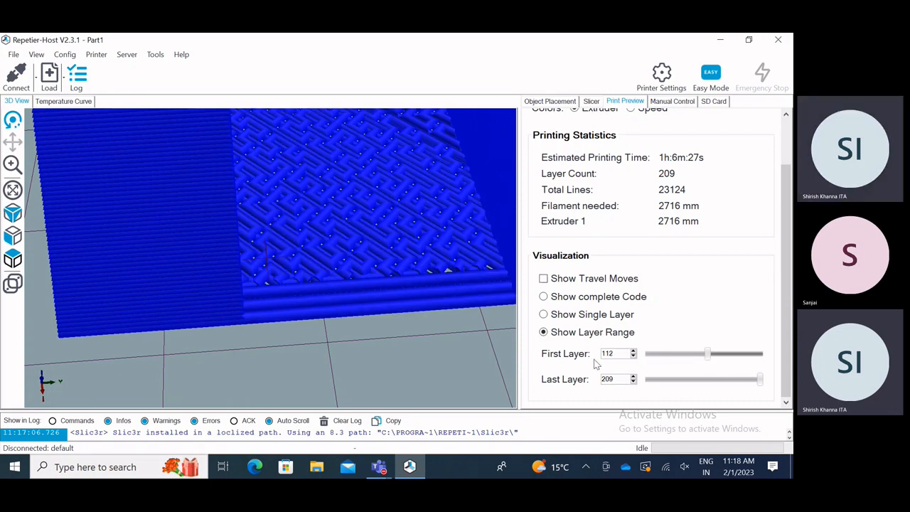
{"action": "left_click_drag", "start_coordinate": [320, 260], "coordinate": [243, 235]}
{"action": "scroll", "coordinate": [269, 236], "scroll_direction": "down", "scroll_amount": 10}
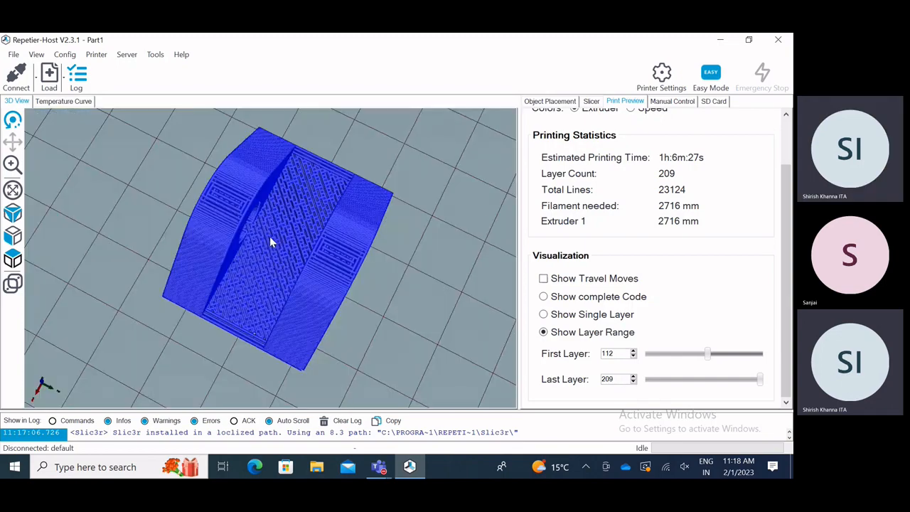
{"action": "scroll", "coordinate": [269, 236], "scroll_direction": "up", "scroll_amount": 10}
{"action": "left_click_drag", "start_coordinate": [251, 288], "coordinate": [247, 315]}
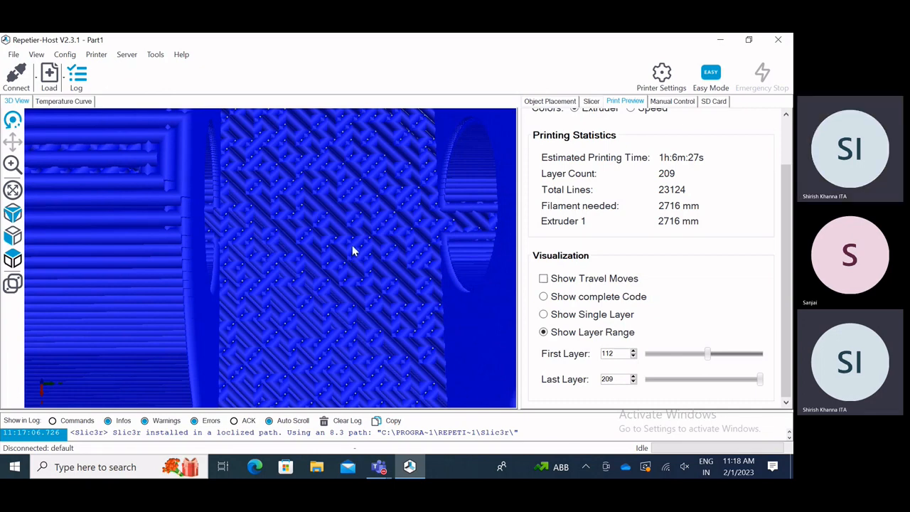
{"action": "scroll", "coordinate": [350, 244], "scroll_direction": "down", "scroll_amount": 10}
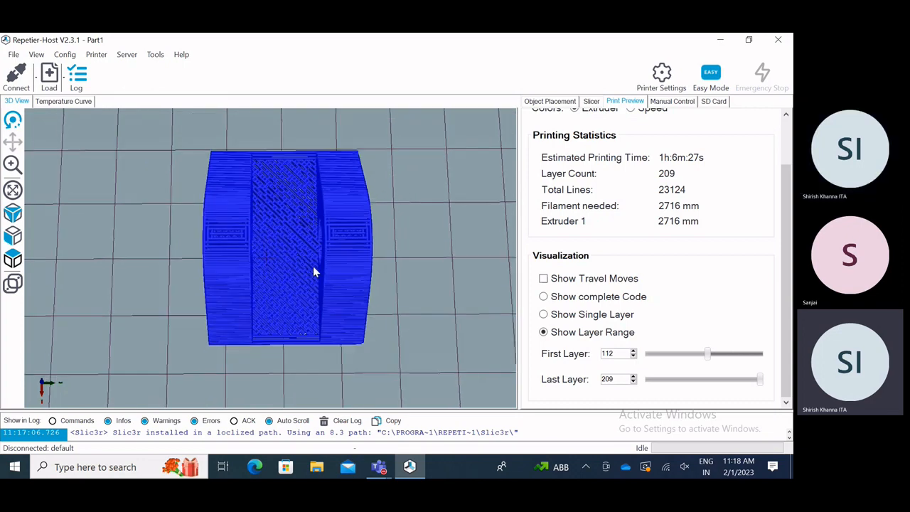
{"action": "scroll", "coordinate": [326, 242], "scroll_direction": "up", "scroll_amount": 10}
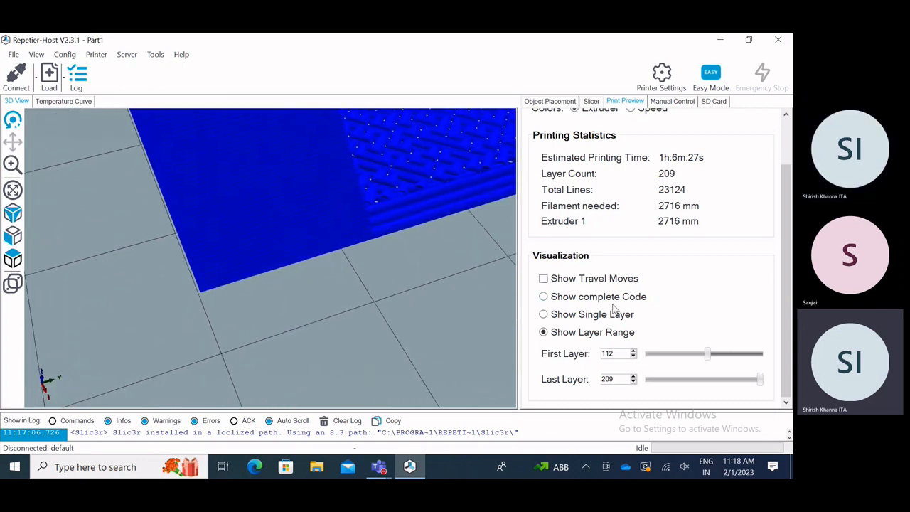
- Preview layers 84 to 100 to examine the inner infill, and raise the last previewed layer to 187
{"action": "mouse_move", "coordinate": [716, 361]}
{"action": "left_mouse_down"}
{"action": "mouse_move", "coordinate": [672, 361]}
{"action": "mouse_move", "coordinate": [699, 360]}
{"action": "left_mouse_up"}
{"action": "left_click_drag", "start_coordinate": [760, 381], "coordinate": [704, 390]}
{"action": "scroll", "coordinate": [335, 290], "scroll_direction": "down", "scroll_amount": 5}
{"action": "left_click_drag", "start_coordinate": [331, 289], "coordinate": [278, 235]}
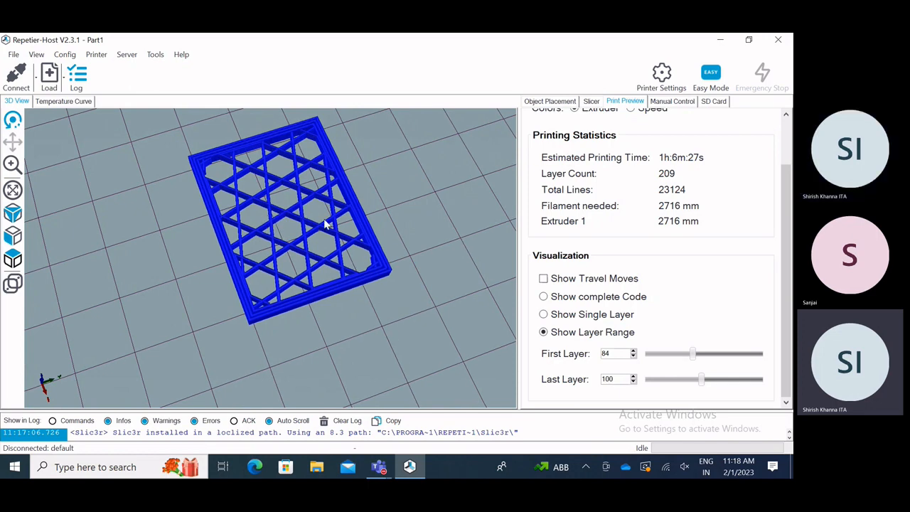
{"action": "left_click_drag", "start_coordinate": [703, 381], "coordinate": [748, 379]}
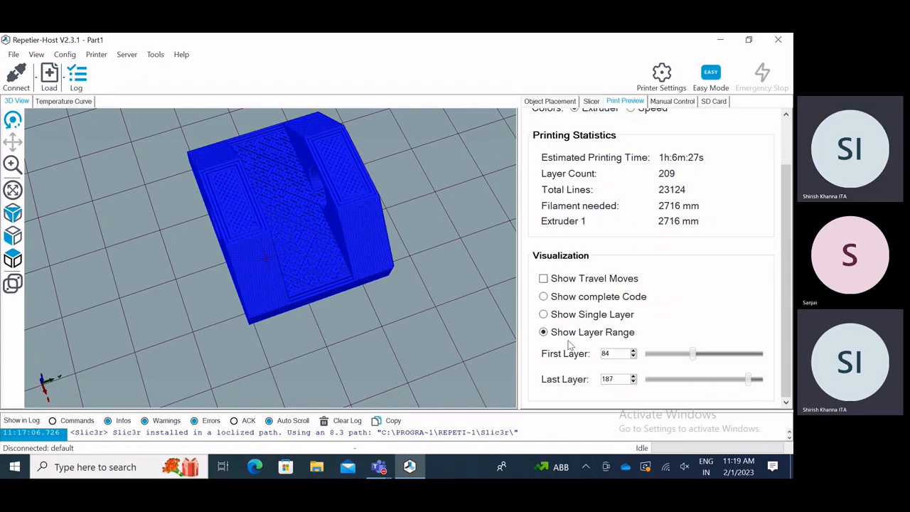
- Examine the patterned surface up close, and reduce the preview to layers 0 to 3 to inspect the honeycomb infill and its outlines
{"action": "scroll", "coordinate": [318, 254], "scroll_direction": "up", "scroll_amount": 5}
{"action": "left_click_drag", "start_coordinate": [340, 282], "coordinate": [252, 272]}
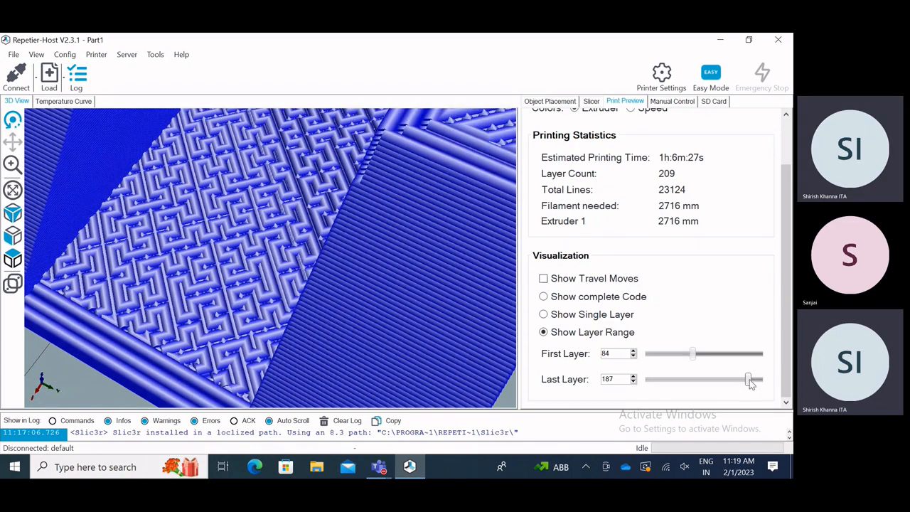
{"action": "left_click_drag", "start_coordinate": [750, 382], "coordinate": [649, 379]}
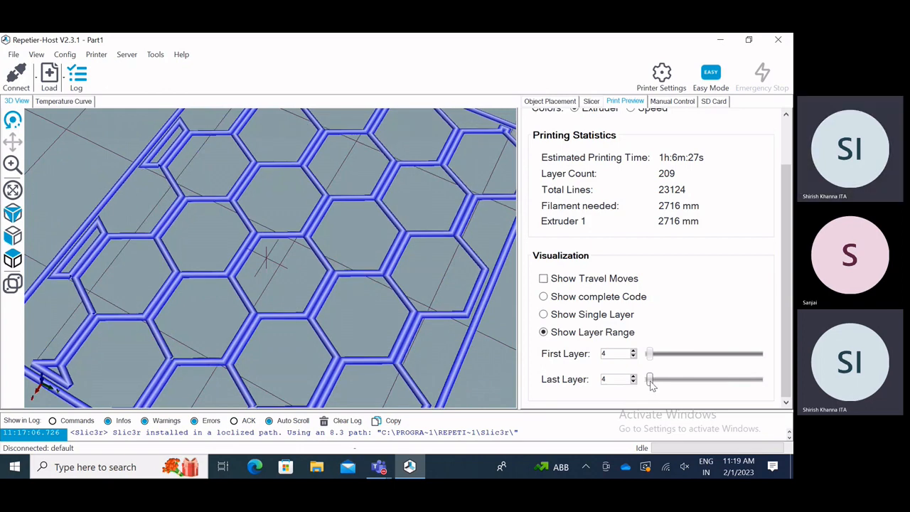
{"action": "left_click_drag", "start_coordinate": [650, 379], "coordinate": [650, 384]}
{"action": "scroll", "coordinate": [320, 286], "scroll_direction": "down", "scroll_amount": 5}
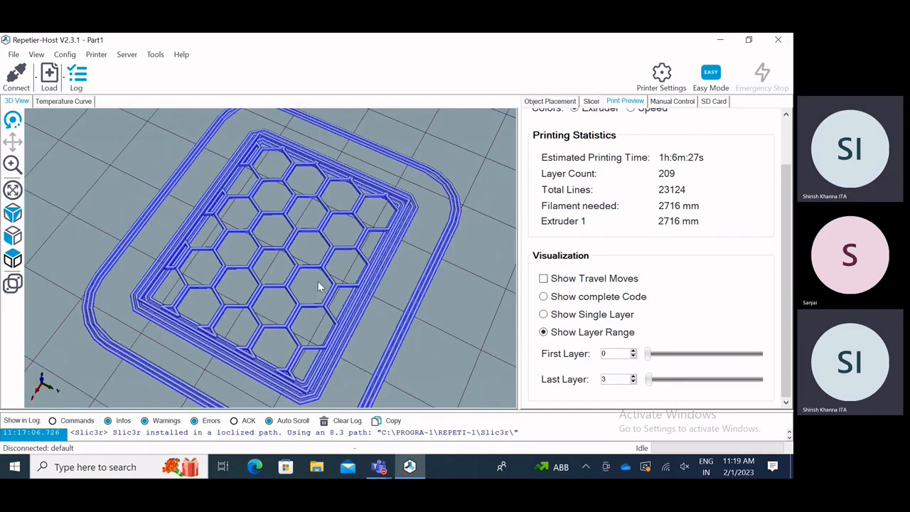
{"action": "left_click_drag", "start_coordinate": [257, 318], "coordinate": [377, 314]}
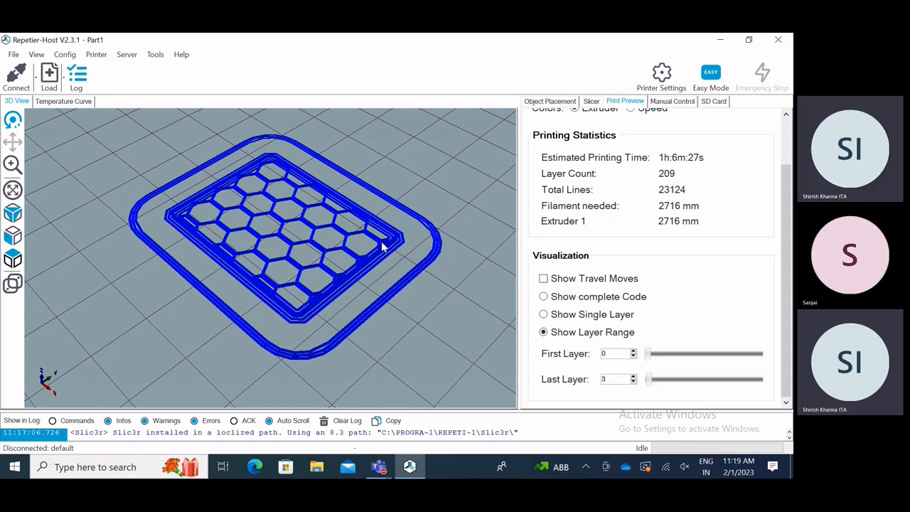
- Open the Slic3r configuration and review the skirt loops and exterior brim width in the print settings
{"action": "left_click", "coordinate": [591, 102]}
{"action": "left_click", "coordinate": [560, 206]}
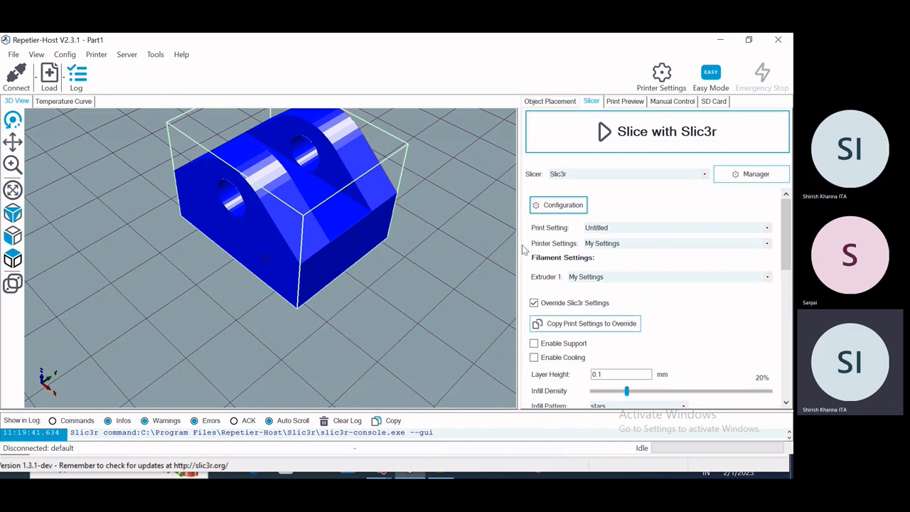
{"action": "left_click", "coordinate": [719, 39]}
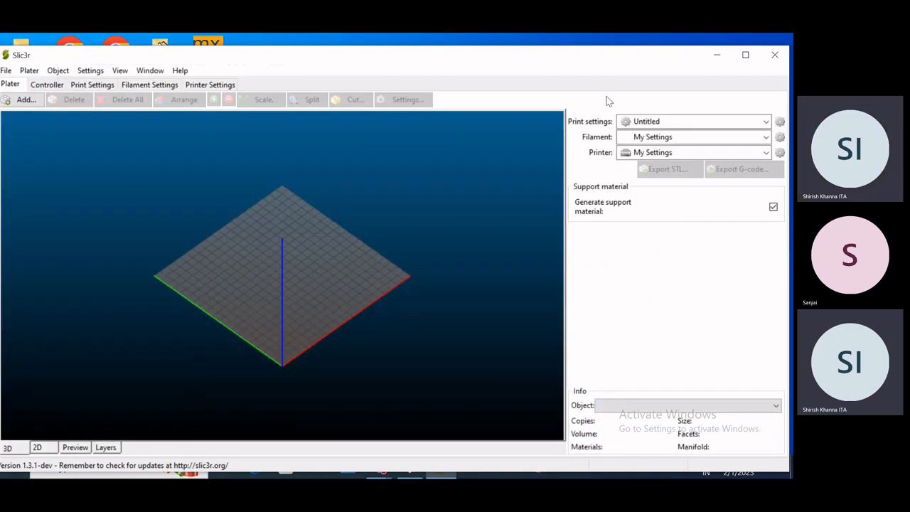
{"action": "left_click", "coordinate": [86, 87]}
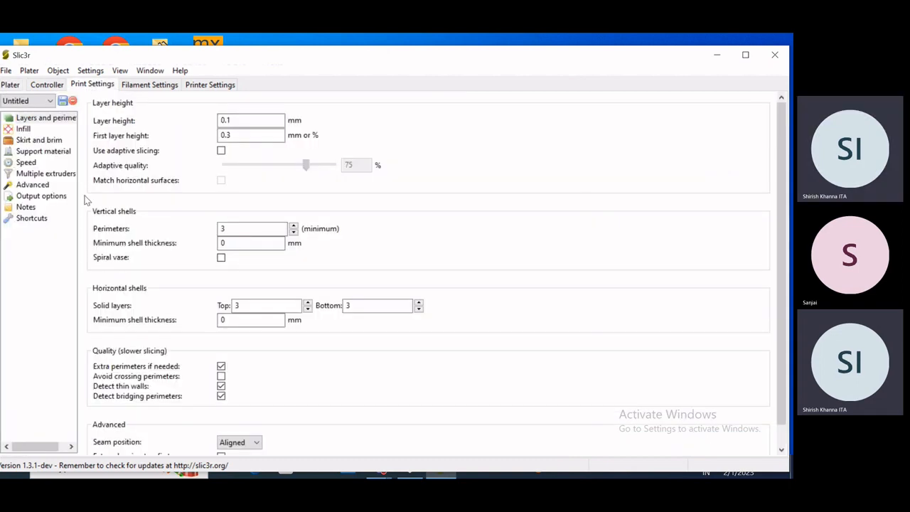
{"action": "left_click", "coordinate": [36, 142]}
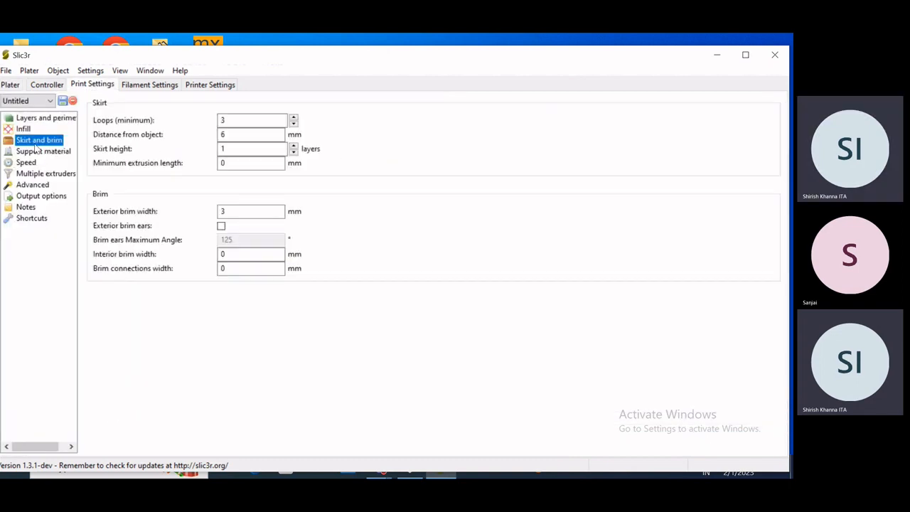
{"action": "left_click", "coordinate": [224, 120]}
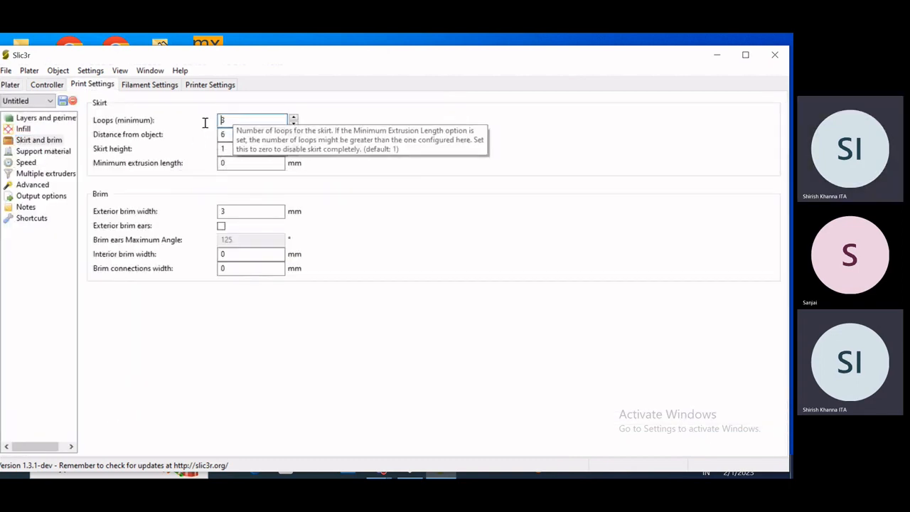
{"action": "double_click", "coordinate": [240, 211]}
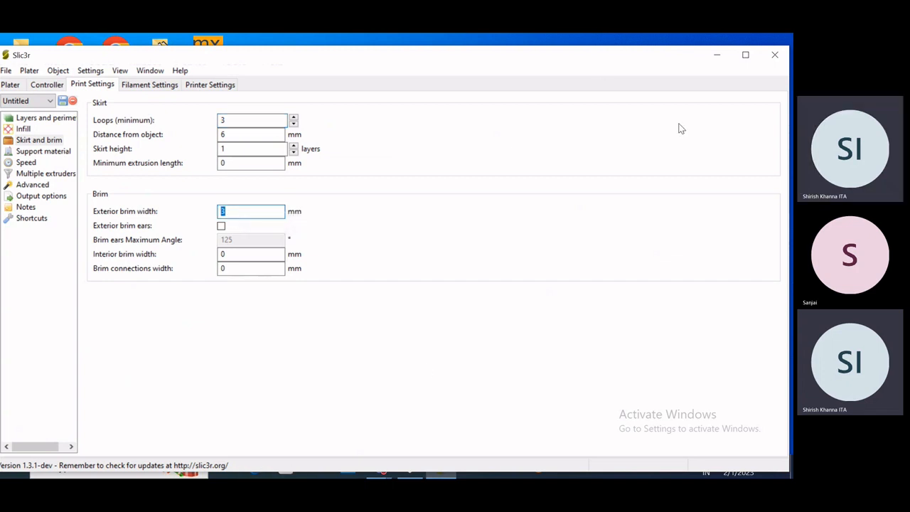
{"action": "left_click", "coordinate": [717, 54]}
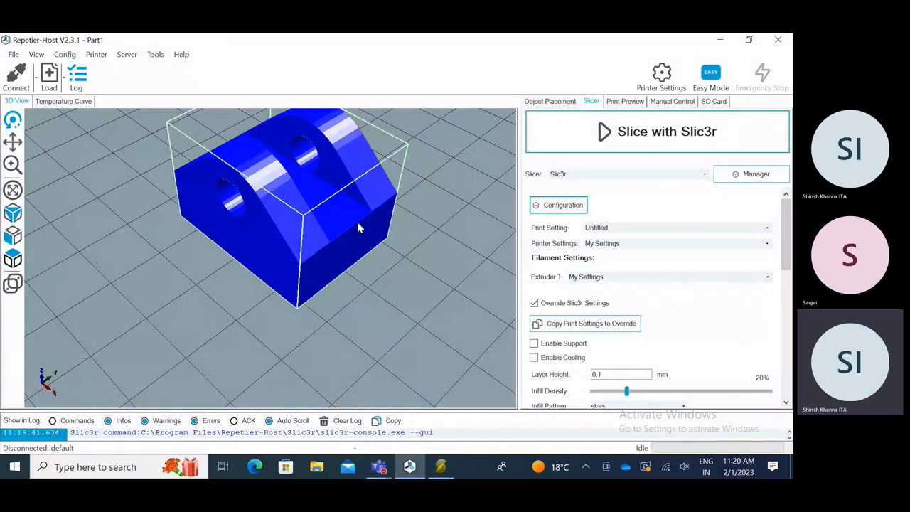
- Slice the part again in Repetier-Host and limit the preview to layers 0 to 1 to examine the skirt and brim
{"action": "scroll", "coordinate": [311, 224], "scroll_direction": "down", "scroll_amount": 4}
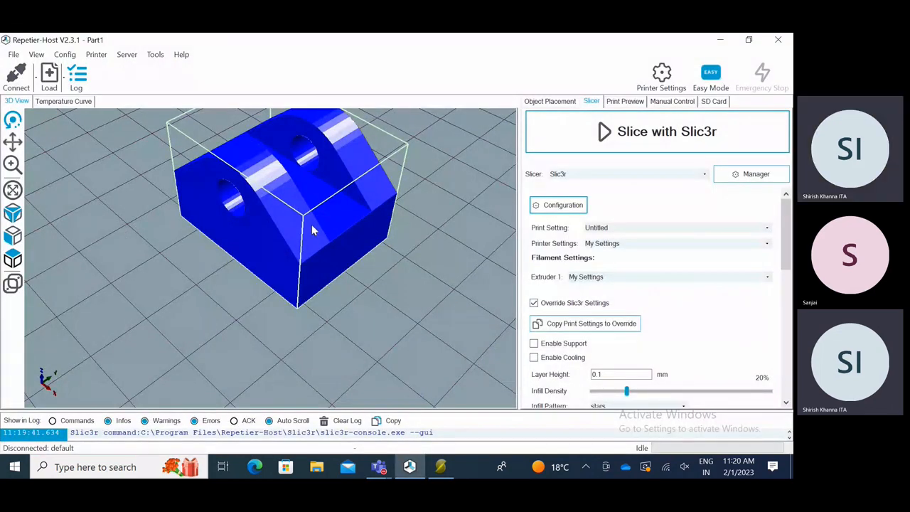
{"action": "left_click", "coordinate": [646, 139]}
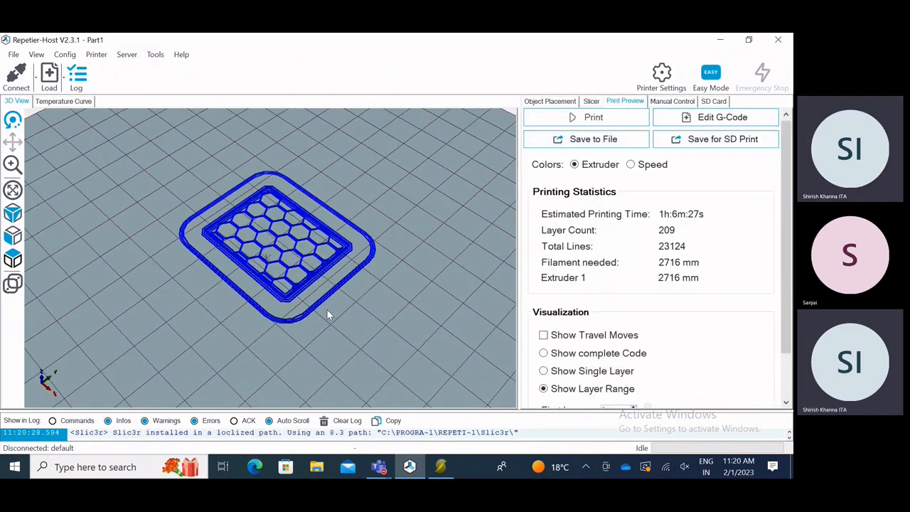
{"action": "scroll", "coordinate": [331, 302], "scroll_direction": "up", "scroll_amount": 5}
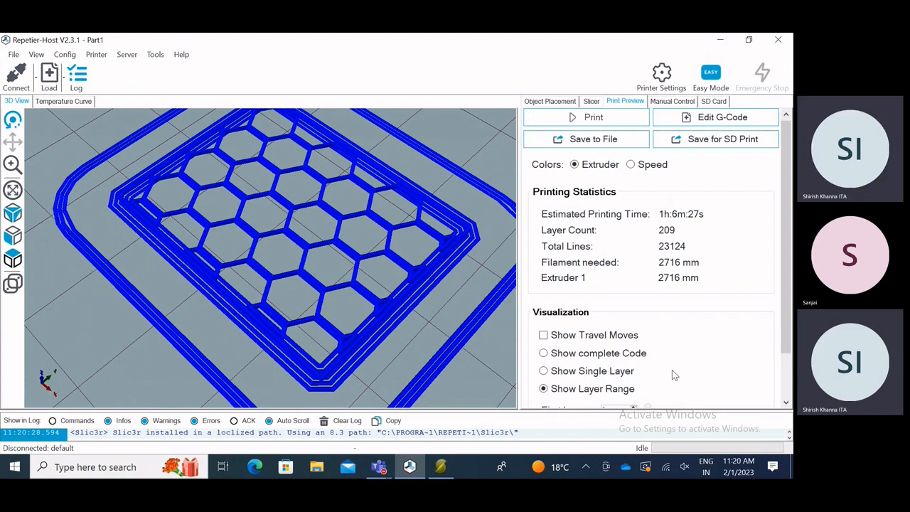
{"action": "scroll", "coordinate": [675, 375], "scroll_direction": "down", "scroll_amount": 2}
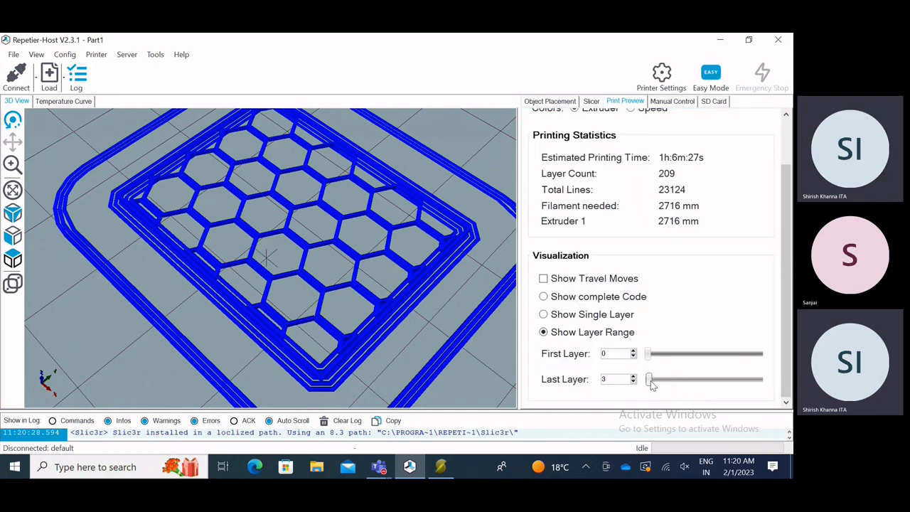
{"action": "left_click_drag", "start_coordinate": [652, 383], "coordinate": [647, 381]}
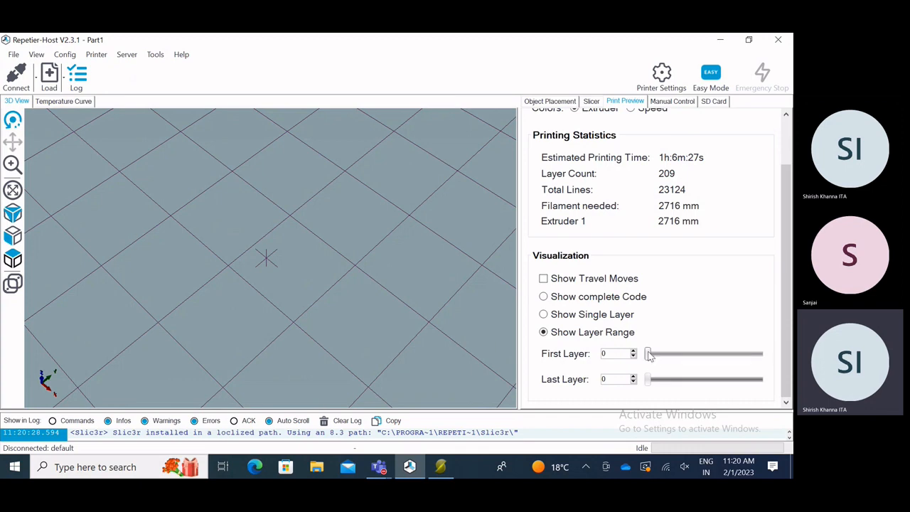
{"action": "left_click_drag", "start_coordinate": [648, 357], "coordinate": [647, 361]}
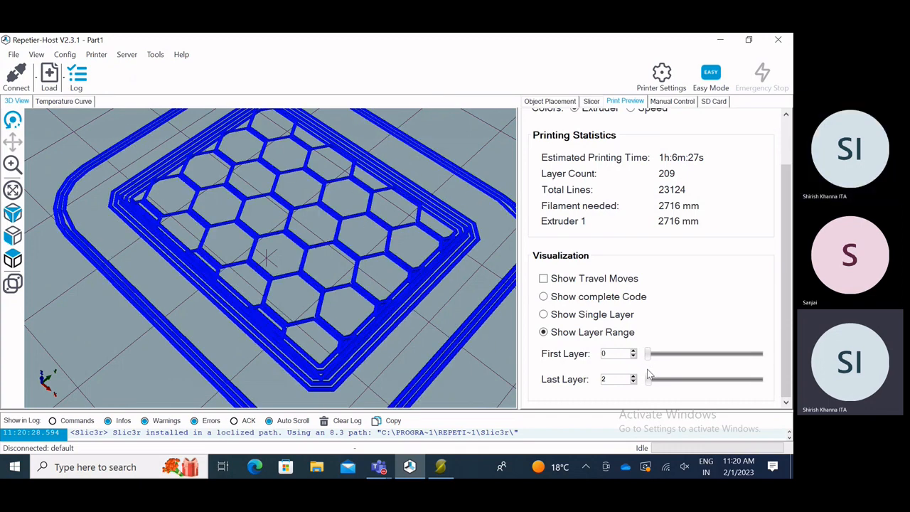
{"action": "left_click_drag", "start_coordinate": [649, 382], "coordinate": [648, 382]}
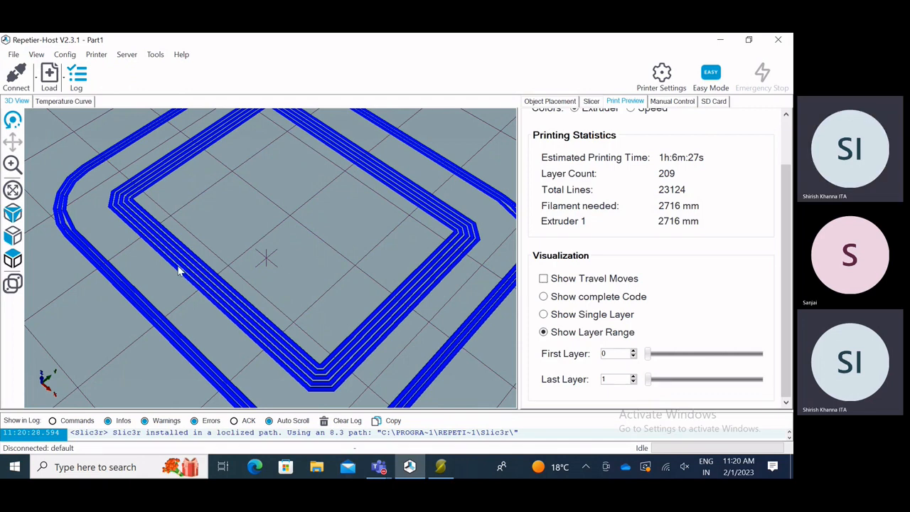
{"action": "scroll", "coordinate": [172, 262], "scroll_direction": "up", "scroll_amount": 5}
{"action": "scroll", "coordinate": [194, 252], "scroll_direction": "down", "scroll_amount": 5}
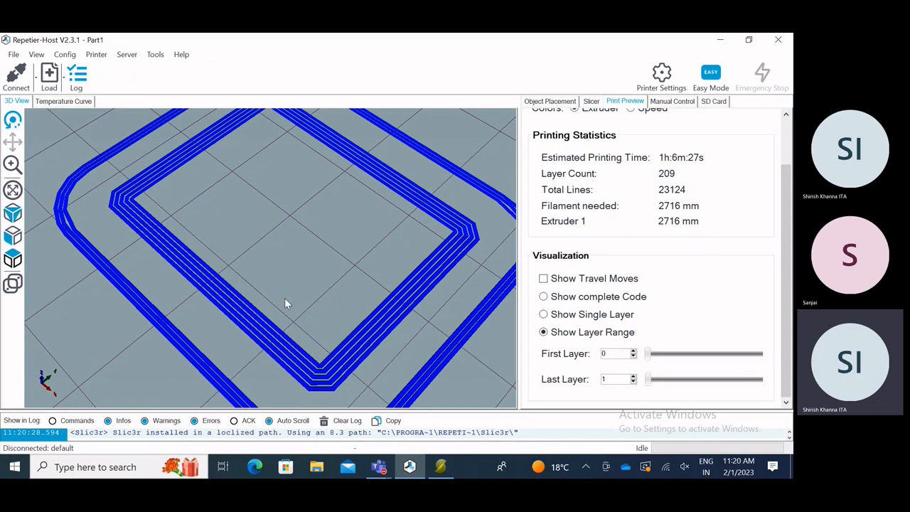
{"action": "scroll", "coordinate": [212, 284], "scroll_direction": "down", "scroll_amount": 5}
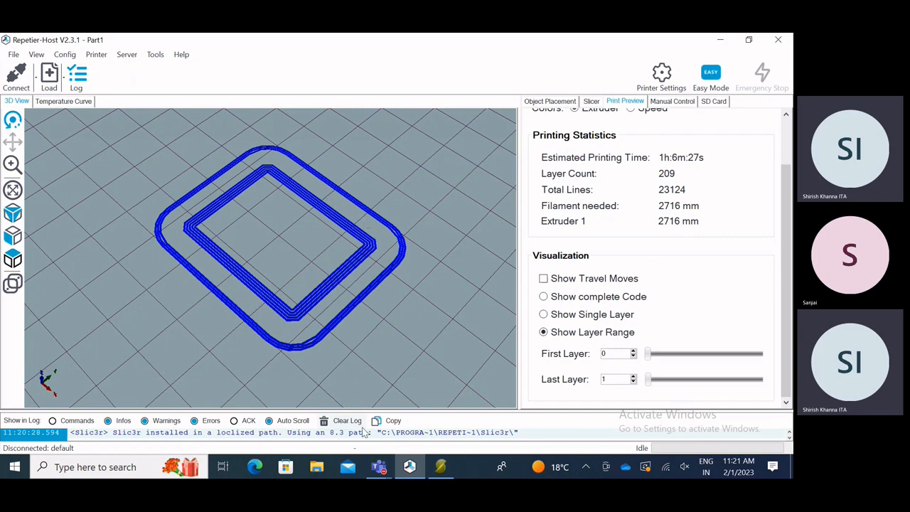
- In Slic3r, set the minimum skirt loops to 1 and the exterior brim width to 1 mm, and close the configuration
{"action": "left_click", "coordinate": [441, 467]}
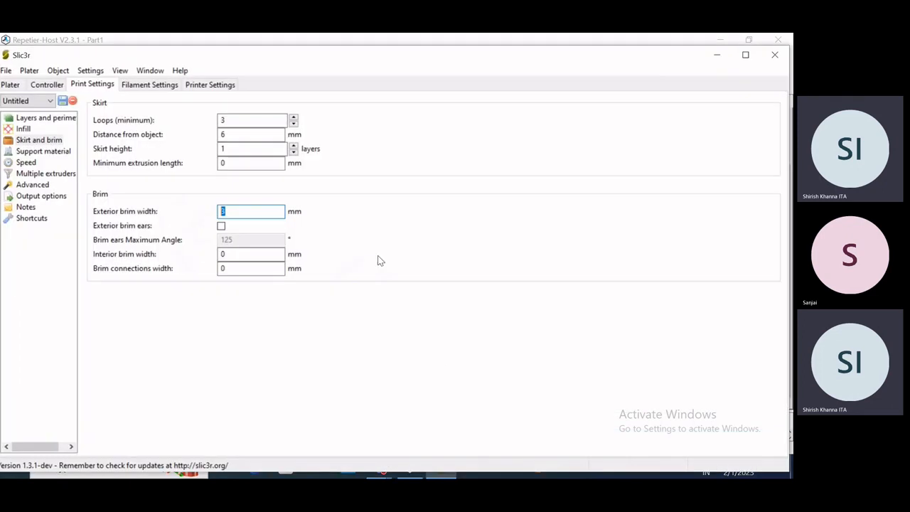
{"action": "double_click", "coordinate": [235, 121]}
{"action": "type", "text": "1"}
{"action": "double_click", "coordinate": [242, 211]}
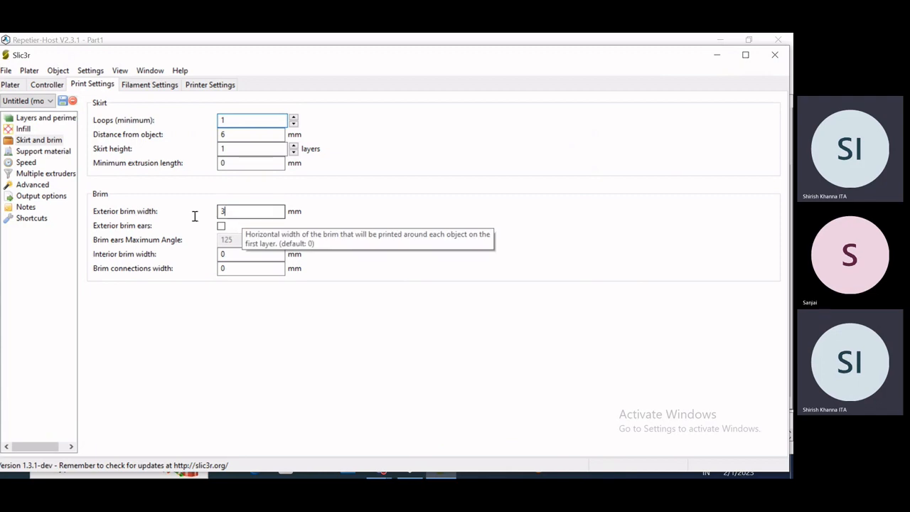
{"action": "type", "text": "1"}
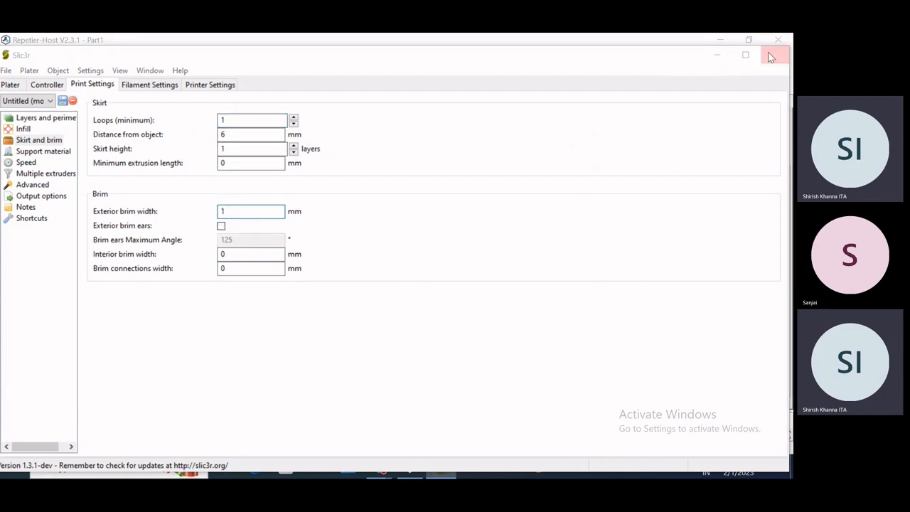
{"action": "left_click", "coordinate": [775, 57]}
{"action": "left_click", "coordinate": [369, 303]}
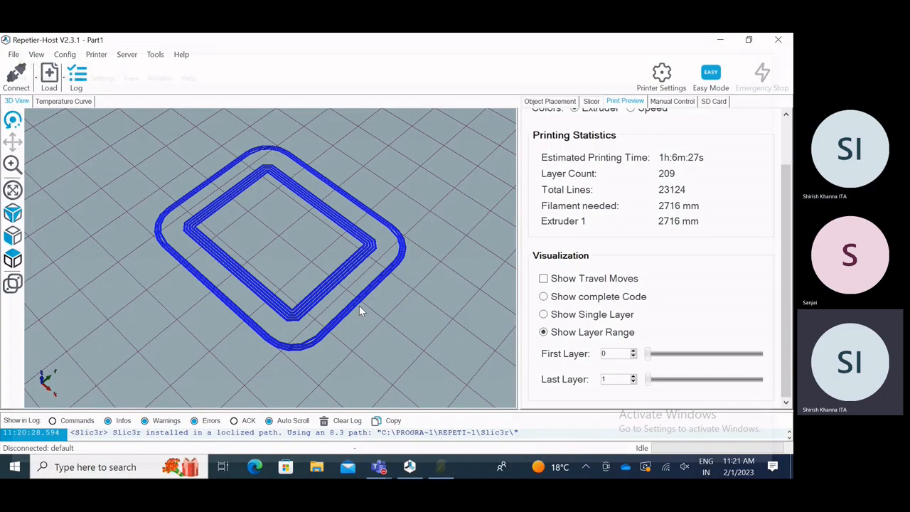
- Slice the part with the changed skirt and brim settings and examine the first-layer outlines in the print preview
{"action": "scroll", "coordinate": [603, 163], "scroll_direction": "up", "scroll_amount": 2}
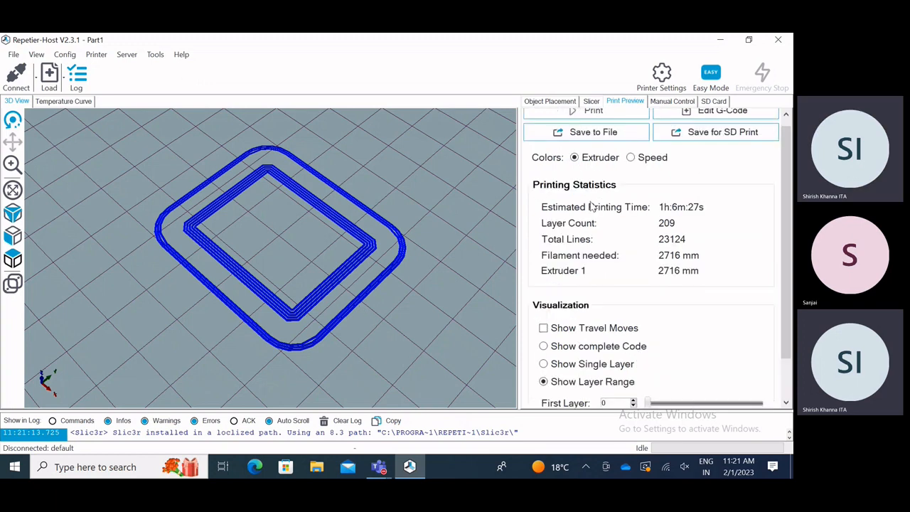
{"action": "left_click", "coordinate": [591, 101]}
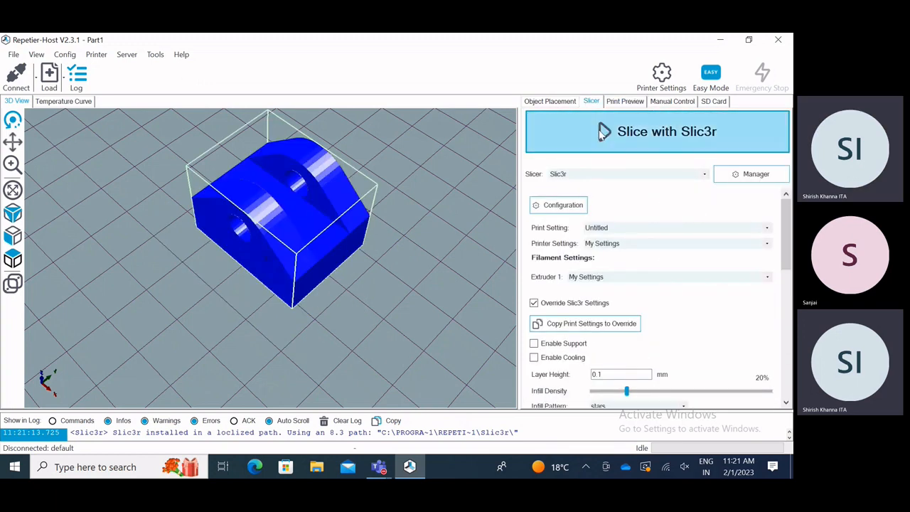
{"action": "left_click", "coordinate": [657, 132]}
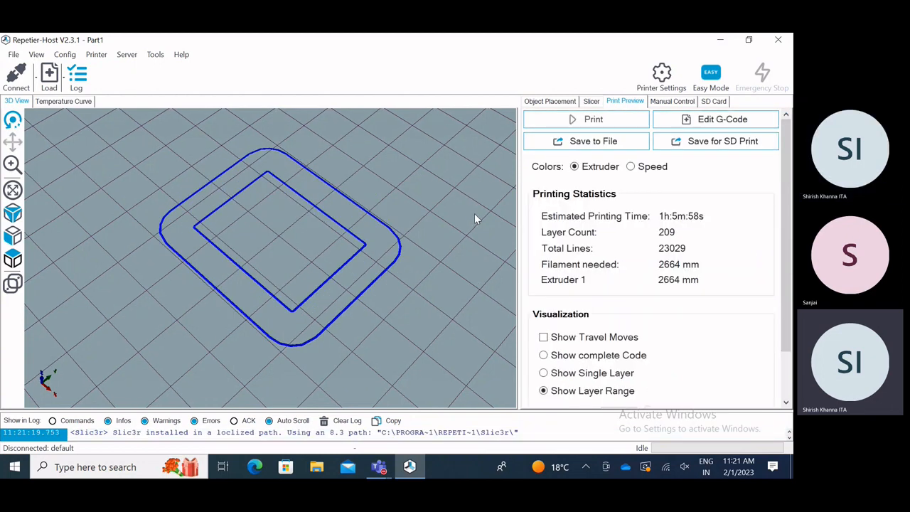
{"action": "left_click_drag", "start_coordinate": [404, 299], "coordinate": [422, 298]}
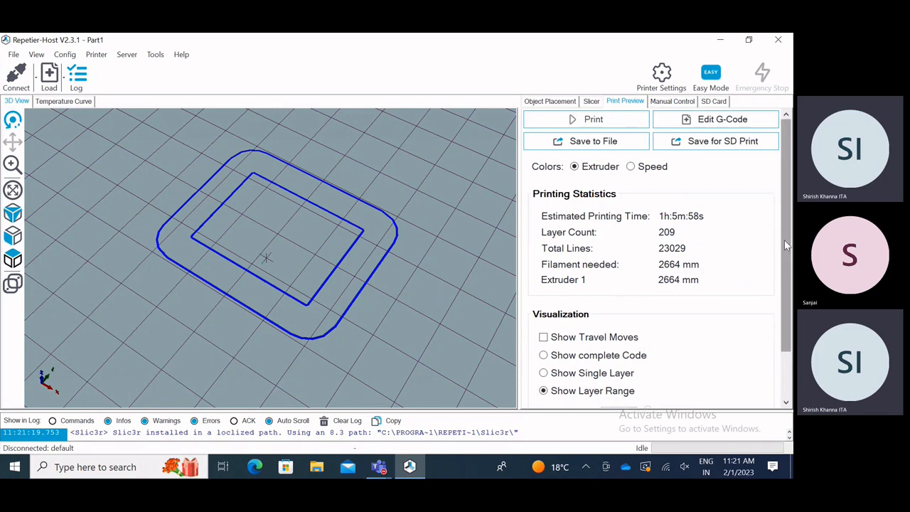
{"action": "scroll", "coordinate": [784, 239], "scroll_direction": "down", "scroll_amount": 1}
{"action": "scroll", "coordinate": [654, 190], "scroll_direction": "up", "scroll_amount": 1}
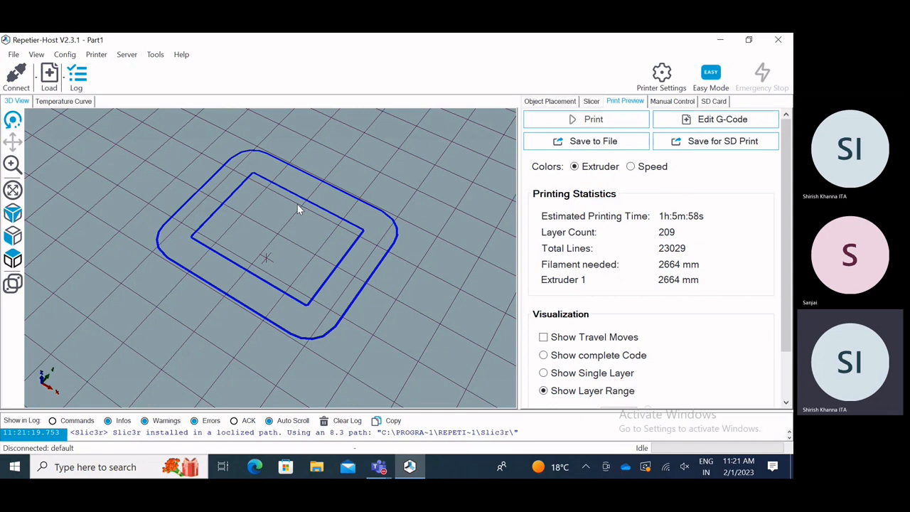
- Launch SOLIDWORKS 2021 from the desktop, dismiss the ODBC driver error and create a new part document
{"action": "left_click", "coordinate": [721, 40]}
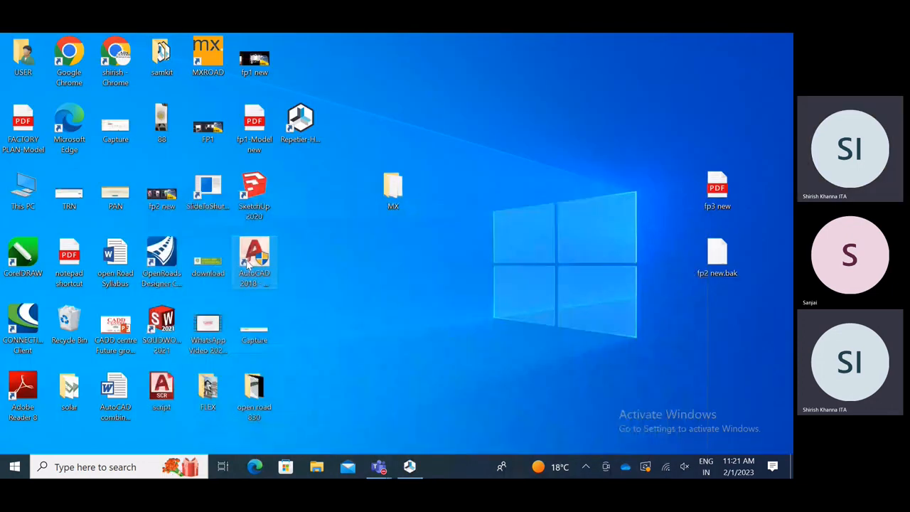
{"action": "left_click", "coordinate": [169, 323]}
{"action": "double_click", "coordinate": [169, 324]}
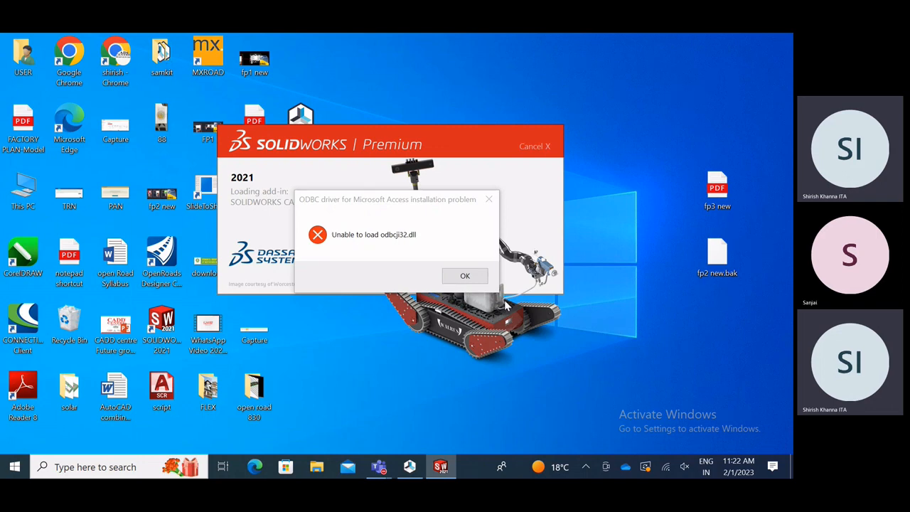
{"action": "left_click", "coordinate": [465, 276]}
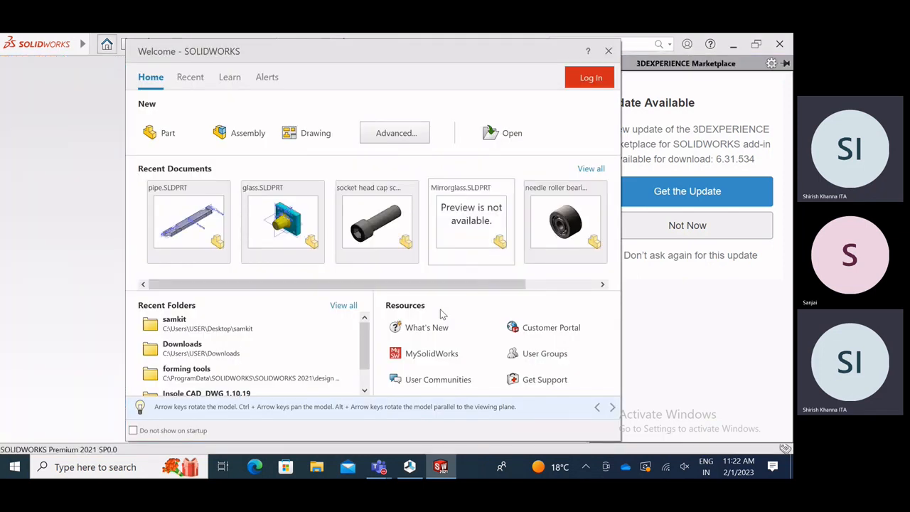
{"action": "left_click", "coordinate": [178, 135]}
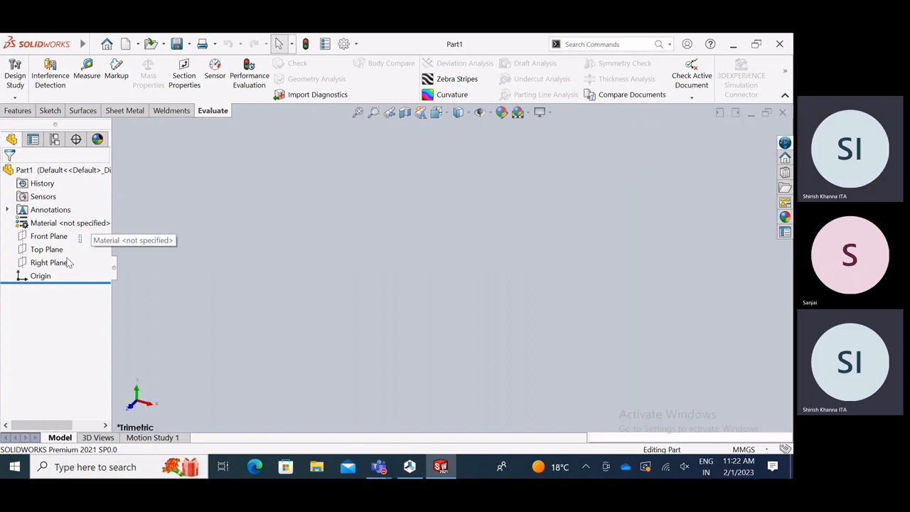
- Show the front, top and right reference planes together with the origin in the new part
{"action": "left_click_drag", "start_coordinate": [69, 280], "coordinate": [45, 249]}
{"action": "right_click", "coordinate": [45, 248]}
{"action": "left_click", "coordinate": [52, 240]}
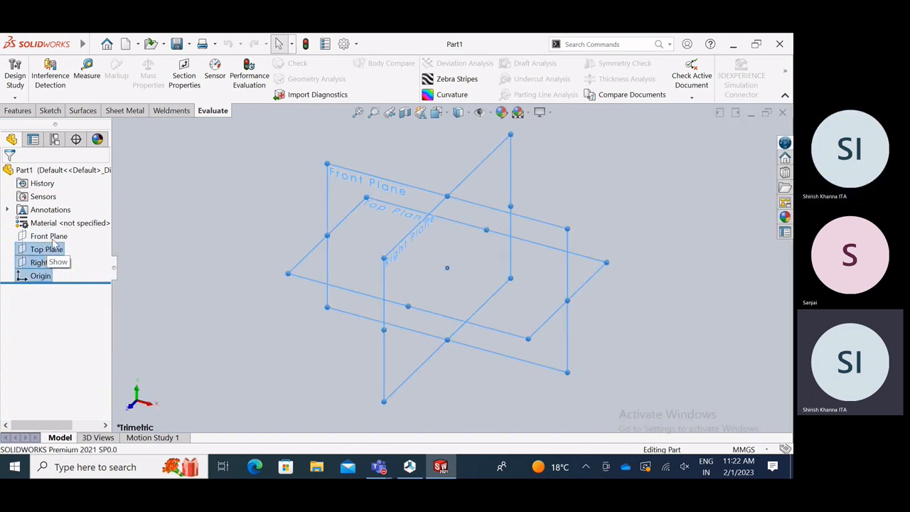
- Start a new sketch on the Front Plane
{"action": "left_click", "coordinate": [317, 192]}
{"action": "left_click", "coordinate": [345, 182]}
{"action": "left_click", "coordinate": [385, 160]}
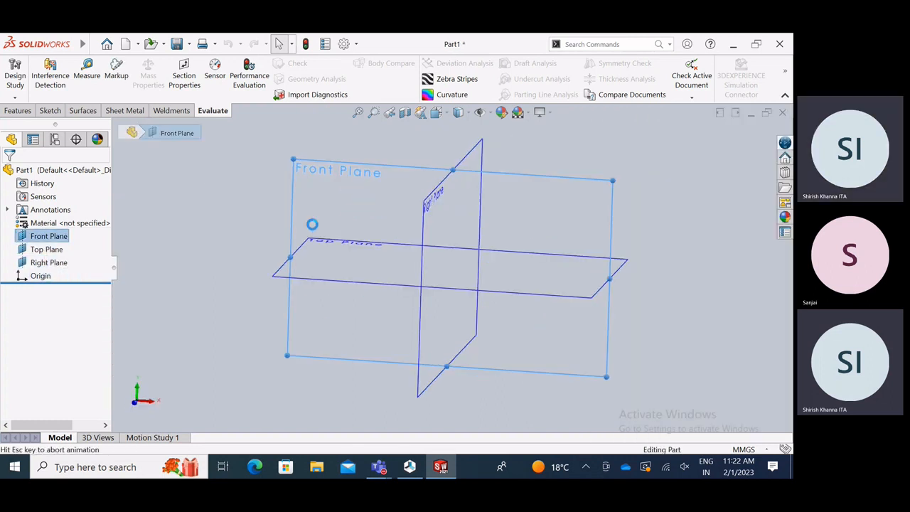
{"action": "left_click", "coordinate": [240, 216]}
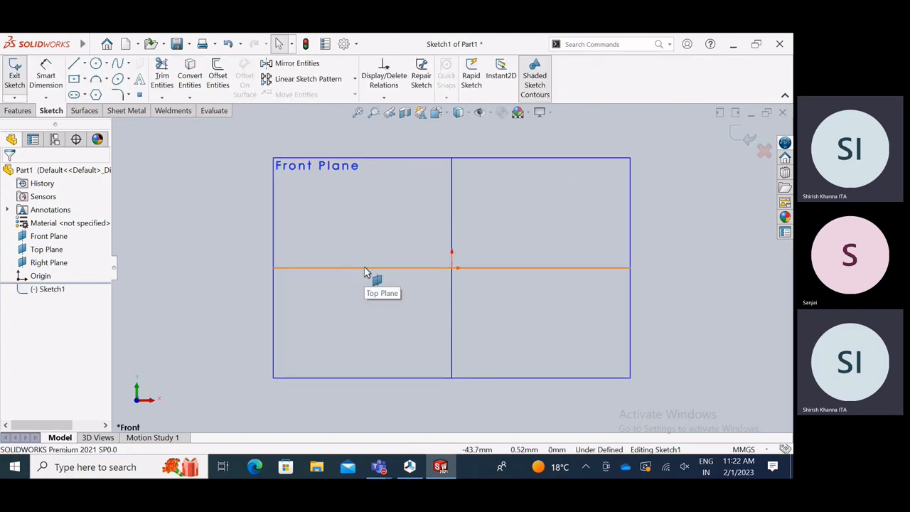
- Sketch a horizontal line about 33 mm long left of the origin and a three-point arc of about 39 mm radius rising from its right end
{"action": "left_click", "coordinate": [75, 65]}
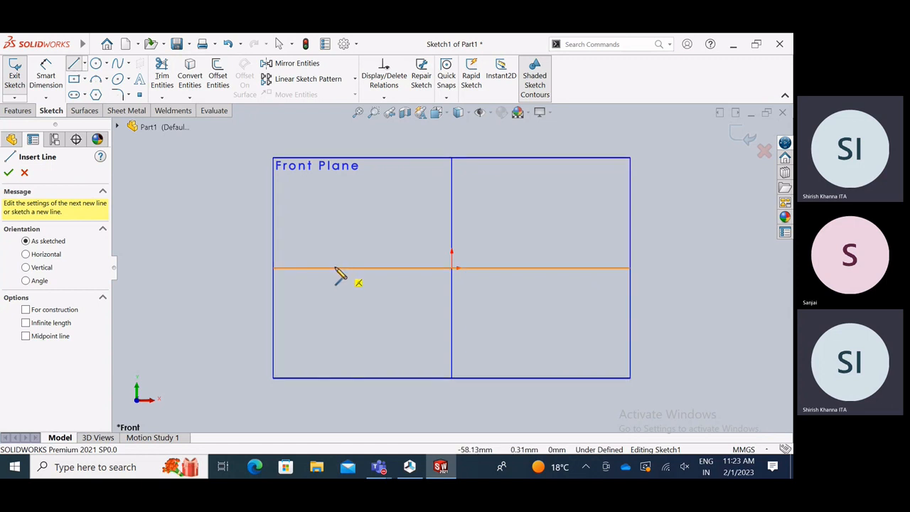
{"action": "left_click", "coordinate": [342, 268]}
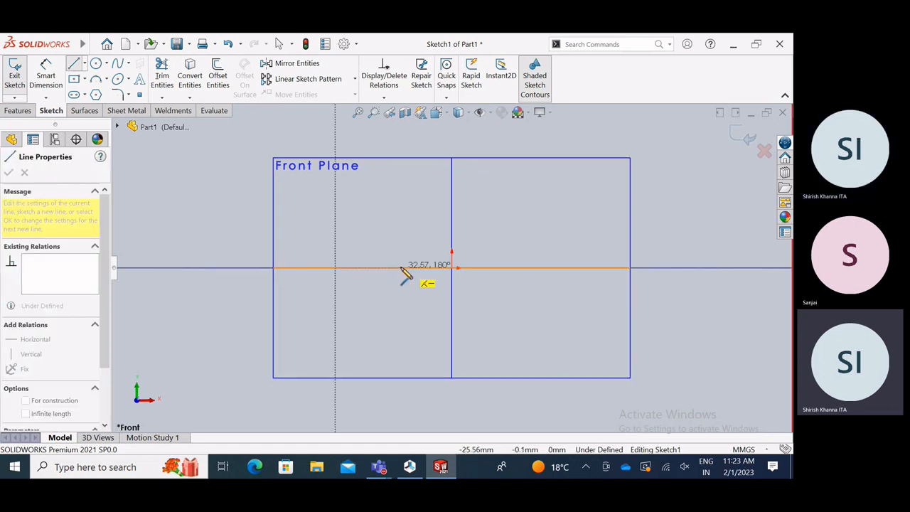
{"action": "left_click", "coordinate": [401, 268]}
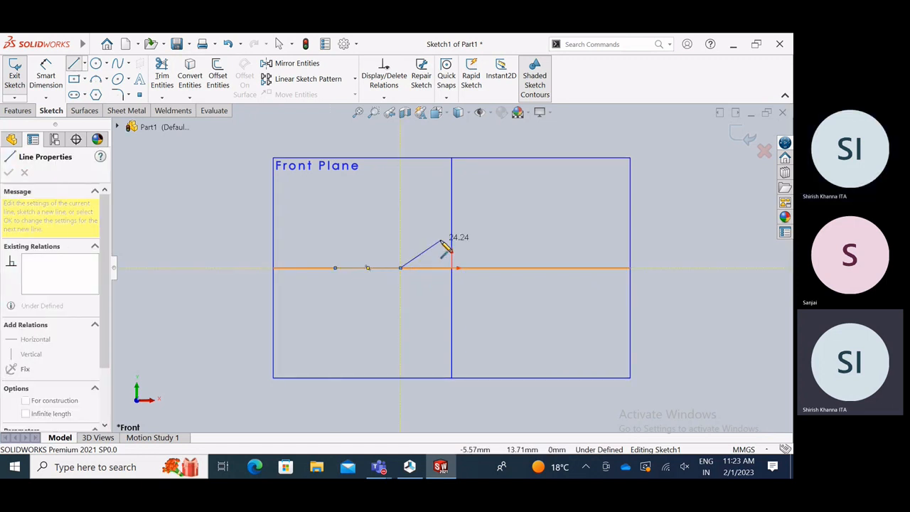
{"action": "left_click", "coordinate": [95, 81]}
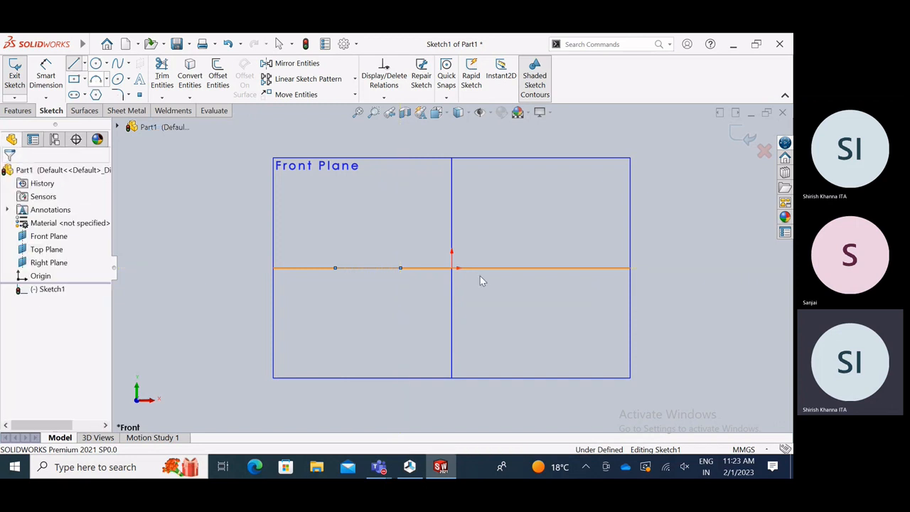
{"action": "left_click", "coordinate": [400, 267]}
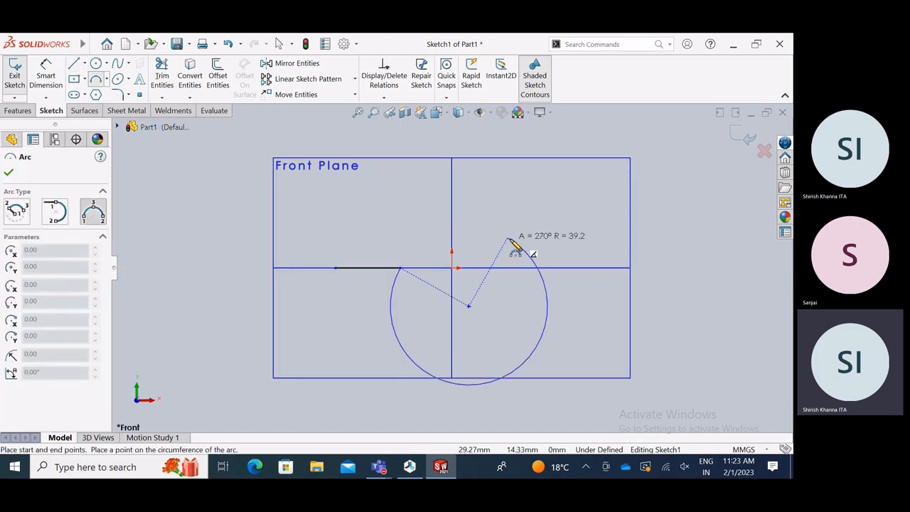
{"action": "left_click", "coordinate": [498, 239]}
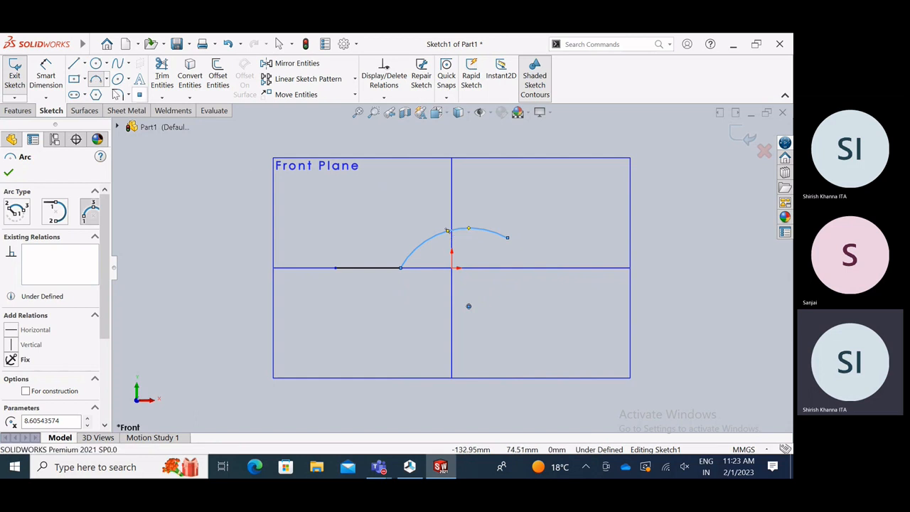
- Sketch connected horizontal and vertical lines from the arc's free end around to the first line's left end, with a top edge about 114 mm long
{"action": "left_click", "coordinate": [73, 65]}
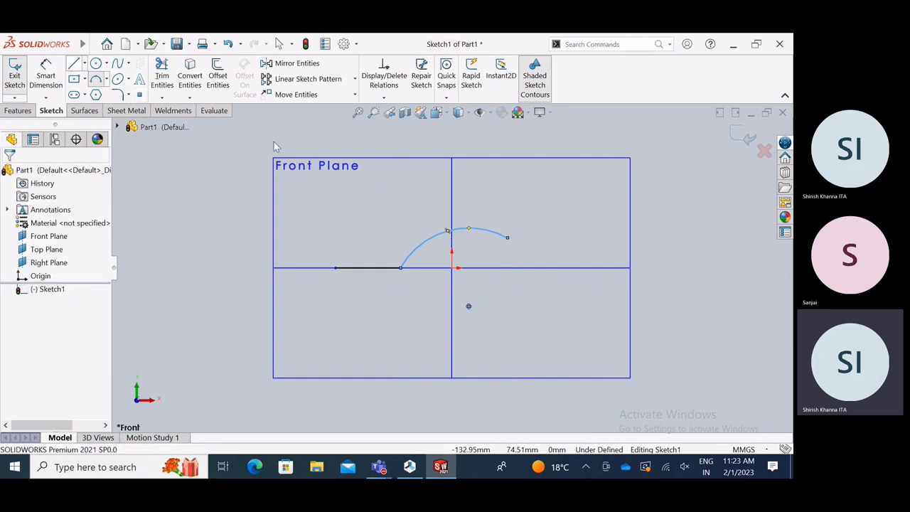
{"action": "left_click", "coordinate": [507, 237]}
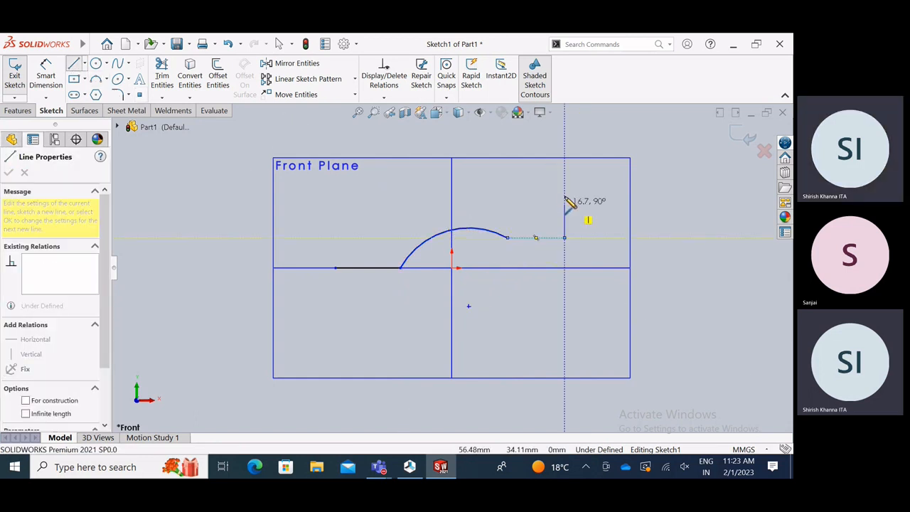
{"action": "left_click", "coordinate": [565, 172]}
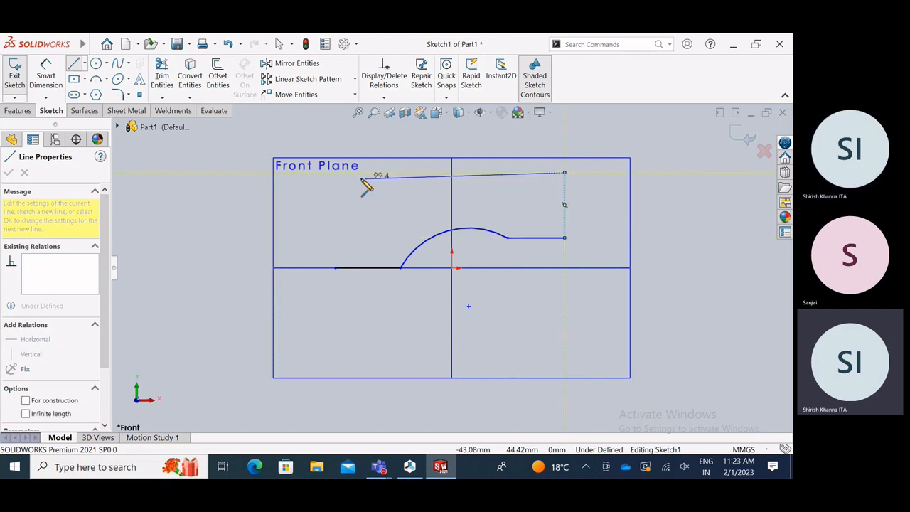
{"action": "double_click", "coordinate": [335, 172]}
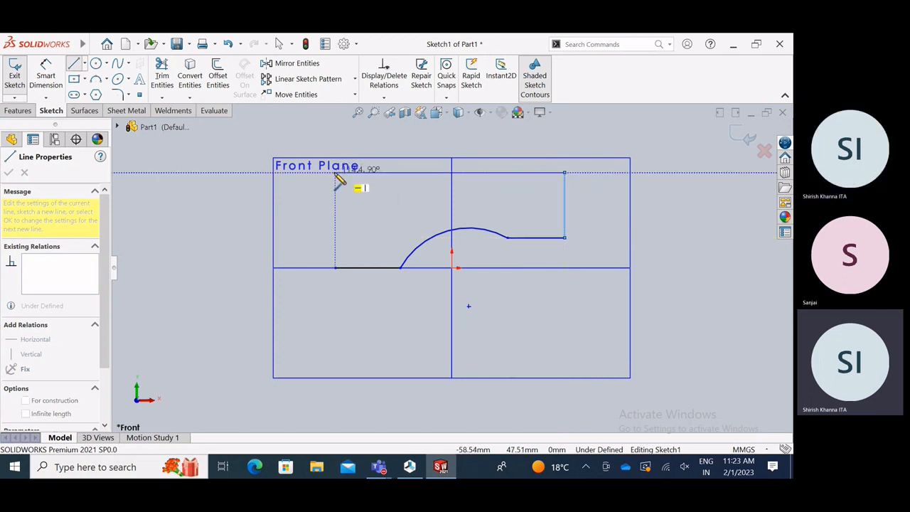
{"action": "left_click", "coordinate": [335, 173]}
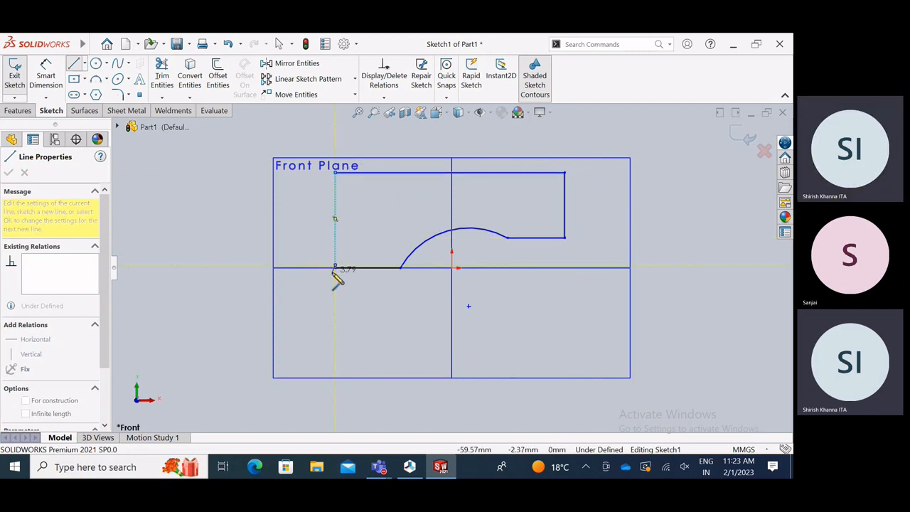
{"action": "left_click", "coordinate": [335, 268]}
{"action": "key", "text": "Escape"}
- Merge the two open endpoints at the profile's lower-left corner and lower the short right-hand bottom edge until it is about 20 mm long
{"action": "scroll", "coordinate": [342, 277], "scroll_direction": "up", "scroll_amount": 4}
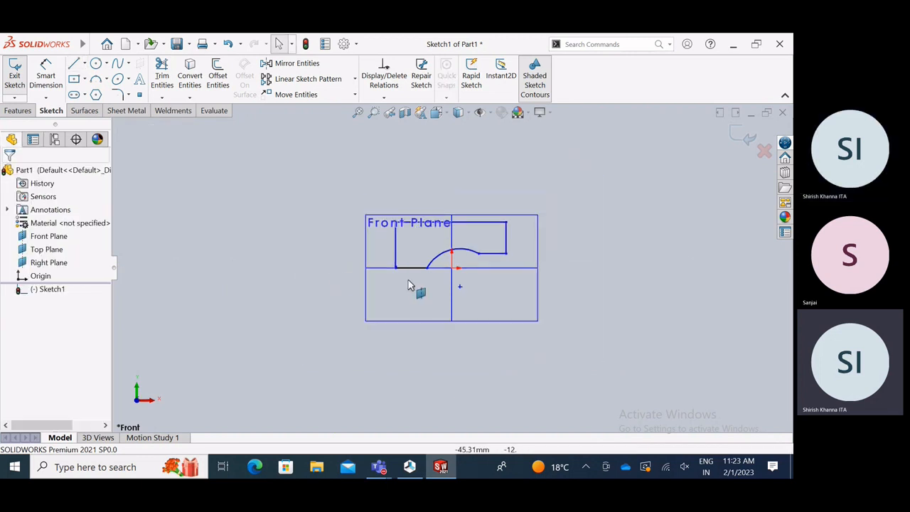
{"action": "scroll", "coordinate": [414, 290], "scroll_direction": "down", "scroll_amount": 8}
{"action": "left_click", "coordinate": [400, 267]}
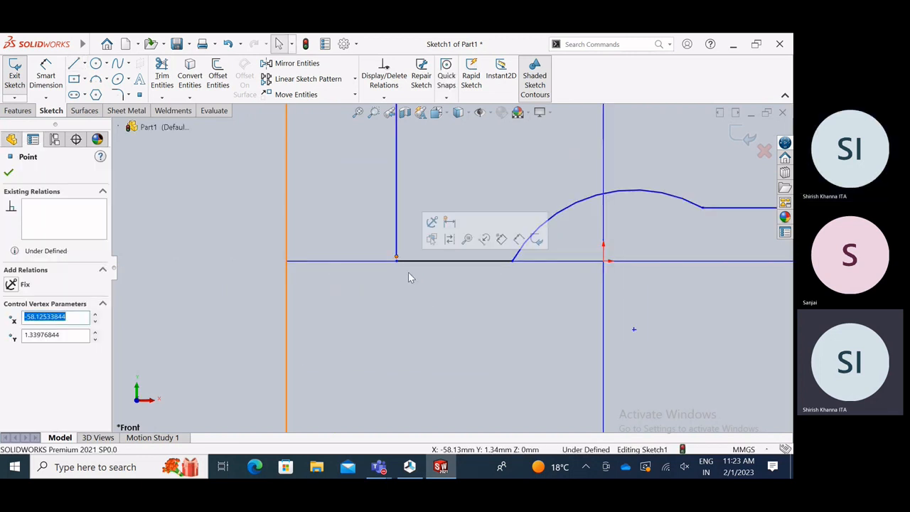
{"action": "left_click", "coordinate": [397, 262], "text": "ctrl"}
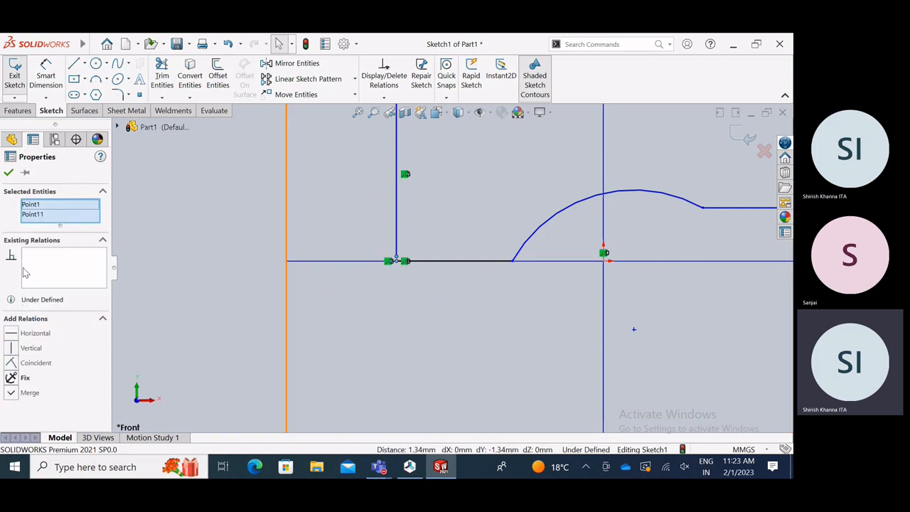
{"action": "left_click", "coordinate": [11, 395]}
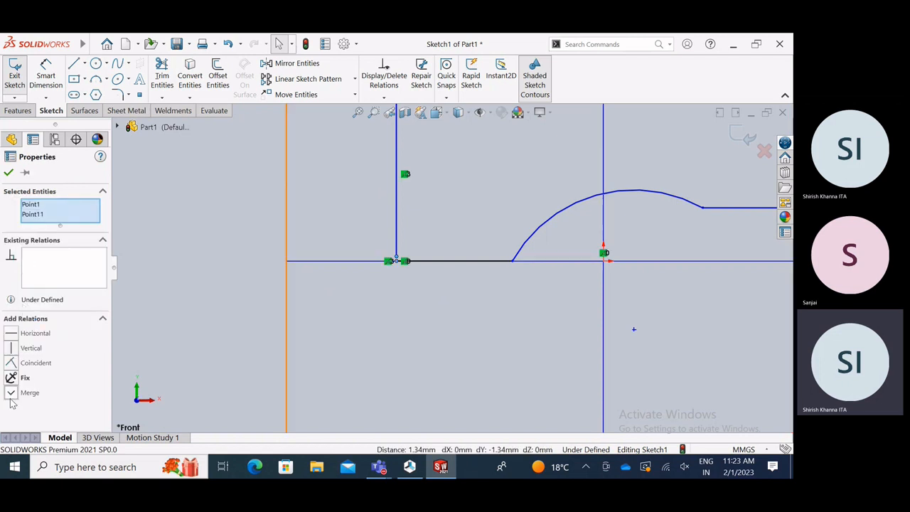
{"action": "left_click", "coordinate": [8, 173]}
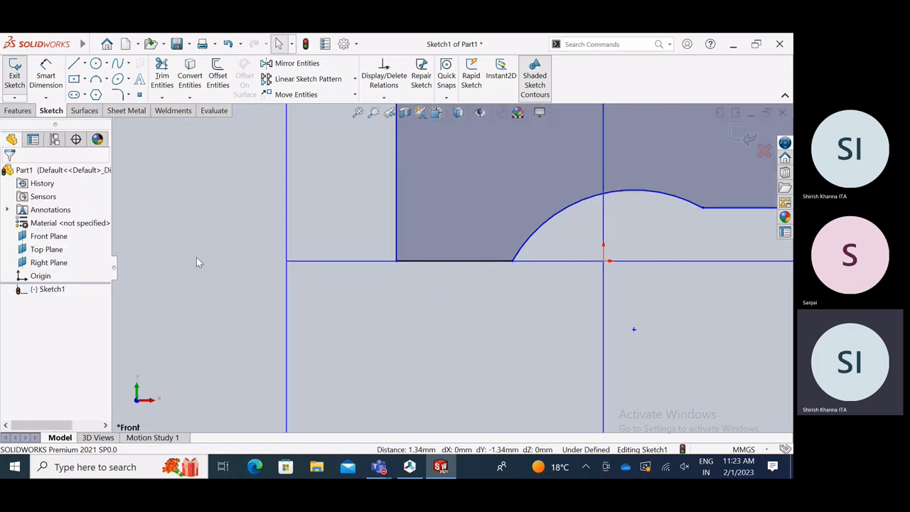
{"action": "key", "text": "f"}
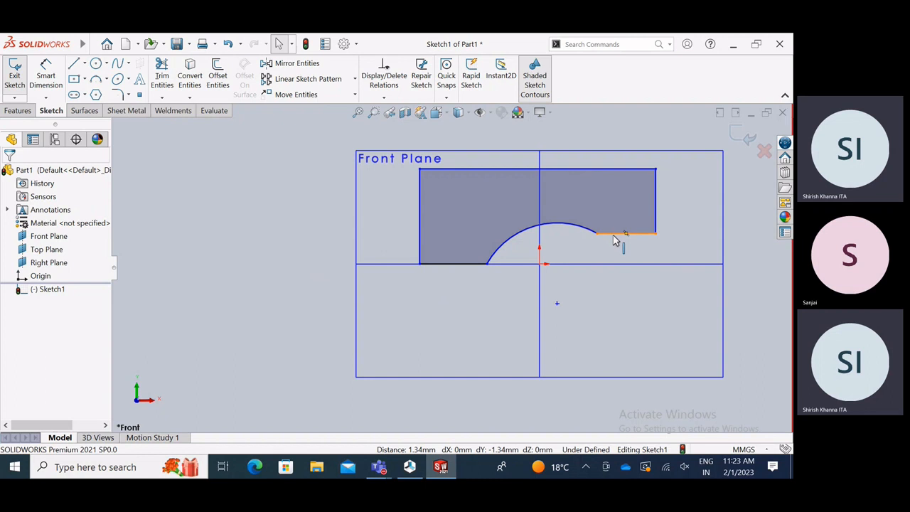
{"action": "left_click_drag", "start_coordinate": [615, 240], "coordinate": [616, 252]}
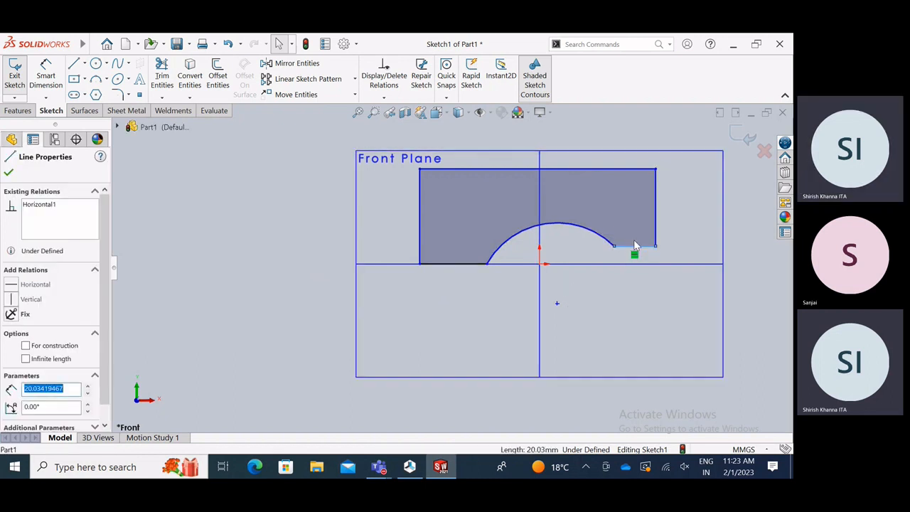
- Extrude the closed profile from its sketch plane into a solid block using a blind end condition
{"action": "left_click", "coordinate": [26, 113]}
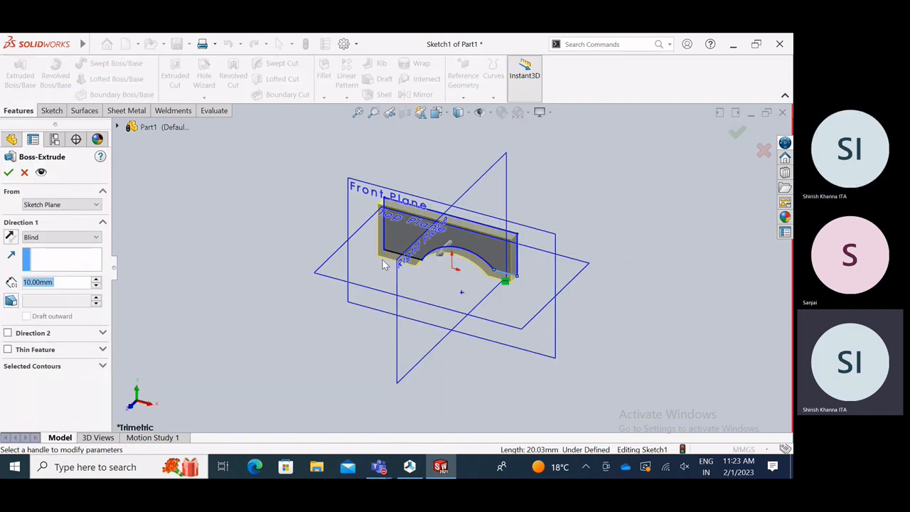
{"action": "left_click", "coordinate": [442, 253]}
{"action": "left_click", "coordinate": [416, 277]}
{"action": "left_click", "coordinate": [737, 134]}
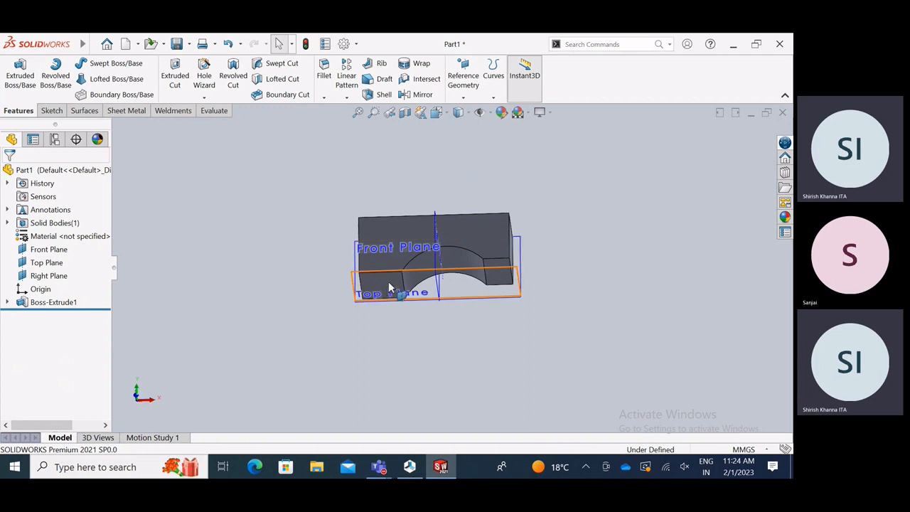
- Export the part in STL format under the file name Part2 and accept the triangle summary
{"action": "middle_click_drag", "start_coordinate": [498, 275], "coordinate": [388, 367]}
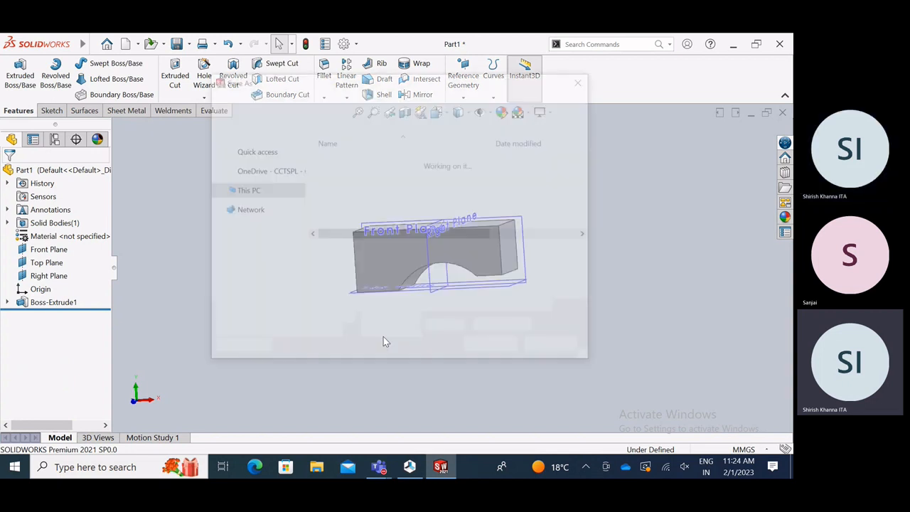
{"action": "left_click", "coordinate": [377, 269]}
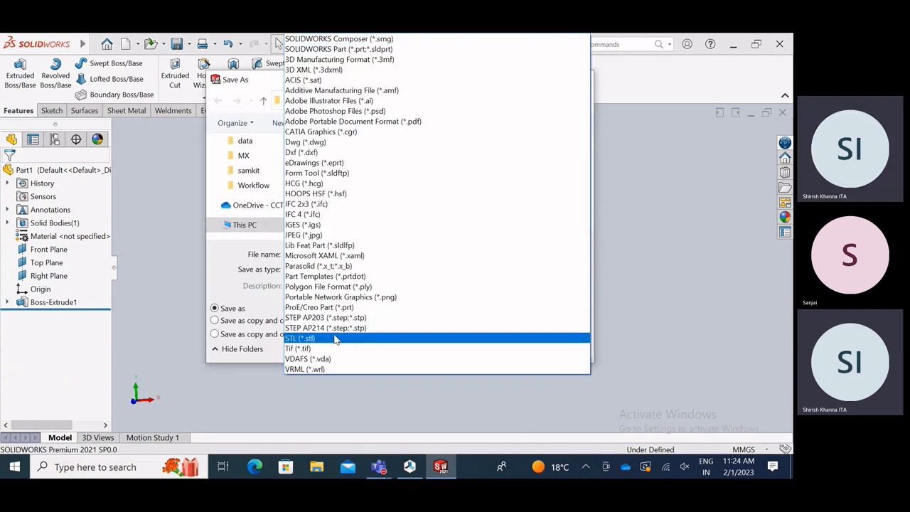
{"action": "left_click", "coordinate": [322, 338]}
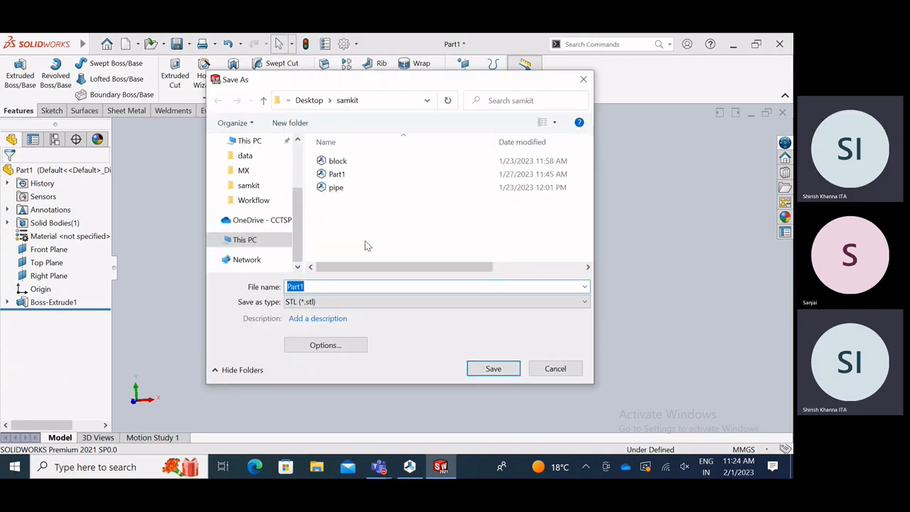
{"action": "left_click", "coordinate": [315, 287]}
{"action": "key", "text": "BackSpace"}
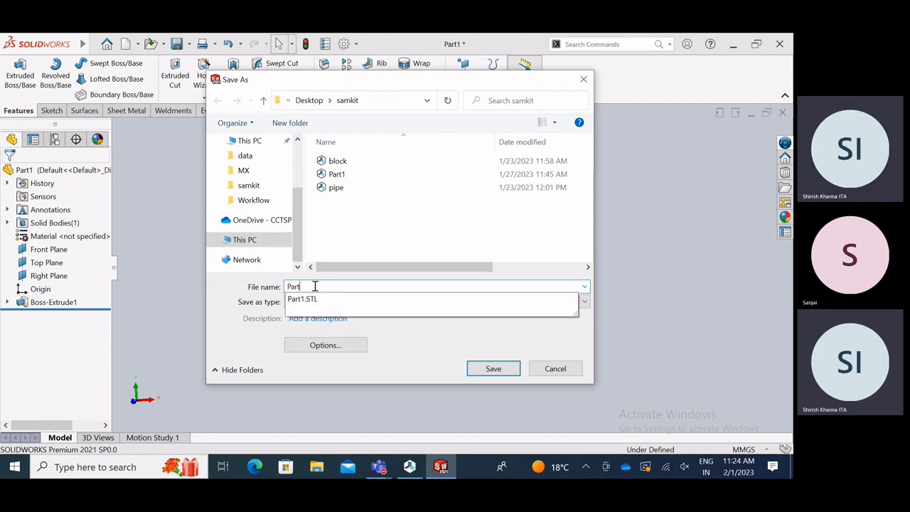
{"action": "type", "text": "2"}
{"action": "left_click", "coordinate": [501, 367]}
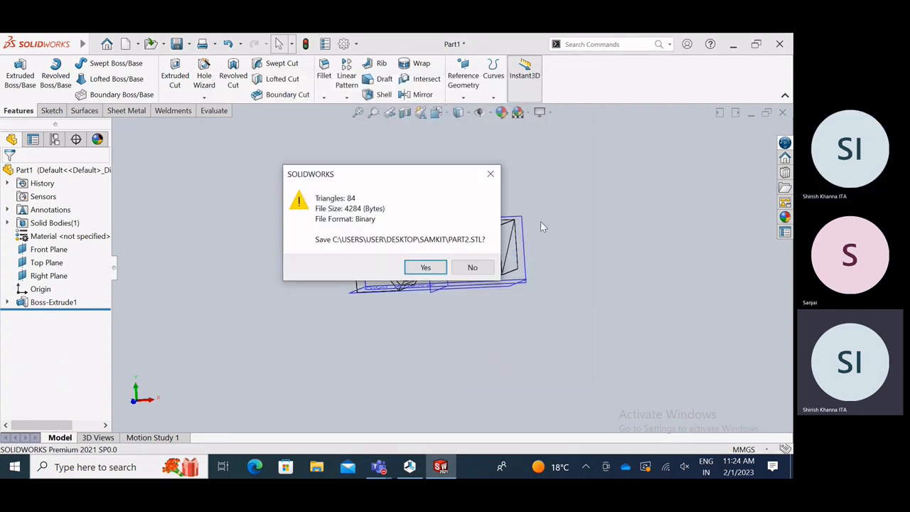
{"action": "left_click", "coordinate": [428, 268]}
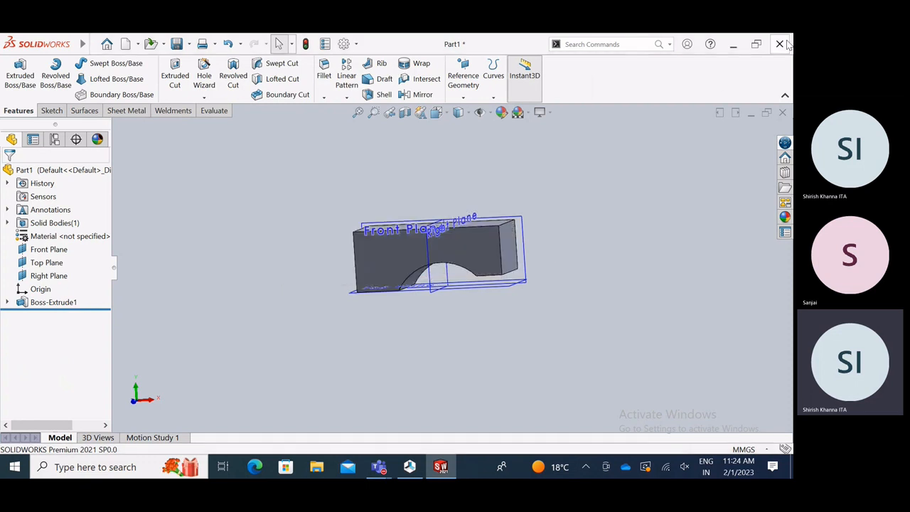
- Minimise SOLIDWORKS, switch to Repetier-Host and remove the old Part1 object from the print bed
{"action": "left_click", "coordinate": [733, 46]}
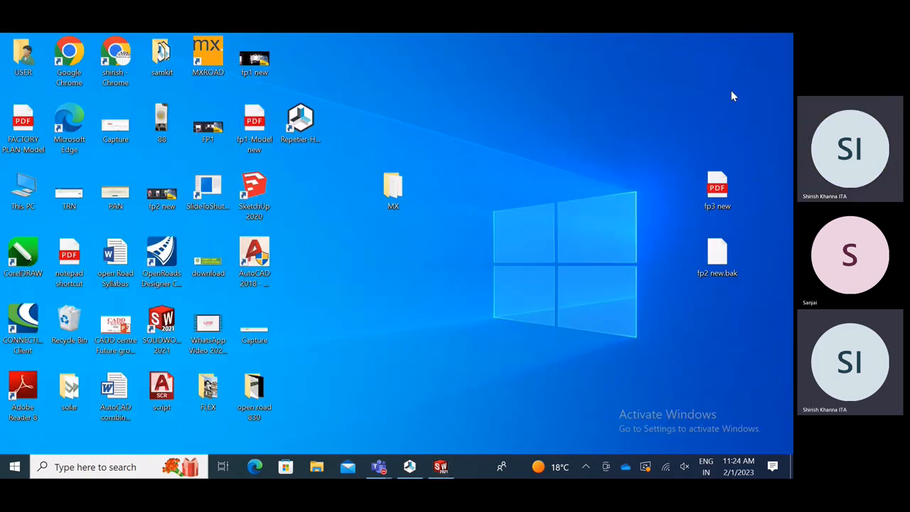
{"action": "left_click", "coordinate": [409, 467]}
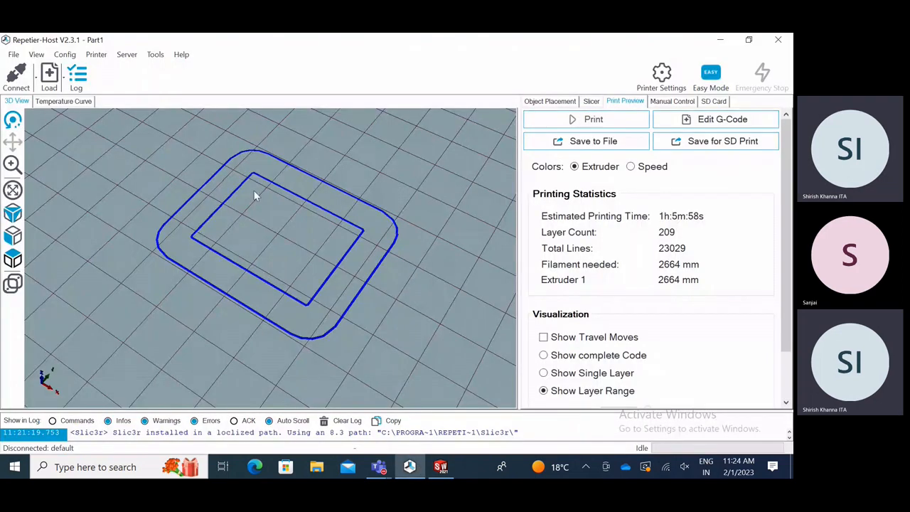
{"action": "left_click", "coordinate": [556, 103]}
{"action": "left_click", "coordinate": [780, 163]}
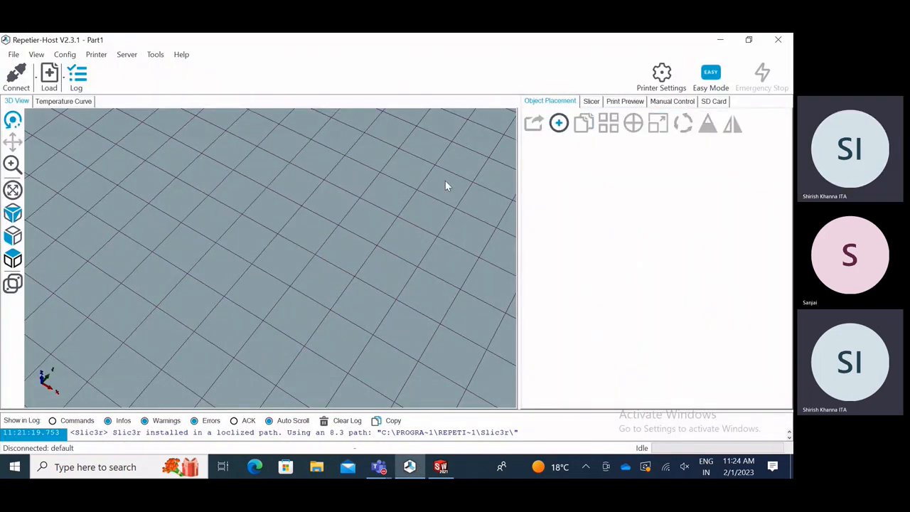
- Import the Part2 STL file onto the empty print bed
{"action": "left_click_drag", "start_coordinate": [445, 182], "coordinate": [334, 256]}
{"action": "scroll", "coordinate": [358, 269], "scroll_direction": "down", "scroll_amount": 2}
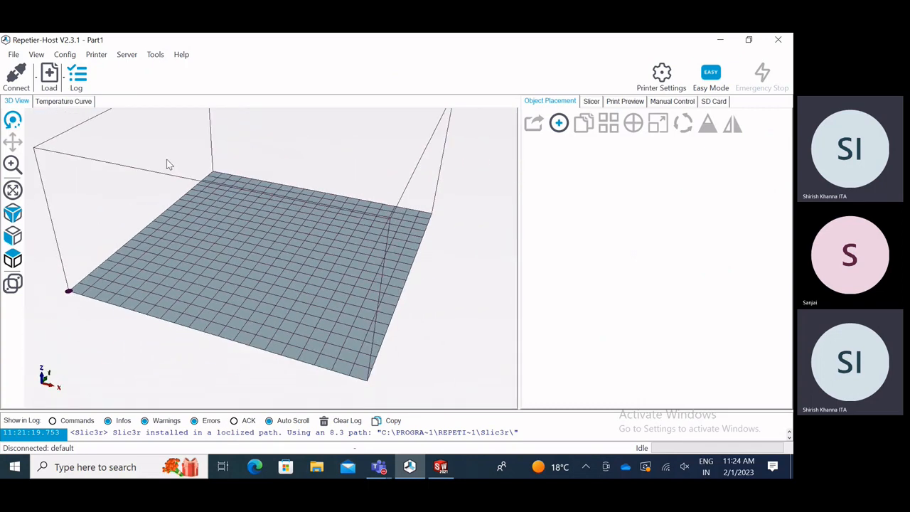
{"action": "left_click", "coordinate": [60, 81]}
{"action": "left_click", "coordinate": [442, 186]}
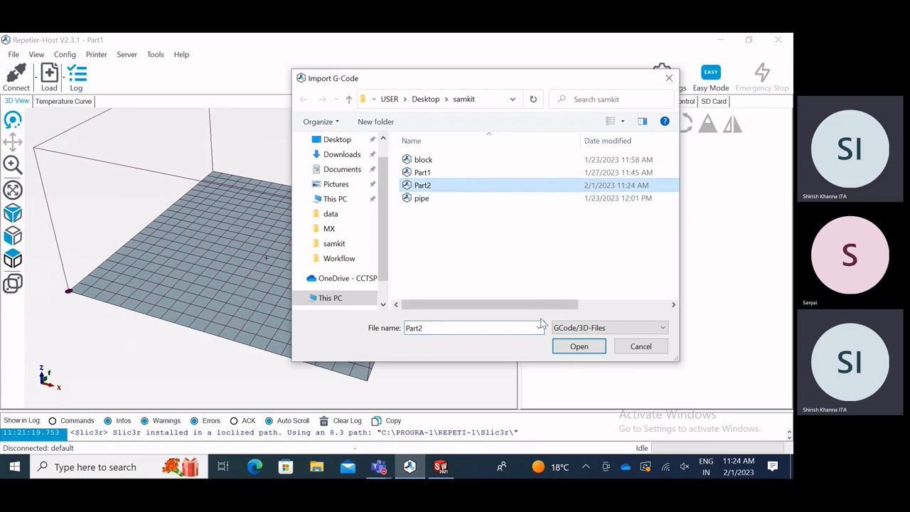
{"action": "left_click", "coordinate": [578, 347]}
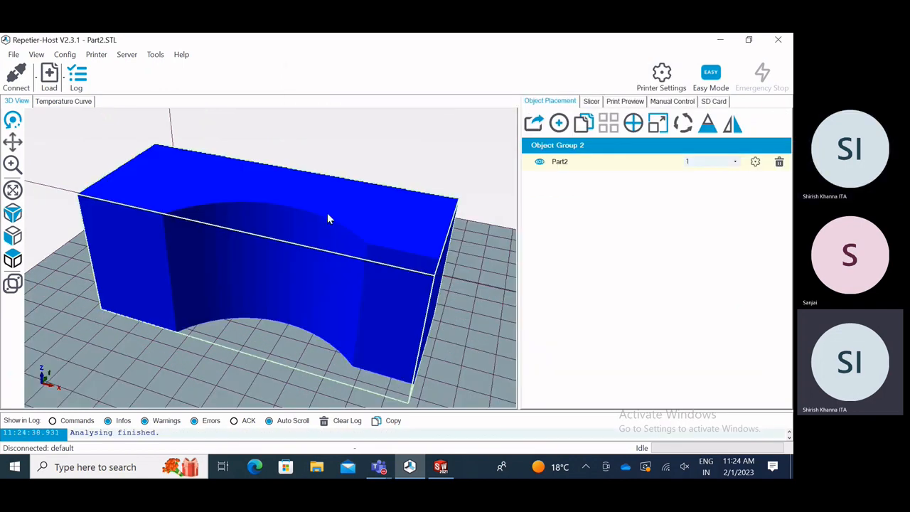
{"action": "scroll", "coordinate": [327, 213], "scroll_direction": "down", "scroll_amount": 3}
{"action": "left_click_drag", "start_coordinate": [327, 212], "coordinate": [72, 369]}
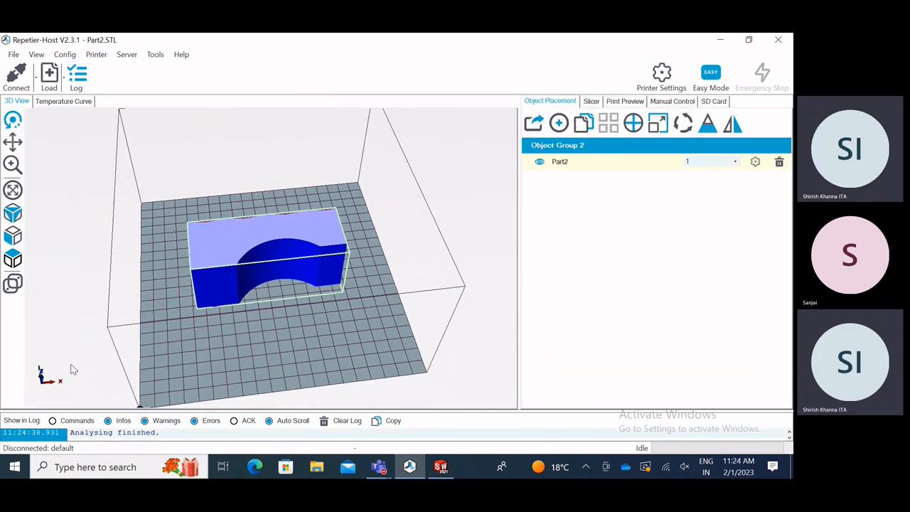
- Rotate Part2 by 90° about the X axis and inspect its new orientation on the print bed
{"action": "left_click", "coordinate": [683, 124]}
{"action": "left_click", "coordinate": [648, 171]}
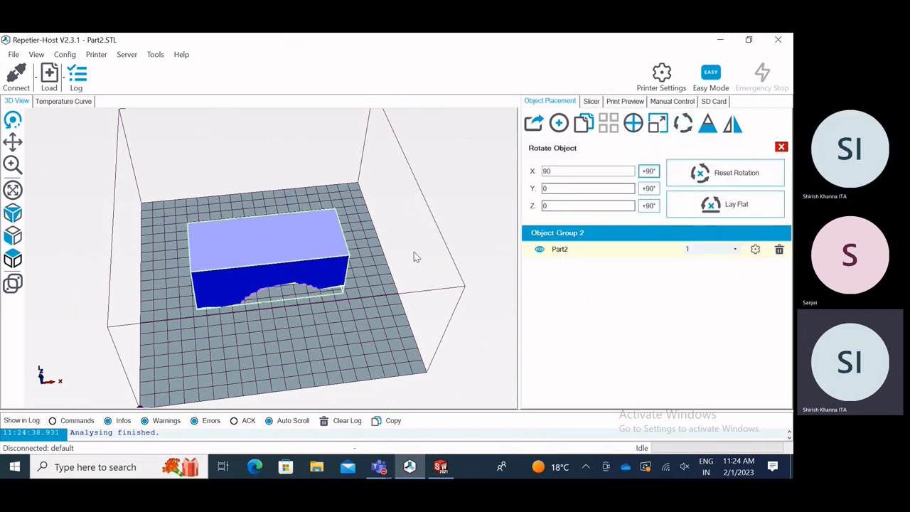
{"action": "left_click_drag", "start_coordinate": [413, 254], "coordinate": [348, 204]}
{"action": "left_click_drag", "start_coordinate": [263, 276], "coordinate": [300, 273]}
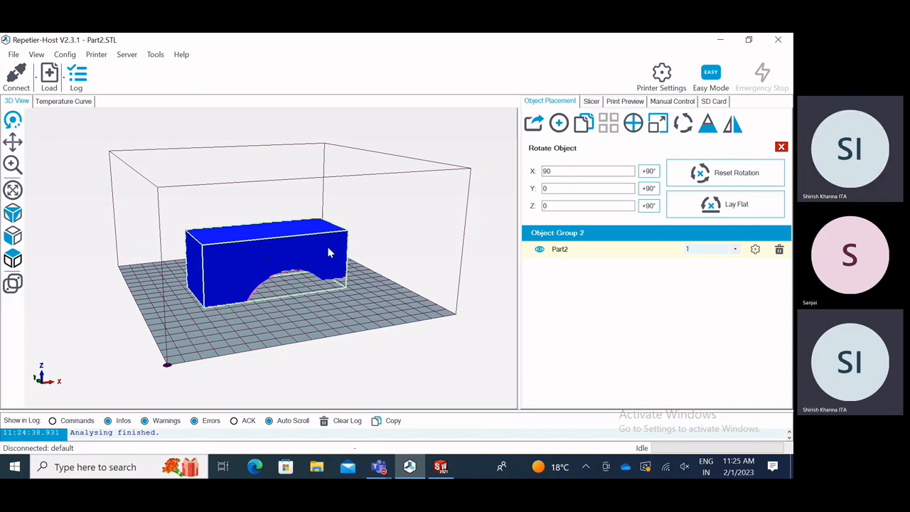
{"action": "mouse_move", "coordinate": [298, 311]}
{"action": "left_mouse_down"}
{"action": "mouse_move", "coordinate": [429, 350]}
{"action": "mouse_move", "coordinate": [280, 311]}
{"action": "left_mouse_up"}
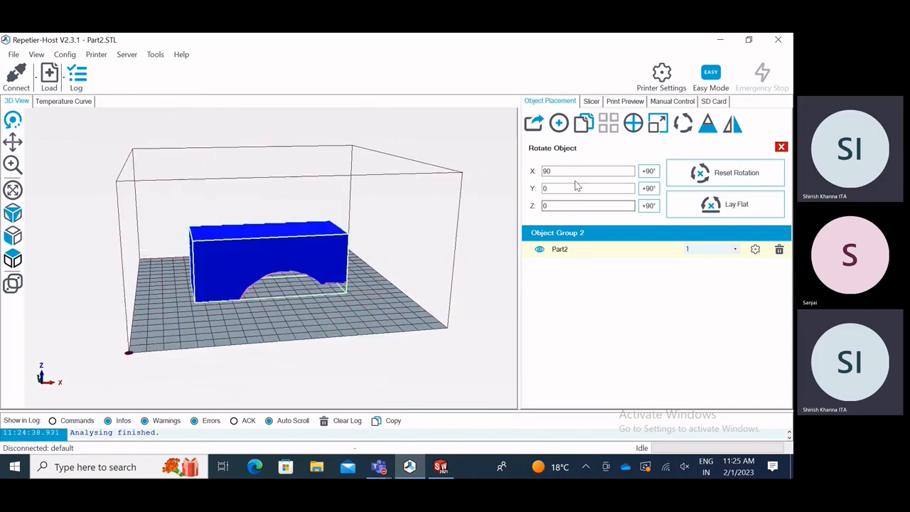
- In the Slic3r support material settings, set raft layers and the maximum layer count for supports to 0, and close the configuration
{"action": "left_click", "coordinate": [593, 103]}
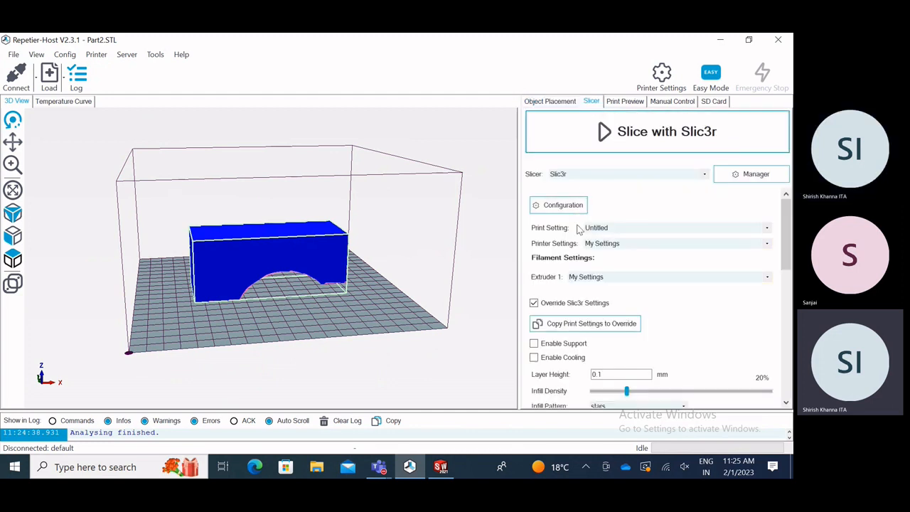
{"action": "left_click", "coordinate": [563, 205]}
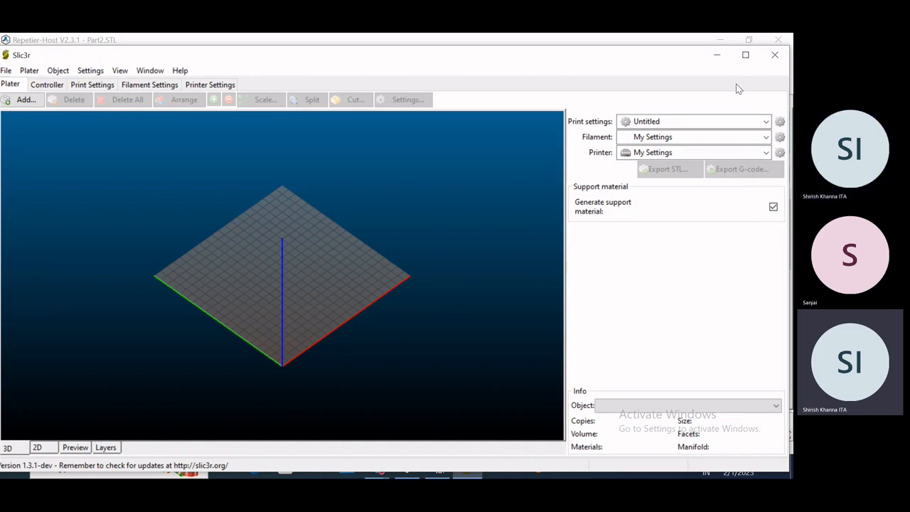
{"action": "left_click_drag", "start_coordinate": [684, 57], "coordinate": [701, 48]}
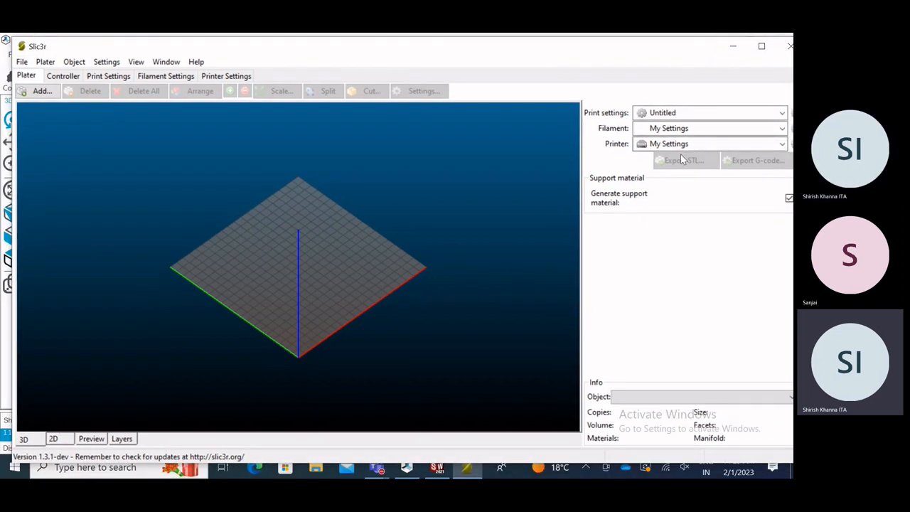
{"action": "left_click", "coordinate": [112, 77]}
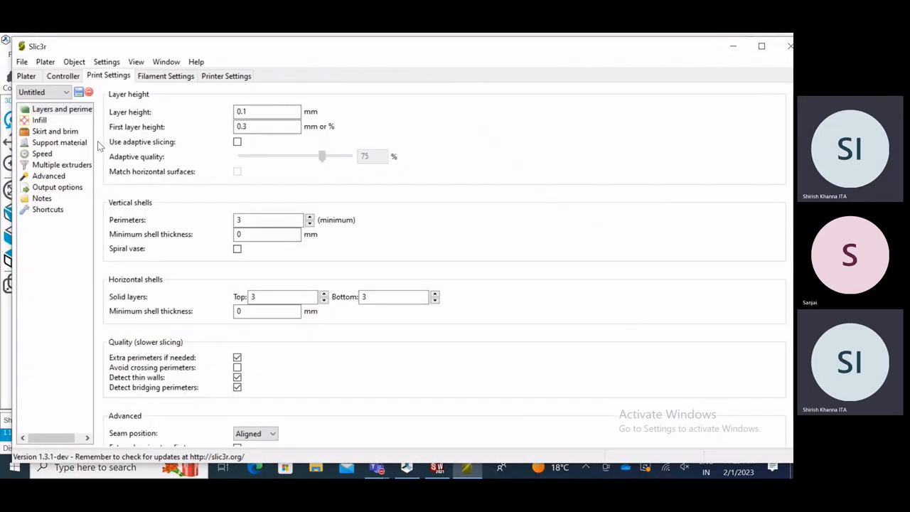
{"action": "left_click", "coordinate": [44, 144]}
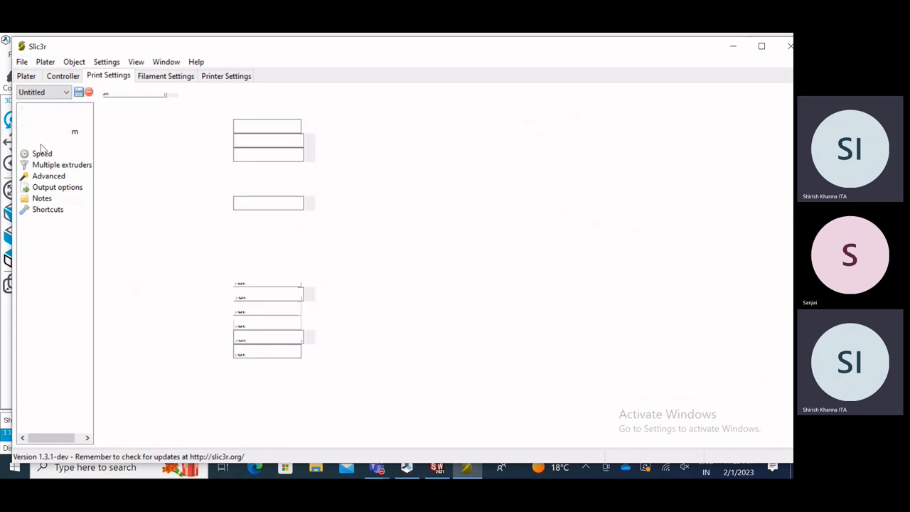
{"action": "double_click", "coordinate": [240, 125]}
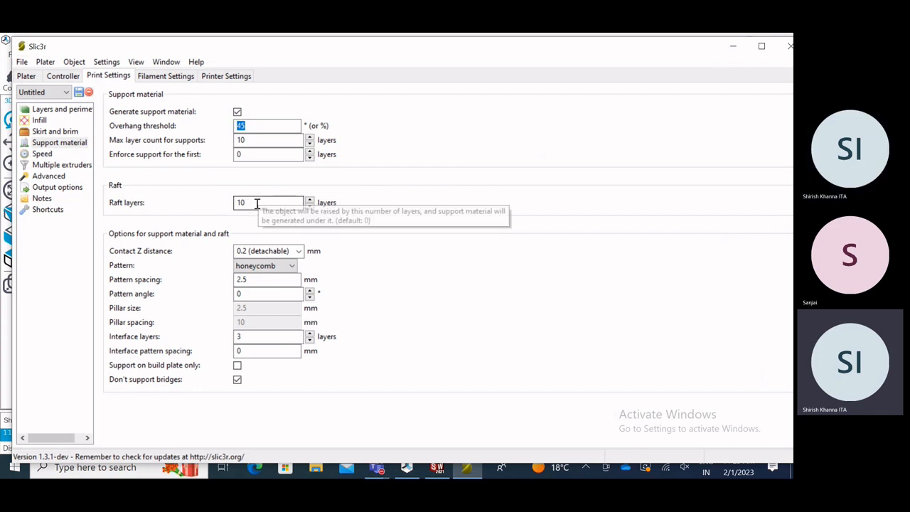
{"action": "double_click", "coordinate": [258, 203]}
{"action": "type", "text": "0"}
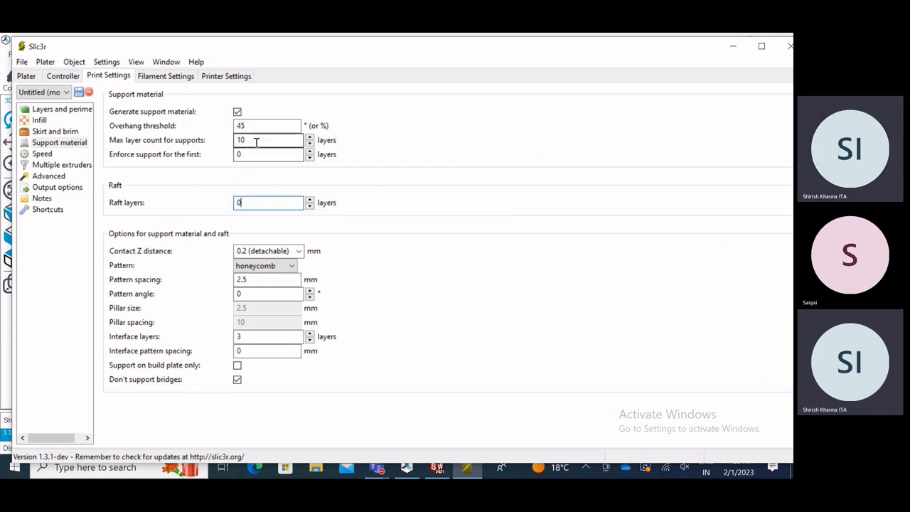
{"action": "double_click", "coordinate": [257, 140]}
{"action": "type", "text": "0"}
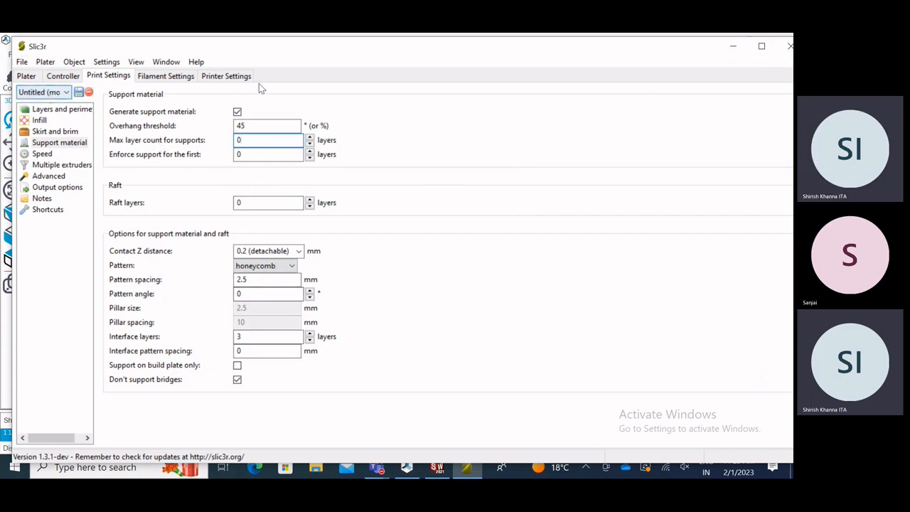
{"action": "left_click", "coordinate": [790, 45]}
{"action": "left_click", "coordinate": [379, 304]}
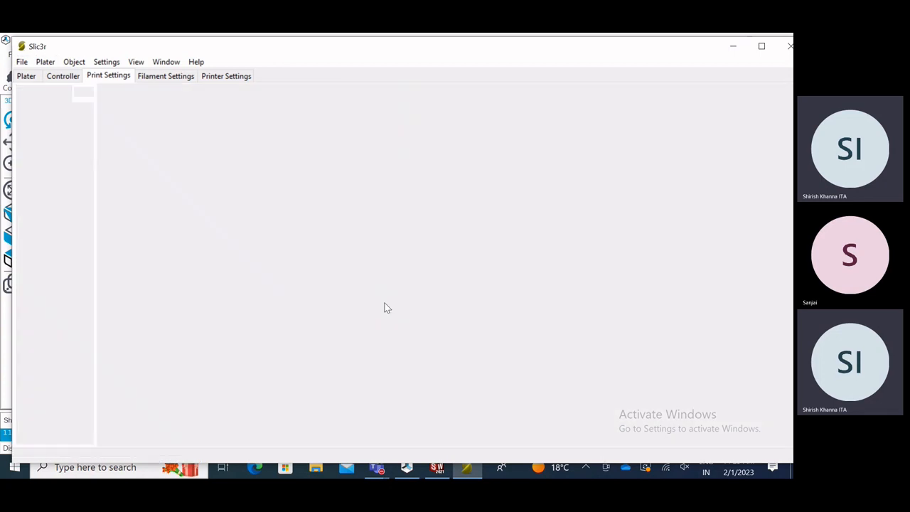
- Slice Part2 with Slic3r and inspect its lowest layers in the print preview
{"action": "left_click", "coordinate": [702, 131]}
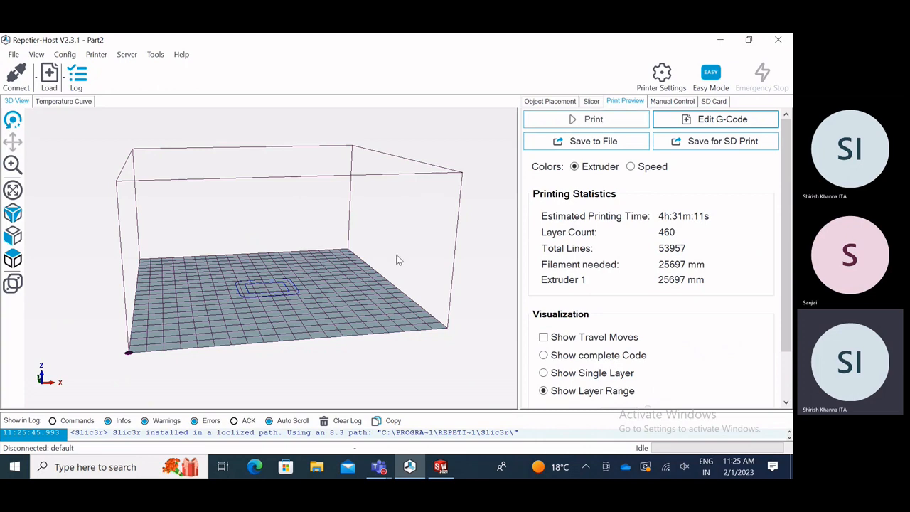
{"action": "middle_click_drag", "start_coordinate": [284, 249], "coordinate": [294, 284]}
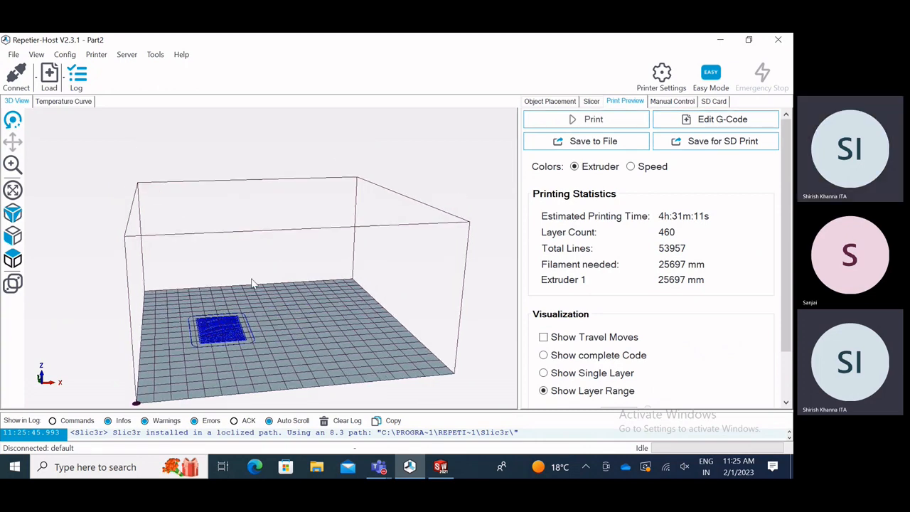
{"action": "scroll", "coordinate": [241, 320], "scroll_direction": "down", "scroll_amount": 4}
{"action": "scroll", "coordinate": [235, 353], "scroll_direction": "up", "scroll_amount": 6}
{"action": "scroll", "coordinate": [235, 306], "scroll_direction": "up", "scroll_amount": 3}
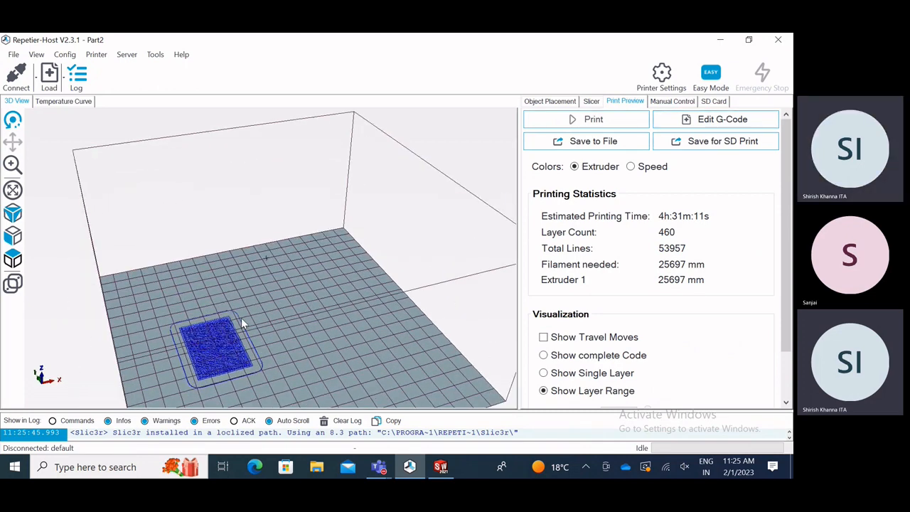
{"action": "scroll", "coordinate": [241, 317], "scroll_direction": "down", "scroll_amount": 3}
{"action": "left_click_drag", "start_coordinate": [217, 258], "coordinate": [311, 362]}
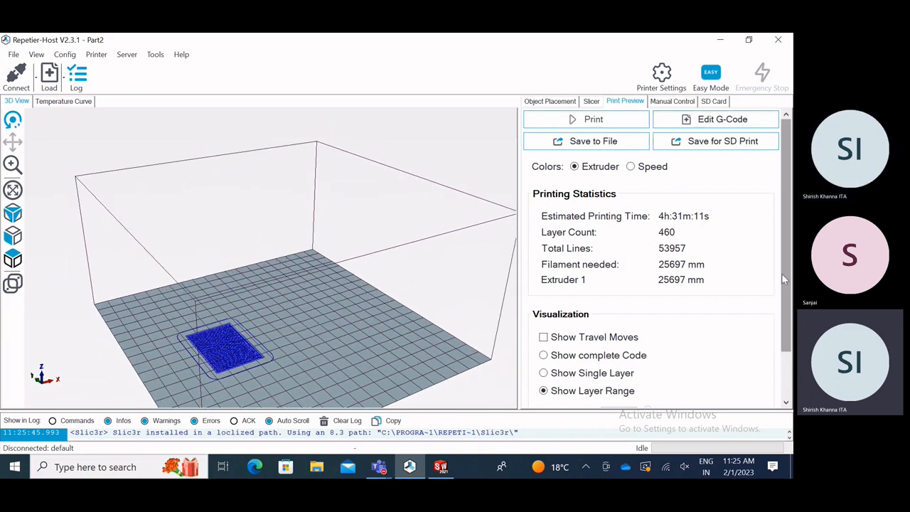
- Extend the previewed layer range to last layer 155 and examine the area beneath the arch for support material
{"action": "left_click_drag", "start_coordinate": [781, 273], "coordinate": [790, 352]}
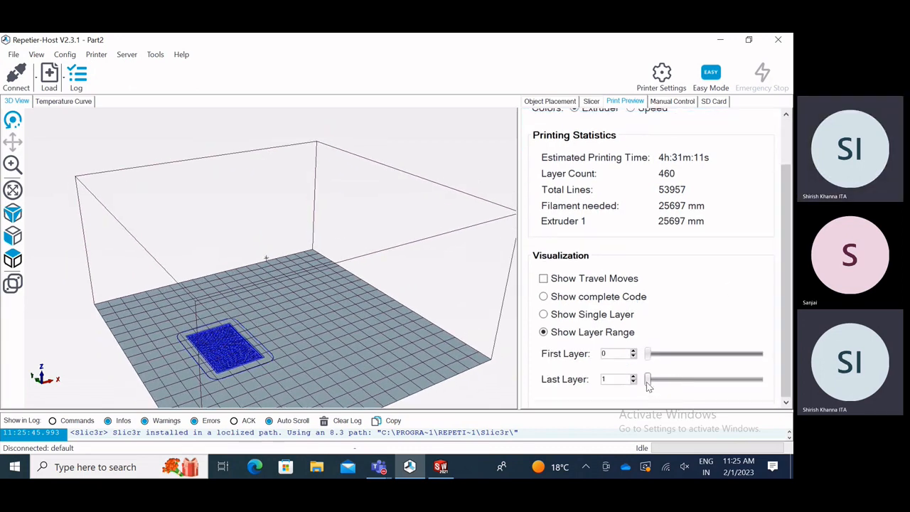
{"action": "left_click_drag", "start_coordinate": [648, 381], "coordinate": [686, 381]}
{"action": "left_click_drag", "start_coordinate": [425, 312], "coordinate": [340, 321]}
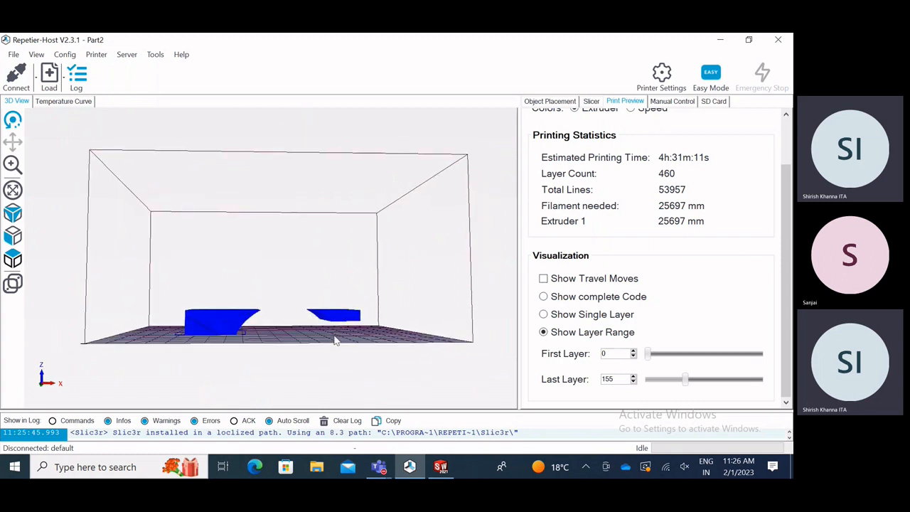
{"action": "left_click_drag", "start_coordinate": [338, 338], "coordinate": [396, 327]}
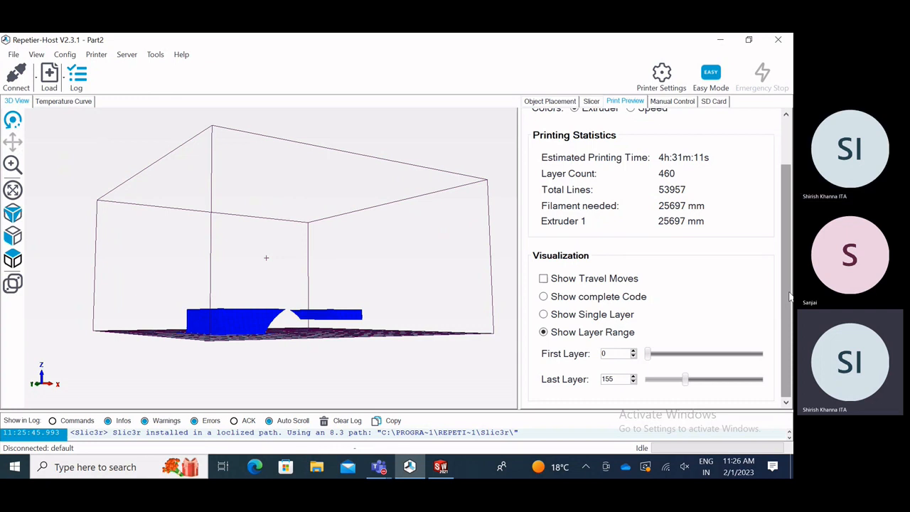
{"action": "mouse_move", "coordinate": [789, 297]}
{"action": "left_mouse_down"}
{"action": "mouse_move", "coordinate": [789, 253]}
{"action": "mouse_move", "coordinate": [787, 296]}
{"action": "left_mouse_up"}
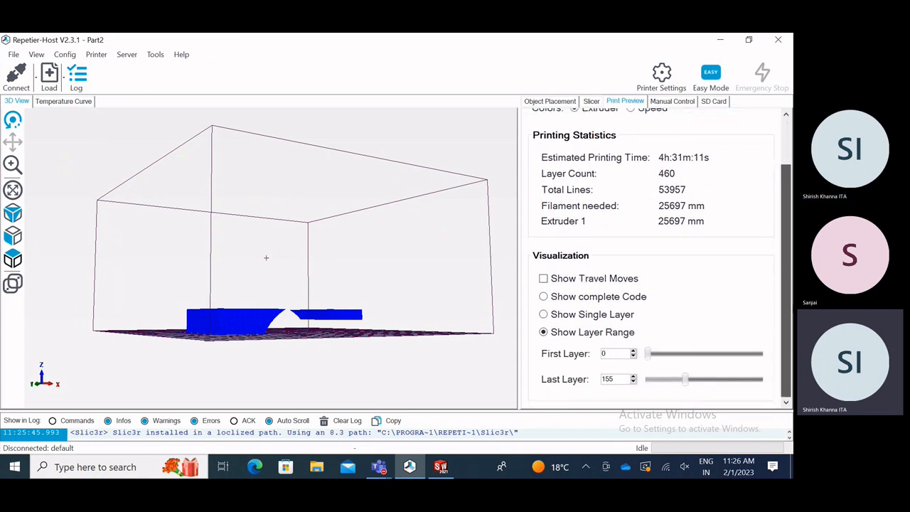
{"action": "left_click_drag", "start_coordinate": [350, 290], "coordinate": [521, 337]}
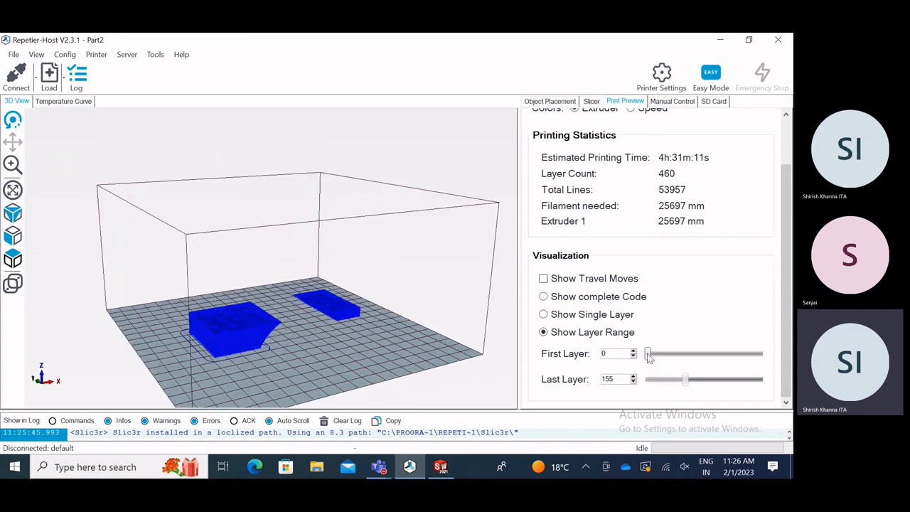
- Raise the first previewed layer to 26 and compare the sliced model with the last layer at 212 and at 128
{"action": "mouse_move", "coordinate": [648, 353]}
{"action": "left_mouse_down"}
{"action": "mouse_move", "coordinate": [696, 353]}
{"action": "mouse_move", "coordinate": [650, 356]}
{"action": "mouse_move", "coordinate": [656, 362]}
{"action": "left_mouse_up"}
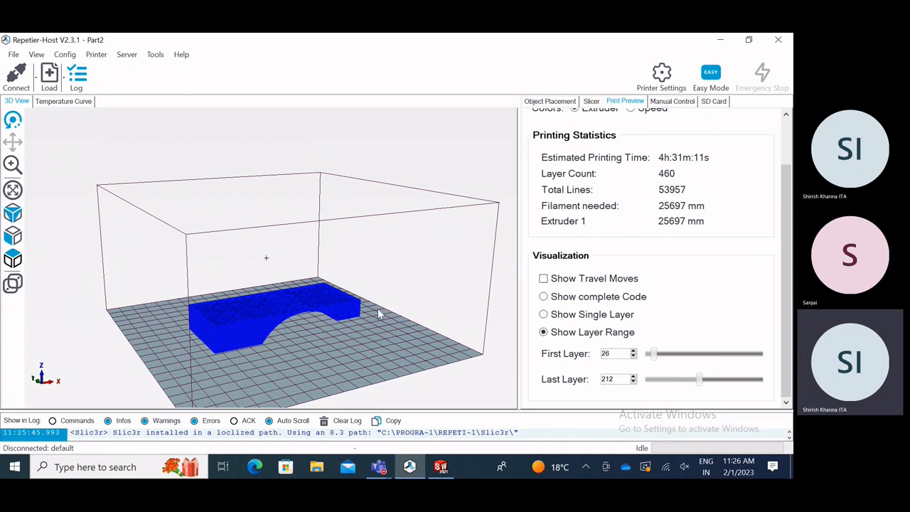
{"action": "left_click_drag", "start_coordinate": [379, 315], "coordinate": [499, 359]}
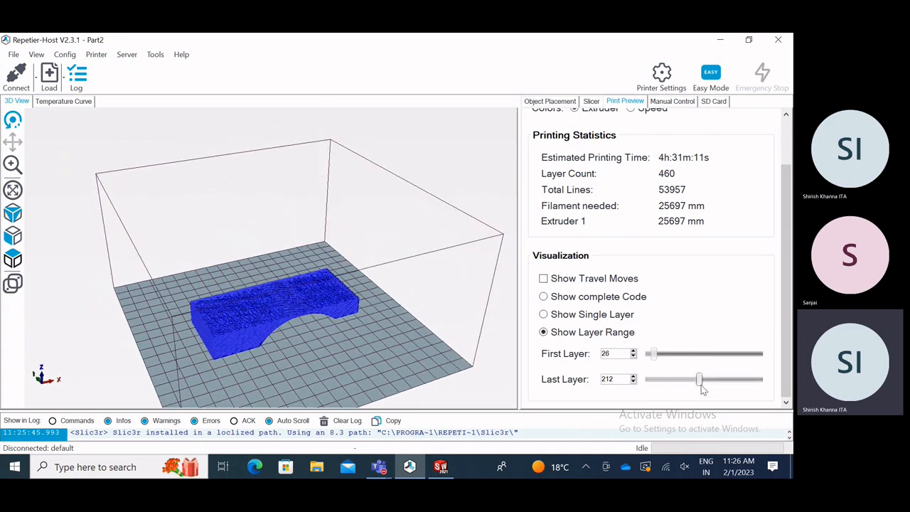
{"action": "left_click_drag", "start_coordinate": [700, 384], "coordinate": [679, 381]}
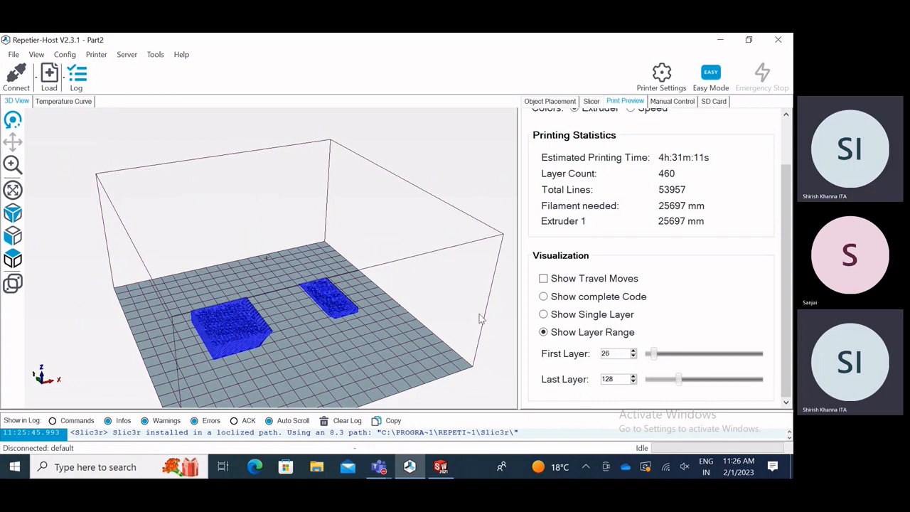
{"action": "left_click_drag", "start_coordinate": [481, 320], "coordinate": [298, 348]}
- Reset the first previewed layer to 0 and examine the partial print from the side and from above
{"action": "left_click_drag", "start_coordinate": [653, 355], "coordinate": [646, 356]}
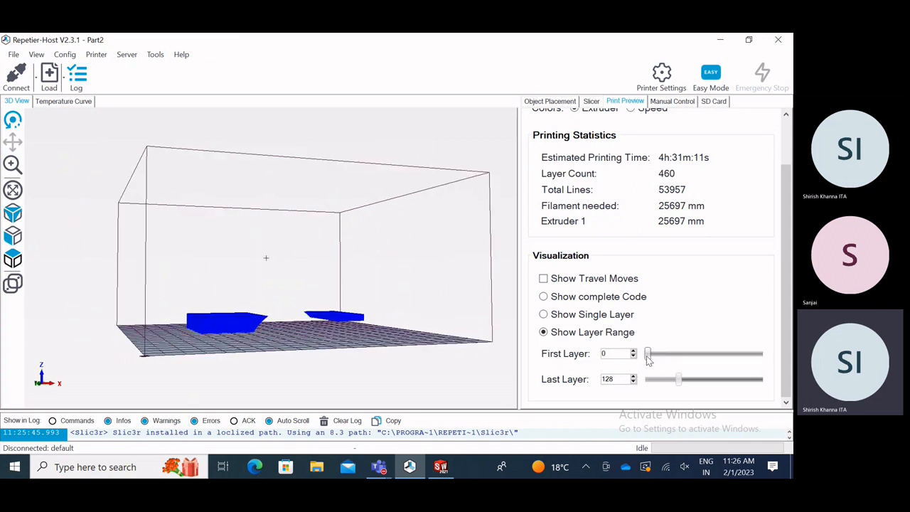
{"action": "left_click_drag", "start_coordinate": [357, 341], "coordinate": [299, 288]}
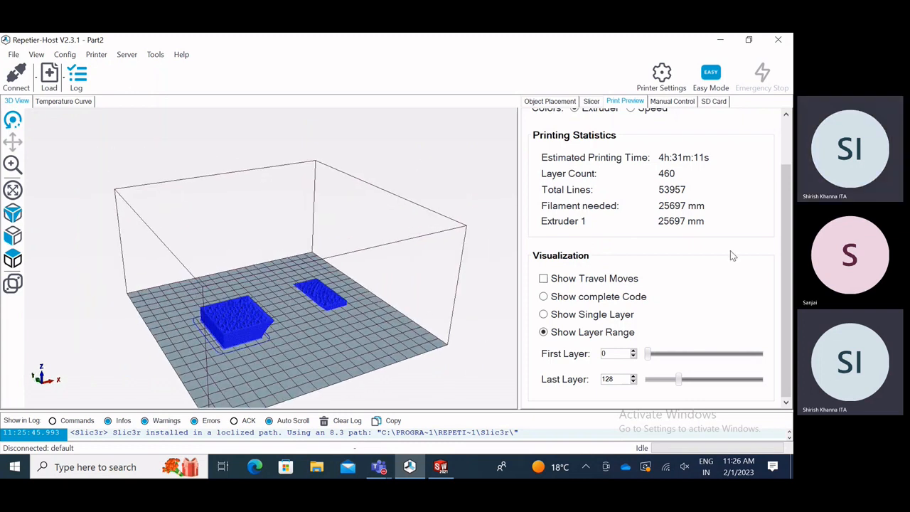
{"action": "scroll", "coordinate": [780, 241], "scroll_direction": "up", "scroll_amount": 3}
- Reopen the Slic3r configuration window, reposition it to reveal the support option, and check its object list
{"action": "left_click", "coordinate": [592, 101]}
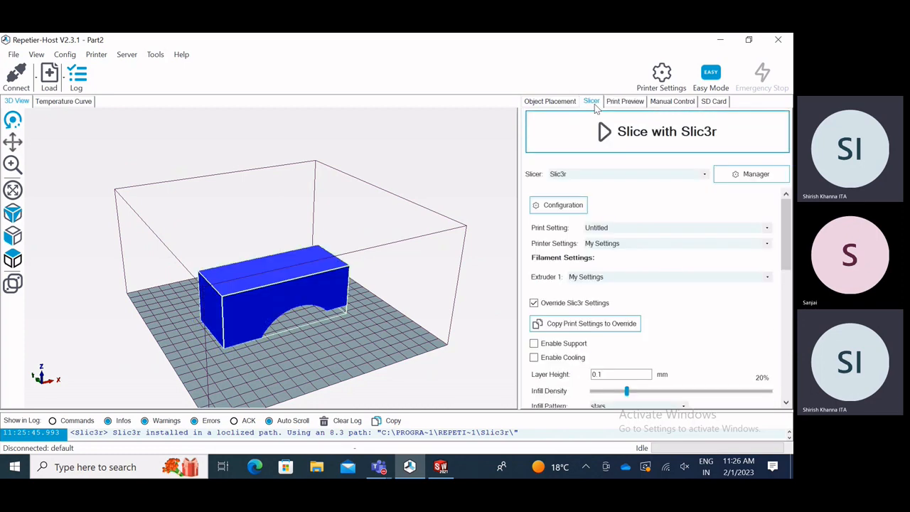
{"action": "left_click", "coordinate": [548, 207]}
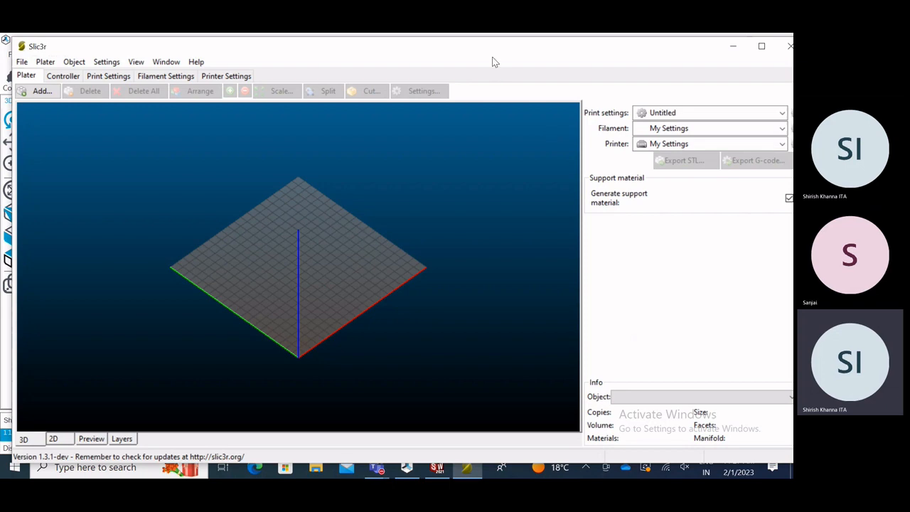
{"action": "mouse_move", "coordinate": [472, 55]}
{"action": "left_mouse_down"}
{"action": "mouse_move", "coordinate": [454, 55]}
{"action": "mouse_move", "coordinate": [462, 54]}
{"action": "left_mouse_up"}
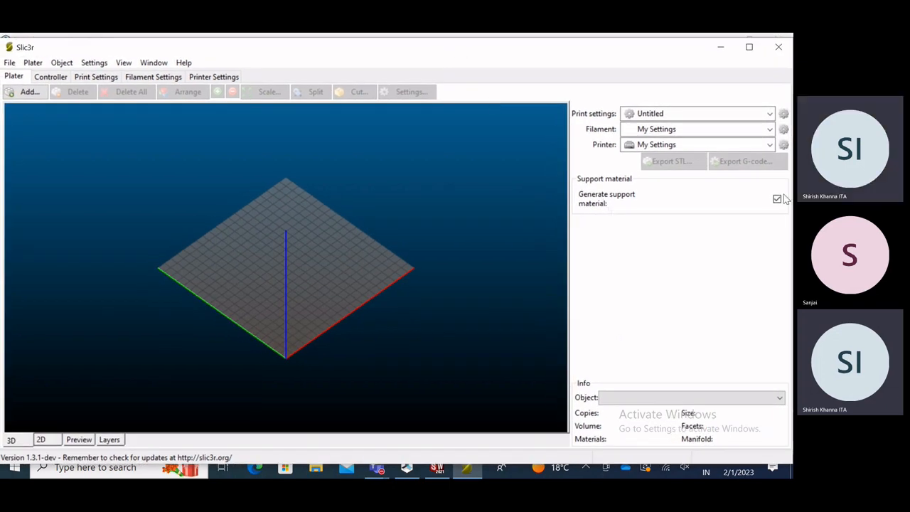
{"action": "left_click", "coordinate": [718, 402]}
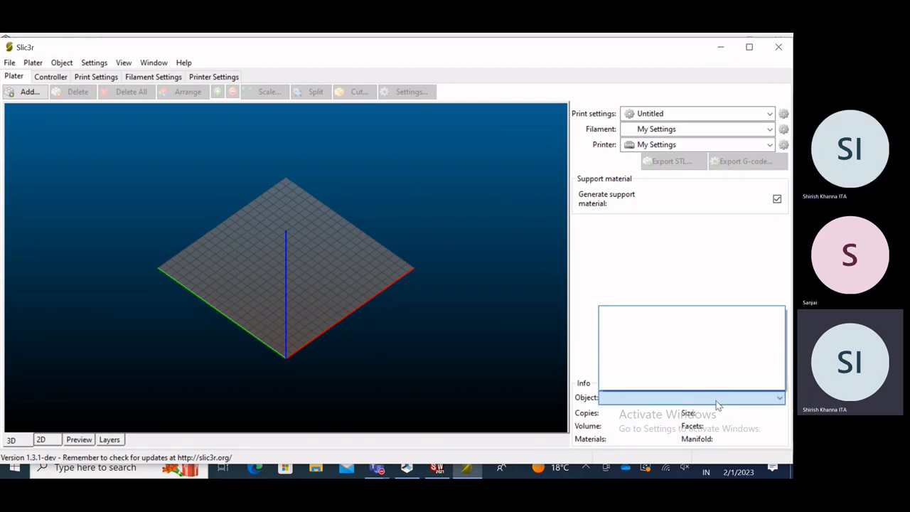
{"action": "left_click", "coordinate": [714, 403]}
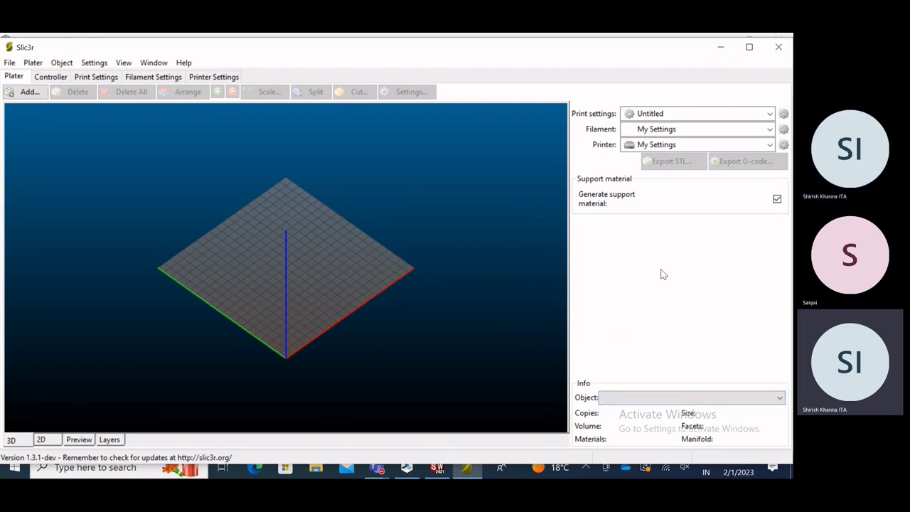
- Add the Part2 STL file from its desktop folder to the Slic3r plater and shift the part slightly on the bed
{"action": "left_click_drag", "start_coordinate": [263, 53], "coordinate": [287, 55]}
{"action": "left_click", "coordinate": [52, 95]}
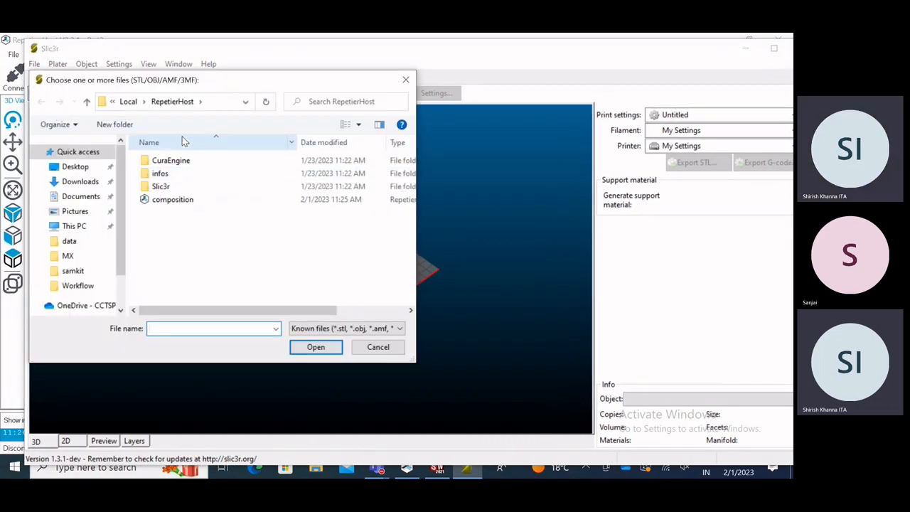
{"action": "left_click", "coordinate": [75, 167]}
{"action": "double_click", "coordinate": [356, 206]}
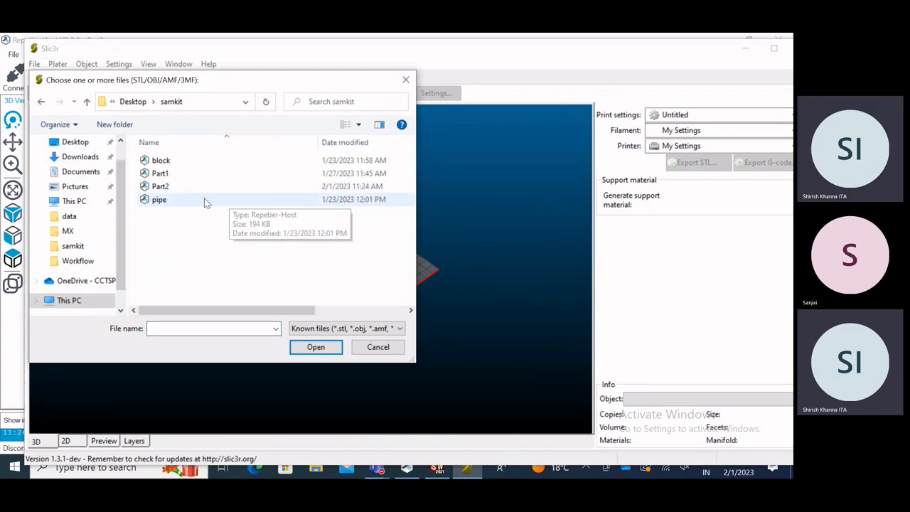
{"action": "left_click", "coordinate": [185, 186]}
{"action": "left_click", "coordinate": [319, 351]}
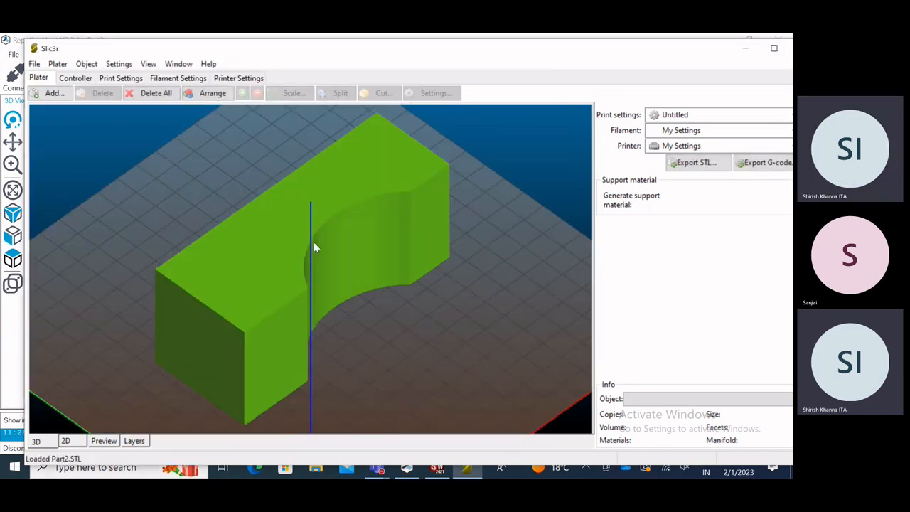
{"action": "scroll", "coordinate": [202, 193], "scroll_direction": "down", "scroll_amount": 1}
{"action": "left_click_drag", "start_coordinate": [362, 275], "coordinate": [342, 249]}
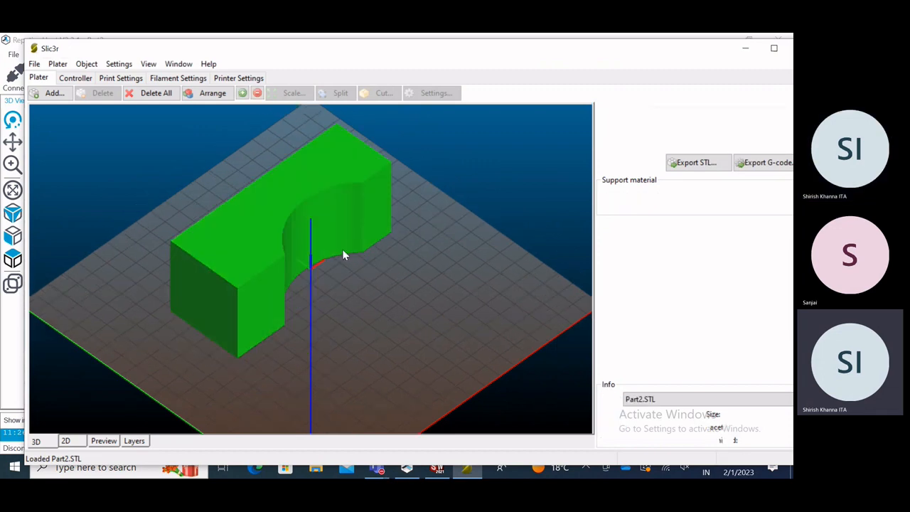
- Select the Part2 model on the plater and reposition the Slic3r window so the support material option is fully visible
{"action": "middle_click_drag", "start_coordinate": [215, 283], "coordinate": [187, 232]}
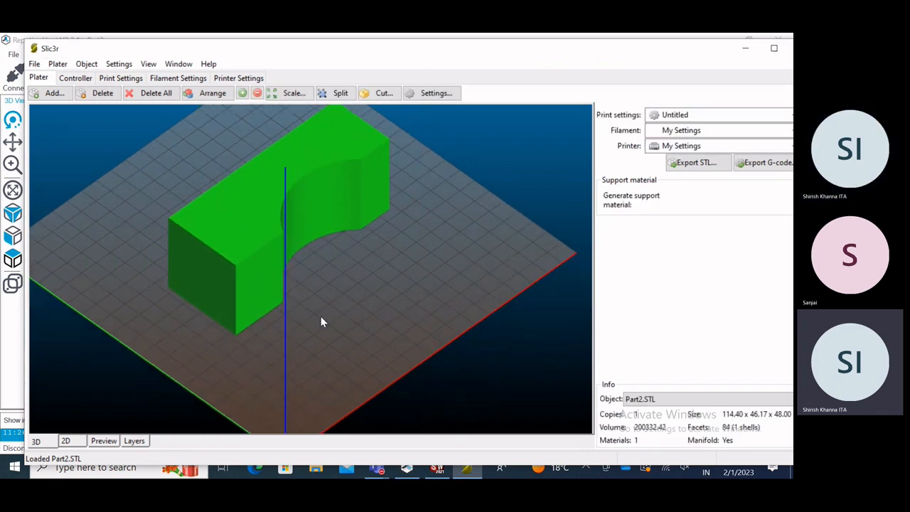
{"action": "left_click_drag", "start_coordinate": [348, 327], "coordinate": [315, 301]}
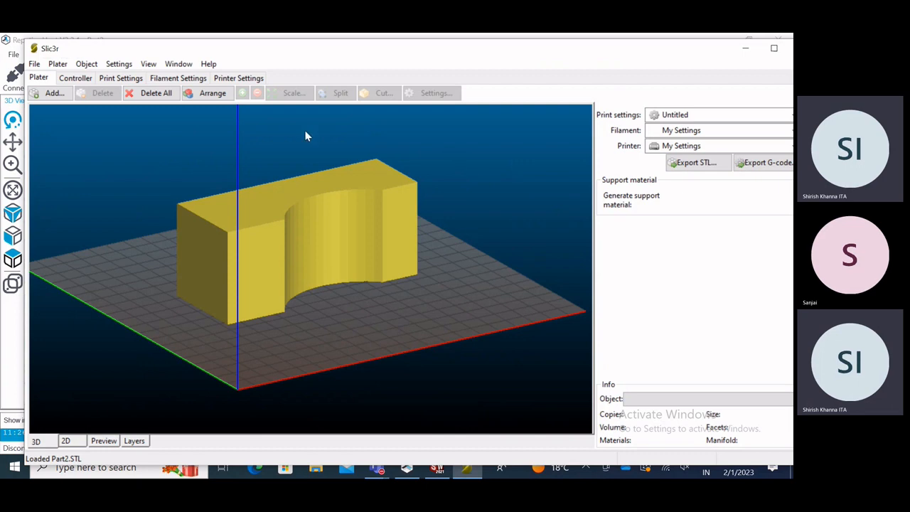
{"action": "left_click", "coordinate": [86, 64]}
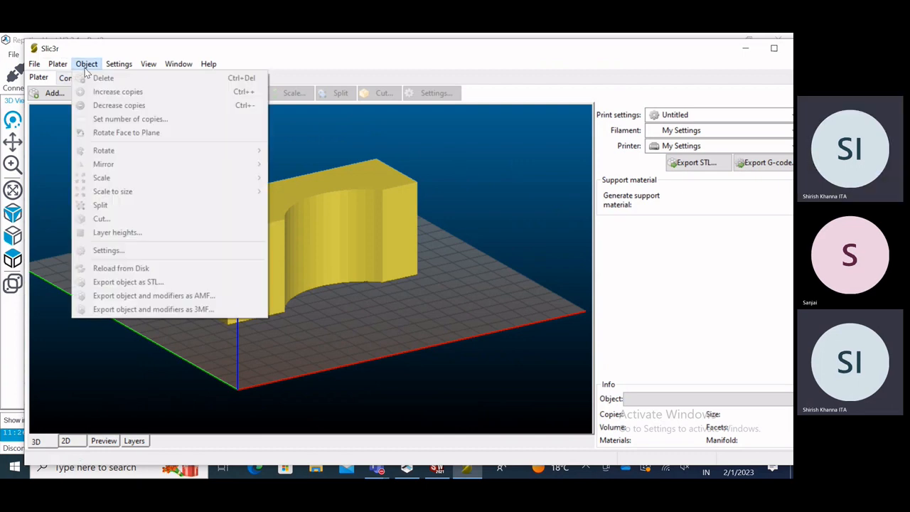
{"action": "left_click", "coordinate": [285, 148]}
{"action": "left_click", "coordinate": [380, 185]}
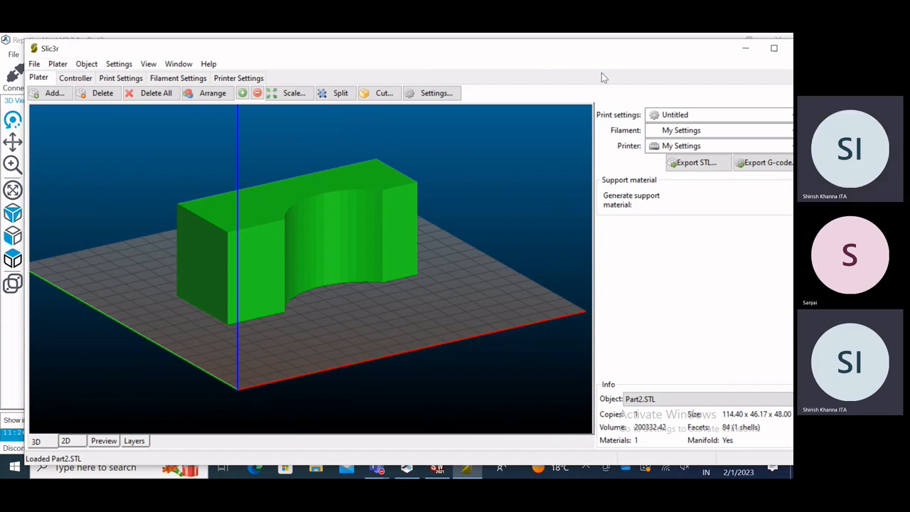
{"action": "left_click_drag", "start_coordinate": [548, 57], "coordinate": [510, 54]}
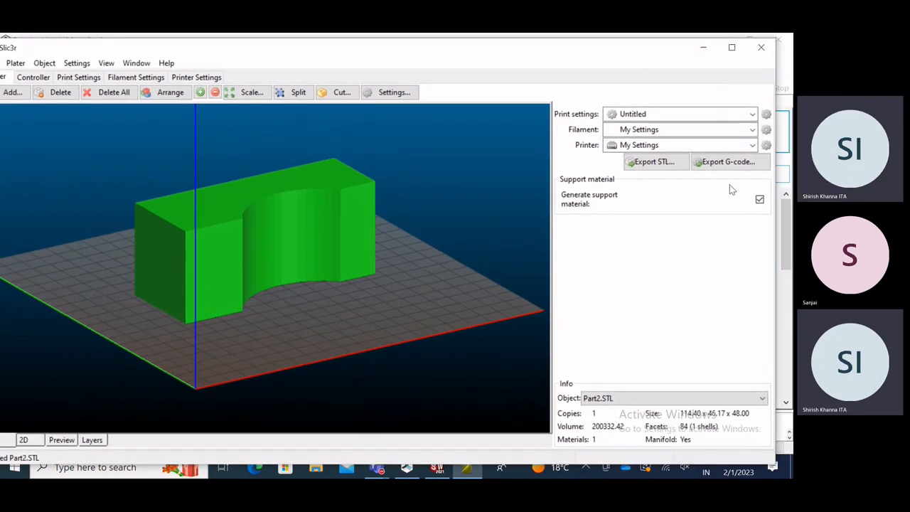
{"action": "mouse_move", "coordinate": [244, 53]}
{"action": "left_mouse_down"}
{"action": "mouse_move", "coordinate": [266, 50]}
{"action": "mouse_move", "coordinate": [244, 51]}
{"action": "left_mouse_up"}
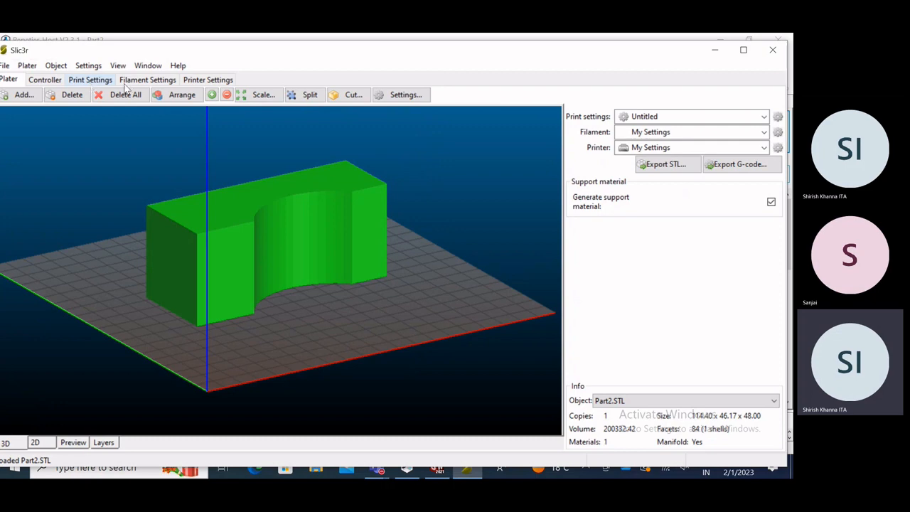
- Review the support material options in the print settings and return to the plater
{"action": "left_click", "coordinate": [91, 79]}
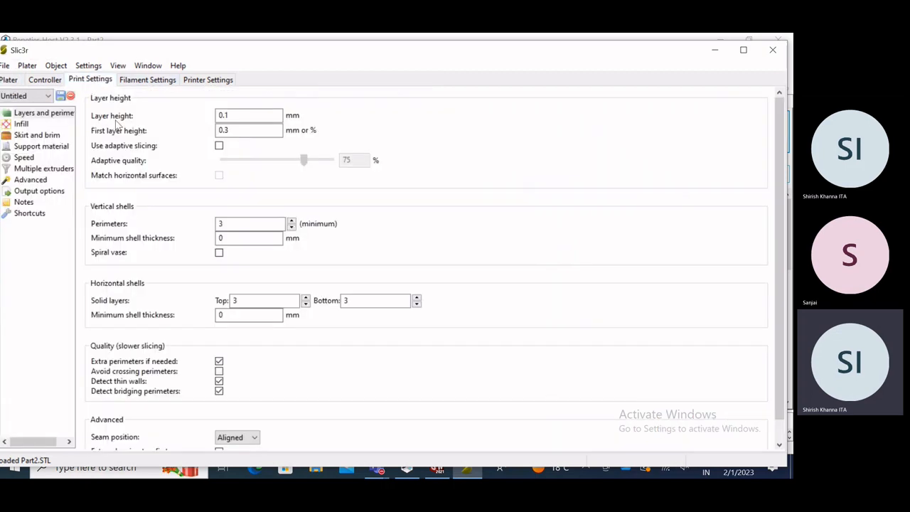
{"action": "left_click", "coordinate": [50, 146]}
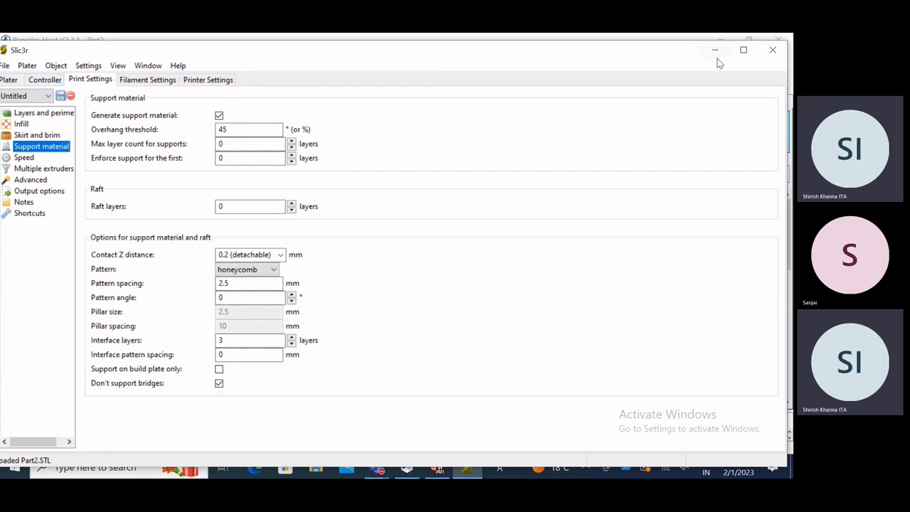
{"action": "left_click", "coordinate": [9, 80]}
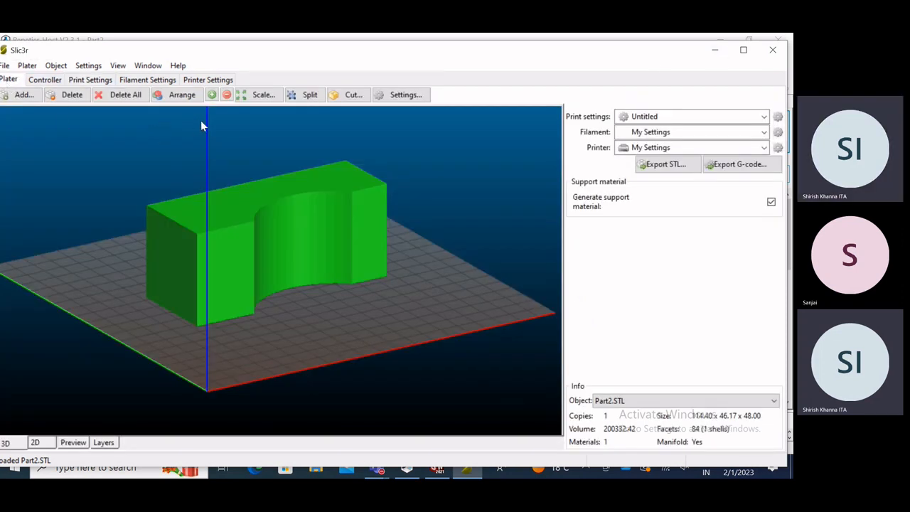
- Rotate Part2 by 90° around the X axis and inspect its arch from the front
{"action": "left_click", "coordinate": [56, 65]}
{"action": "mouse_move", "coordinate": [139, 153]}
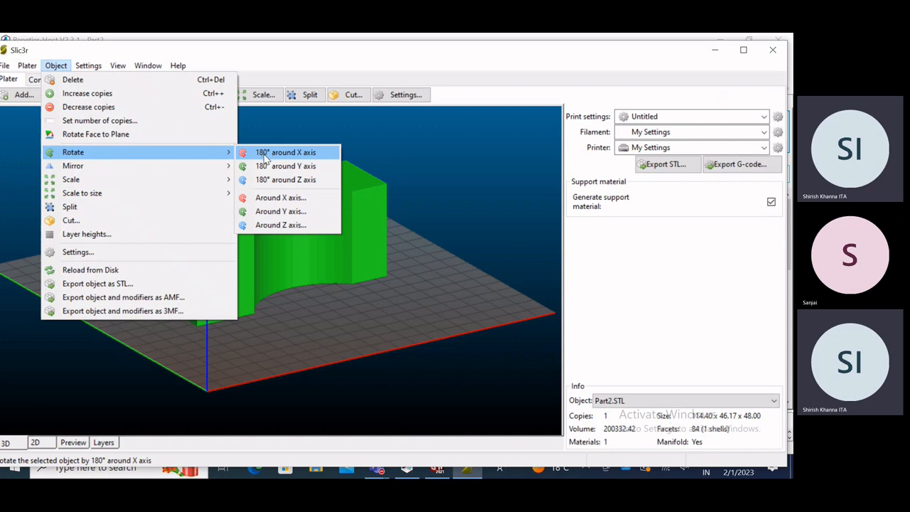
{"action": "left_click", "coordinate": [274, 197]}
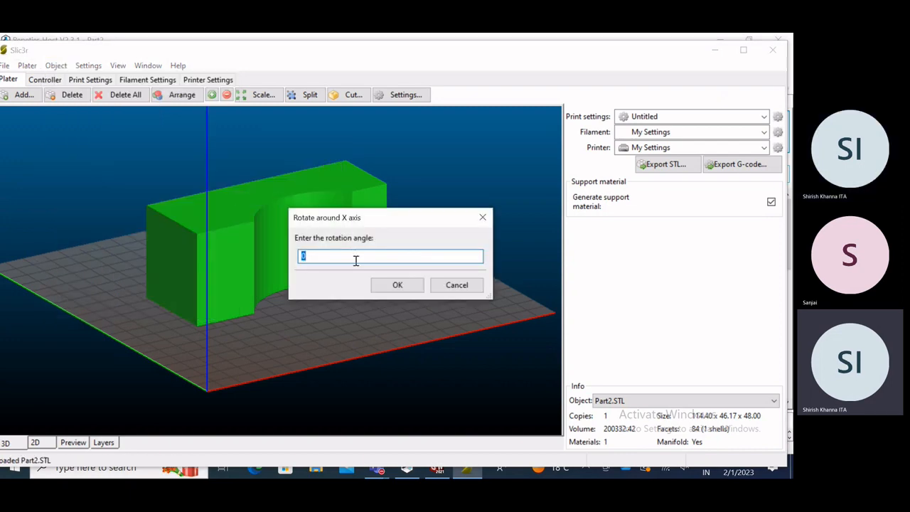
{"action": "type", "text": "90"}
{"action": "key", "text": "Return"}
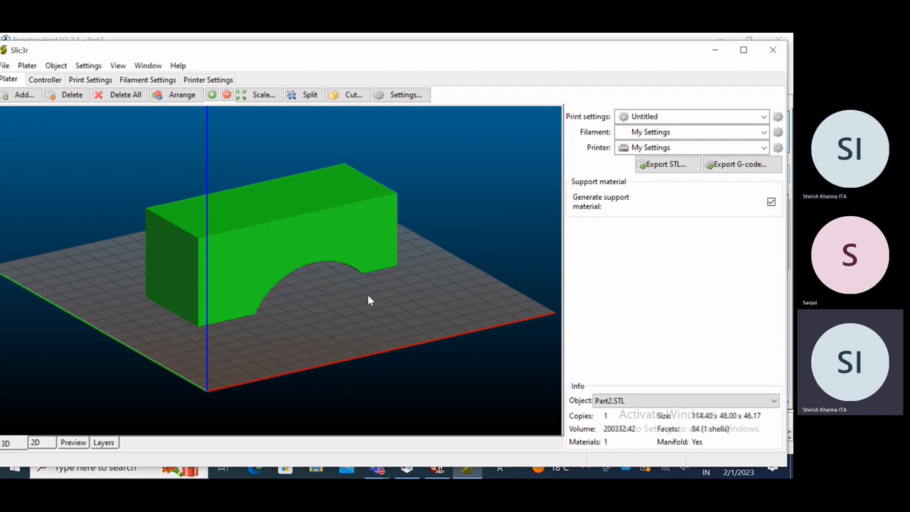
{"action": "left_click_drag", "start_coordinate": [367, 295], "coordinate": [321, 320]}
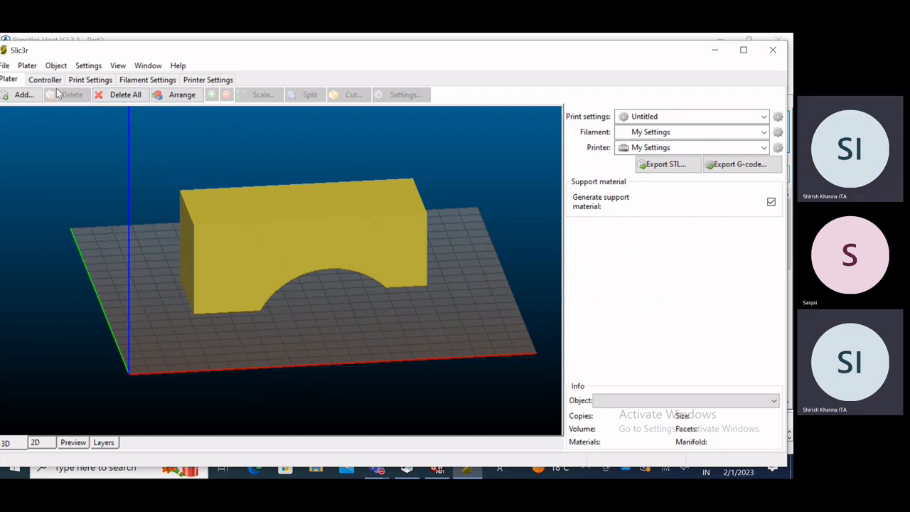
- Look through the filament, printer and support material settings and the plater commands for further support options
{"action": "left_click", "coordinate": [80, 80]}
{"action": "left_click", "coordinate": [149, 86]}
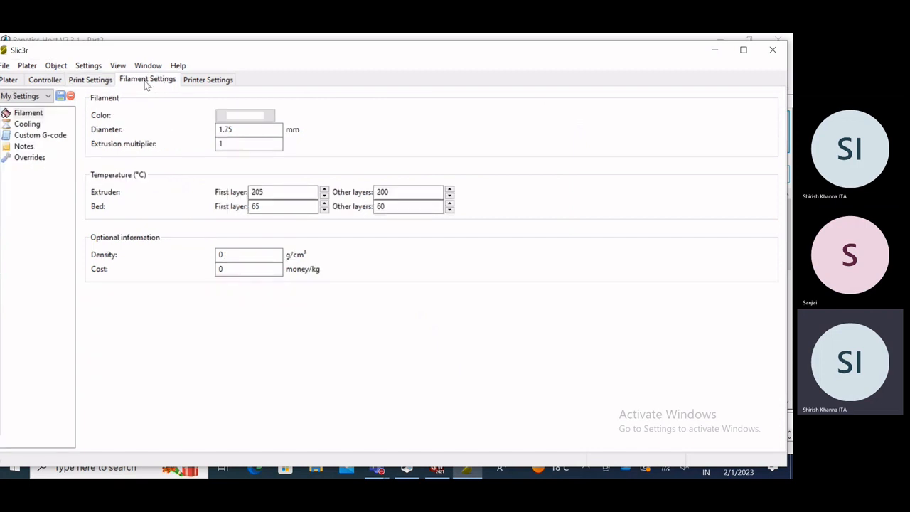
{"action": "left_click", "coordinate": [193, 79]}
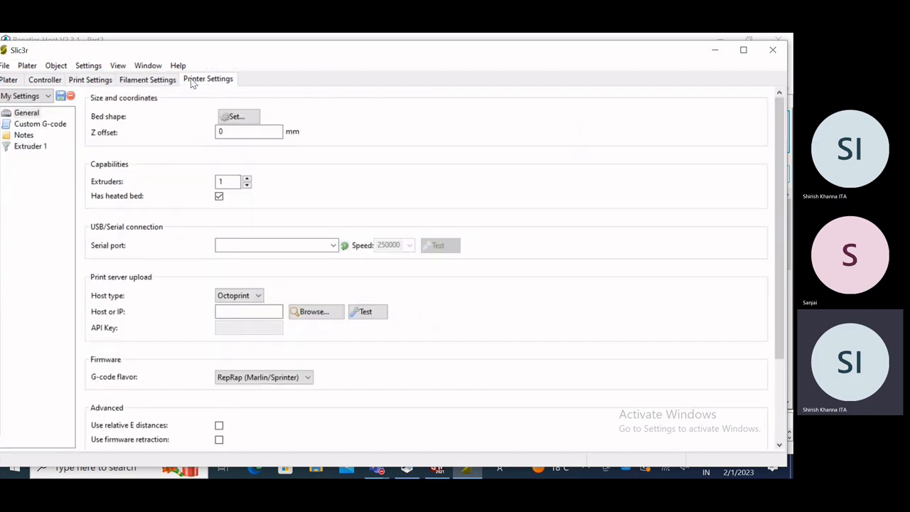
{"action": "left_click", "coordinate": [89, 80]}
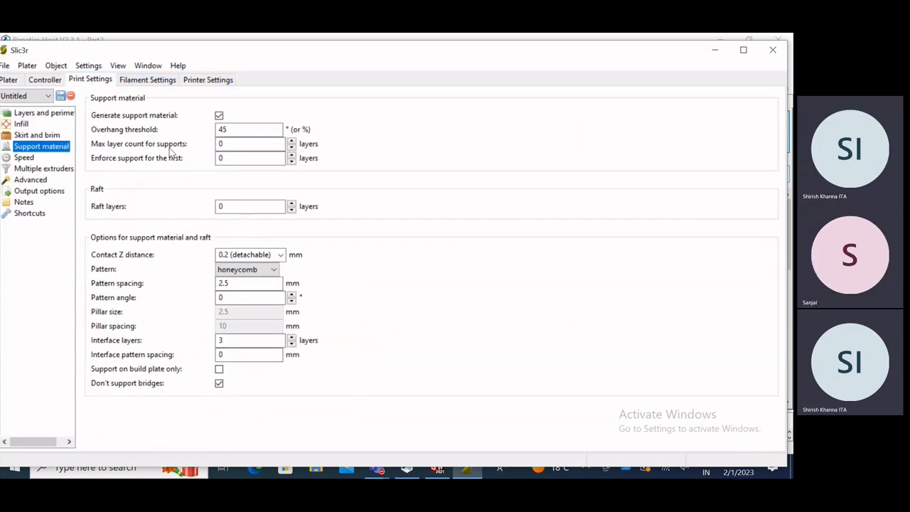
{"action": "left_click", "coordinate": [9, 80]}
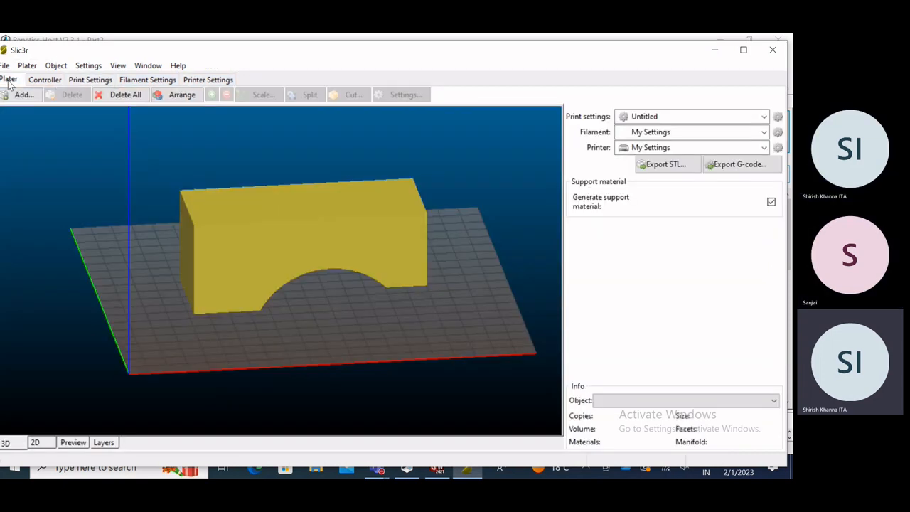
{"action": "left_click", "coordinate": [56, 66]}
{"action": "mouse_move", "coordinate": [88, 69]}
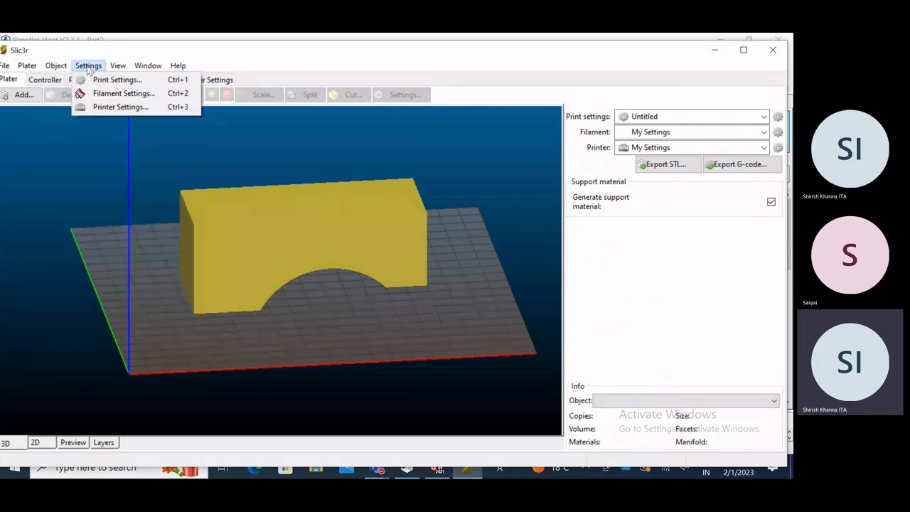
{"action": "mouse_move", "coordinate": [122, 67]}
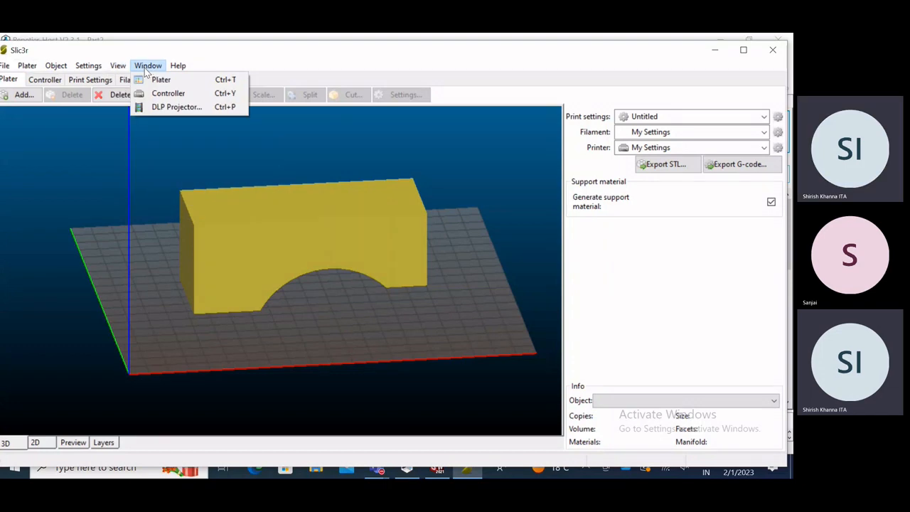
{"action": "mouse_move", "coordinate": [23, 71]}
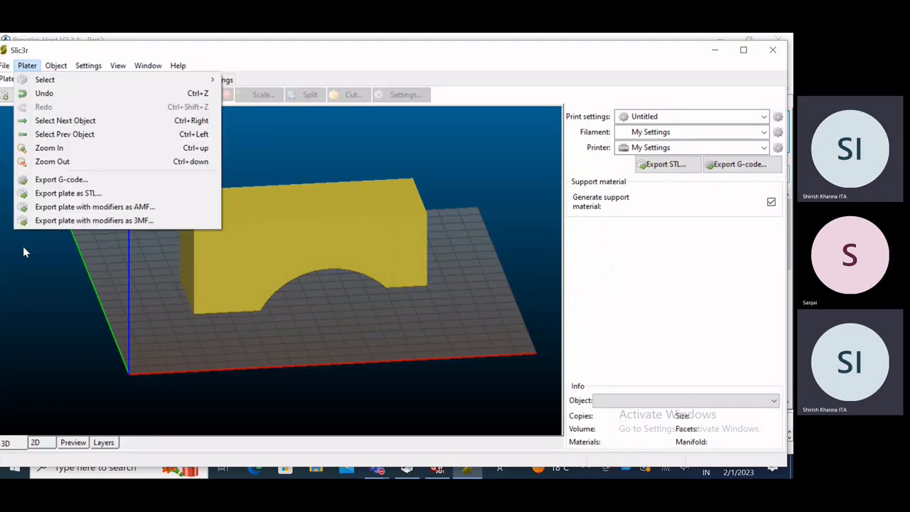
{"action": "left_click", "coordinate": [26, 270]}
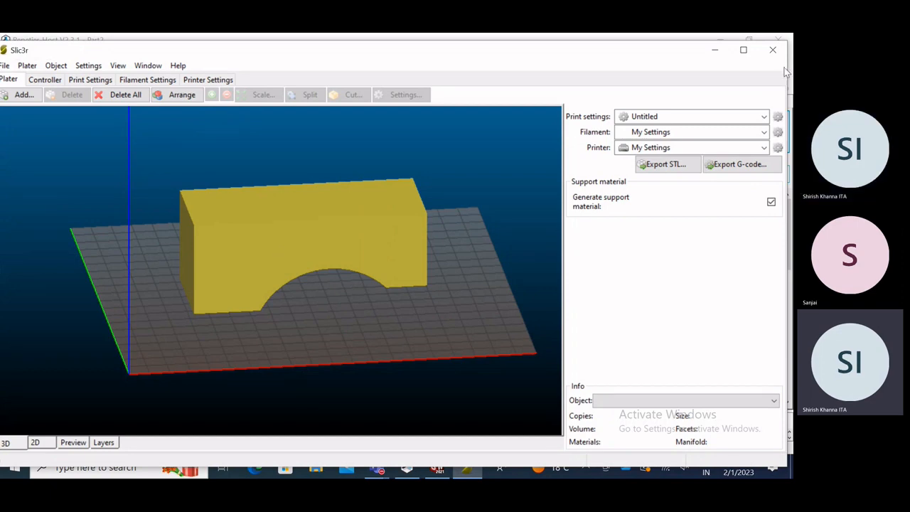
- Close the Slic3r configuration window, slice Part2 again in Repetier-Host and inspect the layer preview for support
{"action": "left_click", "coordinate": [777, 53]}
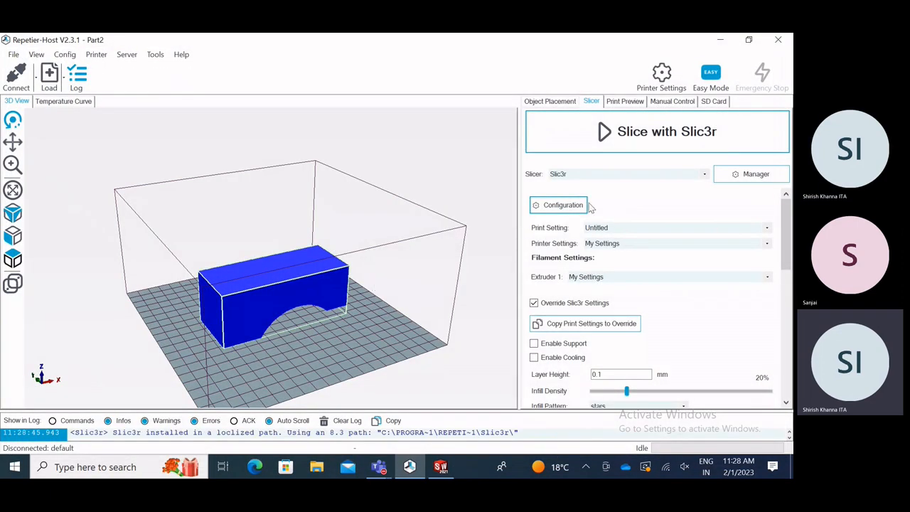
{"action": "left_click", "coordinate": [655, 142]}
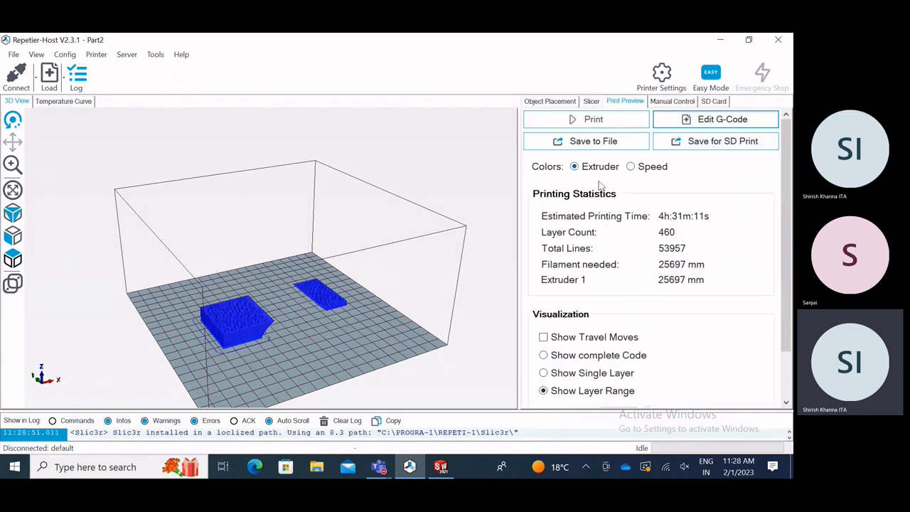
{"action": "left_click_drag", "start_coordinate": [426, 249], "coordinate": [346, 302]}
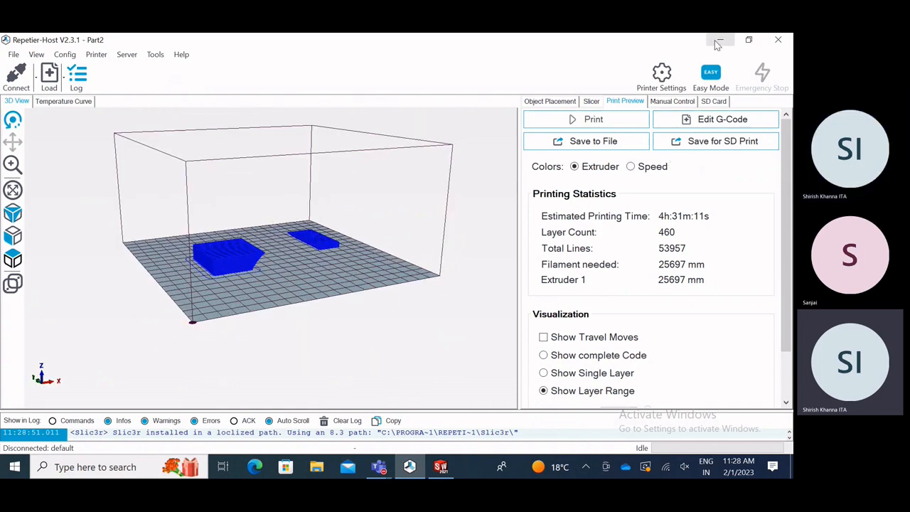
- Reopen the Slic3r configuration window and add the Part2 STL file to the empty plater
{"action": "left_click", "coordinate": [592, 102]}
{"action": "left_click", "coordinate": [558, 206]}
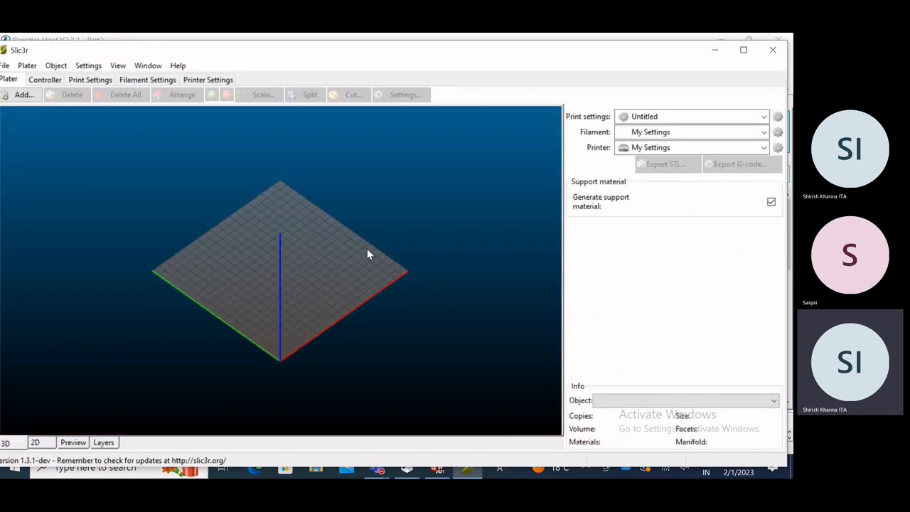
{"action": "left_click_drag", "start_coordinate": [343, 293], "coordinate": [330, 273]}
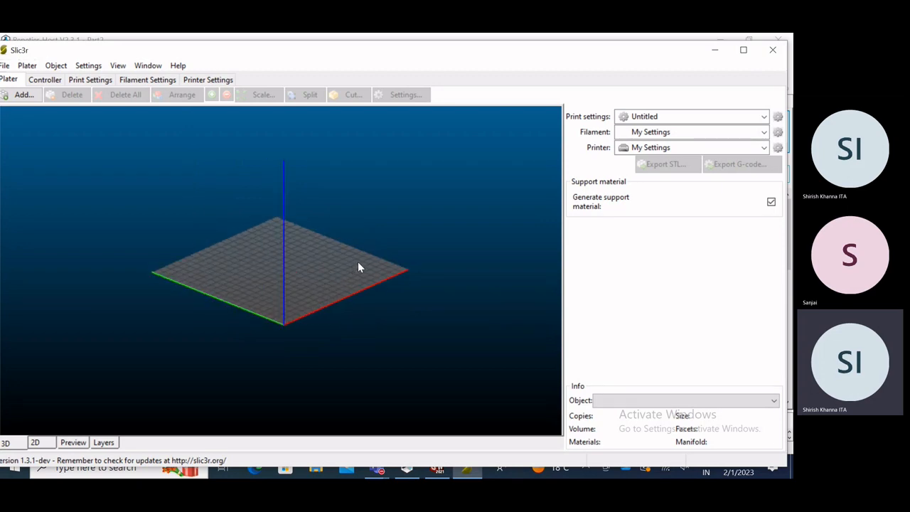
{"action": "left_click", "coordinate": [24, 94]}
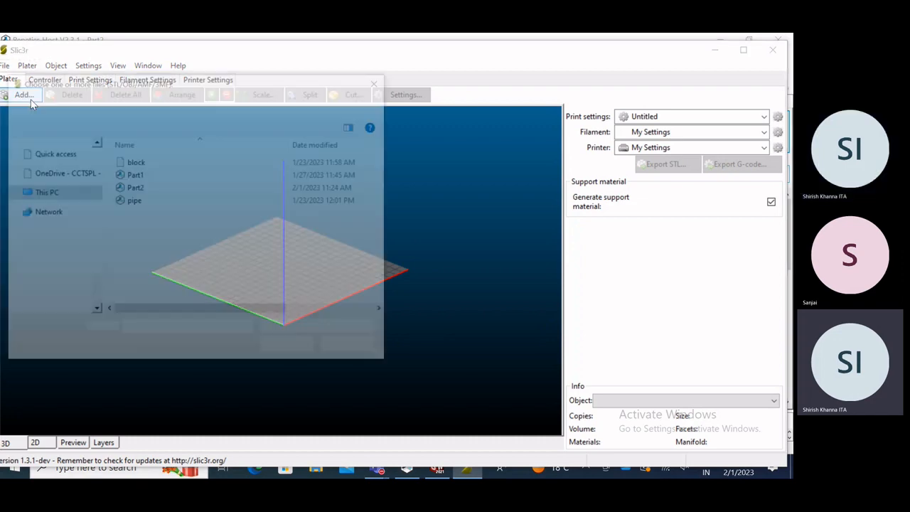
{"action": "left_click", "coordinate": [138, 188]}
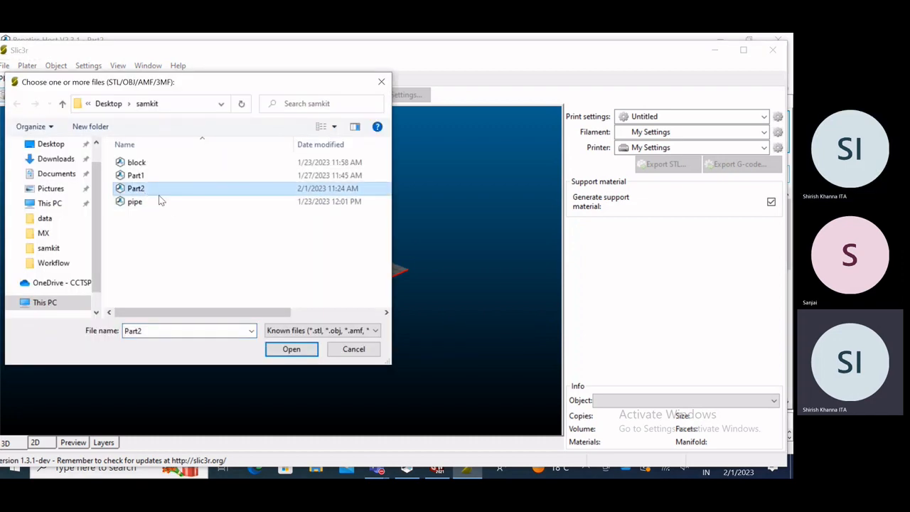
{"action": "left_click", "coordinate": [290, 350]}
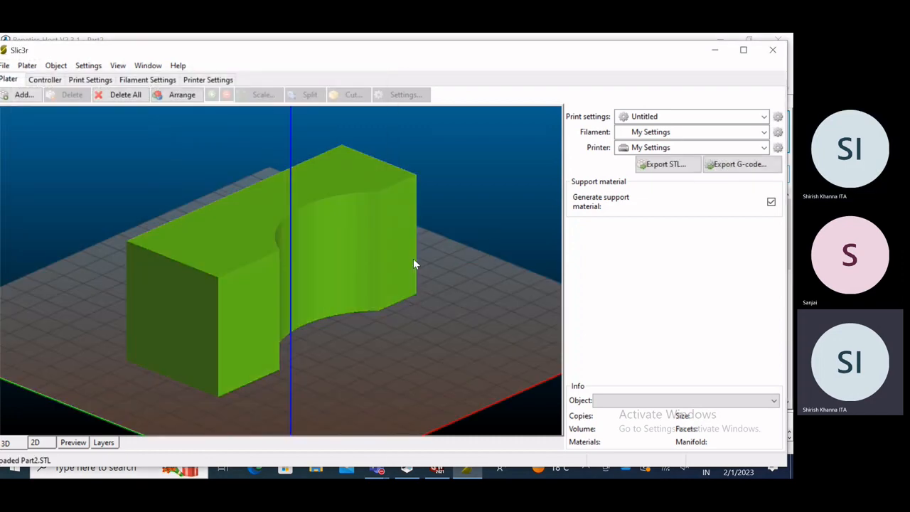
- Select the newly added Part2 and rotate it 90° around the X axis
{"action": "left_click", "coordinate": [220, 228]}
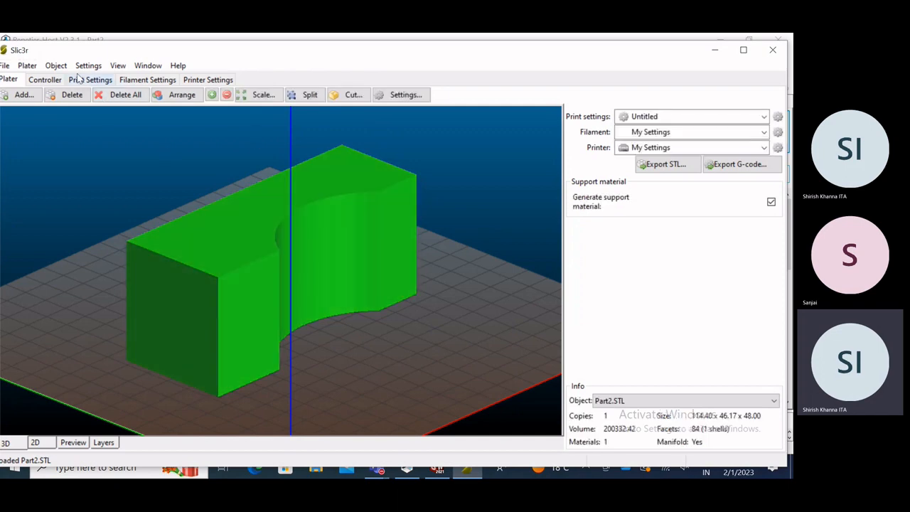
{"action": "left_click", "coordinate": [56, 65]}
{"action": "mouse_move", "coordinate": [178, 152]}
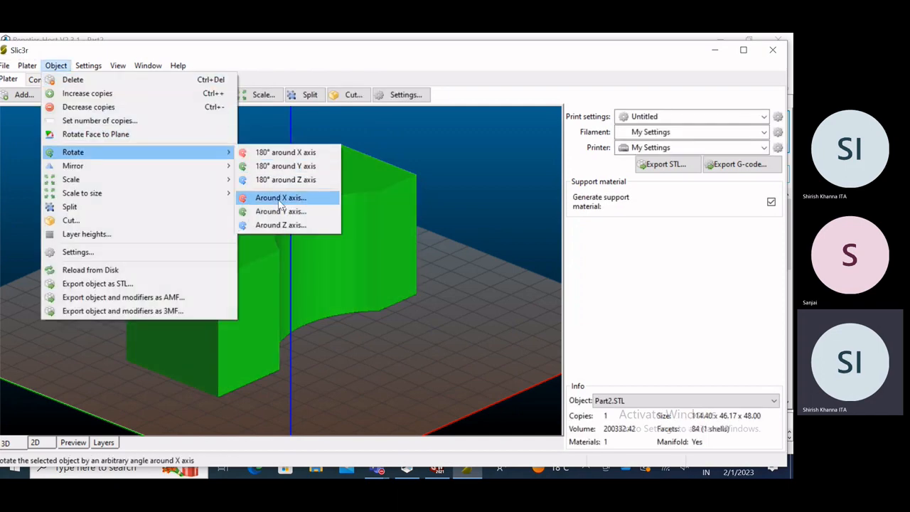
{"action": "left_click", "coordinate": [280, 197]}
{"action": "type", "text": "9"}
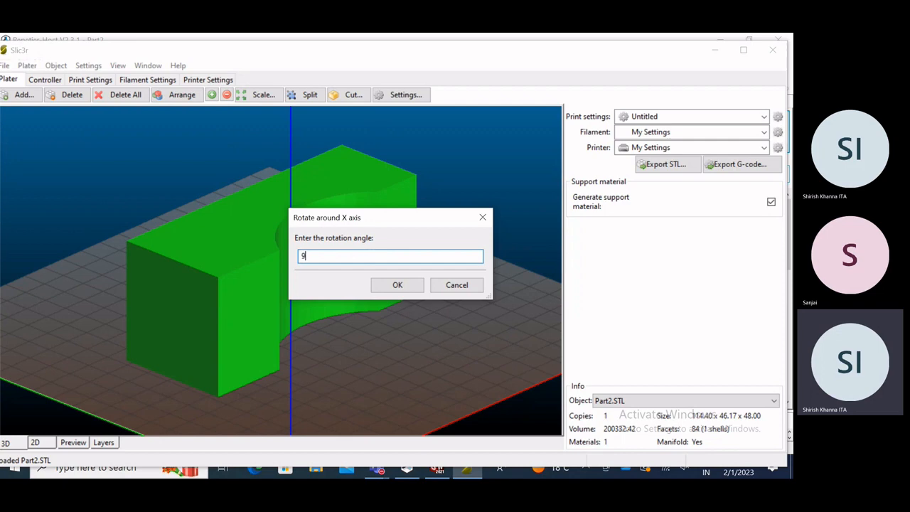
{"action": "type", "text": "0"}
{"action": "key", "text": "Return"}
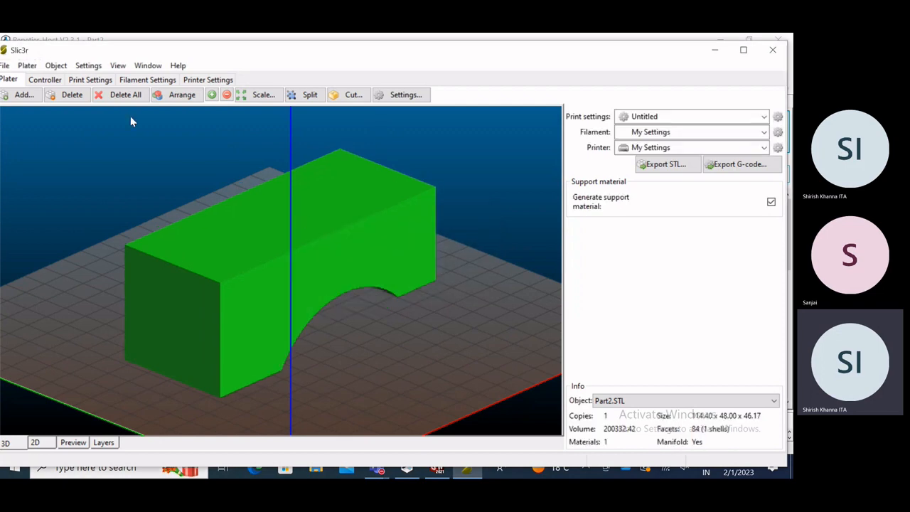
- Look through the layer, output and support material print settings and the view, window and object commands for a support preview
{"action": "left_click", "coordinate": [45, 80]}
{"action": "left_click", "coordinate": [78, 81]}
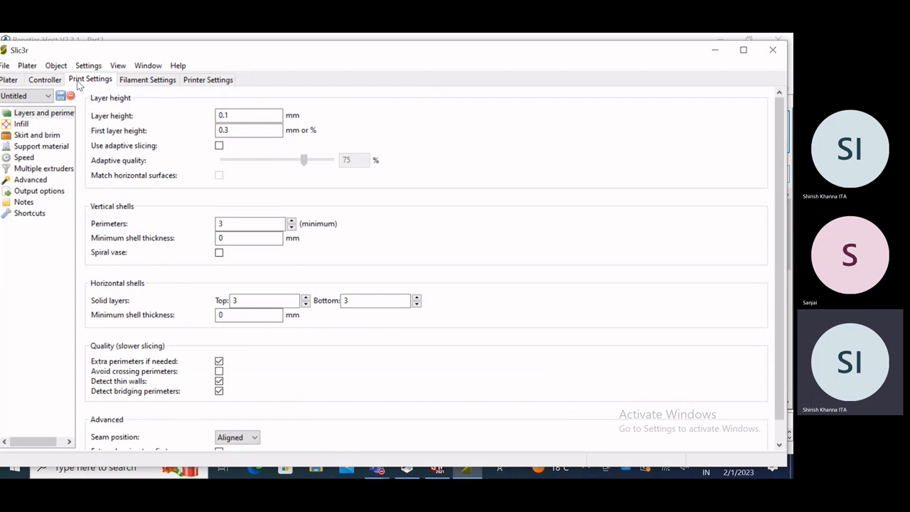
{"action": "left_click", "coordinate": [40, 193]}
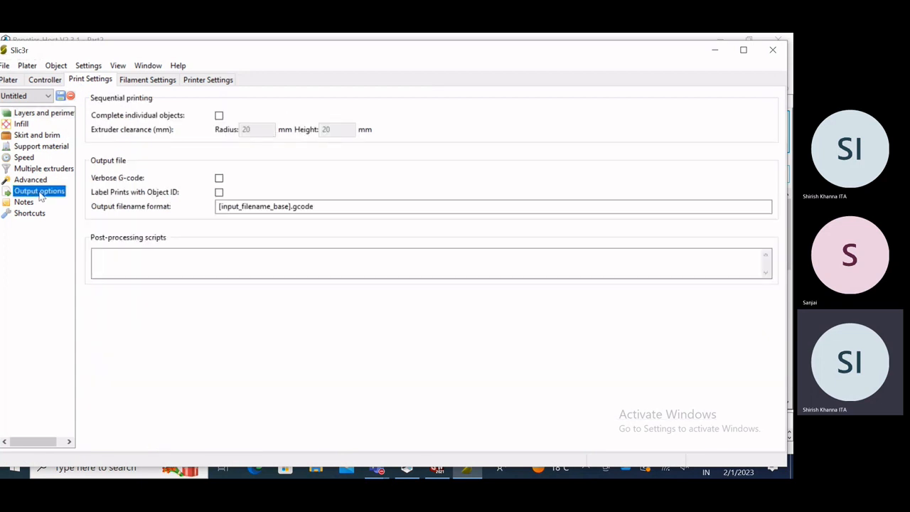
{"action": "left_click", "coordinate": [34, 148]}
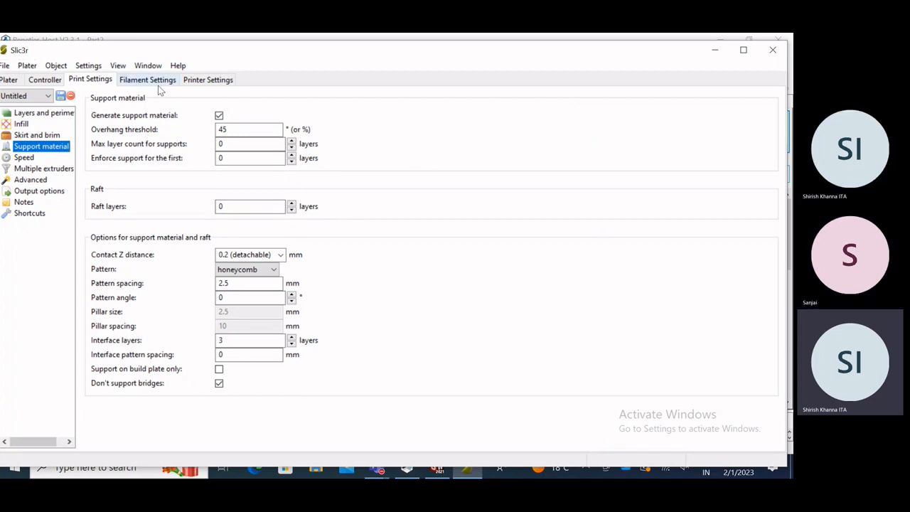
{"action": "left_click", "coordinate": [118, 66]}
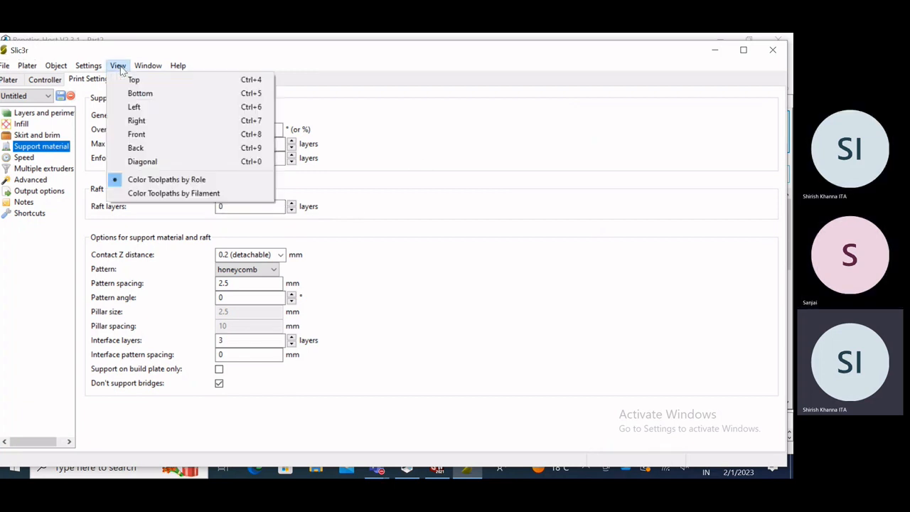
{"action": "mouse_move", "coordinate": [145, 67]}
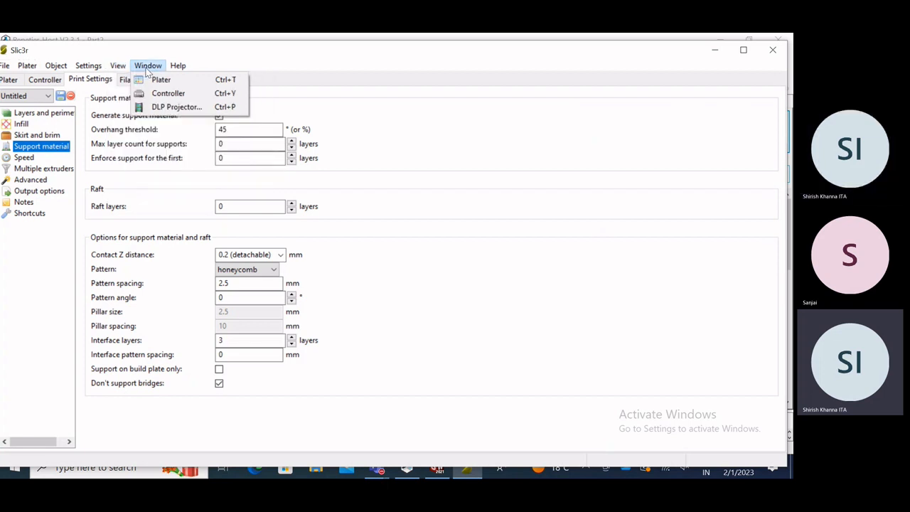
{"action": "mouse_move", "coordinate": [112, 71]}
{"action": "mouse_move", "coordinate": [57, 67]}
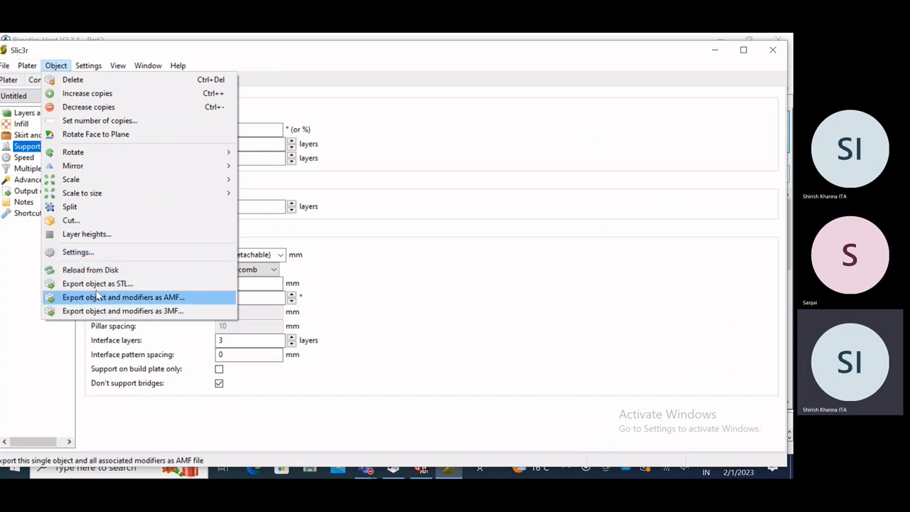
- Open the object settings of Part2 and examine its support in the adaptive layers preview, lowering the displayed height to 36.40
{"action": "left_click", "coordinate": [80, 252]}
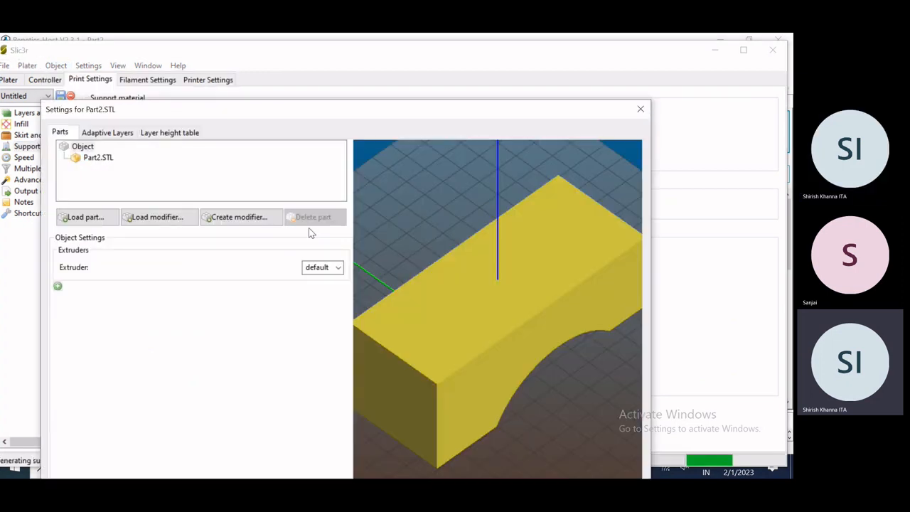
{"action": "left_click_drag", "start_coordinate": [277, 126], "coordinate": [262, 56]}
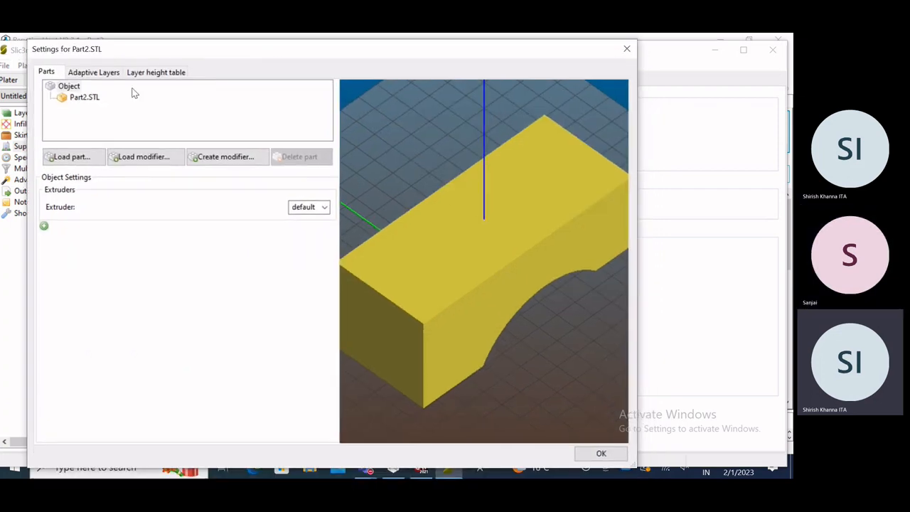
{"action": "left_click", "coordinate": [92, 74]}
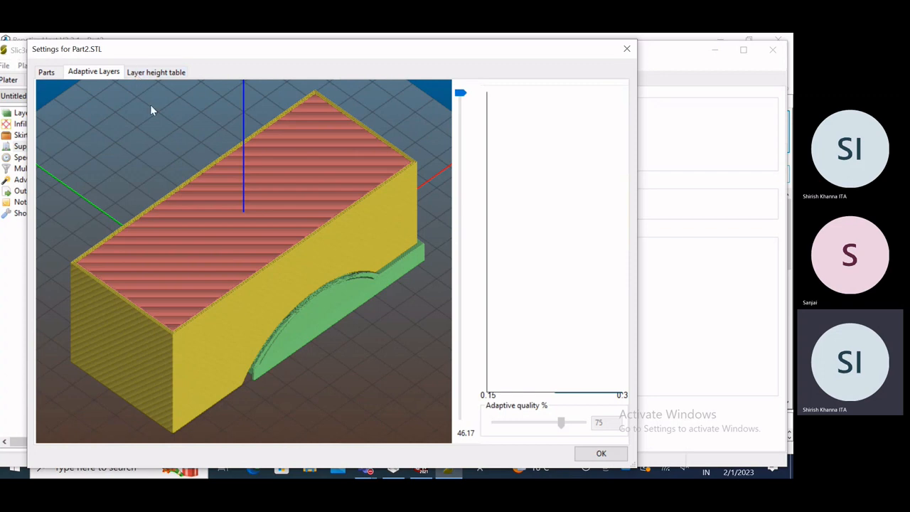
{"action": "left_click_drag", "start_coordinate": [150, 106], "coordinate": [295, 313]}
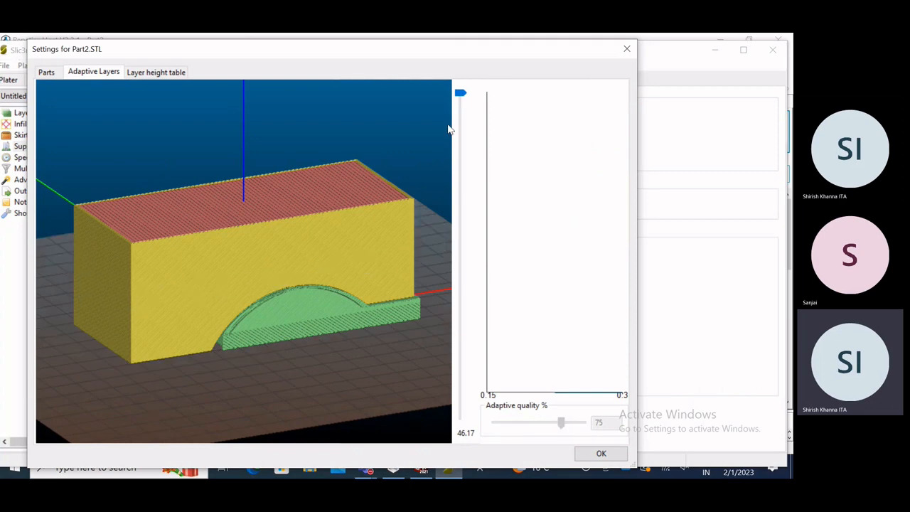
{"action": "left_click_drag", "start_coordinate": [460, 94], "coordinate": [460, 162]}
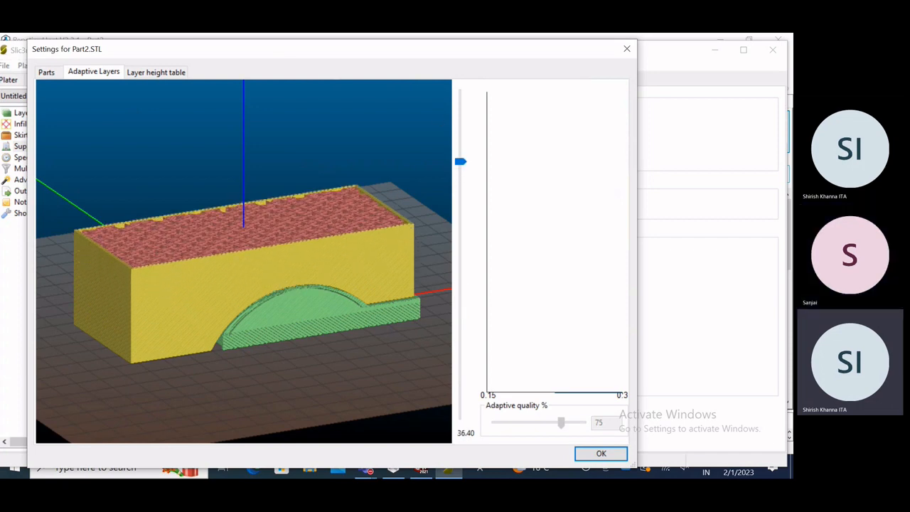
- Compare the parts view of Part2 with its adaptive layers preview from another angle and close the object settings
{"action": "left_click_drag", "start_coordinate": [276, 52], "coordinate": [319, 50]}
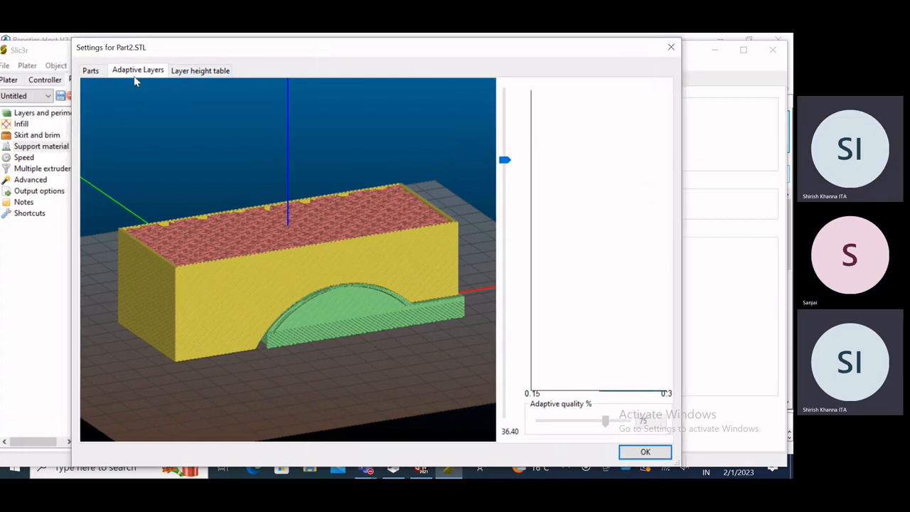
{"action": "left_click", "coordinate": [91, 72]}
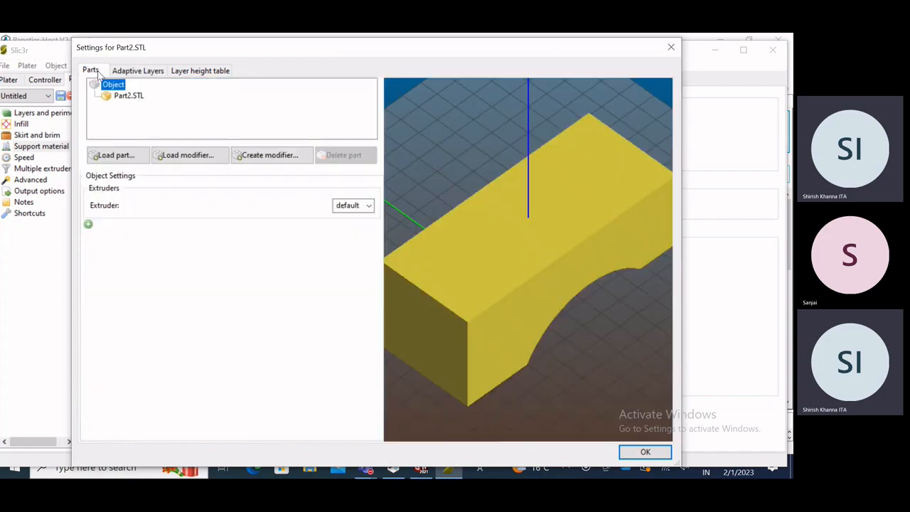
{"action": "left_click", "coordinate": [138, 71]}
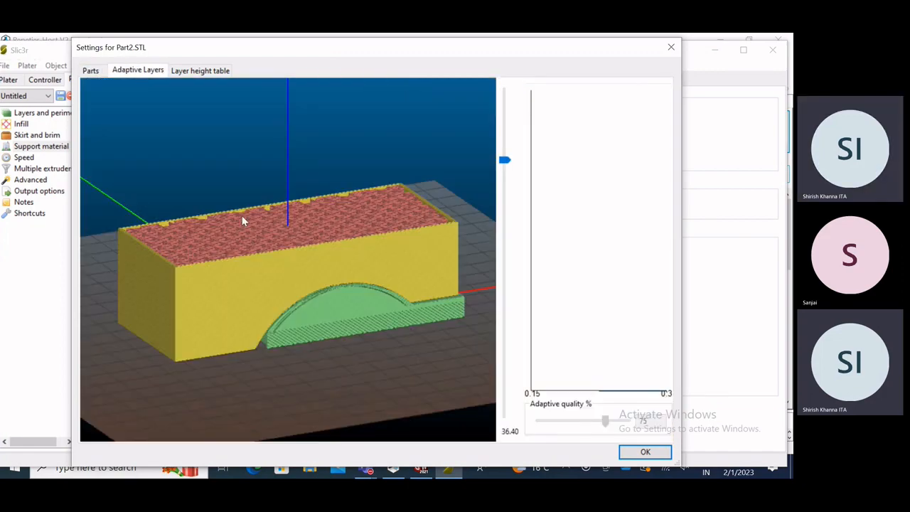
{"action": "left_click_drag", "start_coordinate": [242, 220], "coordinate": [463, 215]}
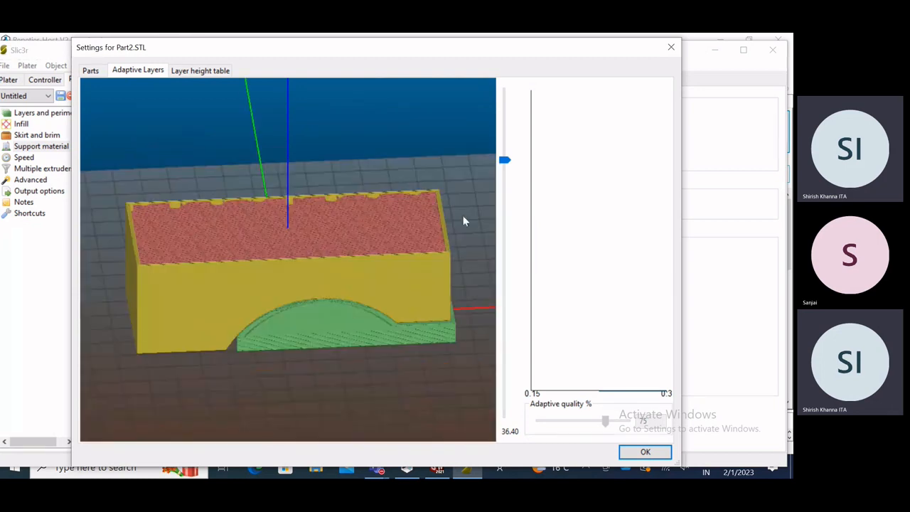
{"action": "left_click", "coordinate": [670, 48]}
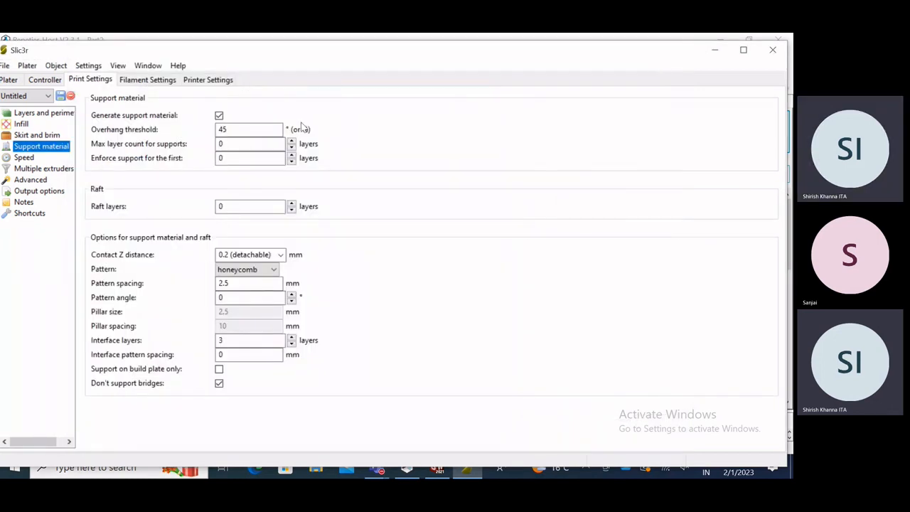
- Reopen the object settings of Part2 and show its adaptive layers preview
{"action": "left_click", "coordinate": [468, 471]}
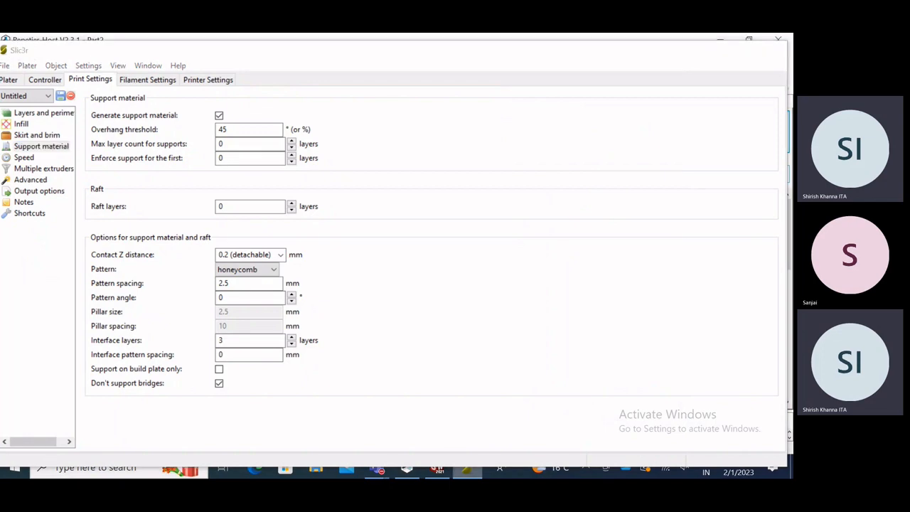
{"action": "left_click", "coordinate": [467, 467]}
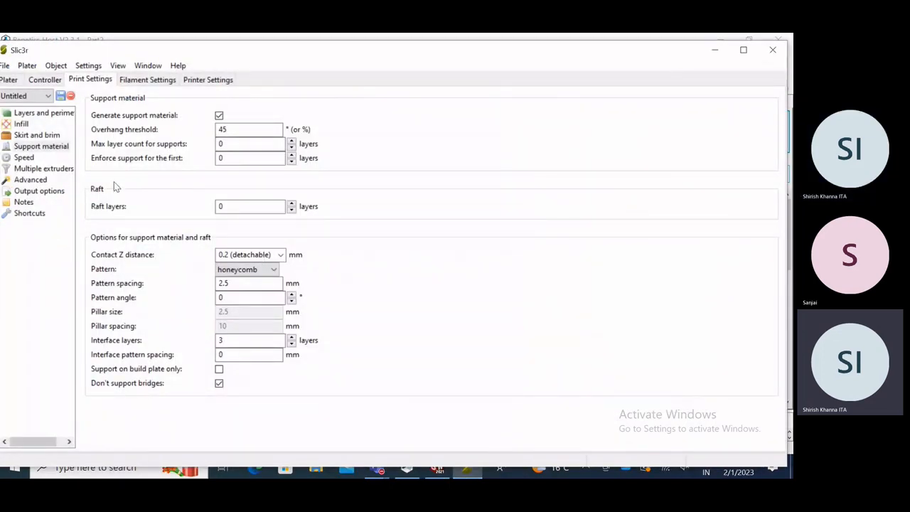
{"action": "left_click", "coordinate": [84, 66]}
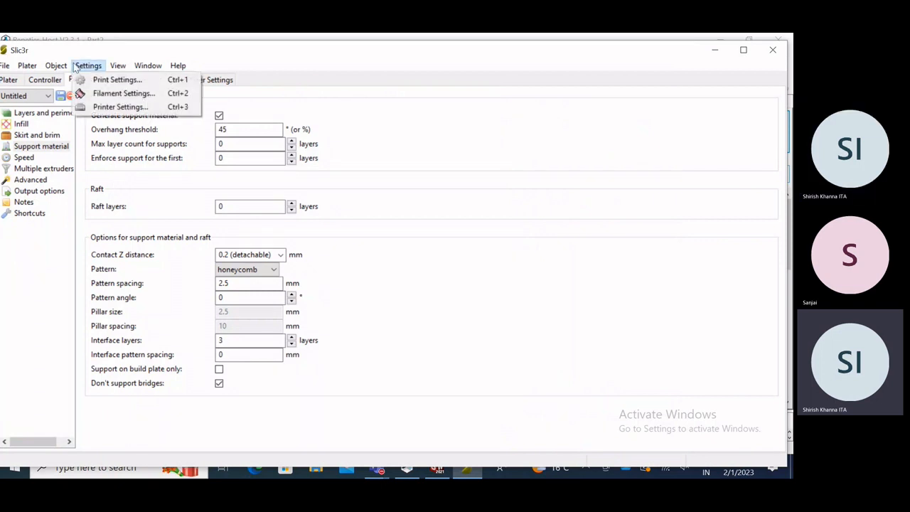
{"action": "mouse_move", "coordinate": [56, 66]}
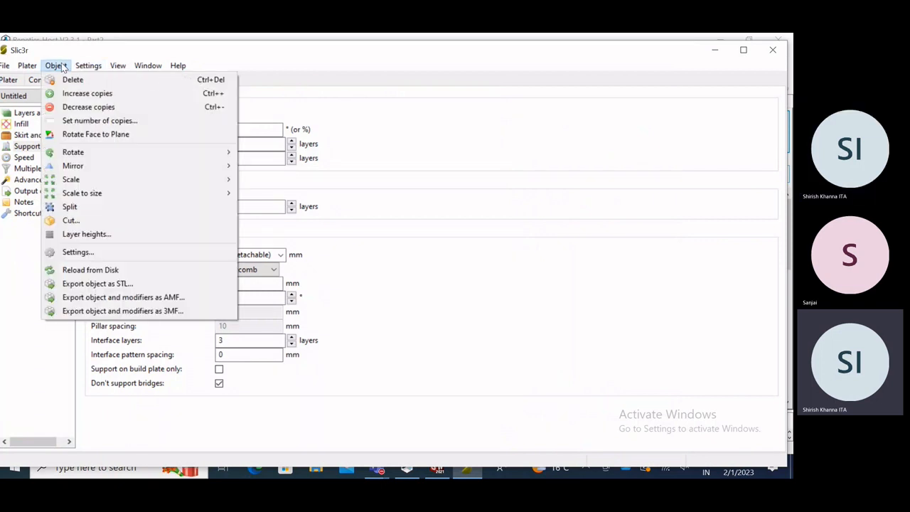
{"action": "left_click", "coordinate": [76, 252]}
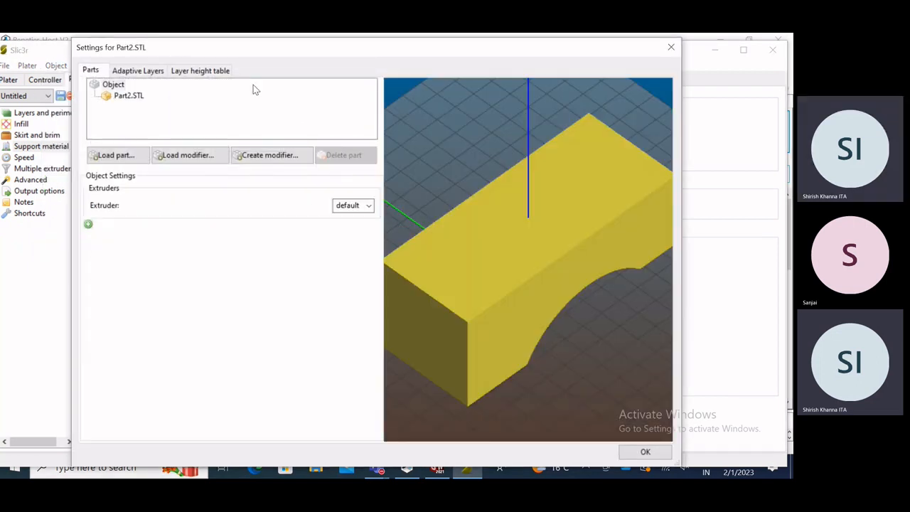
{"action": "left_click_drag", "start_coordinate": [231, 52], "coordinate": [212, 50]}
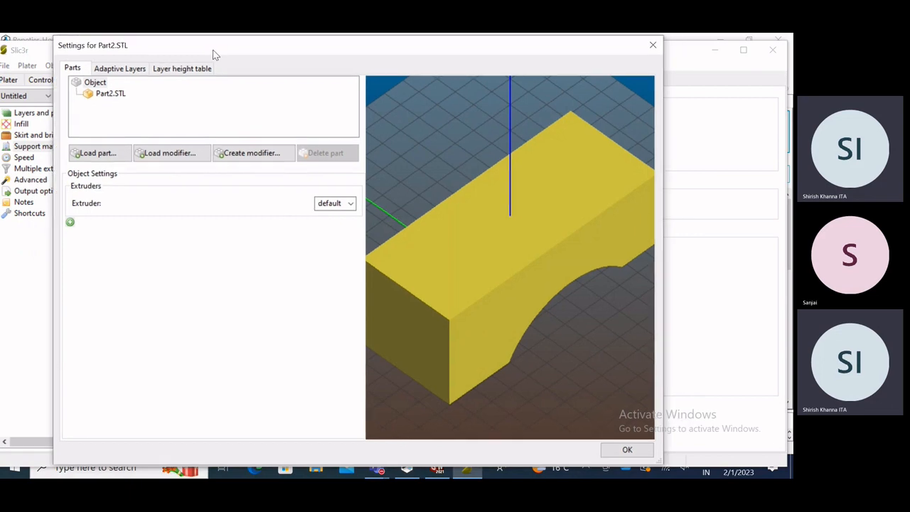
{"action": "left_click", "coordinate": [118, 71]}
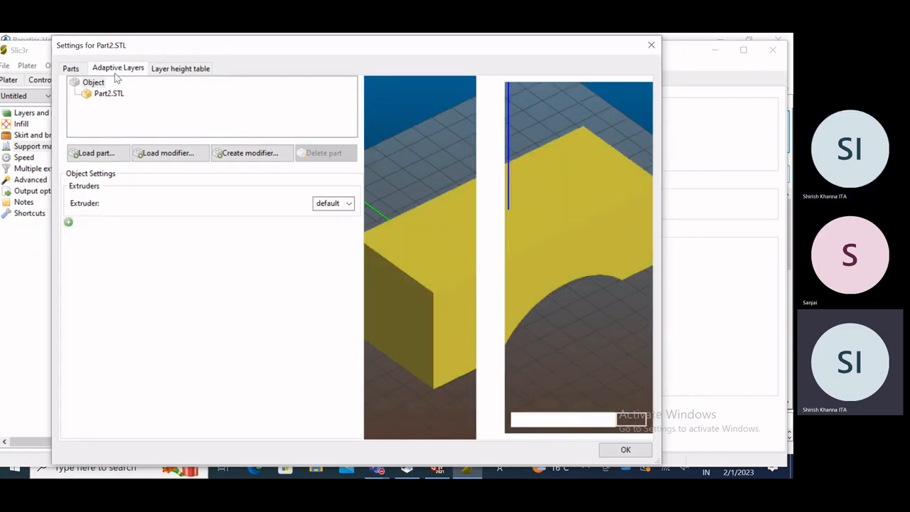
- Lower the displayed layer height of Part2 through 23.70 and 13.30 to 0.30 and examine the infill and support pattern
{"action": "left_click_drag", "start_coordinate": [330, 289], "coordinate": [313, 256]}
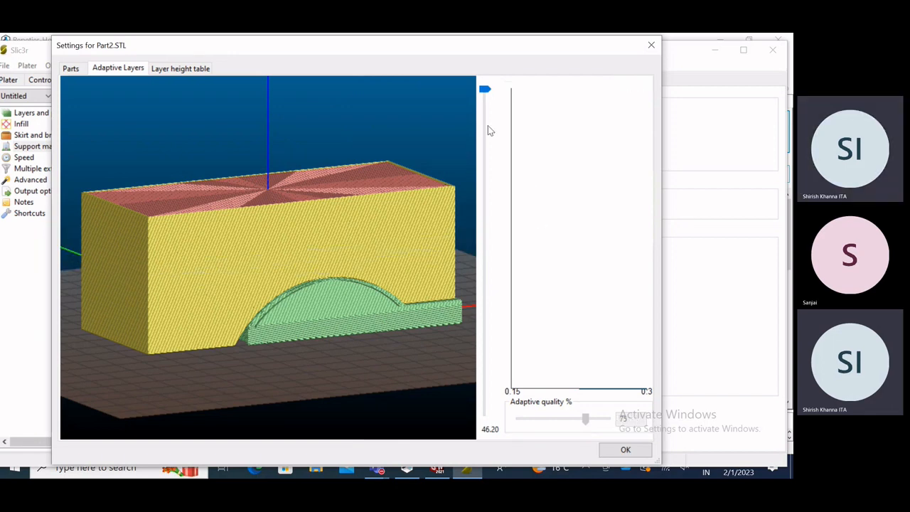
{"action": "left_click_drag", "start_coordinate": [487, 94], "coordinate": [486, 248]}
{"action": "left_click_drag", "start_coordinate": [302, 260], "coordinate": [250, 282]}
{"action": "scroll", "coordinate": [203, 257], "scroll_direction": "up", "scroll_amount": 1}
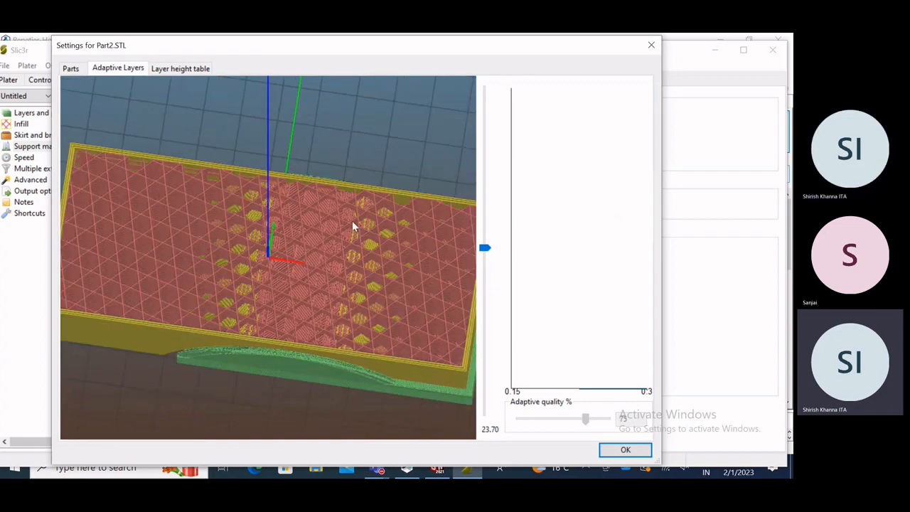
{"action": "left_click_drag", "start_coordinate": [486, 248], "coordinate": [484, 321]}
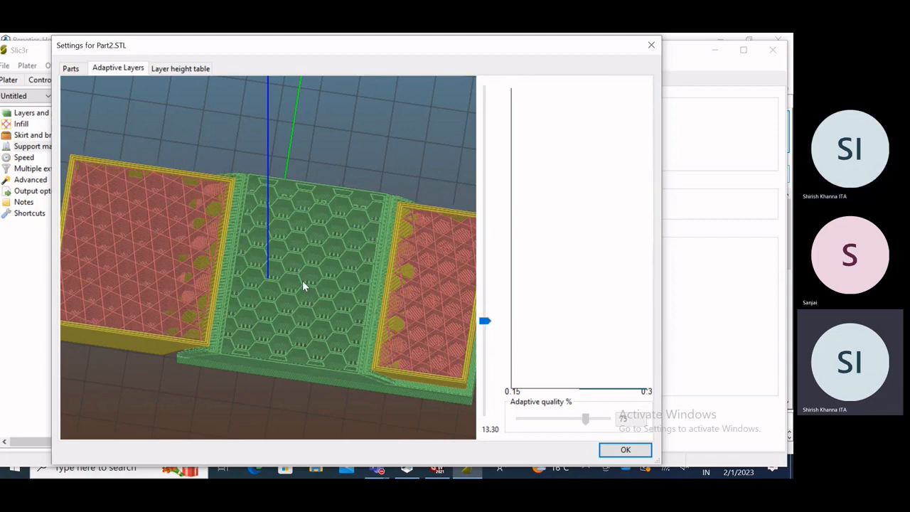
{"action": "left_click_drag", "start_coordinate": [357, 304], "coordinate": [297, 284]}
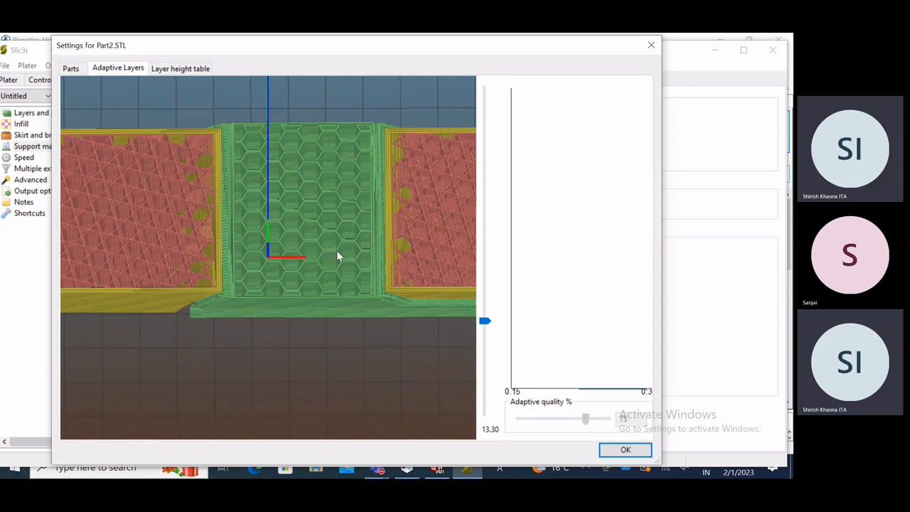
{"action": "left_click_drag", "start_coordinate": [486, 324], "coordinate": [492, 423]}
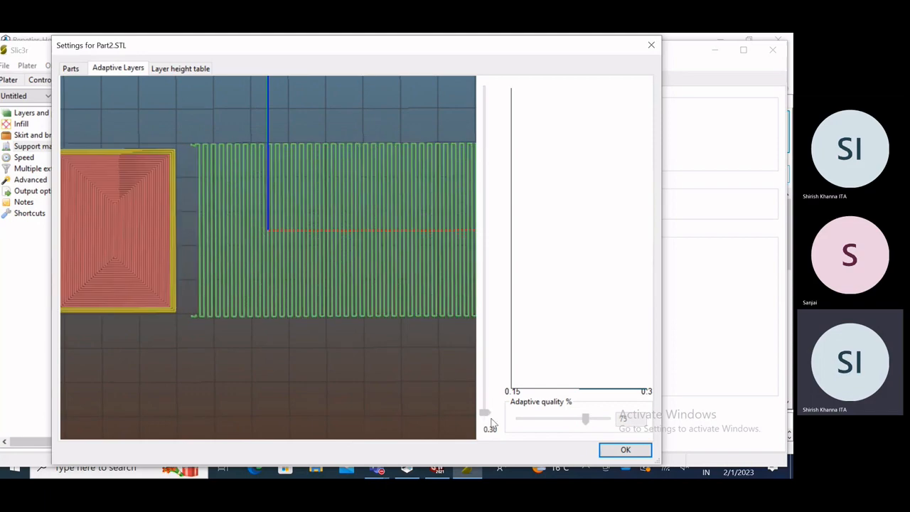
- Inspect the bottom layer of Part2, restore the preview to the full 46.20 height and examine the top surface and support under the arch
{"action": "scroll", "coordinate": [105, 227], "scroll_direction": "down", "scroll_amount": 2}
{"action": "scroll", "coordinate": [121, 232], "scroll_direction": "up", "scroll_amount": 2}
{"action": "left_click_drag", "start_coordinate": [174, 252], "coordinate": [199, 240]}
{"action": "left_click_drag", "start_coordinate": [484, 413], "coordinate": [485, 87]}
{"action": "left_click_drag", "start_coordinate": [329, 190], "coordinate": [268, 187]}
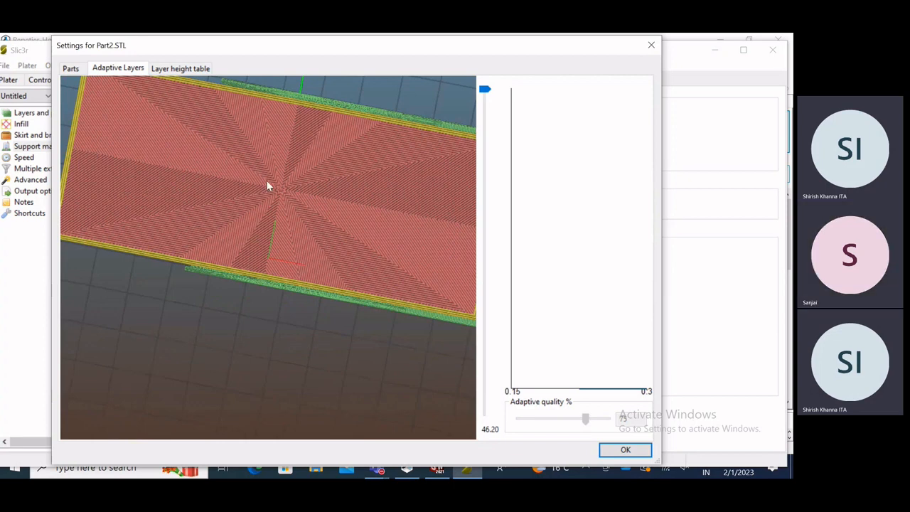
{"action": "scroll", "coordinate": [278, 192], "scroll_direction": "up", "scroll_amount": 8}
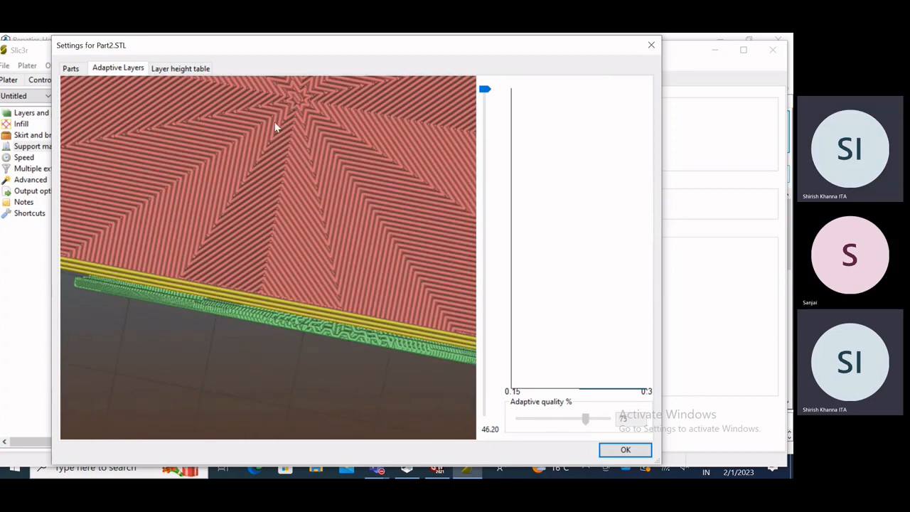
{"action": "mouse_move", "coordinate": [204, 309]}
{"action": "left_mouse_down"}
{"action": "mouse_move", "coordinate": [211, 335]}
{"action": "mouse_move", "coordinate": [210, 318]}
{"action": "left_mouse_up"}
{"action": "scroll", "coordinate": [212, 309], "scroll_direction": "down", "scroll_amount": 5}
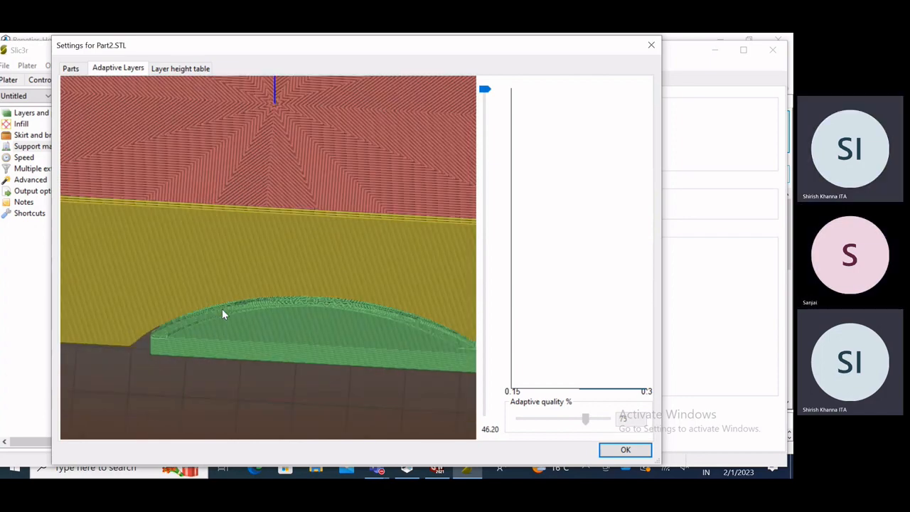
{"action": "scroll", "coordinate": [286, 301], "scroll_direction": "down", "scroll_amount": 3}
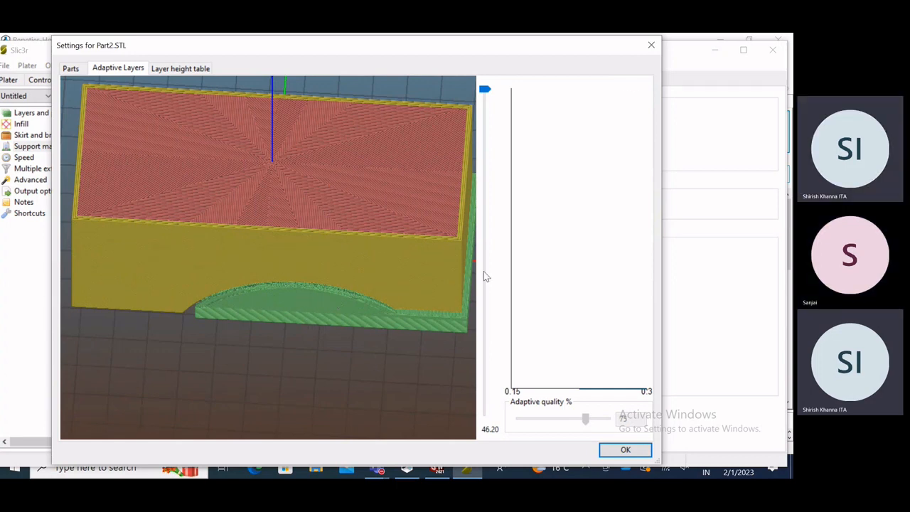
- Close the object settings of Part2 and set the support material pattern to pillars
{"action": "left_click", "coordinate": [626, 449]}
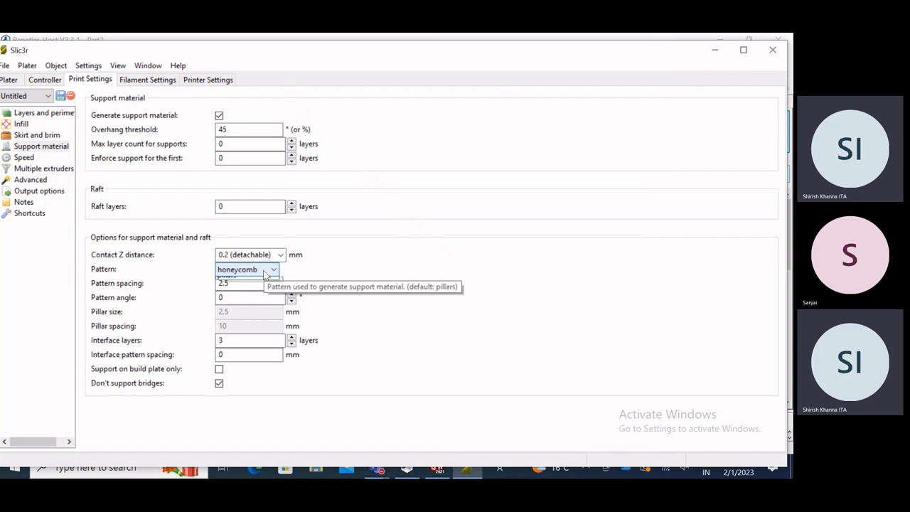
{"action": "left_click", "coordinate": [264, 270]}
{"action": "left_click", "coordinate": [244, 310]}
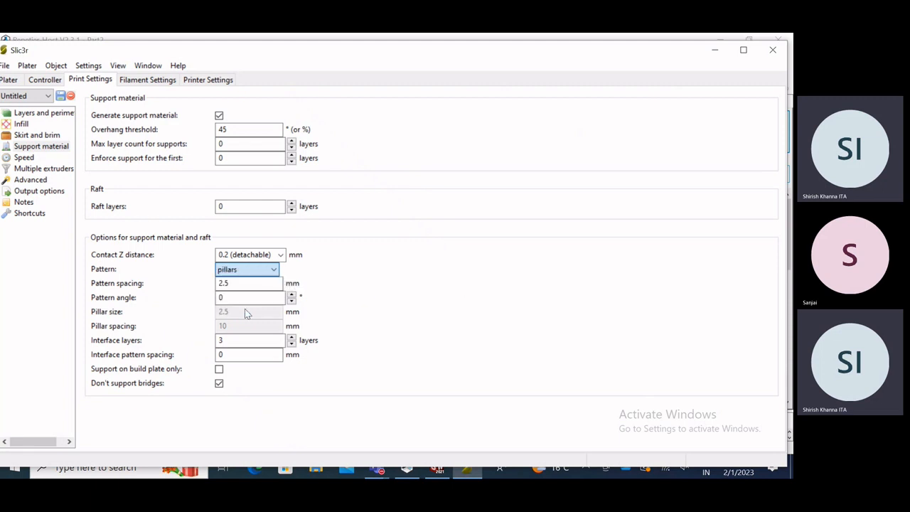
- Open the adaptive layers preview of Part2, lower the displayed height to 10.80 and examine the pillar support under the arch
{"action": "left_click", "coordinate": [55, 65]}
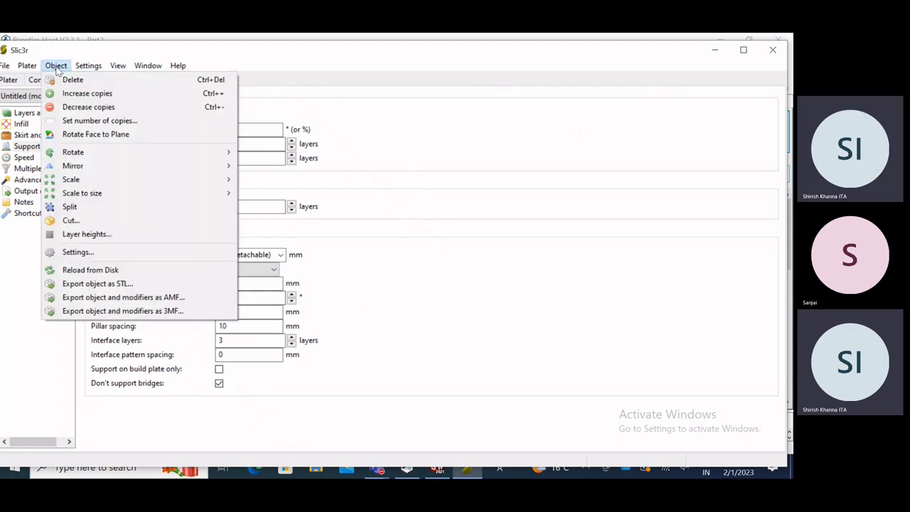
{"action": "left_click", "coordinate": [79, 253]}
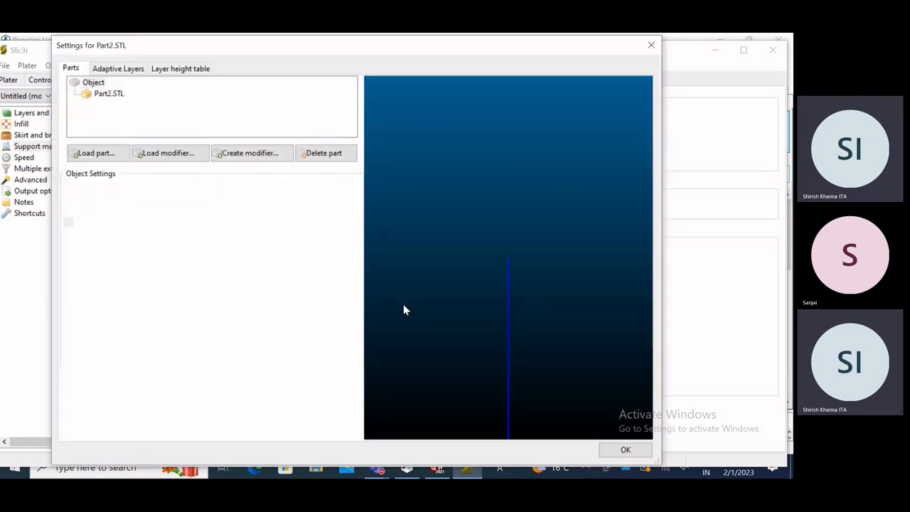
{"action": "left_click", "coordinate": [122, 69]}
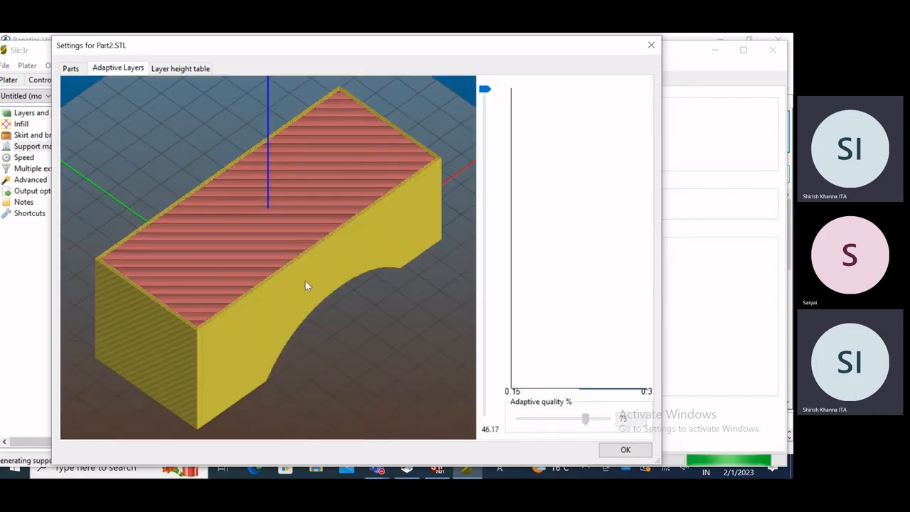
{"action": "left_click_drag", "start_coordinate": [316, 308], "coordinate": [342, 220]}
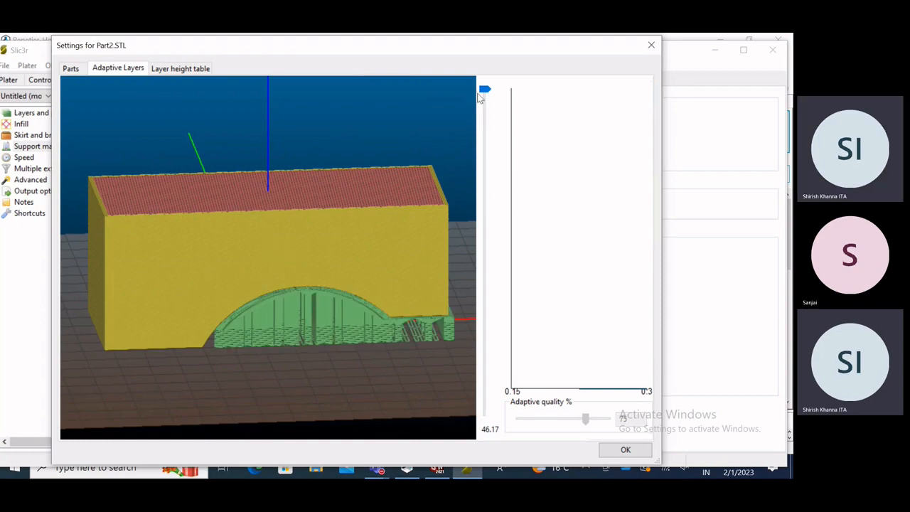
{"action": "left_click_drag", "start_coordinate": [486, 93], "coordinate": [484, 339]}
{"action": "left_click_drag", "start_coordinate": [298, 272], "coordinate": [341, 323]}
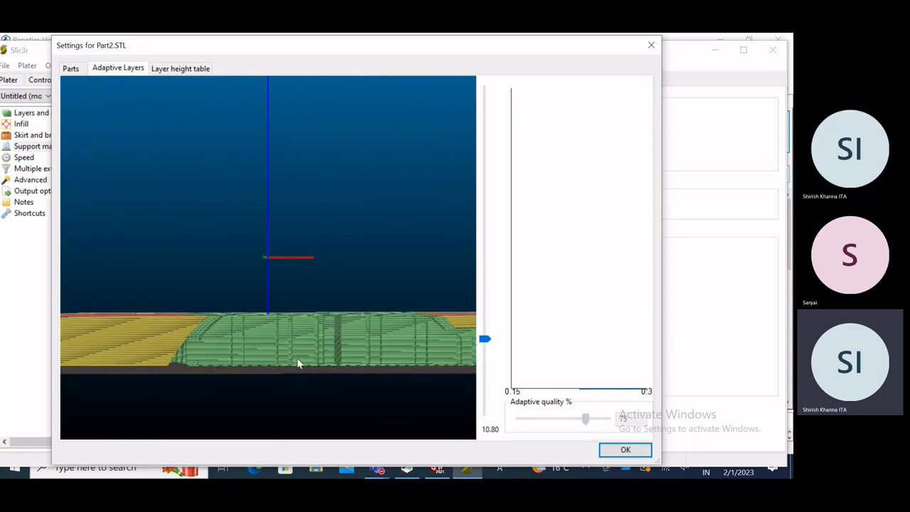
{"action": "left_click_drag", "start_coordinate": [298, 364], "coordinate": [385, 370]}
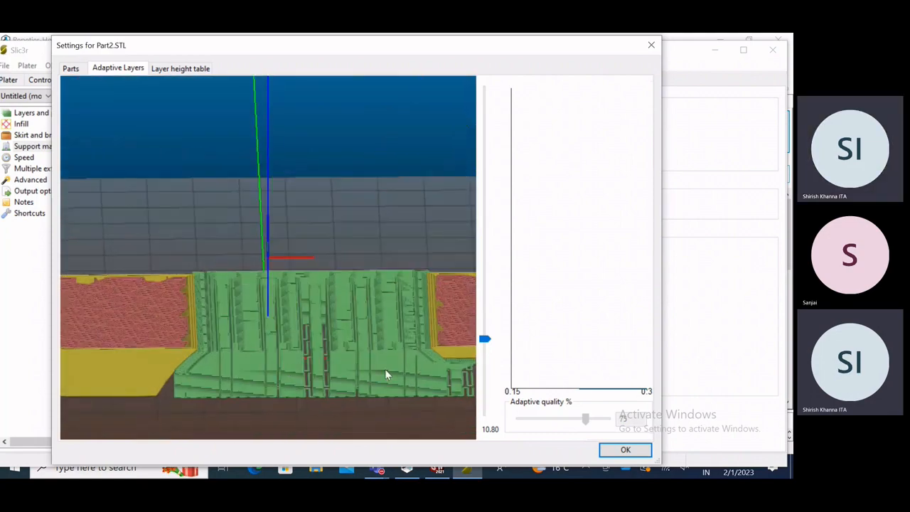
- Close the object settings of Part2 and set the support material pattern to rectilinear
{"action": "left_click", "coordinate": [623, 449]}
{"action": "left_click", "coordinate": [236, 268]}
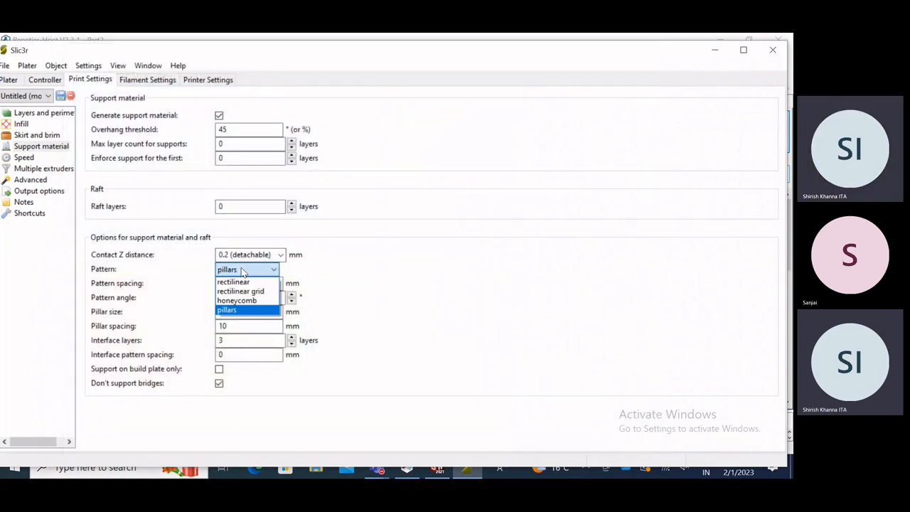
{"action": "left_click", "coordinate": [253, 281]}
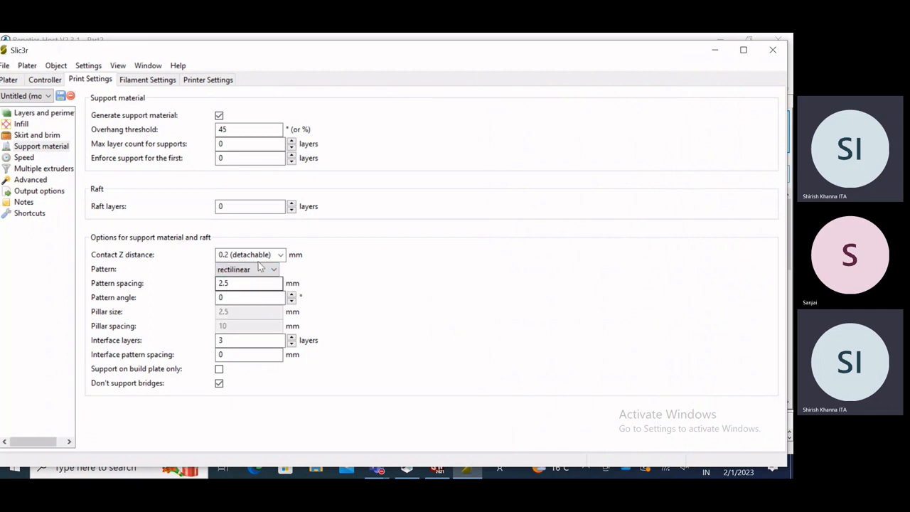
- Reopen the object settings of Part2 and examine the rectilinear support under the arch in the adaptive layers preview
{"action": "left_click", "coordinate": [60, 68]}
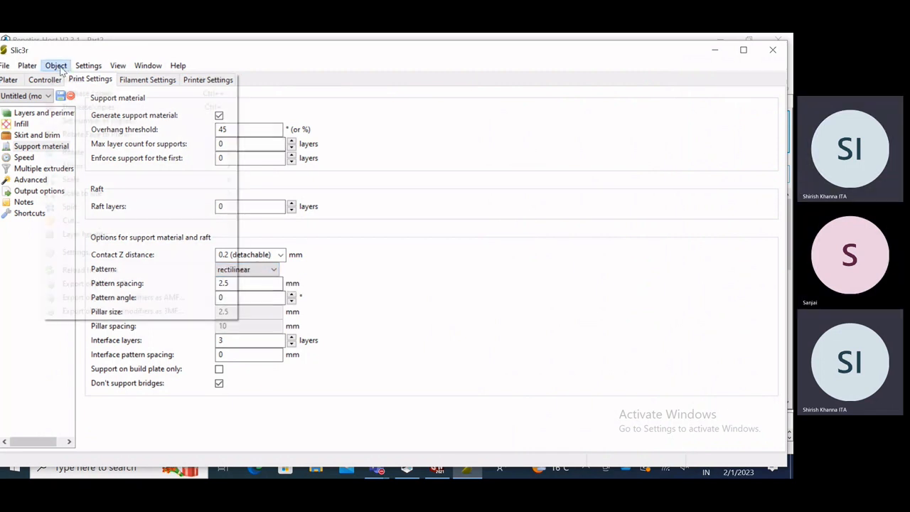
{"action": "left_click", "coordinate": [78, 253]}
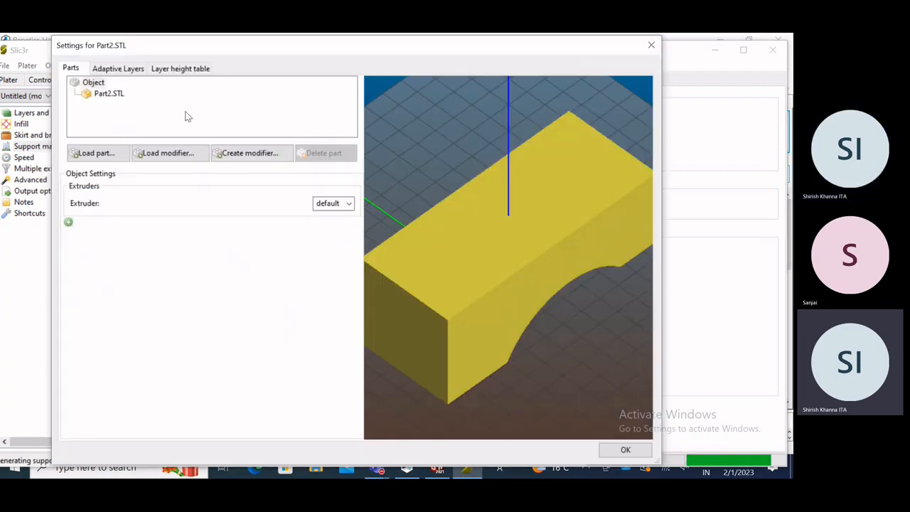
{"action": "left_click", "coordinate": [118, 68]}
{"action": "mouse_move", "coordinate": [313, 293]}
{"action": "left_mouse_down"}
{"action": "mouse_move", "coordinate": [280, 261]}
{"action": "mouse_move", "coordinate": [275, 272]}
{"action": "mouse_move", "coordinate": [318, 295]}
{"action": "left_mouse_up"}
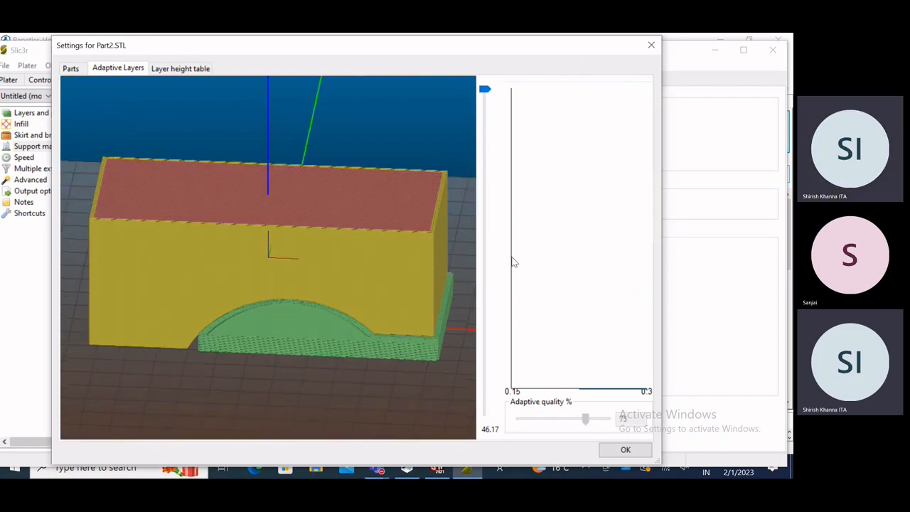
- Lower the displayed layer height to 12.40, examine the rectilinear support lines and infill, and restore the preview to the full 46.20 height
{"action": "left_click_drag", "start_coordinate": [484, 89], "coordinate": [485, 327]}
{"action": "left_click_drag", "start_coordinate": [307, 266], "coordinate": [282, 321]}
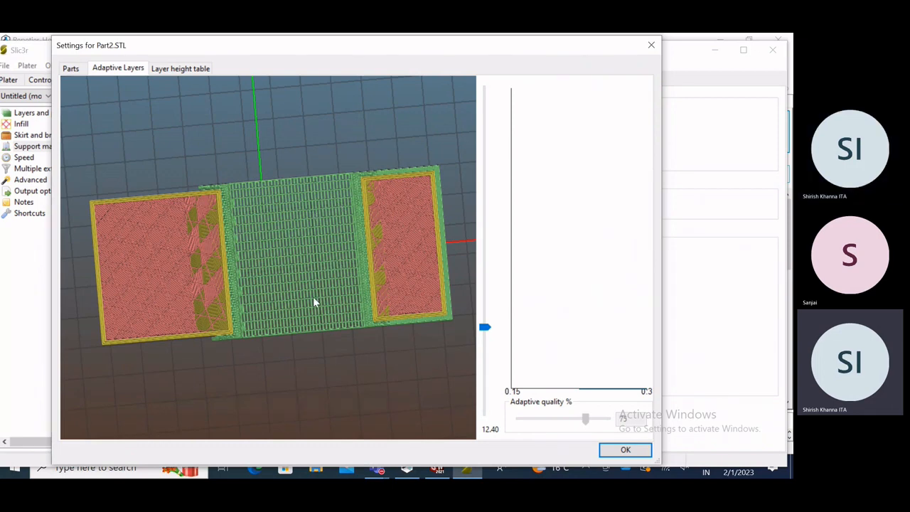
{"action": "left_click_drag", "start_coordinate": [305, 305], "coordinate": [336, 251]}
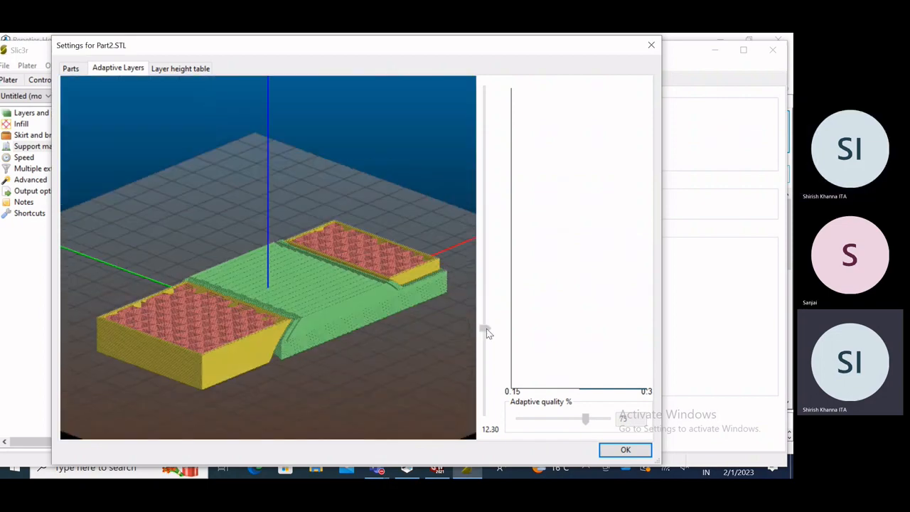
{"action": "left_click_drag", "start_coordinate": [486, 328], "coordinate": [453, 116]}
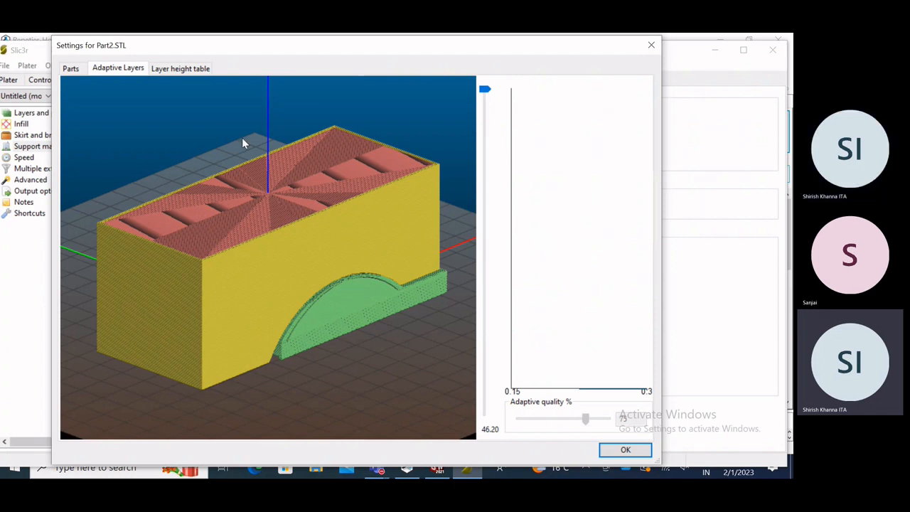
- Orbit the sliced Part2 preview to inspect its supports, and close its settings dialog and Slic3r to return to Repetier-Host
{"action": "left_click_drag", "start_coordinate": [217, 49], "coordinate": [294, 104]}
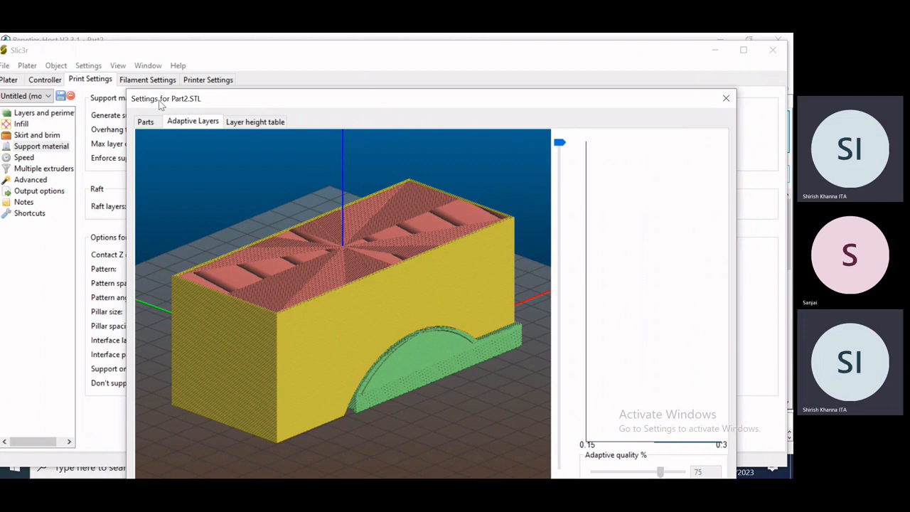
{"action": "left_click_drag", "start_coordinate": [170, 102], "coordinate": [117, 57]}
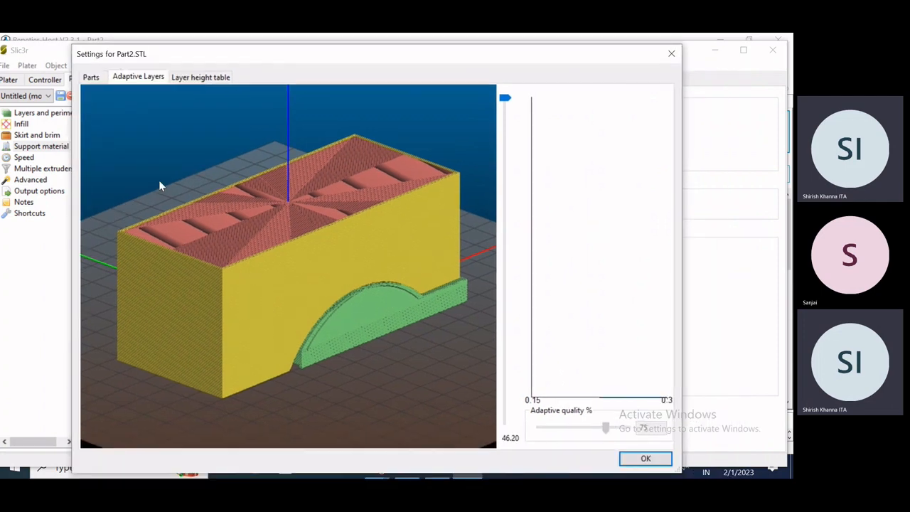
{"action": "left_click_drag", "start_coordinate": [412, 319], "coordinate": [367, 325]}
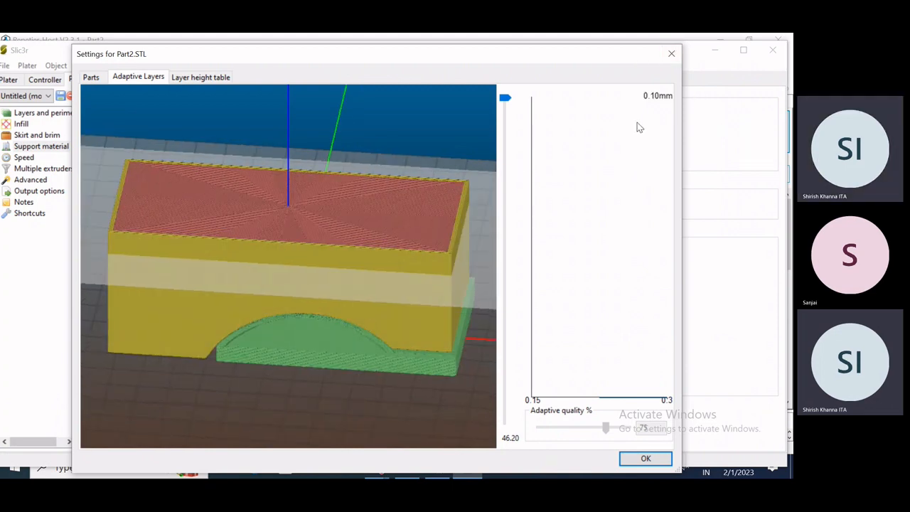
{"action": "left_click", "coordinate": [671, 55]}
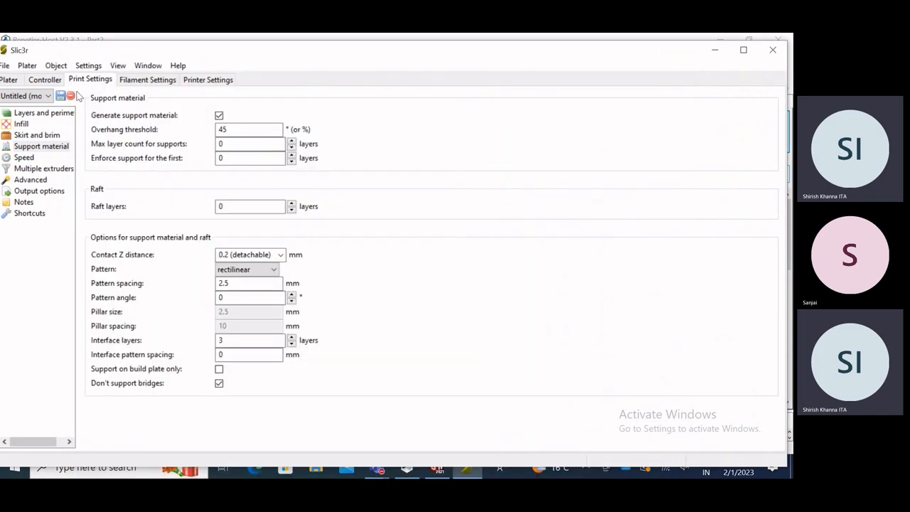
{"action": "left_click", "coordinate": [773, 50]}
{"action": "left_click", "coordinate": [354, 297]}
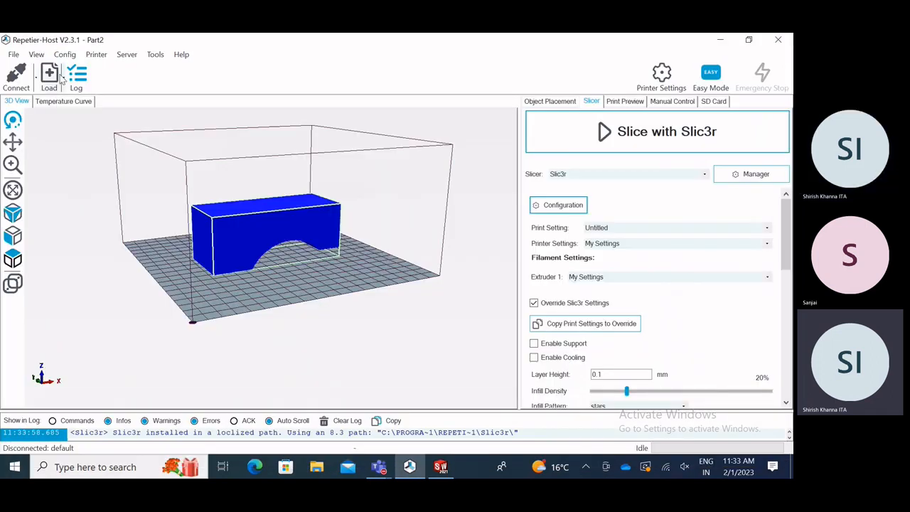
- Remove Part2 from the print bed and load tablet.amf from the recent files
{"action": "left_click", "coordinate": [562, 102]}
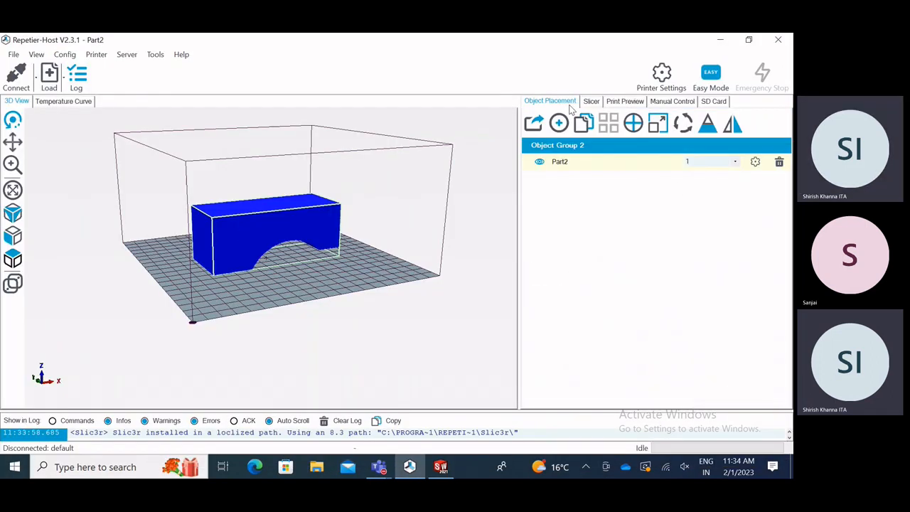
{"action": "left_click", "coordinate": [779, 162]}
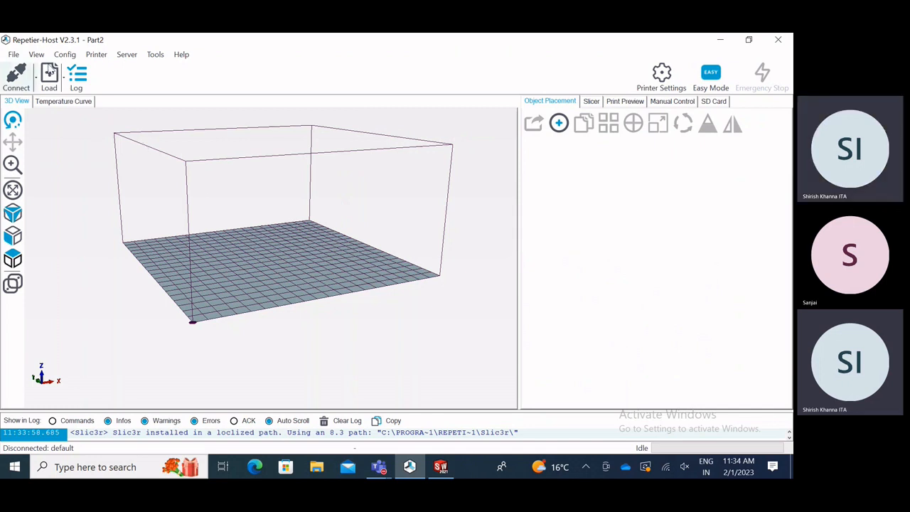
{"action": "left_click", "coordinate": [63, 75]}
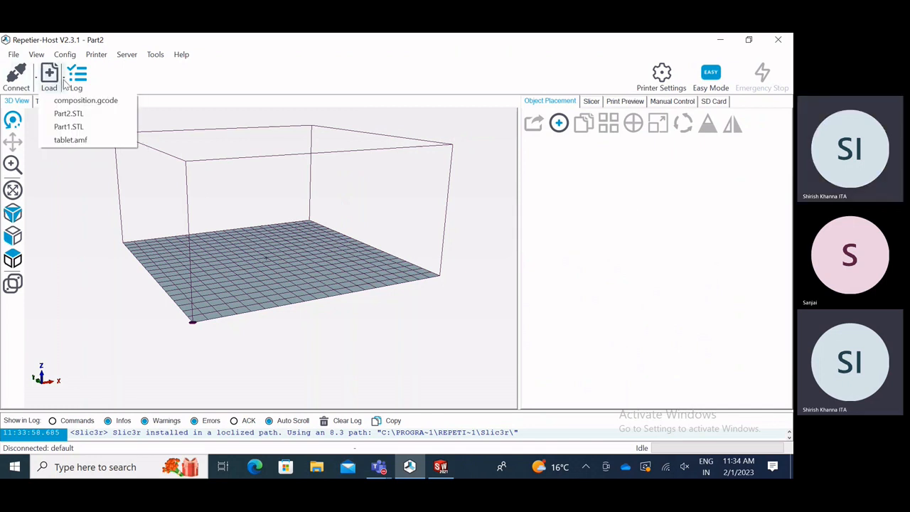
{"action": "left_click", "coordinate": [70, 140]}
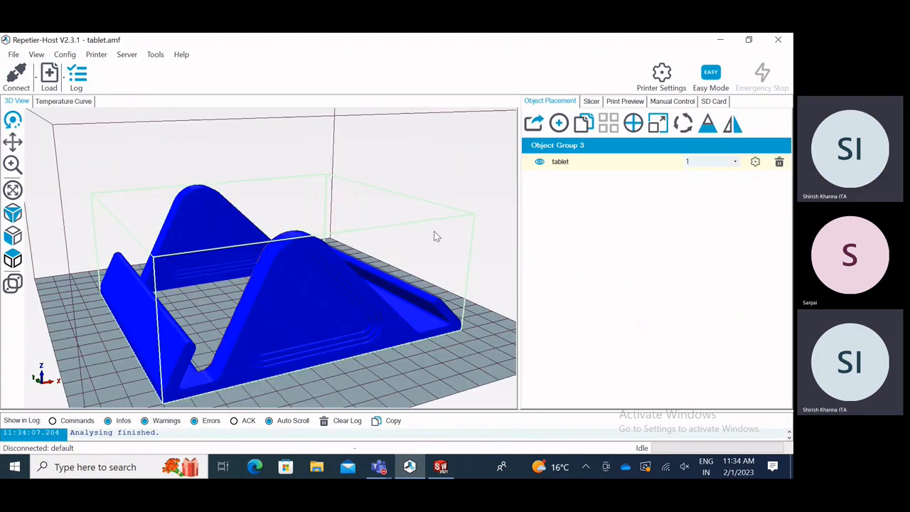
- Examine the tablet model from the side and front, and show the slicer settings
{"action": "left_click_drag", "start_coordinate": [448, 225], "coordinate": [229, 245]}
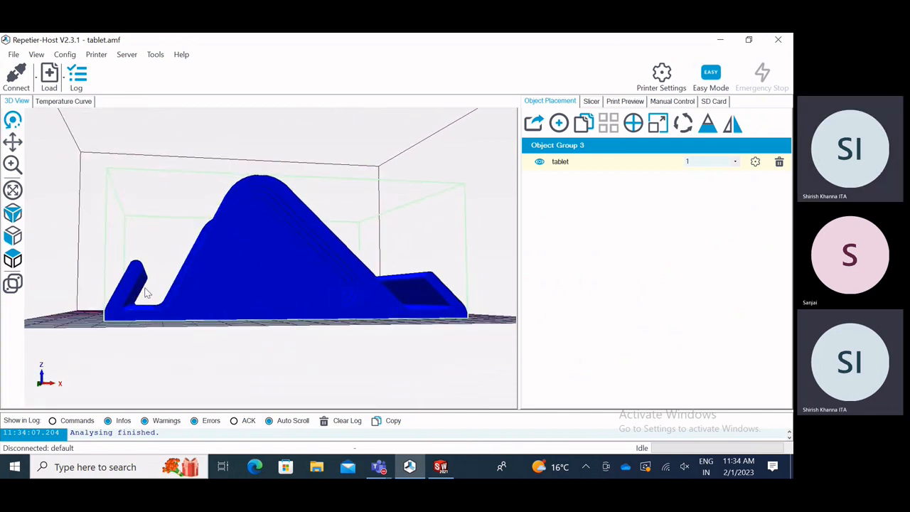
{"action": "left_click_drag", "start_coordinate": [145, 291], "coordinate": [150, 311]}
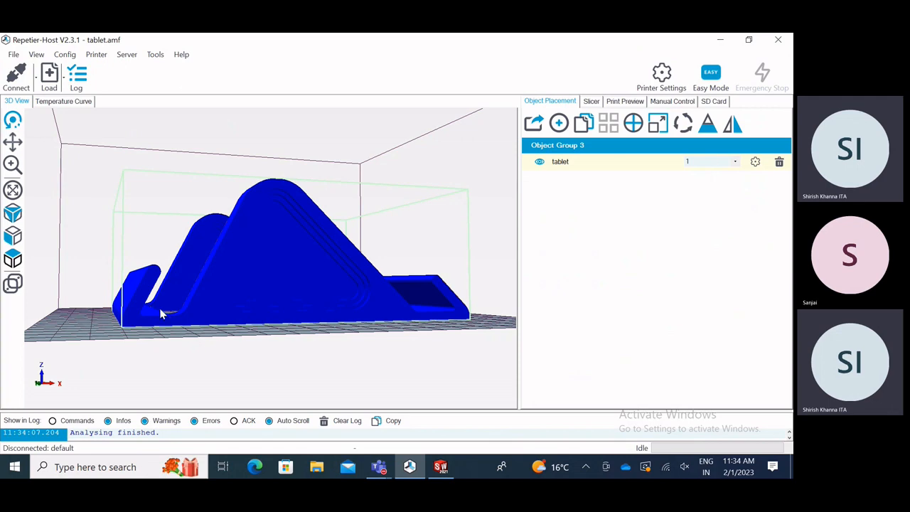
{"action": "left_click_drag", "start_coordinate": [420, 321], "coordinate": [108, 381]}
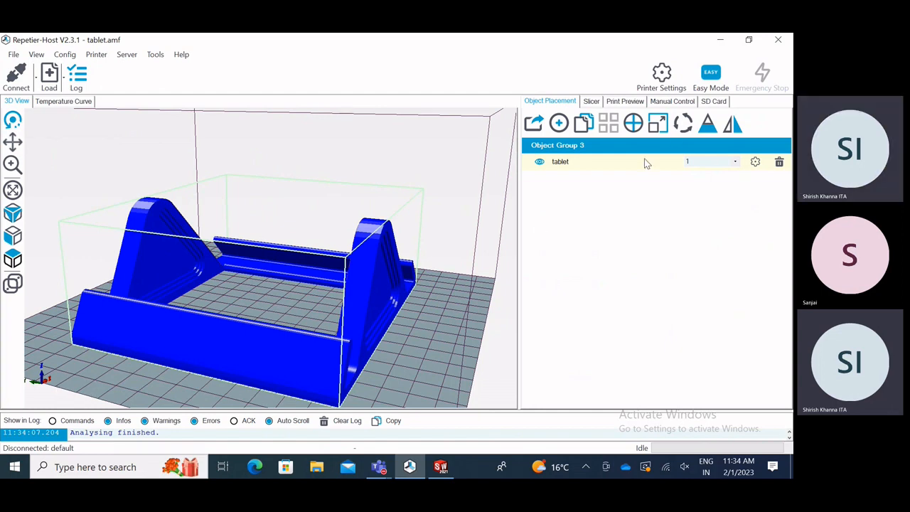
{"action": "left_click", "coordinate": [683, 124]}
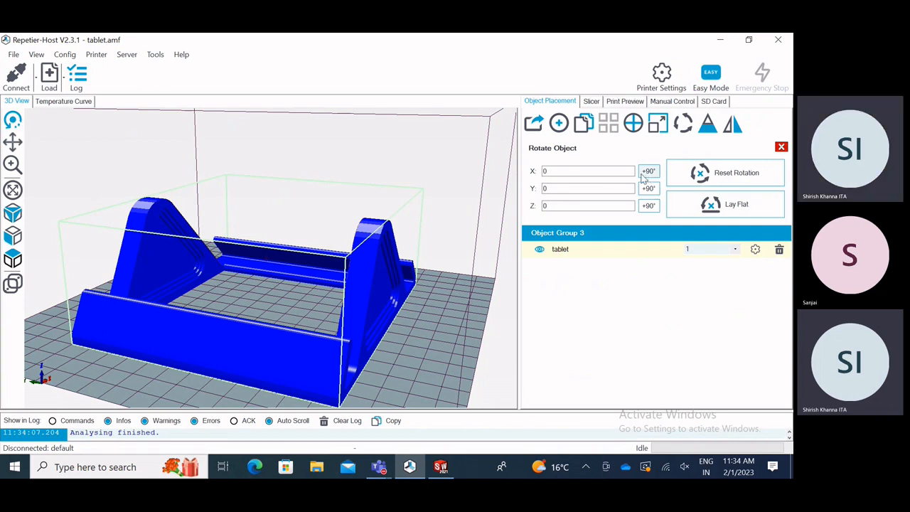
{"action": "left_click", "coordinate": [591, 101]}
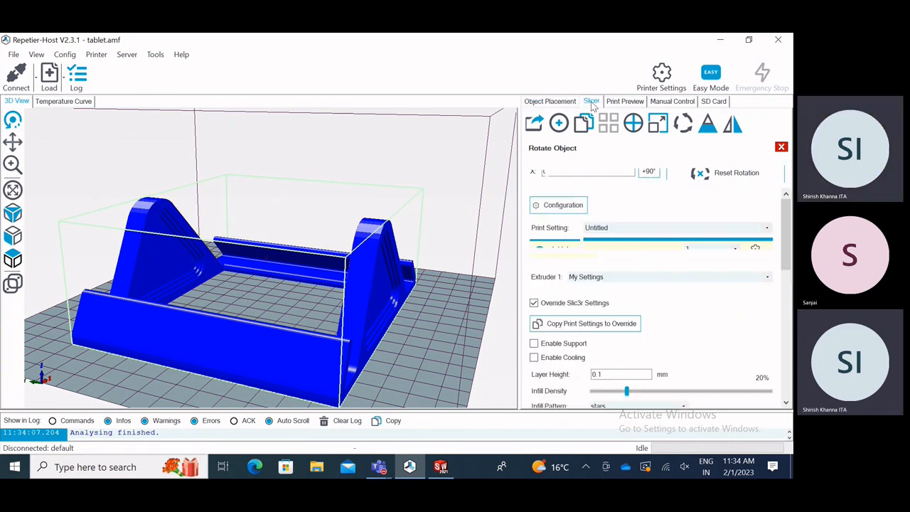
{"action": "left_click", "coordinate": [555, 205]}
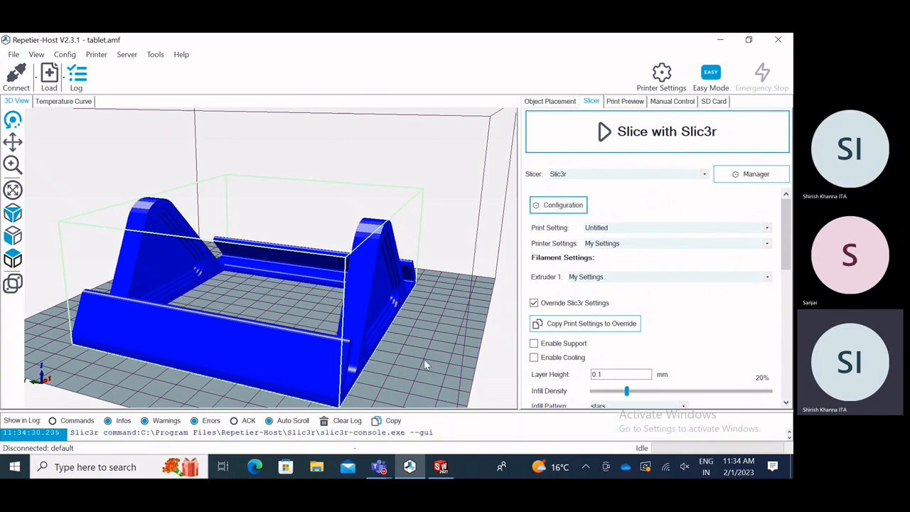
{"action": "left_click", "coordinate": [723, 41]}
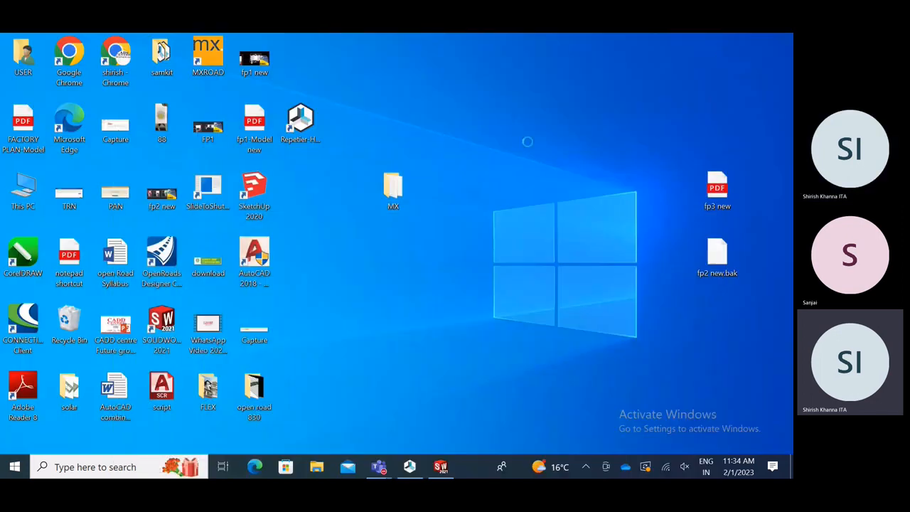
{"action": "left_click", "coordinate": [20, 95]}
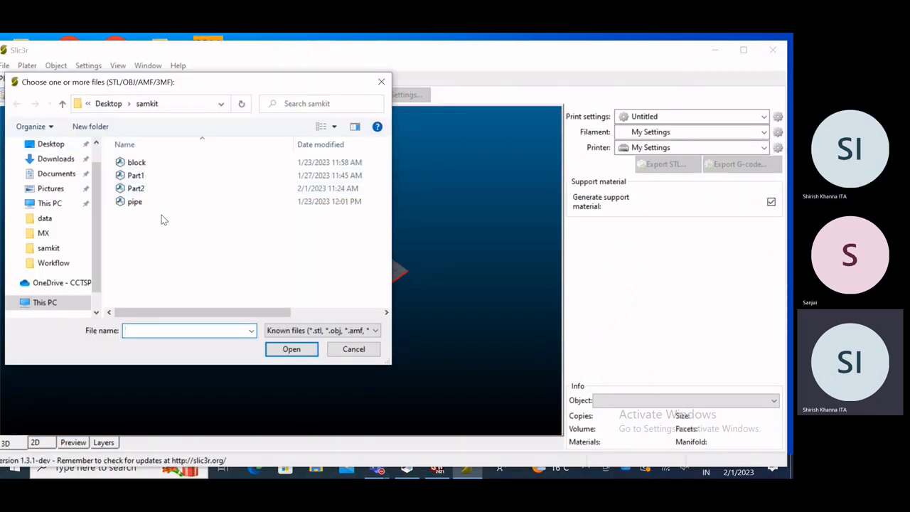
{"action": "left_click", "coordinate": [382, 84]}
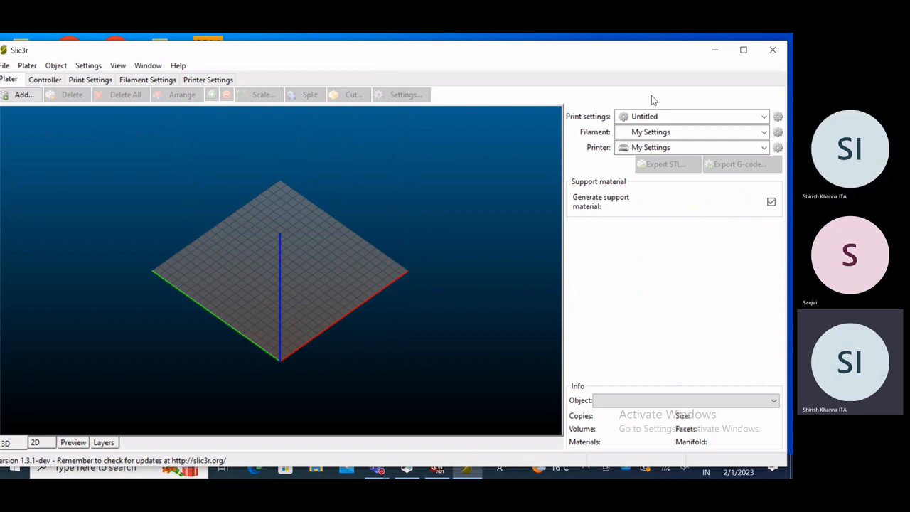
{"action": "left_click", "coordinate": [772, 50]}
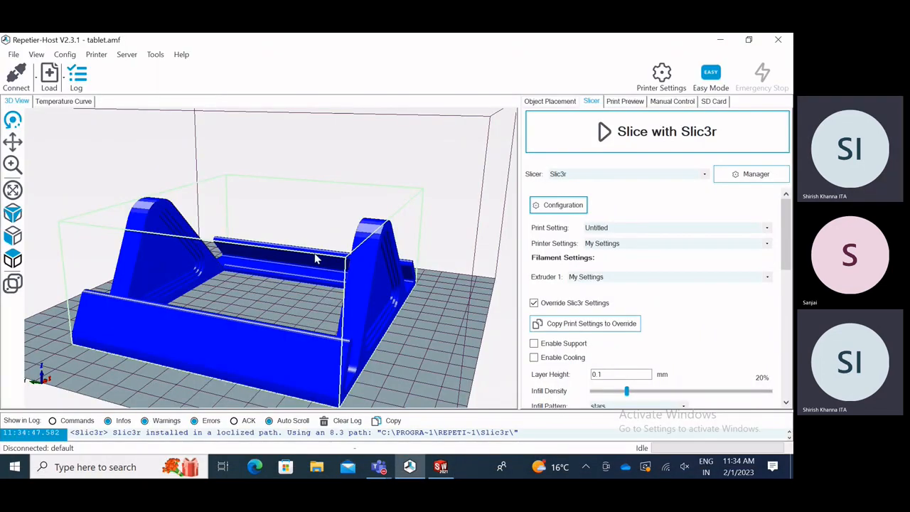
{"action": "scroll", "coordinate": [347, 293], "scroll_direction": "down", "scroll_amount": 3}
{"action": "left_click_drag", "start_coordinate": [348, 287], "coordinate": [276, 281]}
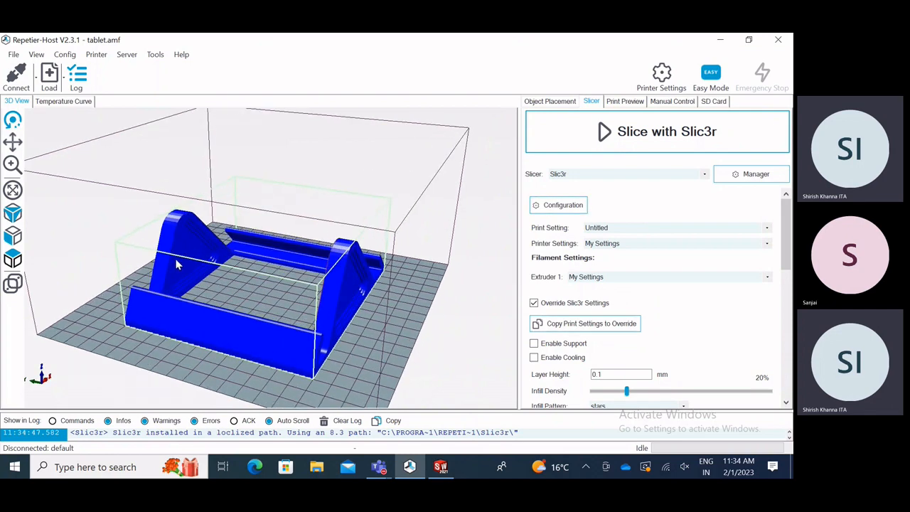
{"action": "scroll", "coordinate": [327, 231], "scroll_direction": "down", "scroll_amount": 3}
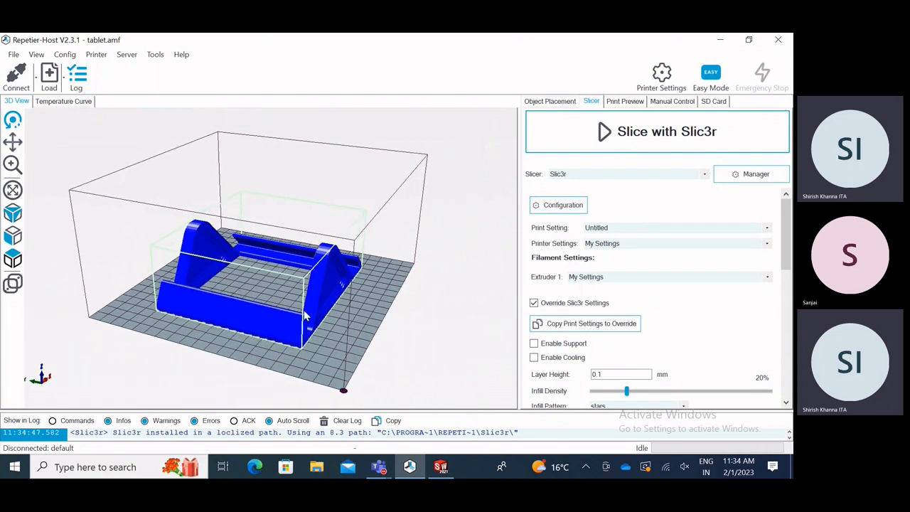
{"action": "left_click_drag", "start_coordinate": [305, 315], "coordinate": [274, 321]}
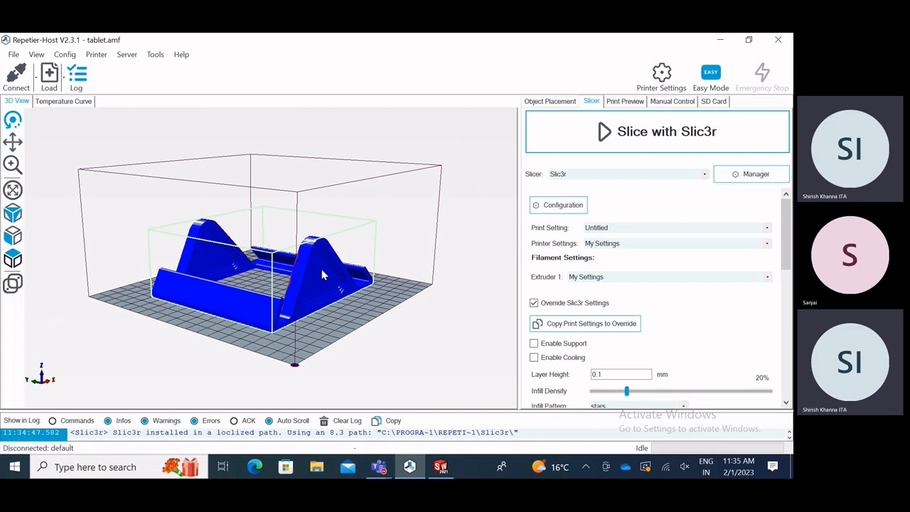
- Open the Slic3r configuration window and add the Part1 model to its build plate
{"action": "left_click", "coordinate": [542, 206]}
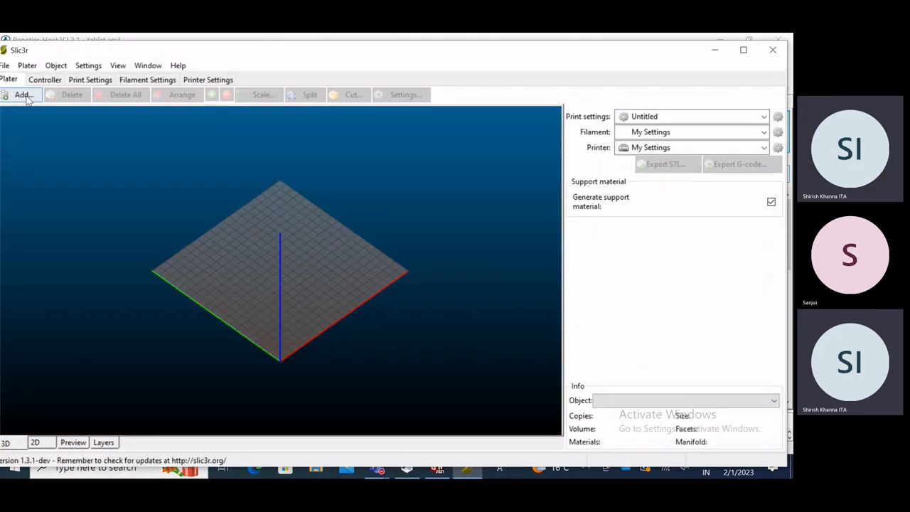
{"action": "left_click", "coordinate": [26, 98]}
{"action": "left_click", "coordinate": [140, 176]}
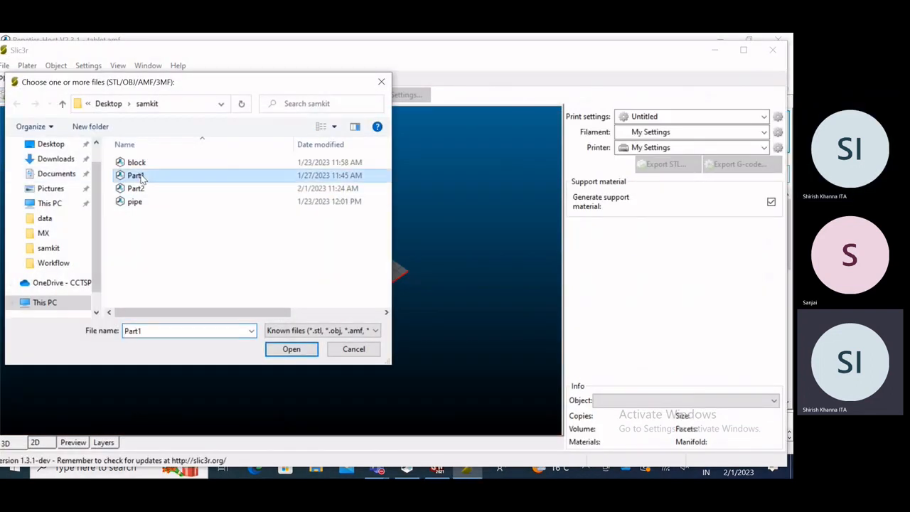
{"action": "left_click", "coordinate": [291, 349]}
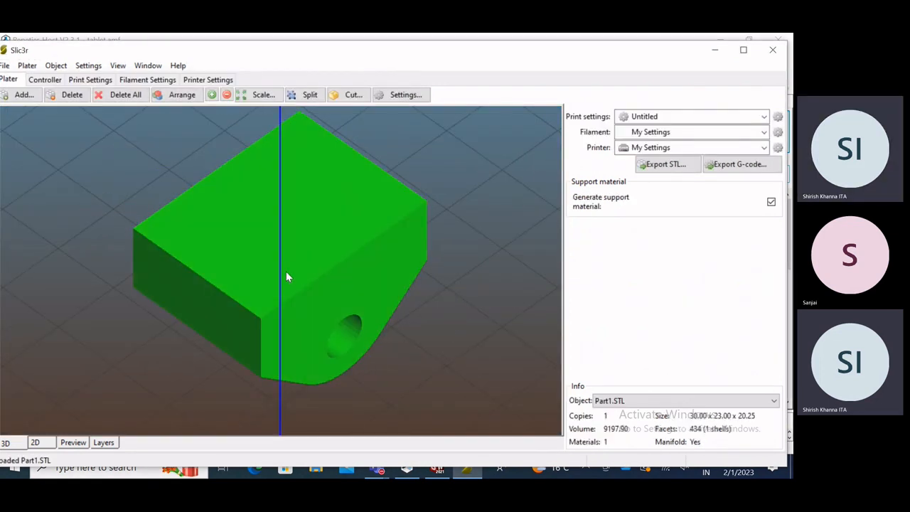
{"action": "middle_click_drag", "start_coordinate": [170, 316], "coordinate": [189, 267]}
{"action": "scroll", "coordinate": [146, 311], "scroll_direction": "down", "scroll_amount": 8}
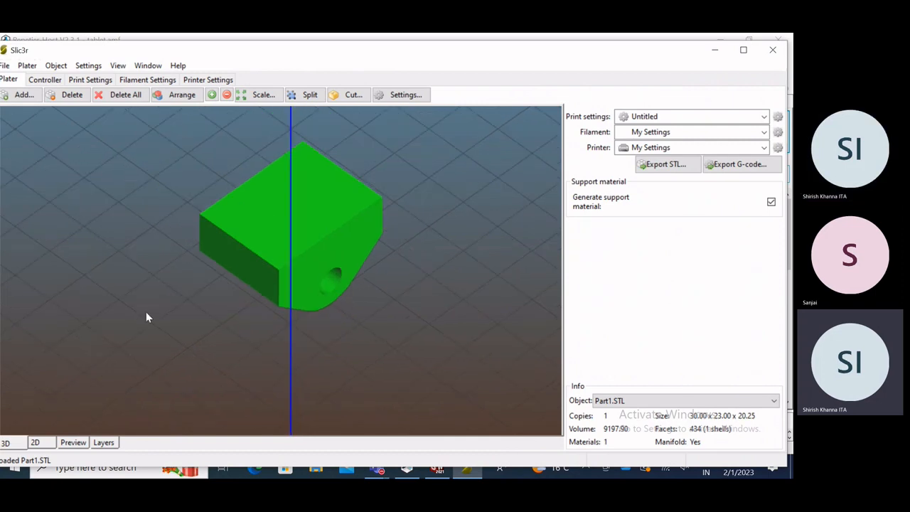
{"action": "mouse_move", "coordinate": [215, 343]}
{"action": "left_mouse_down"}
{"action": "mouse_move", "coordinate": [222, 319]}
{"action": "mouse_move", "coordinate": [206, 323]}
{"action": "mouse_move", "coordinate": [248, 339]}
{"action": "mouse_move", "coordinate": [223, 341]}
{"action": "mouse_move", "coordinate": [256, 337]}
{"action": "left_mouse_up"}
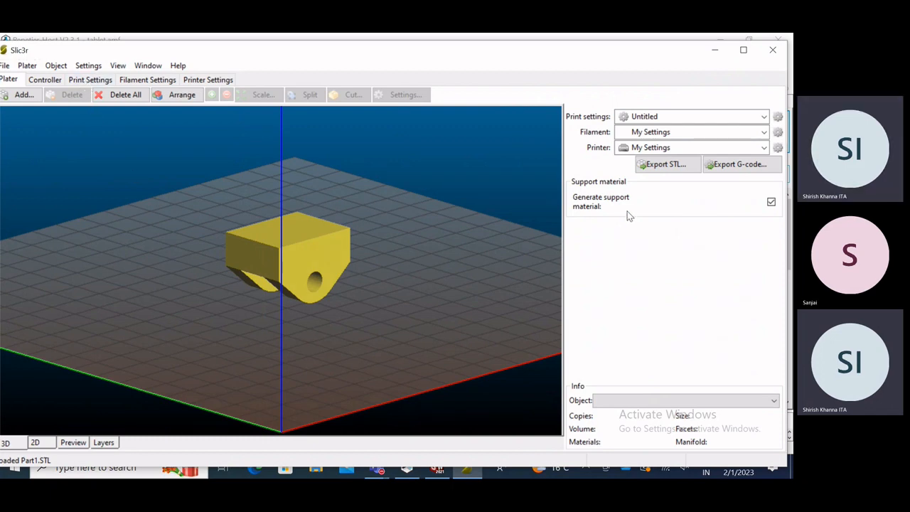
{"action": "left_click", "coordinate": [56, 66]}
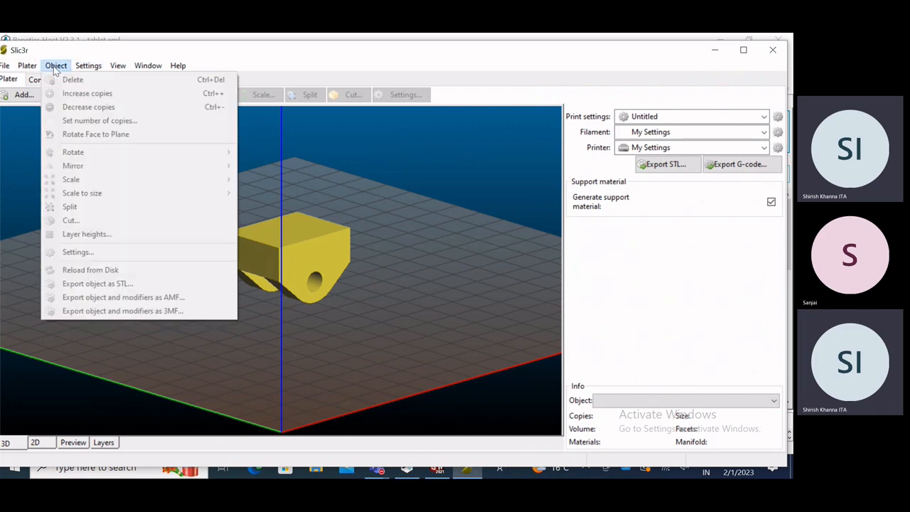
{"action": "left_click", "coordinate": [304, 241]}
{"action": "left_click", "coordinate": [217, 150]}
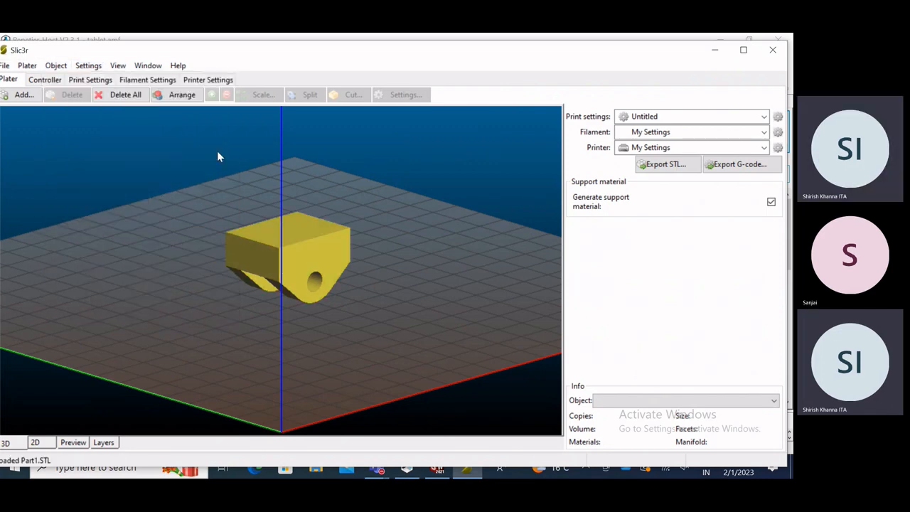
- Select Part1 on the build plate and open its object settings on the adaptive layers preview
{"action": "left_click", "coordinate": [308, 234]}
{"action": "left_click", "coordinate": [56, 66]}
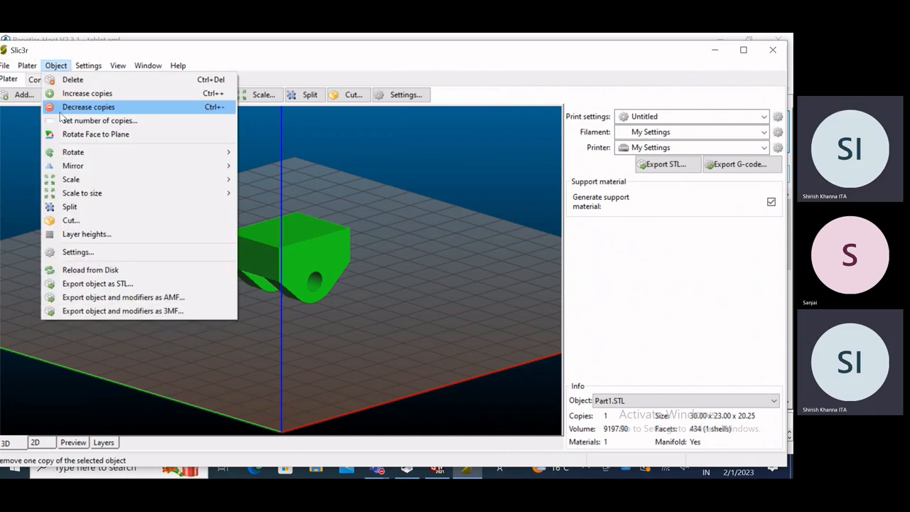
{"action": "left_click", "coordinate": [79, 252]}
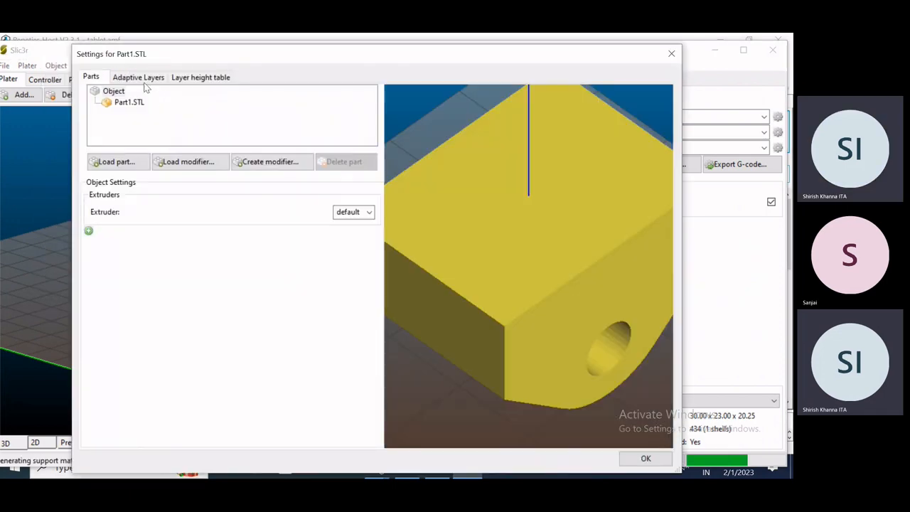
{"action": "left_click", "coordinate": [138, 76]}
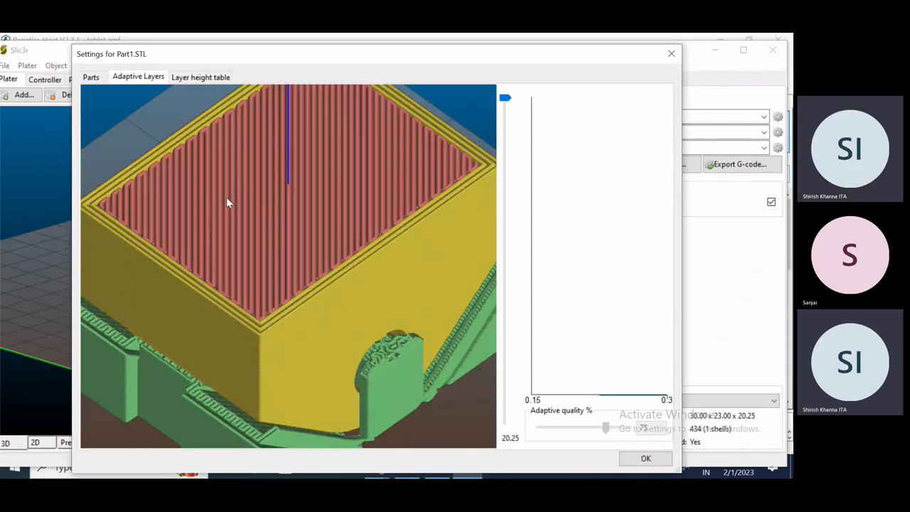
- Examine Part1's sliced layers and supports from several sides, lowering the displayed layer height to 7.70
{"action": "scroll", "coordinate": [194, 200], "scroll_direction": "down", "scroll_amount": 4}
{"action": "left_click_drag", "start_coordinate": [258, 331], "coordinate": [278, 345]}
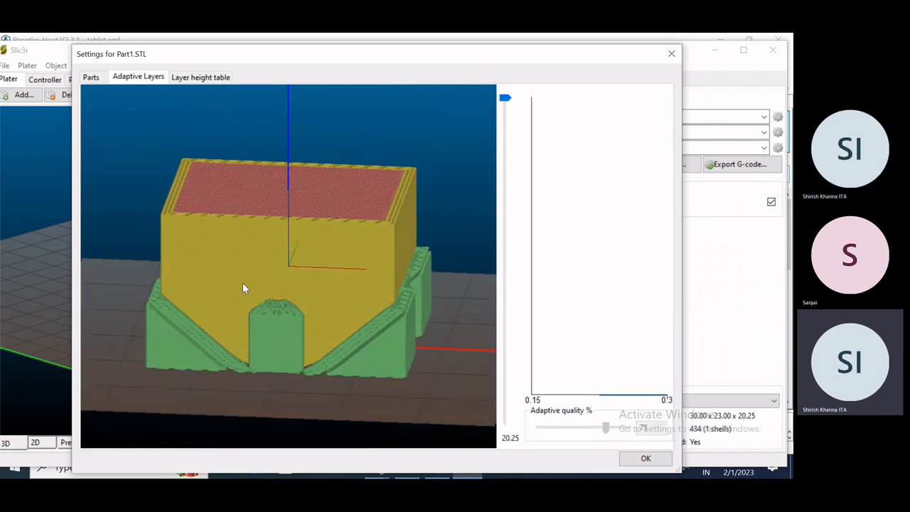
{"action": "left_click_drag", "start_coordinate": [243, 288], "coordinate": [274, 278]}
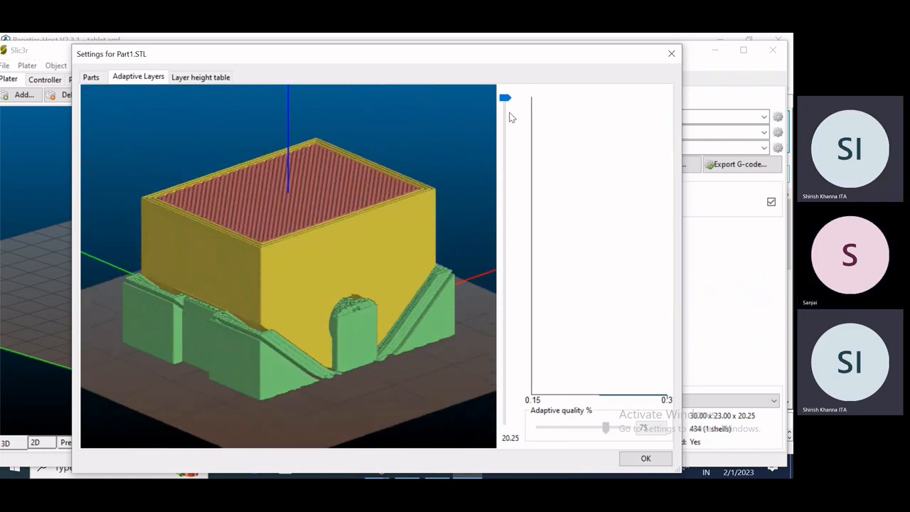
{"action": "left_click_drag", "start_coordinate": [504, 97], "coordinate": [518, 305]}
{"action": "left_click_drag", "start_coordinate": [396, 315], "coordinate": [384, 353]}
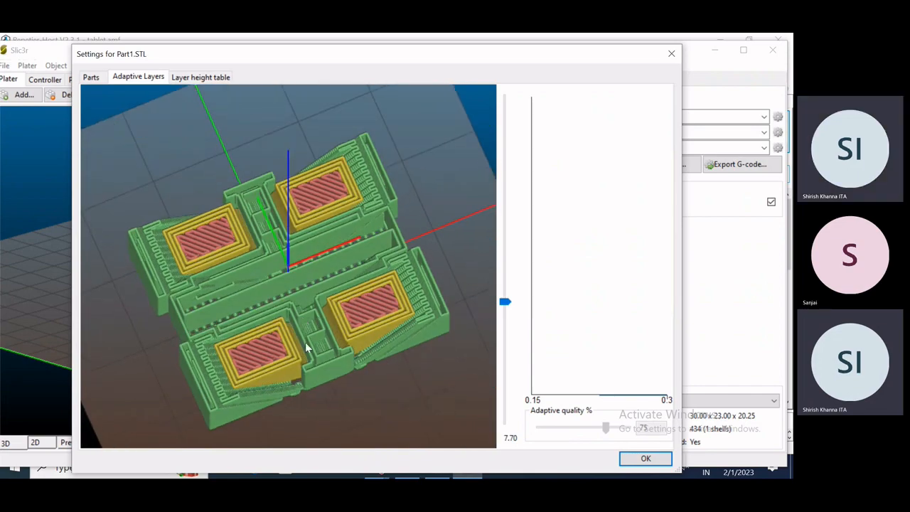
- Examine Part1's sliced supports from several sides and look at its layer height table, ending on the adaptive layers preview
{"action": "left_click_drag", "start_coordinate": [316, 311], "coordinate": [292, 358]}
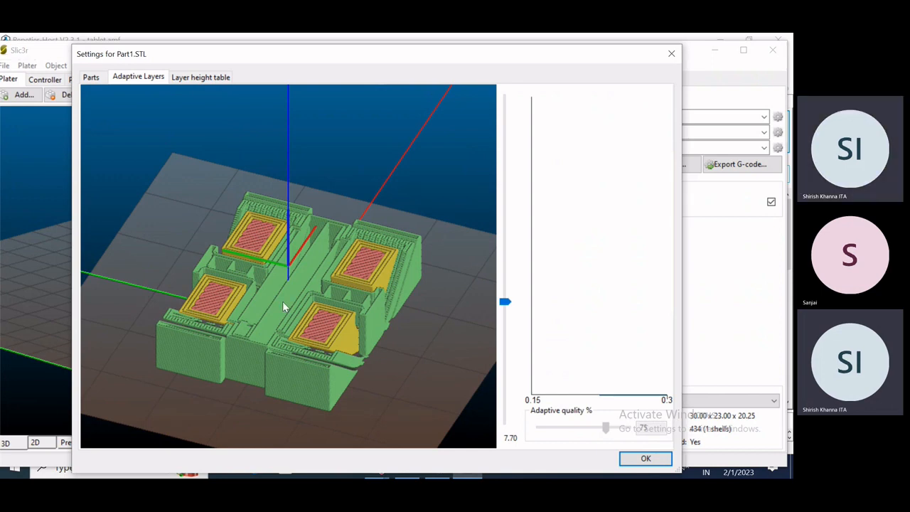
{"action": "left_click_drag", "start_coordinate": [217, 109], "coordinate": [215, 96]}
{"action": "left_click", "coordinate": [213, 77]}
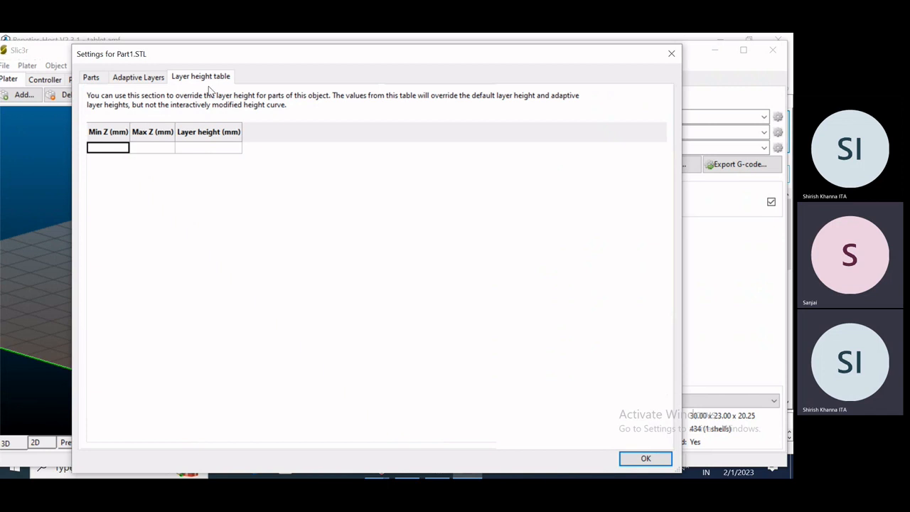
{"action": "left_click", "coordinate": [158, 78]}
{"action": "mouse_move", "coordinate": [182, 125]}
{"action": "left_mouse_down"}
{"action": "mouse_move", "coordinate": [344, 296]}
{"action": "mouse_move", "coordinate": [337, 290]}
{"action": "left_mouse_up"}
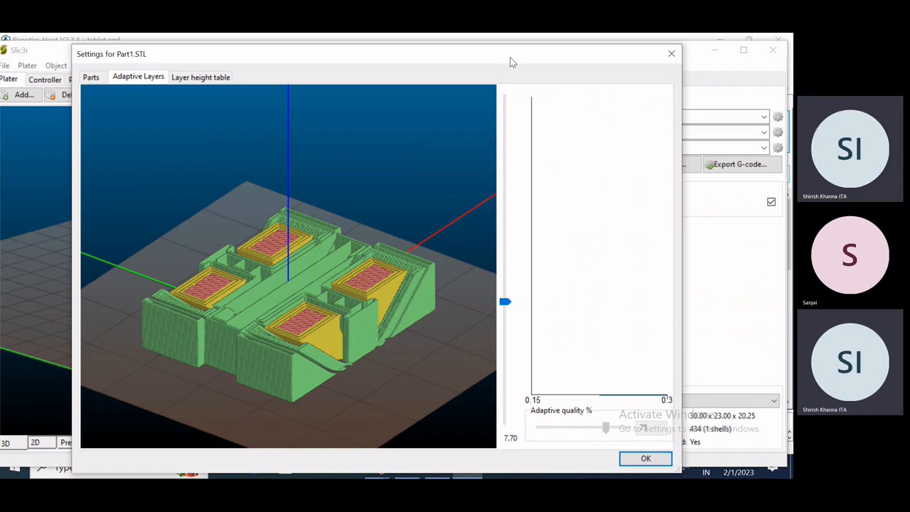
{"action": "left_click_drag", "start_coordinate": [515, 54], "coordinate": [544, 48]}
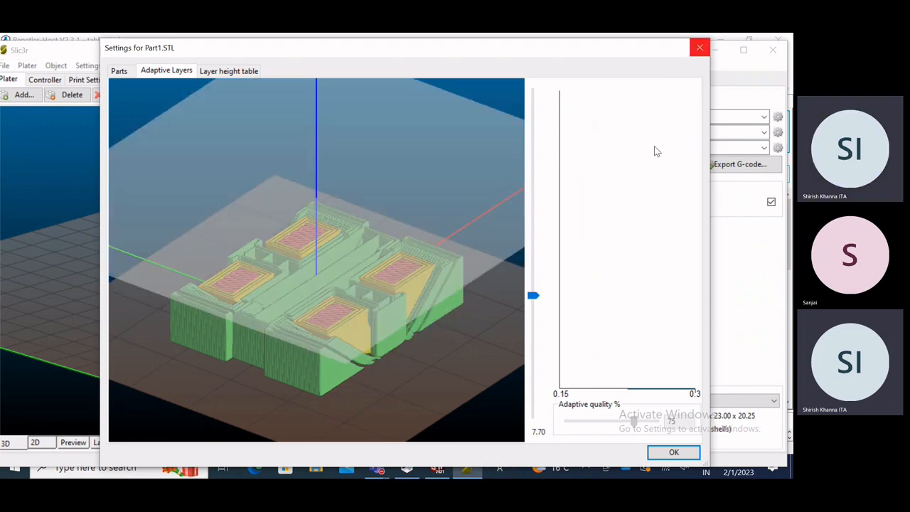
- Close Part1's object settings and minimise the Slic3r and Repetier-Host windows to reach the desktop
{"action": "left_click", "coordinate": [700, 48]}
{"action": "left_click", "coordinate": [720, 51]}
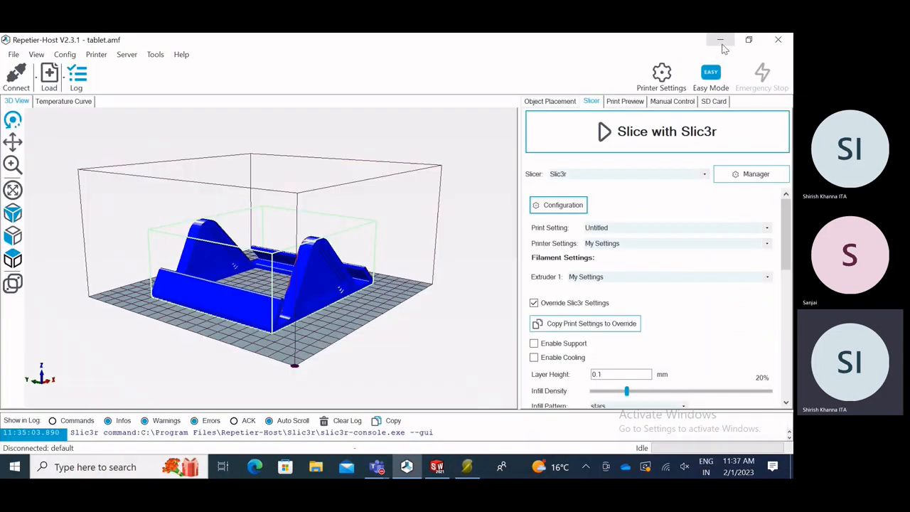
{"action": "left_click", "coordinate": [722, 42]}
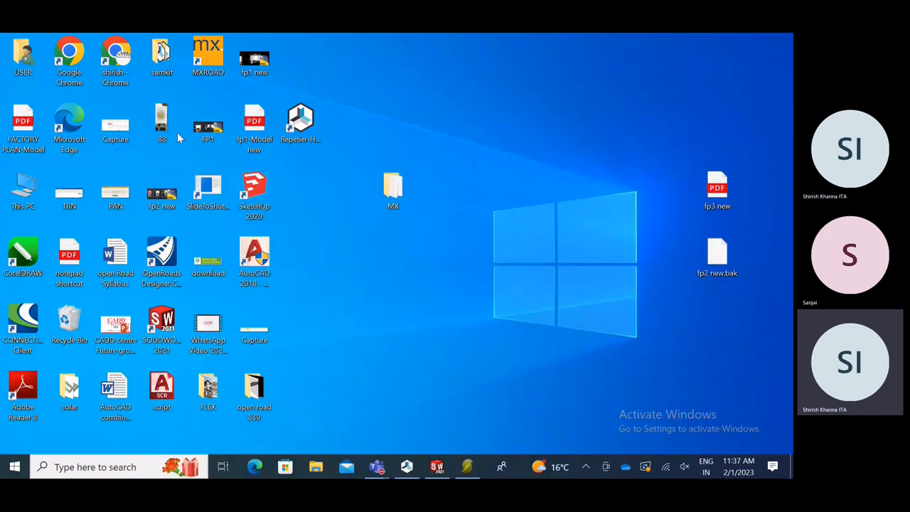
- Switch to Google Chrome and search the web for "remove support material from 3d print"
{"action": "left_click", "coordinate": [119, 64]}
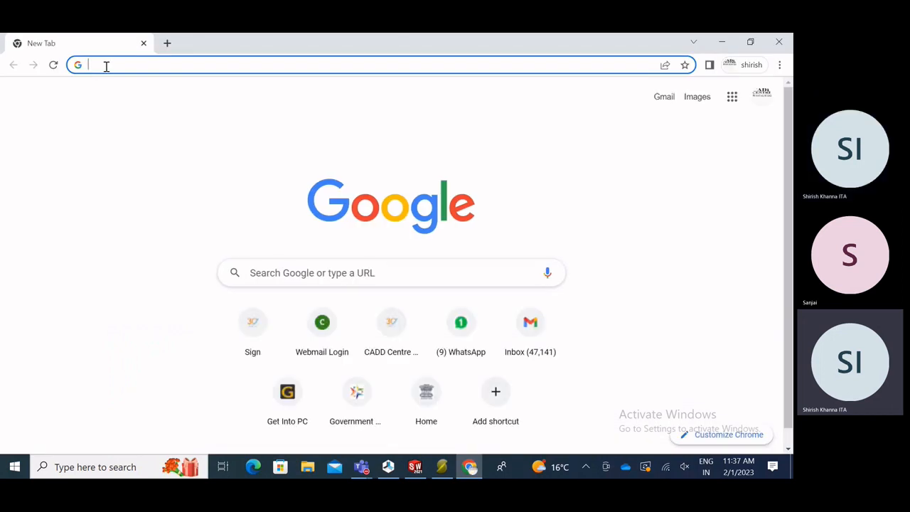
{"action": "type", "text": "remove"}
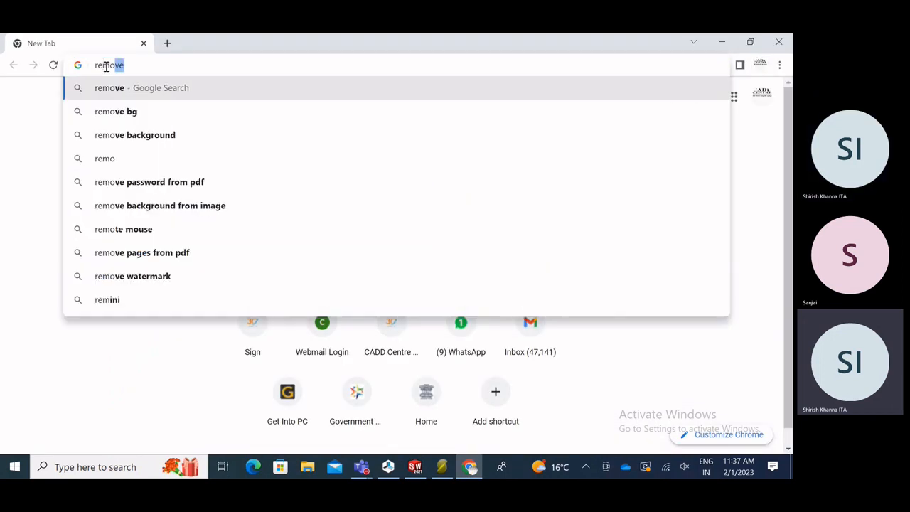
{"action": "type", "text": " s"}
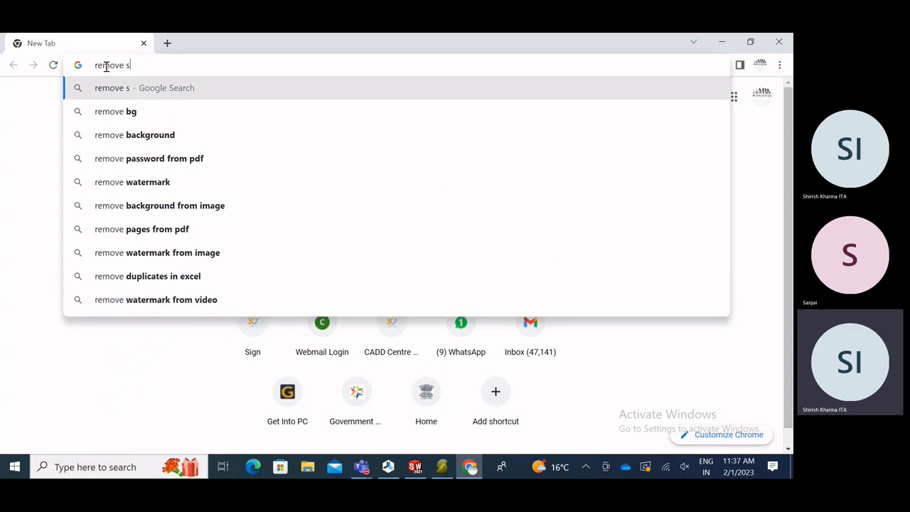
{"action": "type", "text": "upportin"}
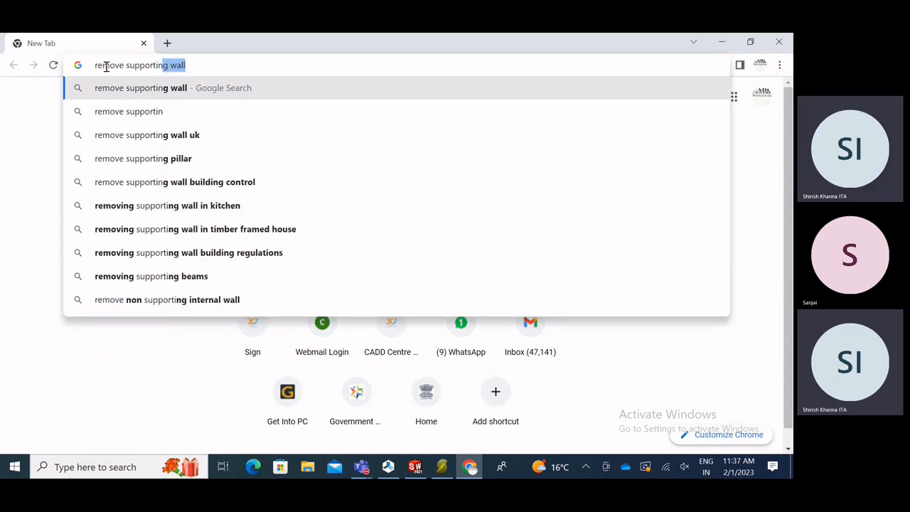
{"action": "type", "text": "g mat"}
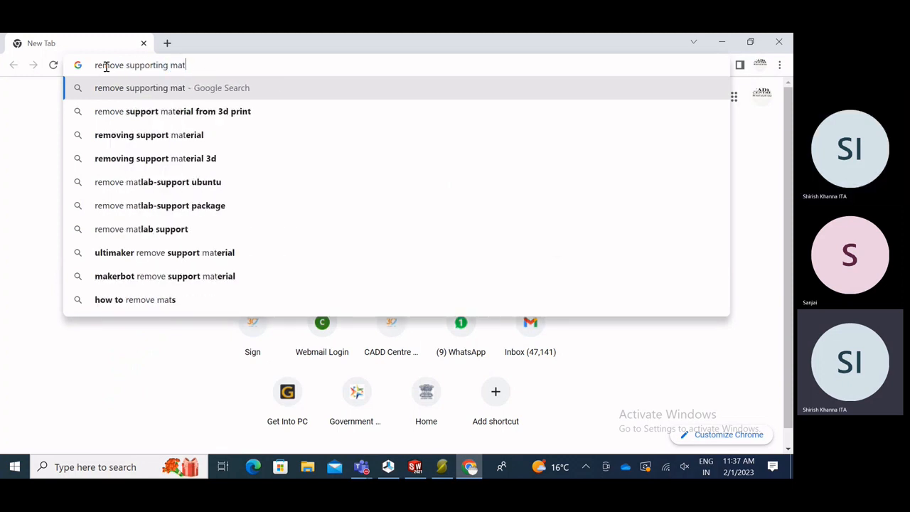
{"action": "type", "text": "erial"}
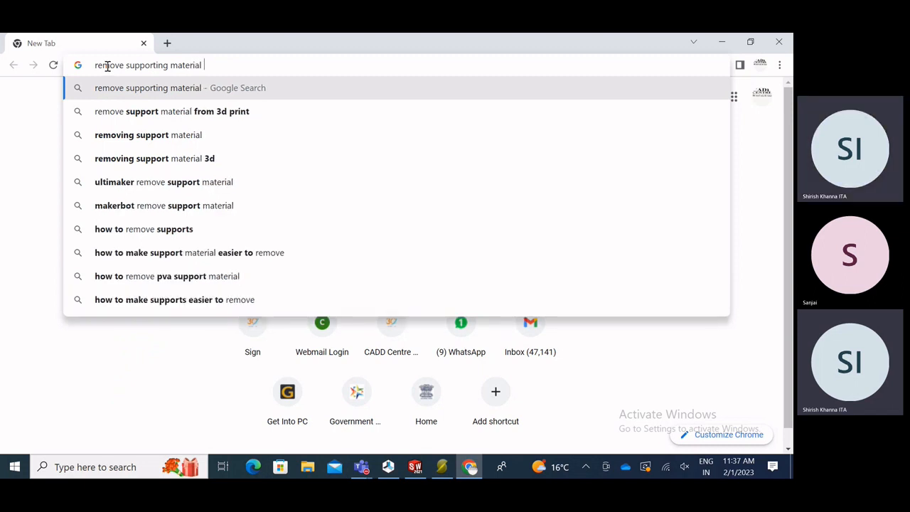
{"action": "left_click", "coordinate": [133, 112]}
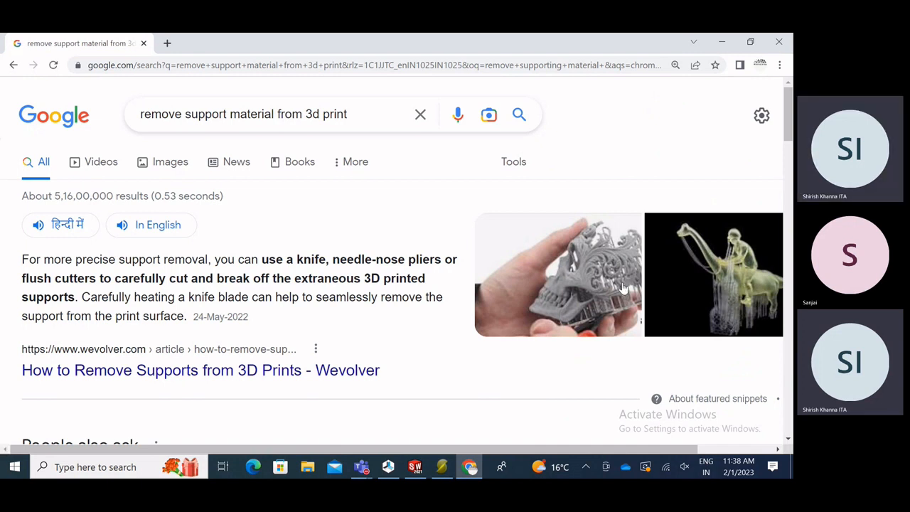
- Show the video results and open MakerBot's "METHOD Series Quick Tips | Removing Breakaway Supports" on YouTube
{"action": "left_click", "coordinate": [99, 165]}
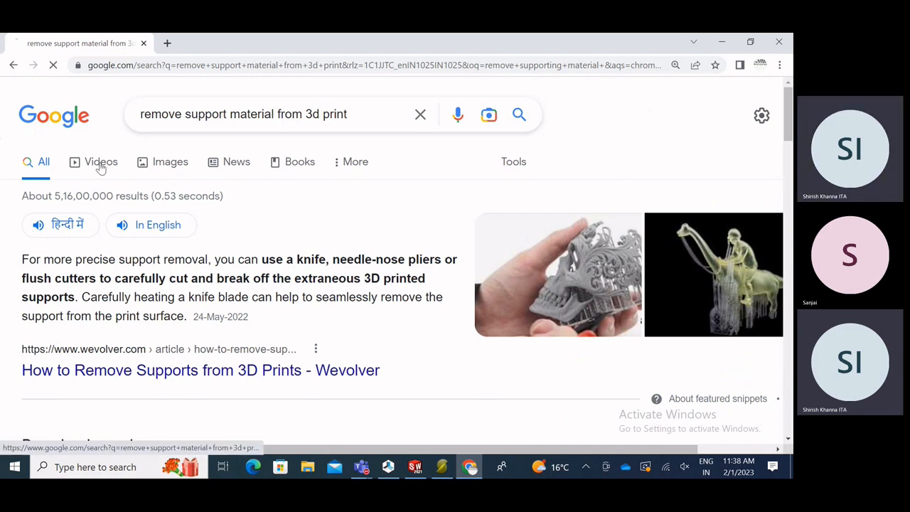
{"action": "scroll", "coordinate": [306, 228], "scroll_direction": "down", "scroll_amount": 5}
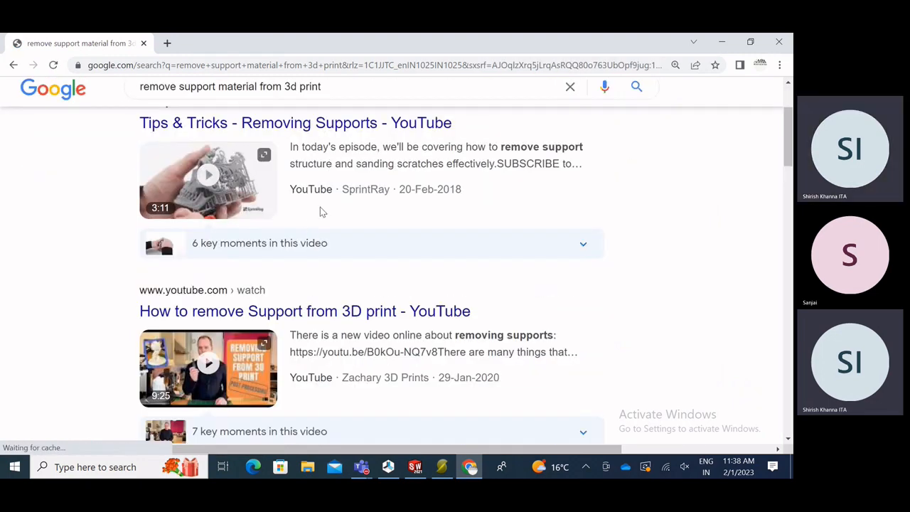
{"action": "scroll", "coordinate": [321, 213], "scroll_direction": "down", "scroll_amount": 3}
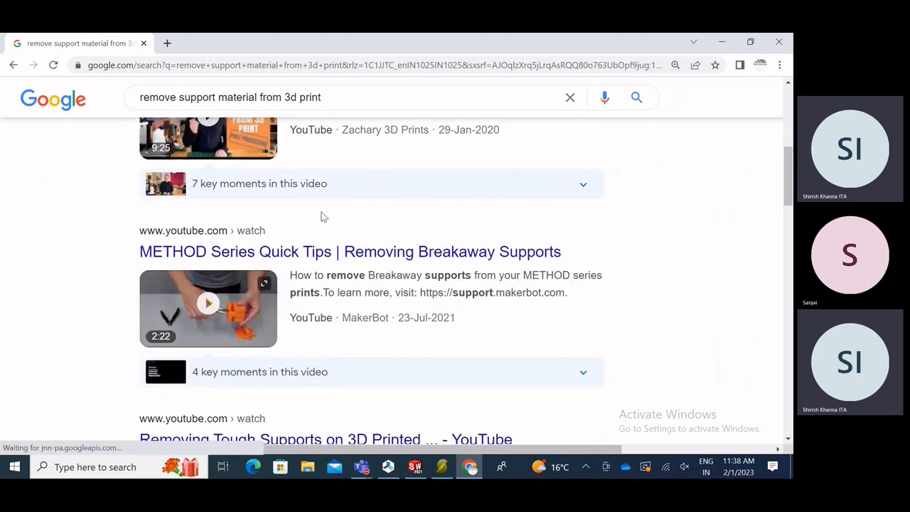
{"action": "left_click", "coordinate": [320, 253]}
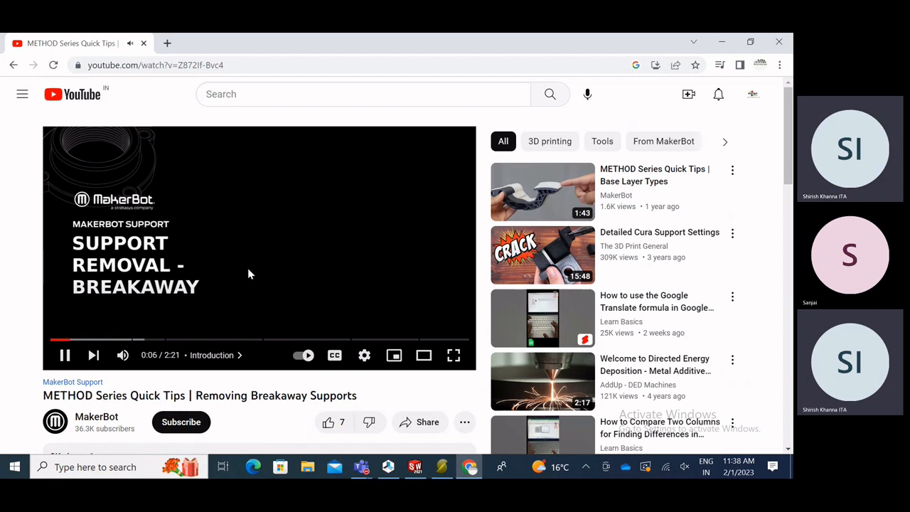
- Watch the support removal video, skipping ahead to the relevant parts, and pause it at the outro
{"action": "left_click", "coordinate": [94, 340]}
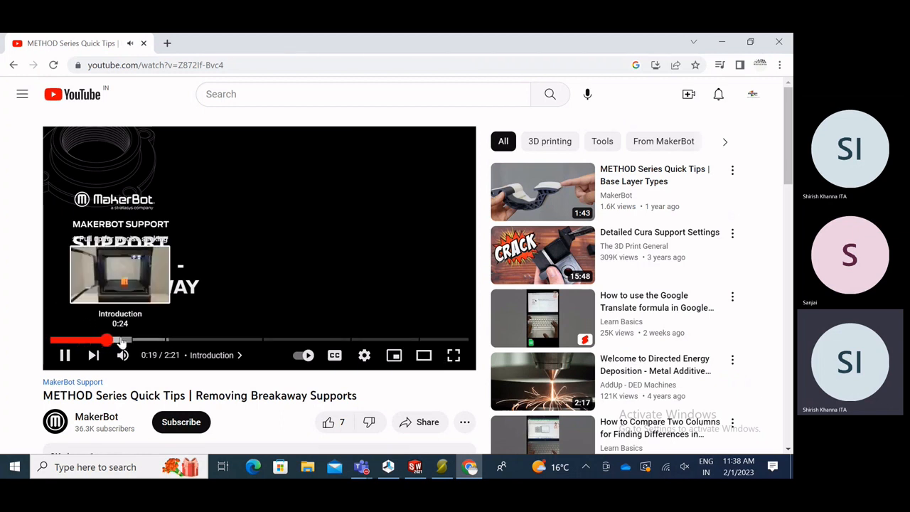
{"action": "left_click", "coordinate": [121, 341]}
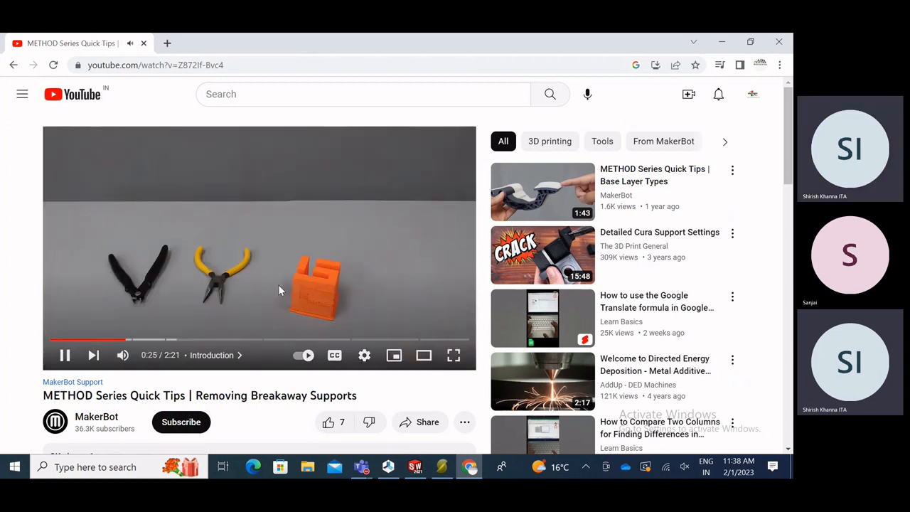
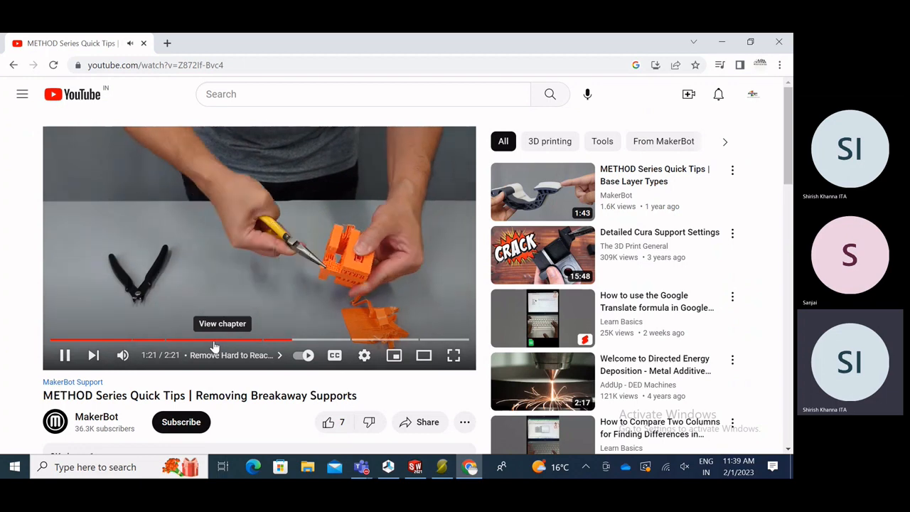
{"action": "left_click_drag", "start_coordinate": [300, 341], "coordinate": [356, 328]}
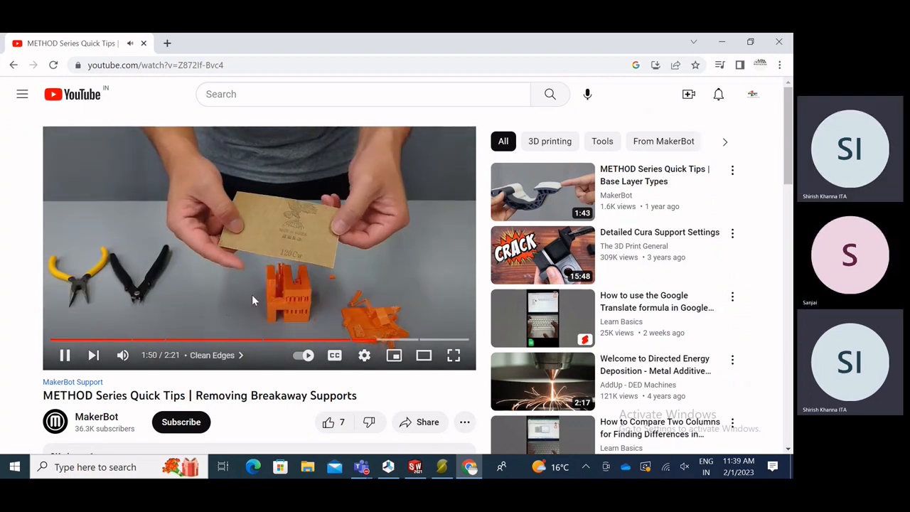
{"action": "left_click", "coordinate": [310, 299]}
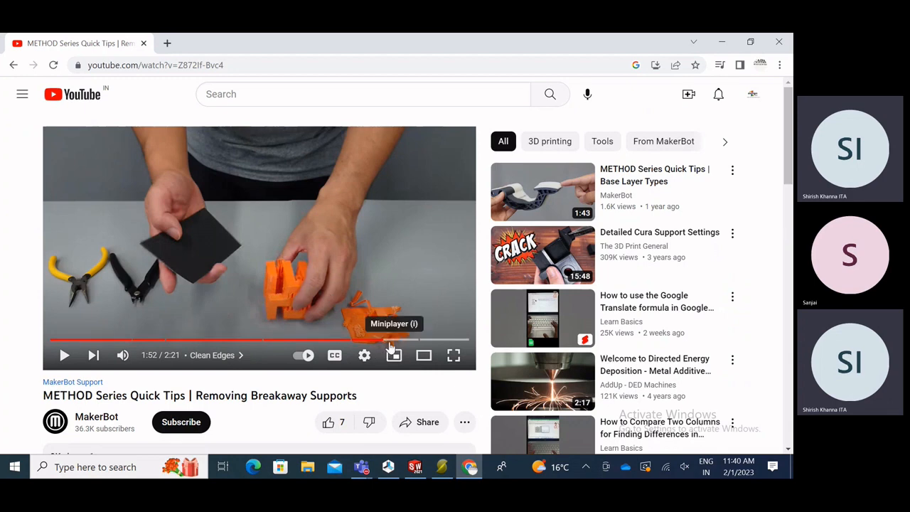
{"action": "left_click", "coordinate": [325, 281]}
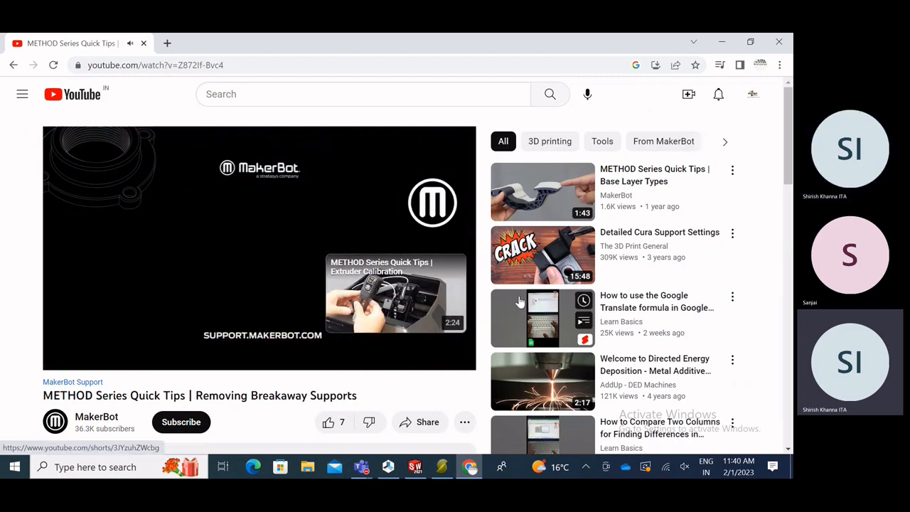
{"action": "left_click", "coordinate": [234, 237]}
- Look through the suggested videos listed with the support removal video
{"action": "mouse_move", "coordinate": [504, 295]}
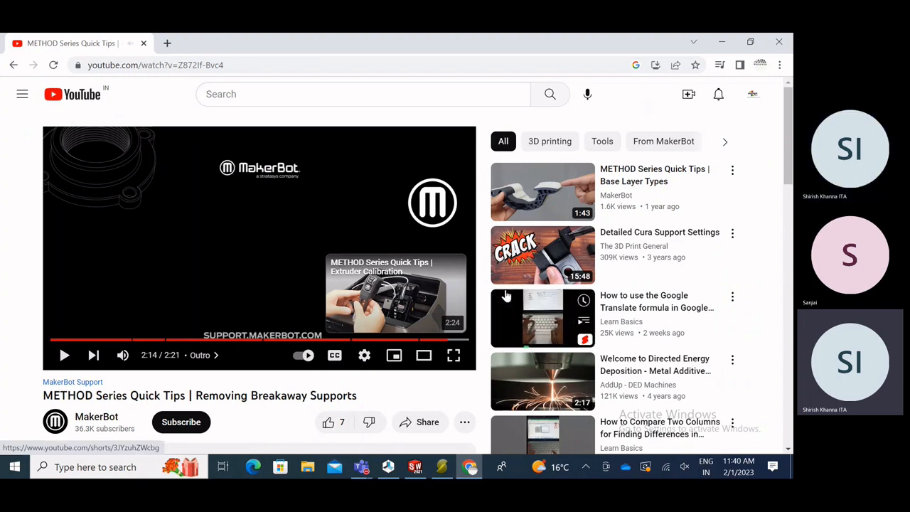
{"action": "scroll", "coordinate": [505, 296], "scroll_direction": "down", "scroll_amount": 1}
{"action": "scroll", "coordinate": [505, 296], "scroll_direction": "down", "scroll_amount": 5}
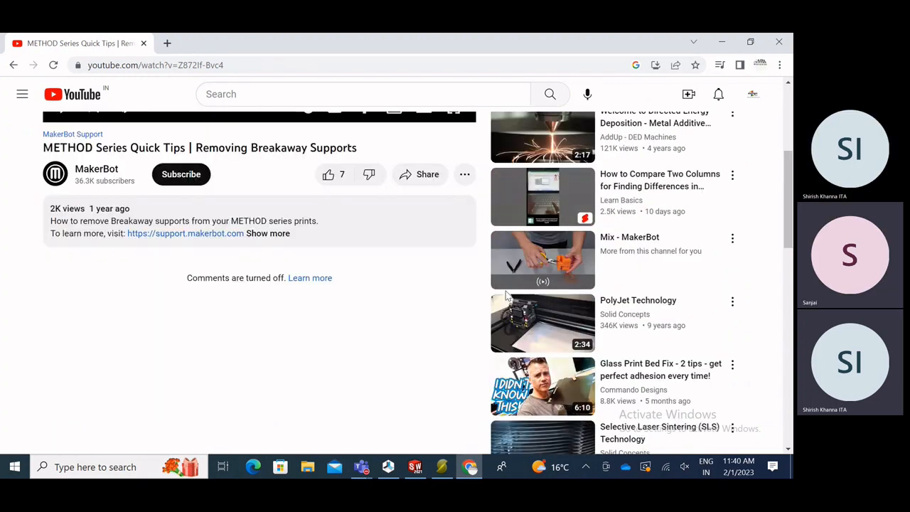
{"action": "scroll", "coordinate": [506, 296], "scroll_direction": "down", "scroll_amount": 2}
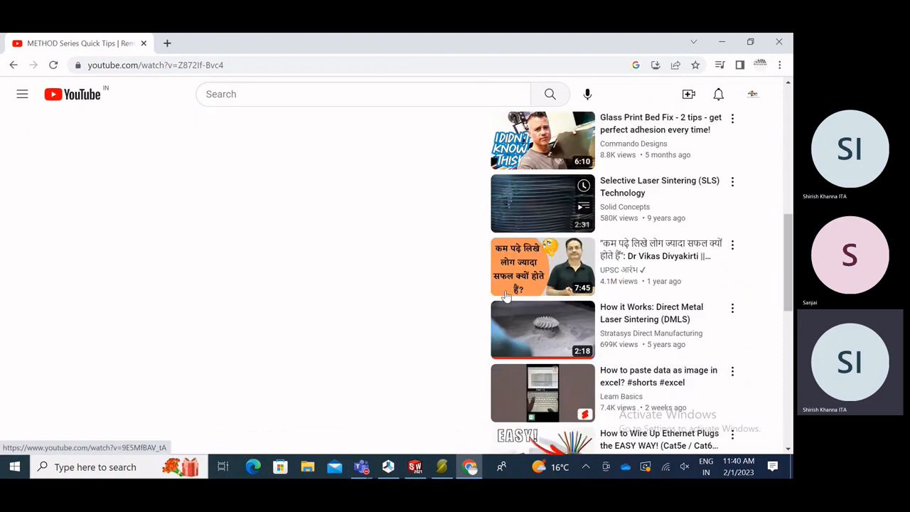
{"action": "scroll", "coordinate": [505, 296], "scroll_direction": "down", "scroll_amount": 2}
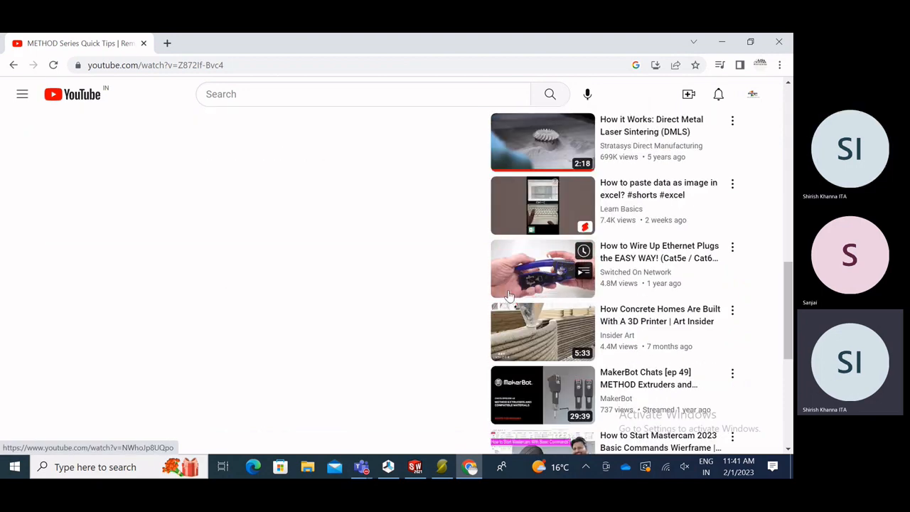
{"action": "scroll", "coordinate": [507, 297], "scroll_direction": "up", "scroll_amount": 1}
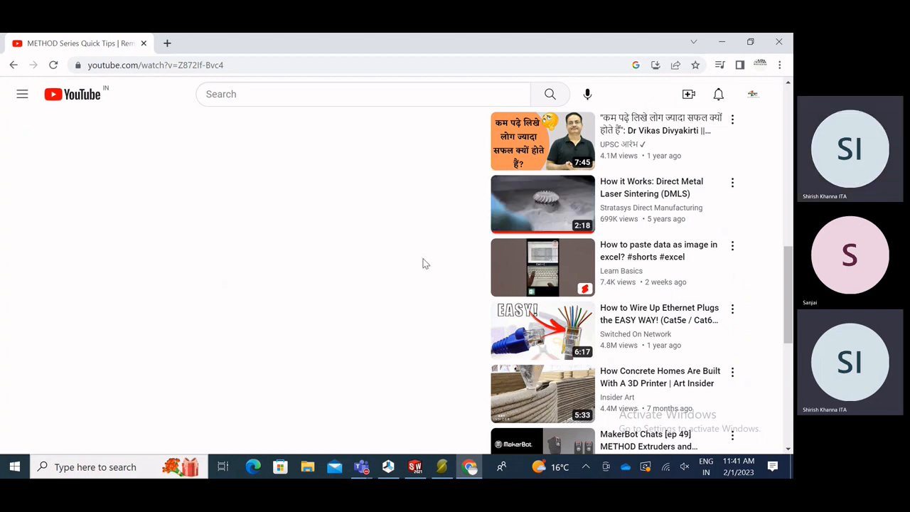
{"action": "scroll", "coordinate": [422, 263], "scroll_direction": "down", "scroll_amount": 1}
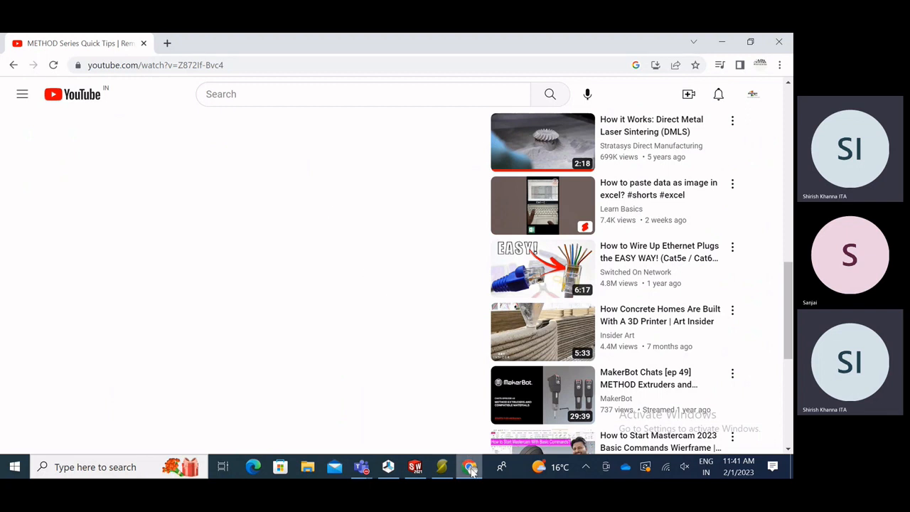
- Switch to Slic3r and open the filament settings, keeping the My Settings preset
{"action": "left_click", "coordinate": [444, 467]}
{"action": "left_click_drag", "start_coordinate": [316, 291], "coordinate": [365, 288]}
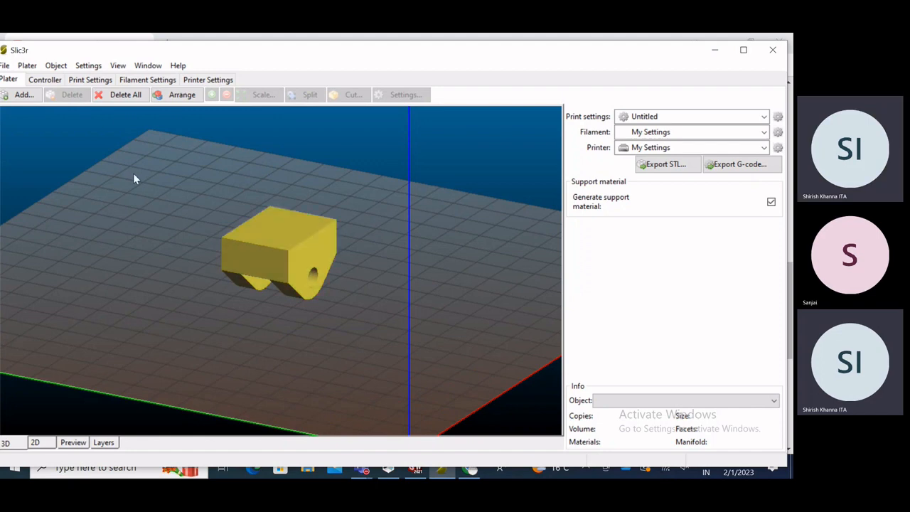
{"action": "left_click", "coordinate": [153, 81]}
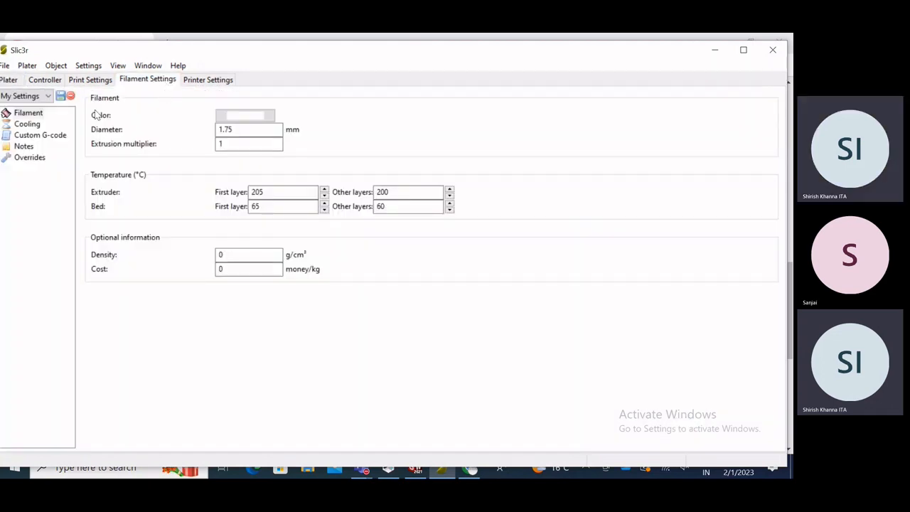
{"action": "left_click", "coordinate": [48, 96]}
{"action": "left_click", "coordinate": [41, 96]}
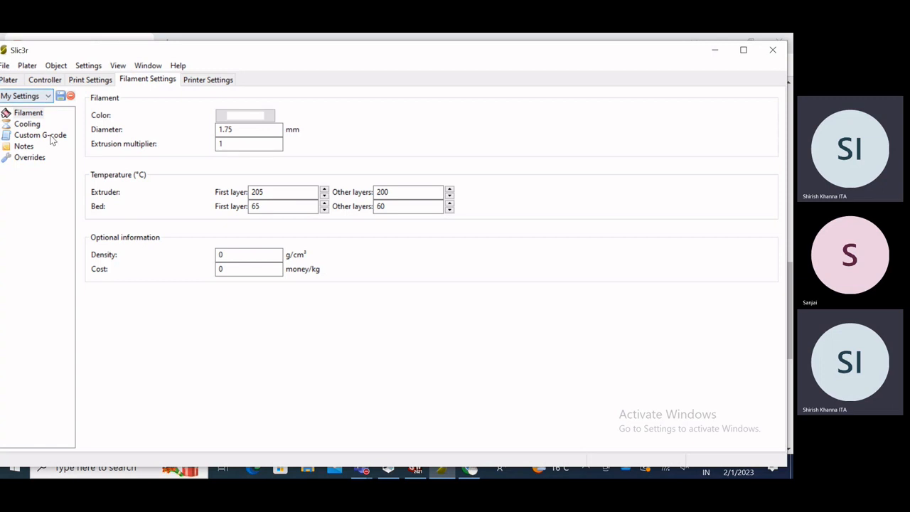
- Review the filament's color choices, diameter, extrusion multiplier and first-layer extruder temperature without changing them
{"action": "left_click", "coordinate": [261, 115]}
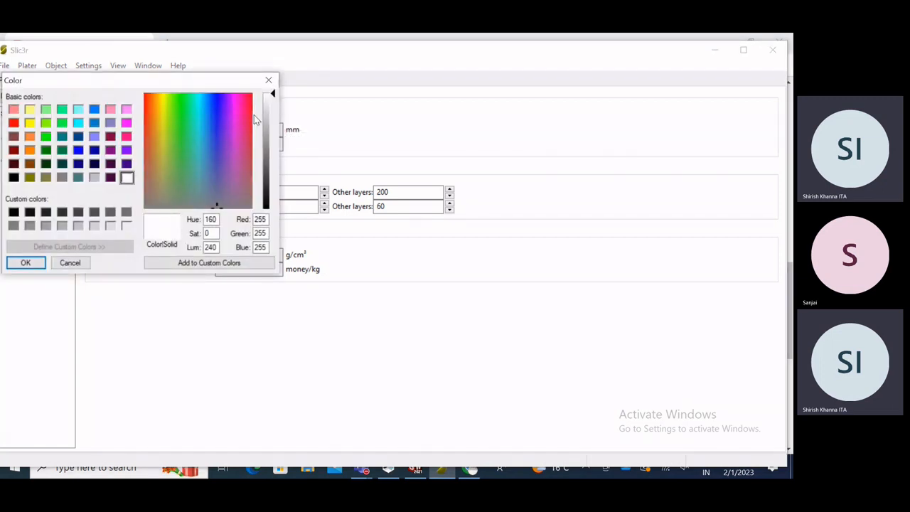
{"action": "left_click", "coordinate": [269, 80]}
{"action": "left_click_drag", "start_coordinate": [234, 130], "coordinate": [205, 134]}
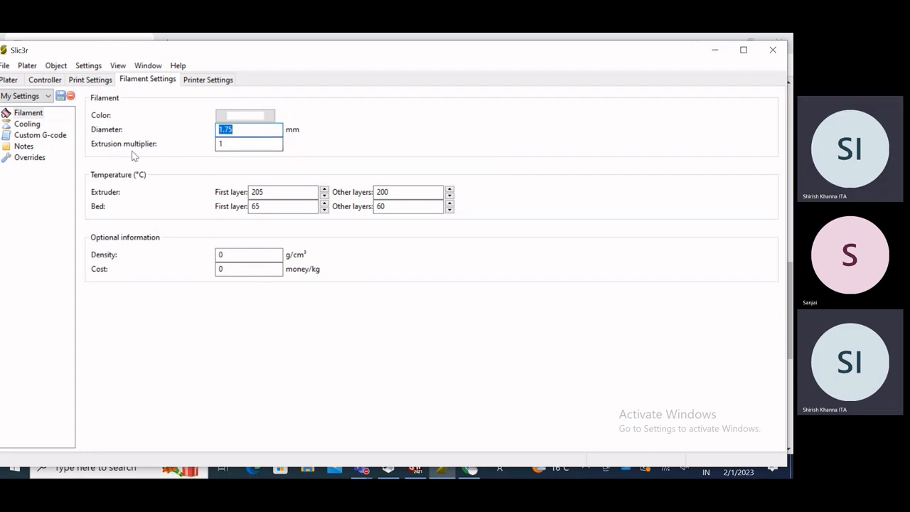
{"action": "key", "text": "Tab"}
{"action": "double_click", "coordinate": [251, 192]}
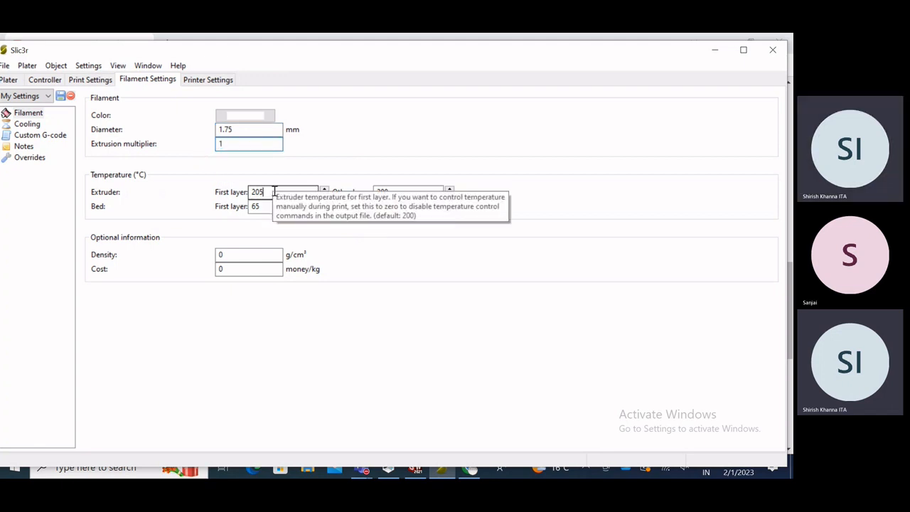
- Review the extruder and bed temperatures for first and other layers, and the optional filament density, without changing them
{"action": "double_click", "coordinate": [256, 206]}
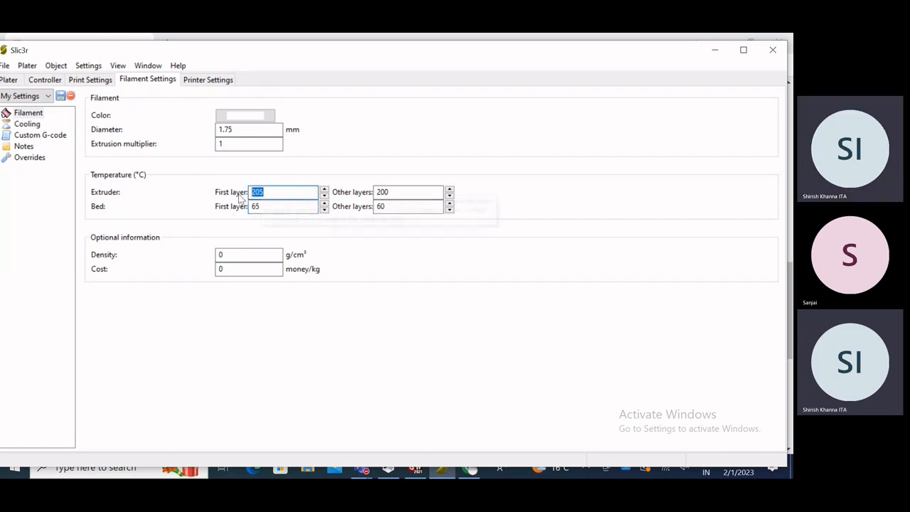
{"action": "left_click", "coordinate": [398, 192]}
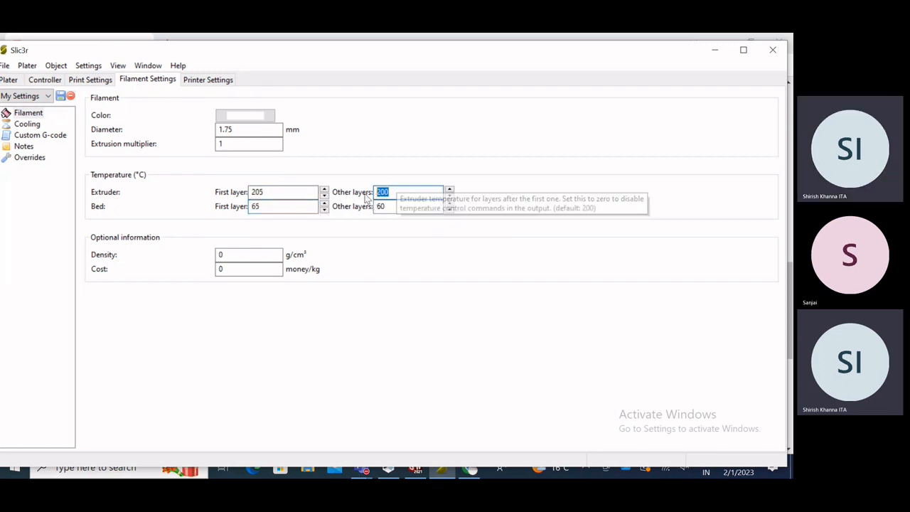
{"action": "left_click", "coordinate": [388, 206]}
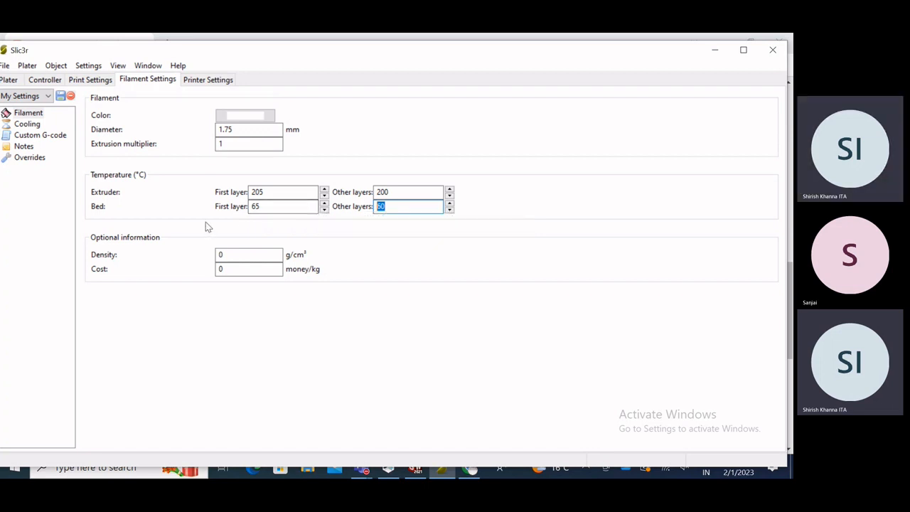
{"action": "left_click", "coordinate": [238, 256]}
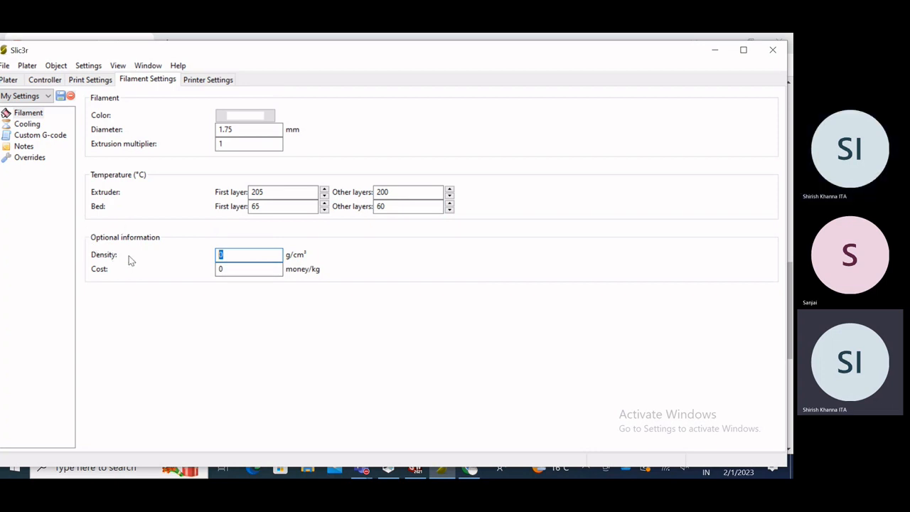
{"action": "mouse_move", "coordinate": [132, 257]}
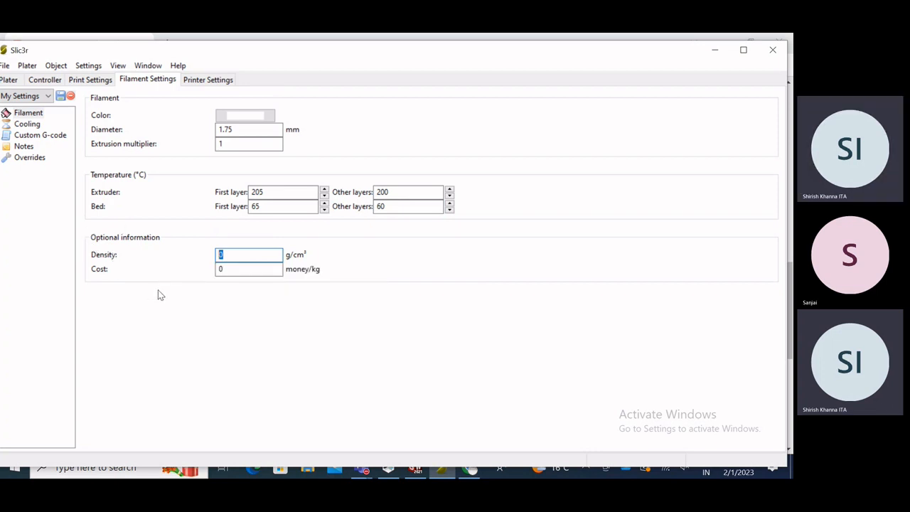
- Review the filament cooling settings, including minimum and maximum fan speed, bridges fan speed and the initial layers with the fan disabled
{"action": "left_click", "coordinate": [25, 126]}
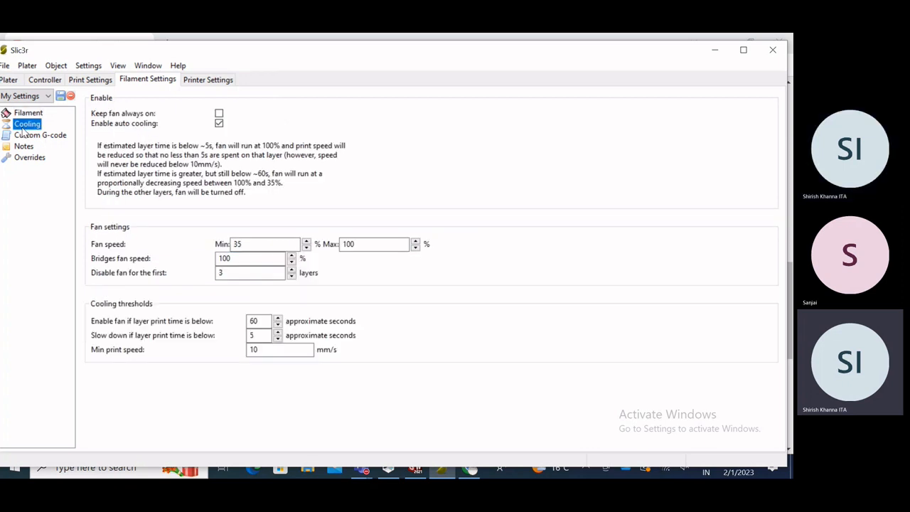
{"action": "double_click", "coordinate": [249, 245]}
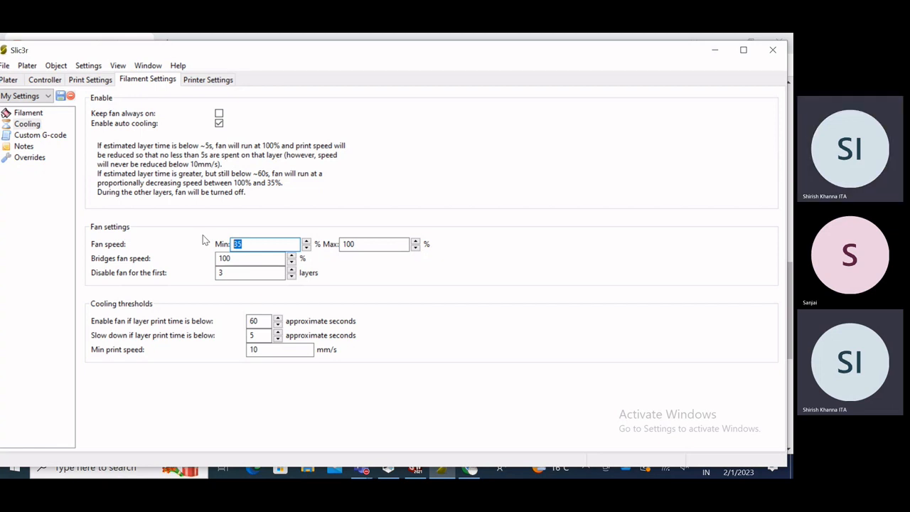
{"action": "left_click", "coordinate": [235, 260]}
{"action": "key", "text": "Tab"}
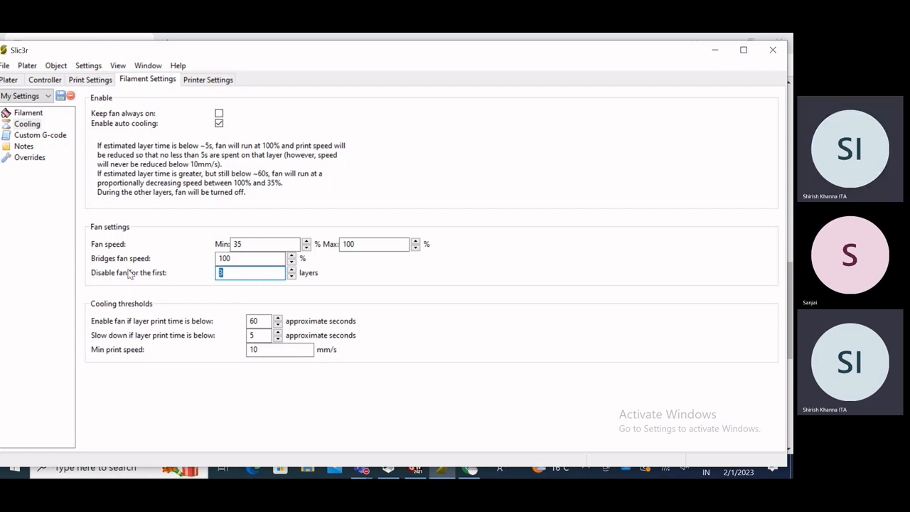
{"action": "left_click", "coordinate": [263, 244]}
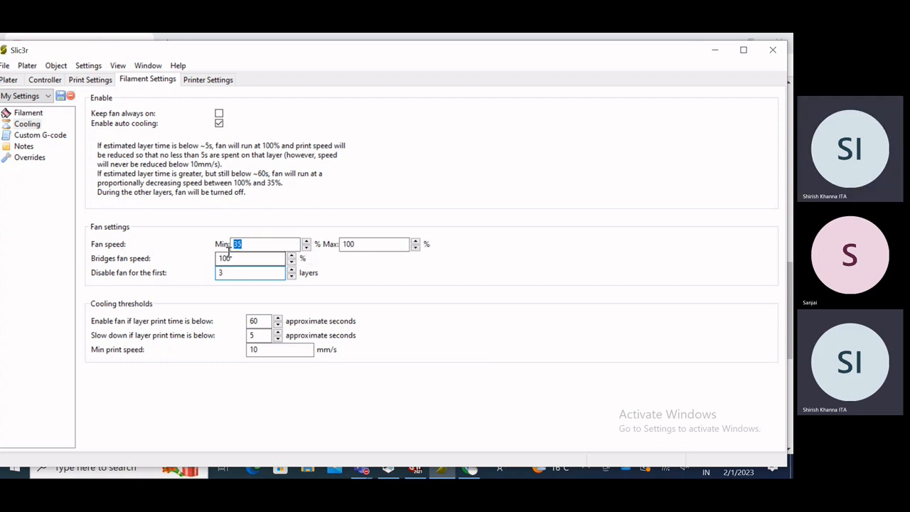
{"action": "left_click", "coordinate": [365, 244]}
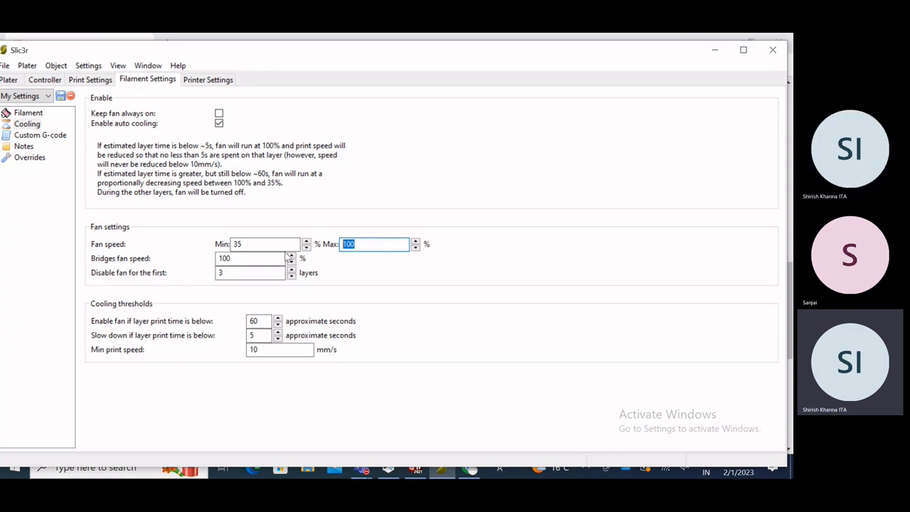
- Look through the filament's custom G-code, notes and overrides, and revisit the filament and cooling pages
{"action": "left_click", "coordinate": [39, 136]}
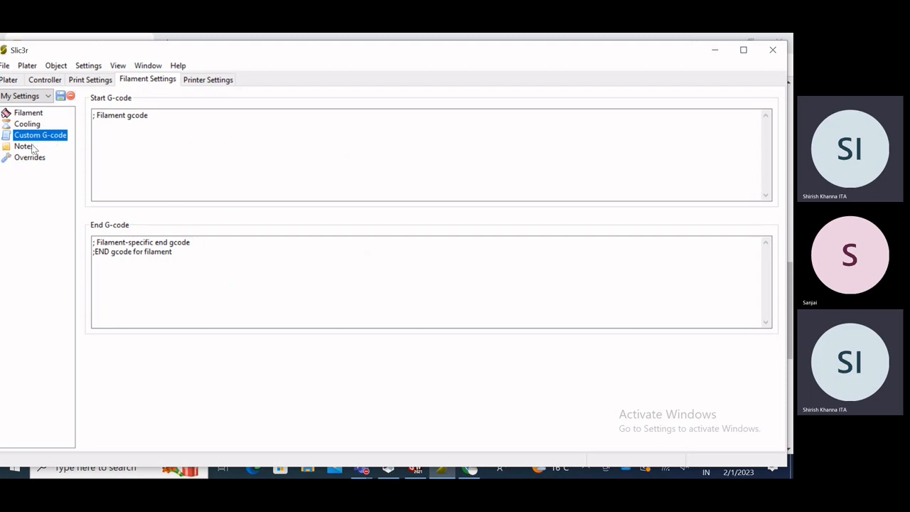
{"action": "mouse_move", "coordinate": [534, 57]}
{"action": "left_mouse_down"}
{"action": "mouse_move", "coordinate": [559, 57]}
{"action": "mouse_move", "coordinate": [545, 60]}
{"action": "left_mouse_up"}
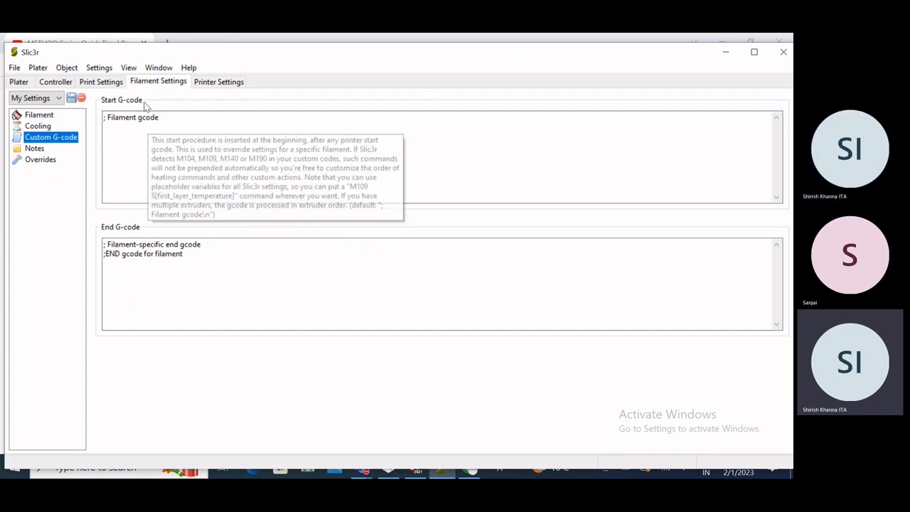
{"action": "left_click", "coordinate": [31, 150]}
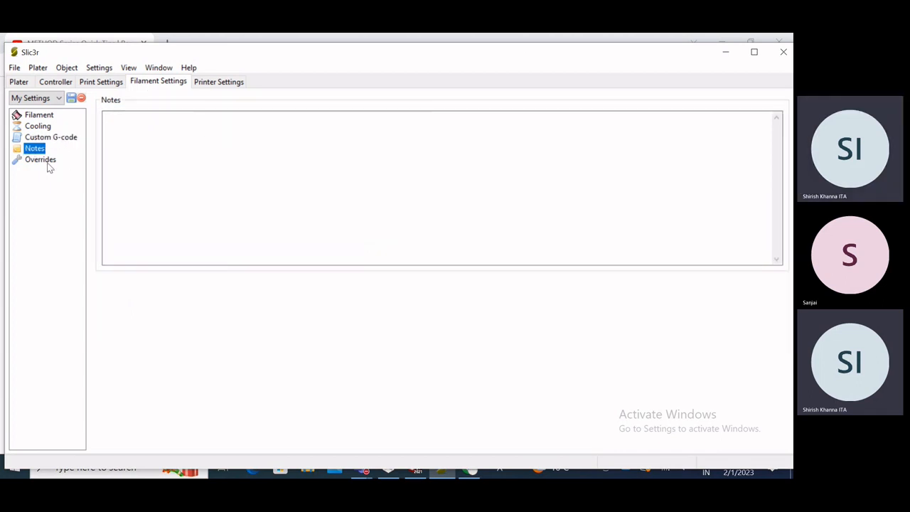
{"action": "left_click", "coordinate": [47, 162]}
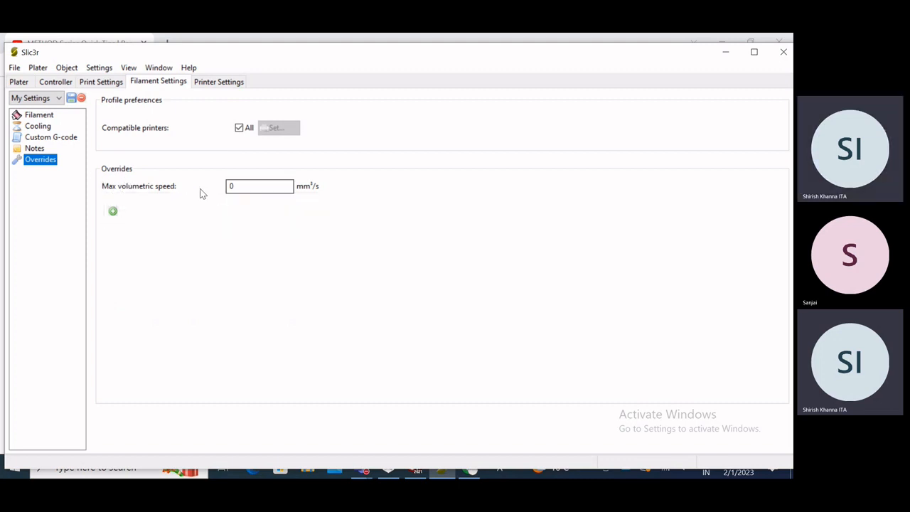
{"action": "mouse_move", "coordinate": [140, 192]}
{"action": "left_click", "coordinate": [39, 117]}
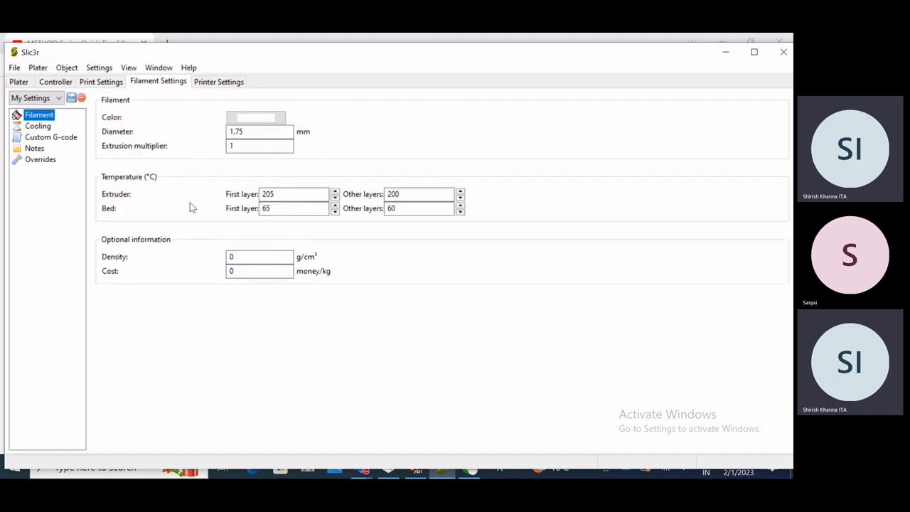
{"action": "left_click", "coordinate": [38, 127]}
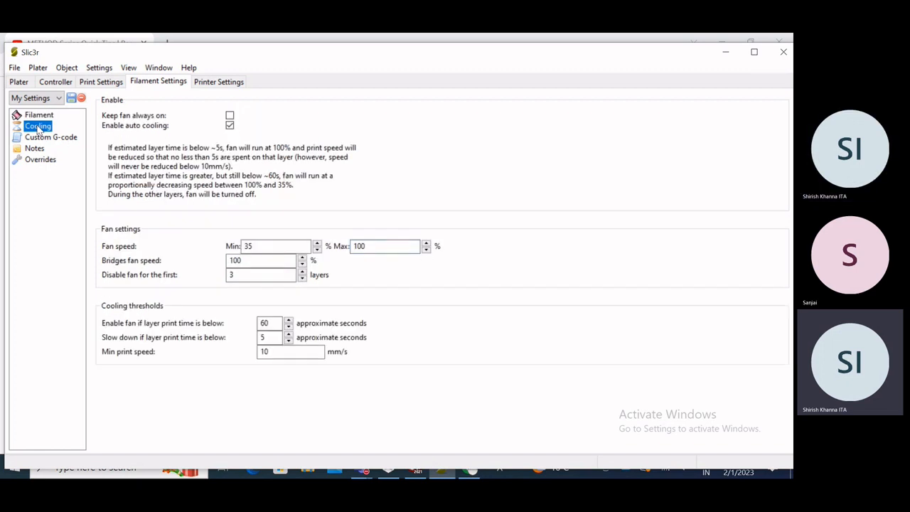
- Review the general printer settings from bed shape and extruders to print server upload, firmware and advanced options
{"action": "left_click", "coordinate": [219, 81]}
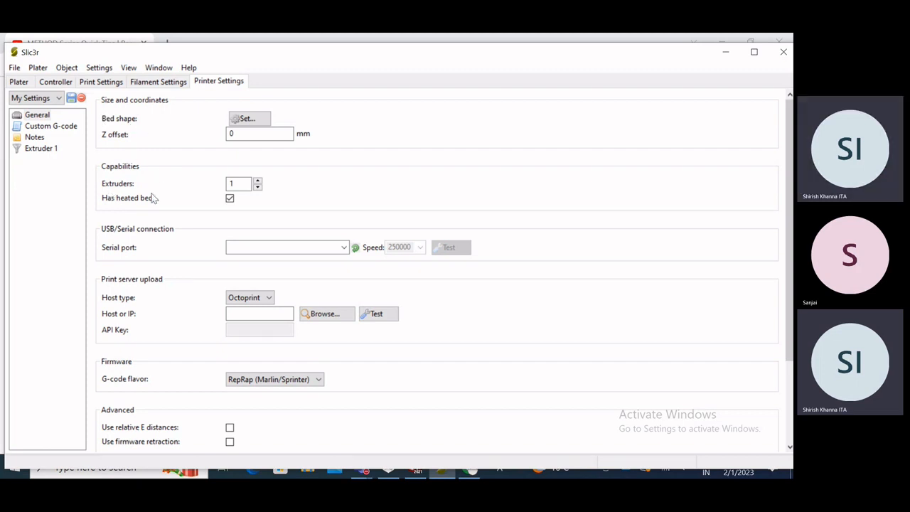
{"action": "scroll", "coordinate": [175, 246], "scroll_direction": "down", "scroll_amount": 1}
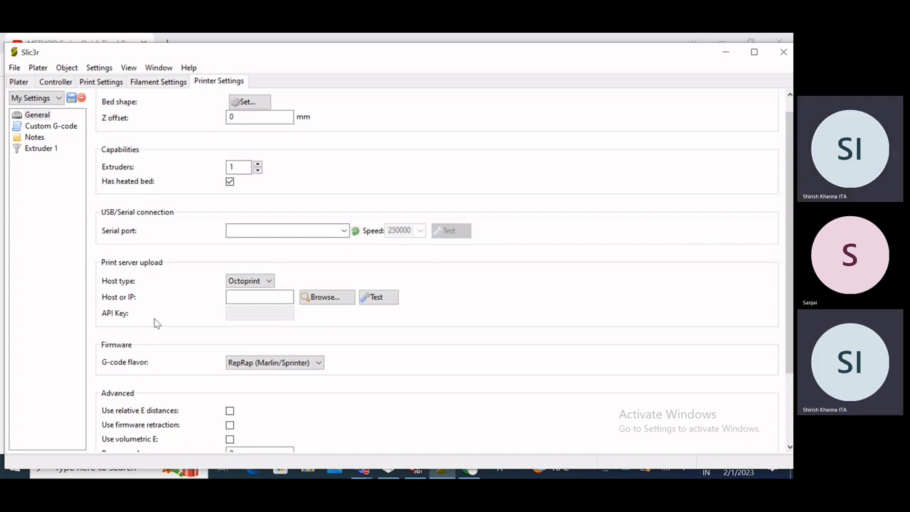
{"action": "mouse_move", "coordinate": [158, 320]}
{"action": "scroll", "coordinate": [189, 323], "scroll_direction": "down", "scroll_amount": 1}
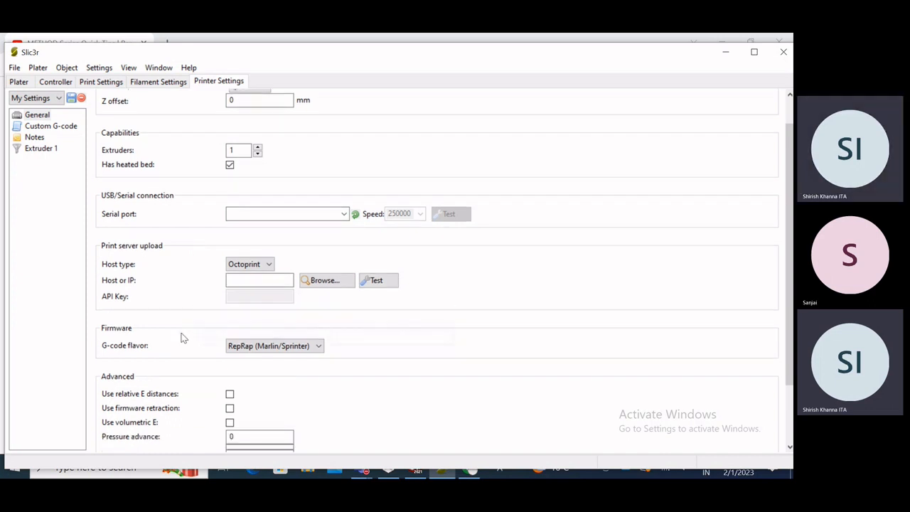
{"action": "scroll", "coordinate": [183, 321], "scroll_direction": "up", "scroll_amount": 2}
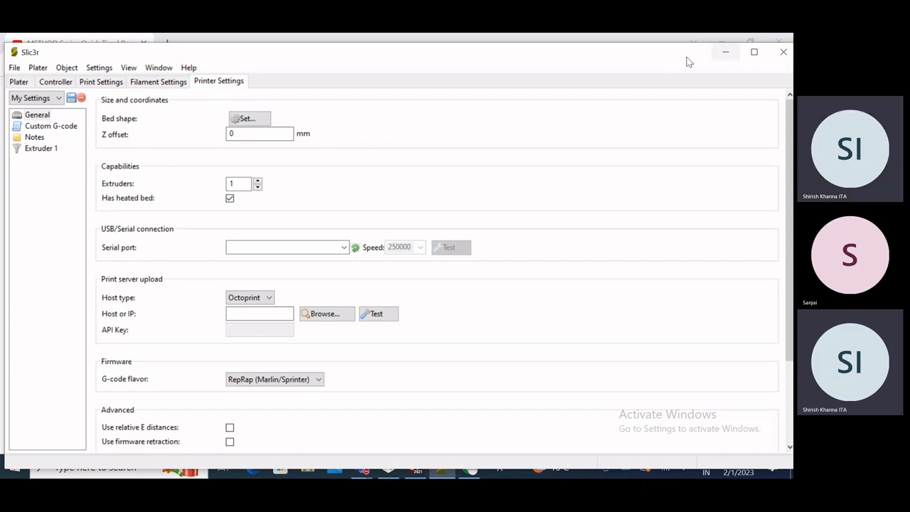
{"action": "left_click_drag", "start_coordinate": [684, 62], "coordinate": [672, 60]}
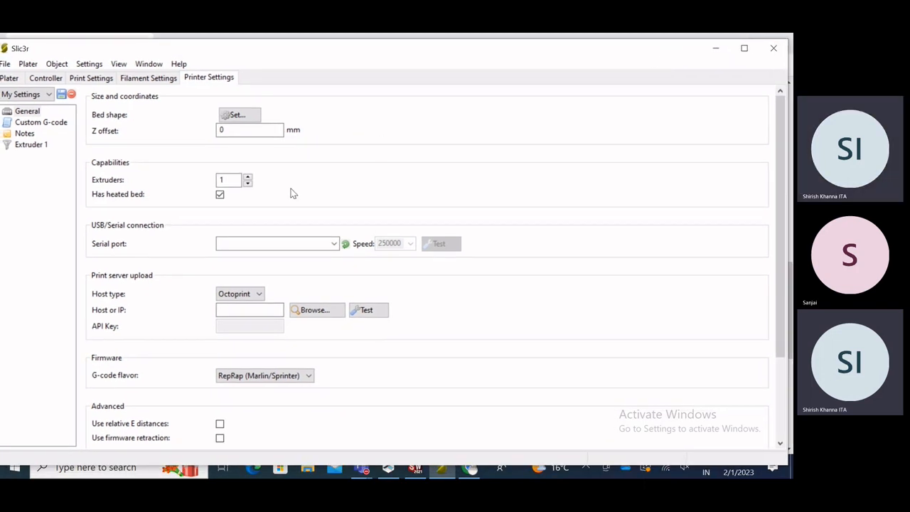
{"action": "left_click_drag", "start_coordinate": [319, 60], "coordinate": [353, 61]}
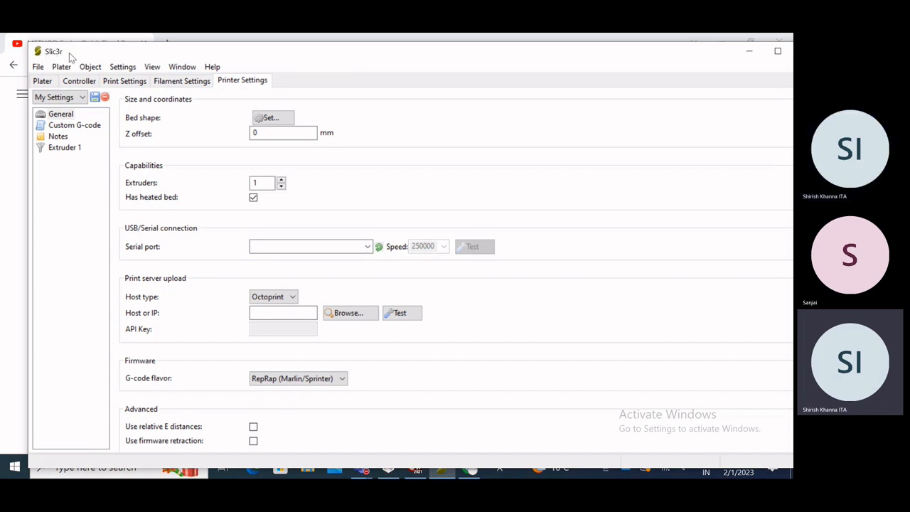
{"action": "left_click_drag", "start_coordinate": [344, 52], "coordinate": [331, 55]}
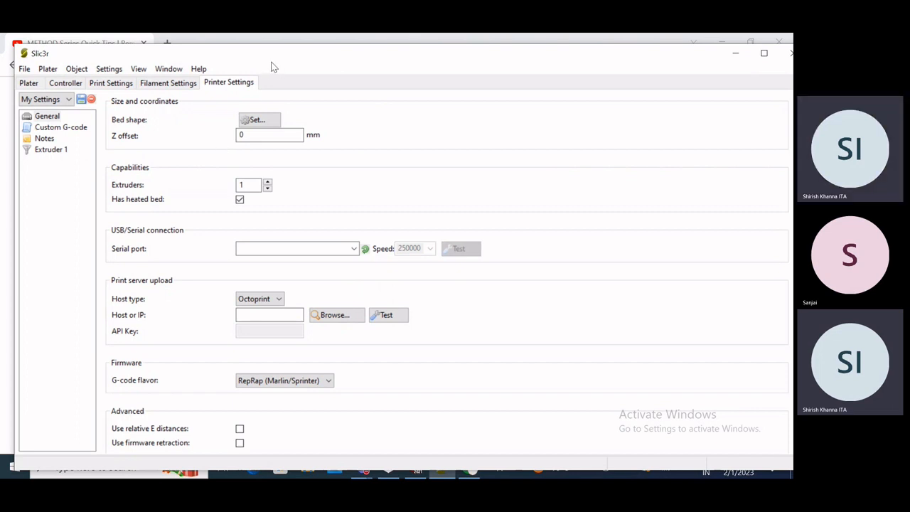
{"action": "left_click_drag", "start_coordinate": [272, 54], "coordinate": [263, 55]}
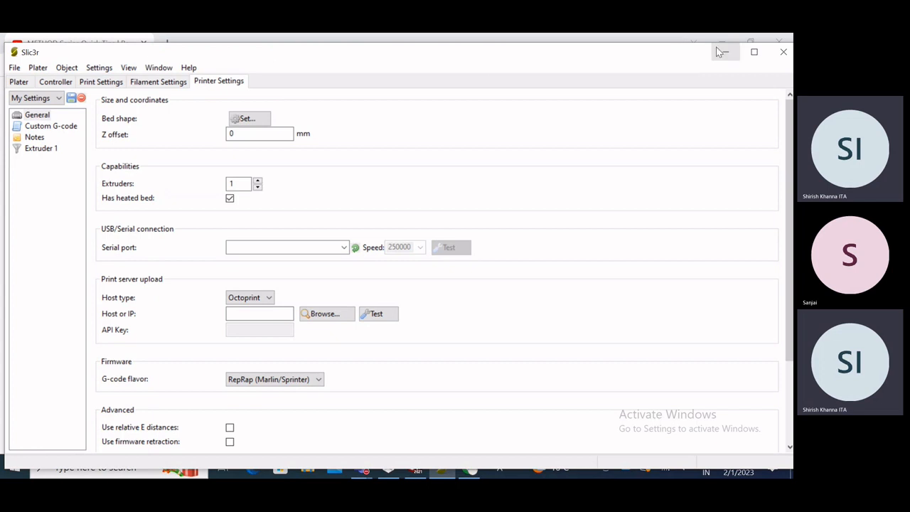
{"action": "left_click_drag", "start_coordinate": [697, 53], "coordinate": [671, 54]}
- Close Slic3r and switch to Repetier-Host to view the tablet.amf model from different angles
{"action": "left_click", "coordinate": [756, 53]}
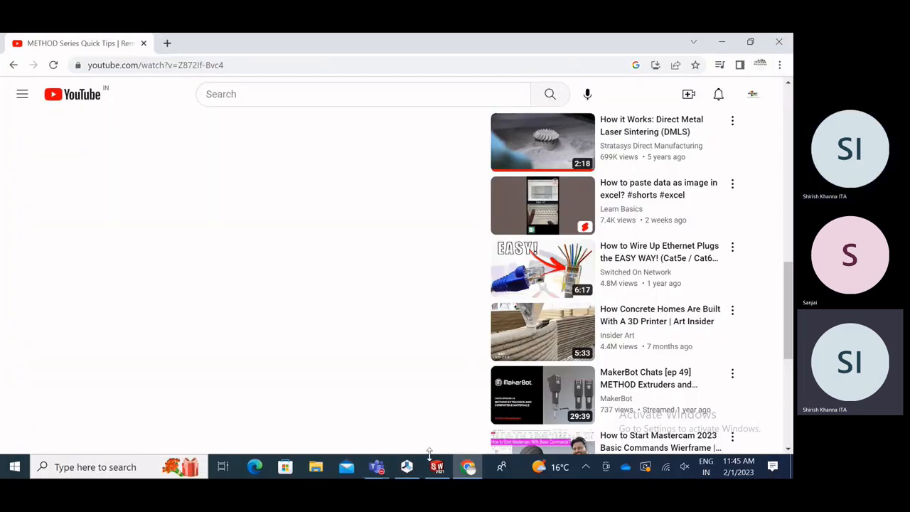
{"action": "left_click", "coordinate": [407, 466]}
{"action": "left_click_drag", "start_coordinate": [395, 337], "coordinate": [186, 235]}
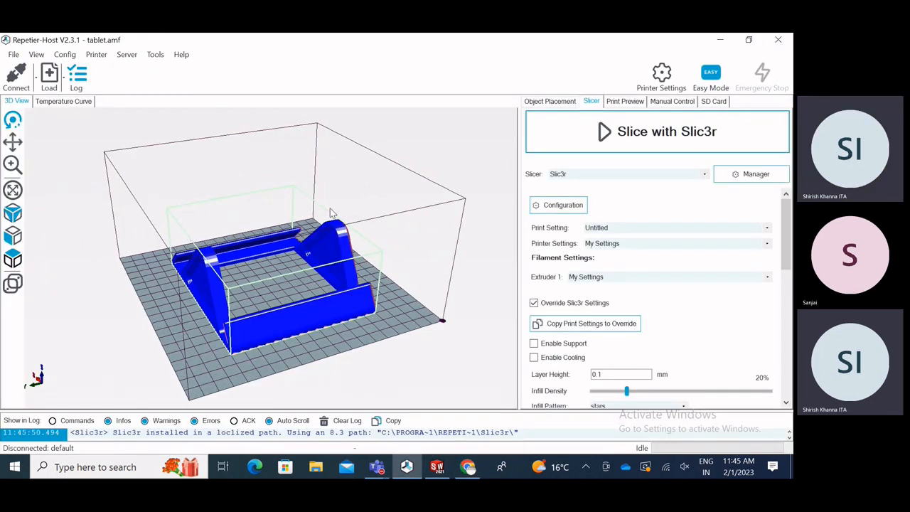
{"action": "left_click_drag", "start_coordinate": [385, 307], "coordinate": [149, 298]}
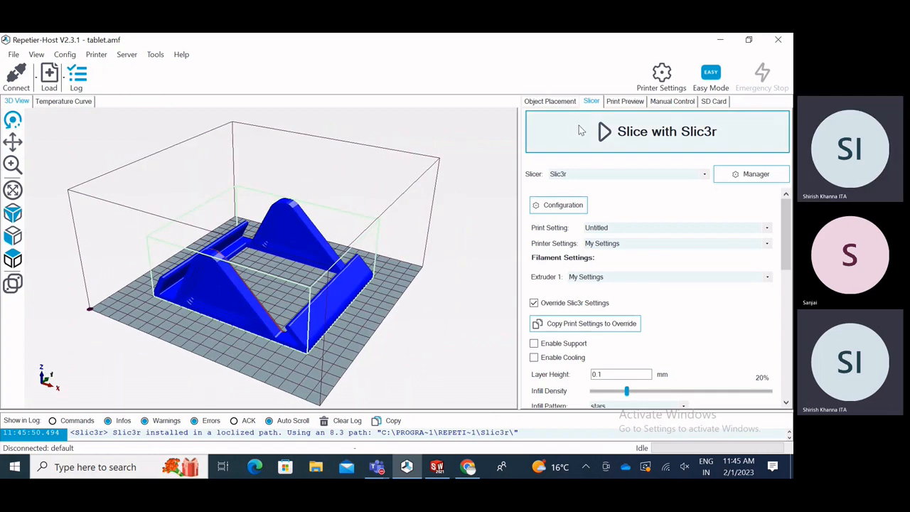
- Open the print preview after a look at the SD card files, and set the visualization to Show complete Code
{"action": "left_click", "coordinate": [715, 104]}
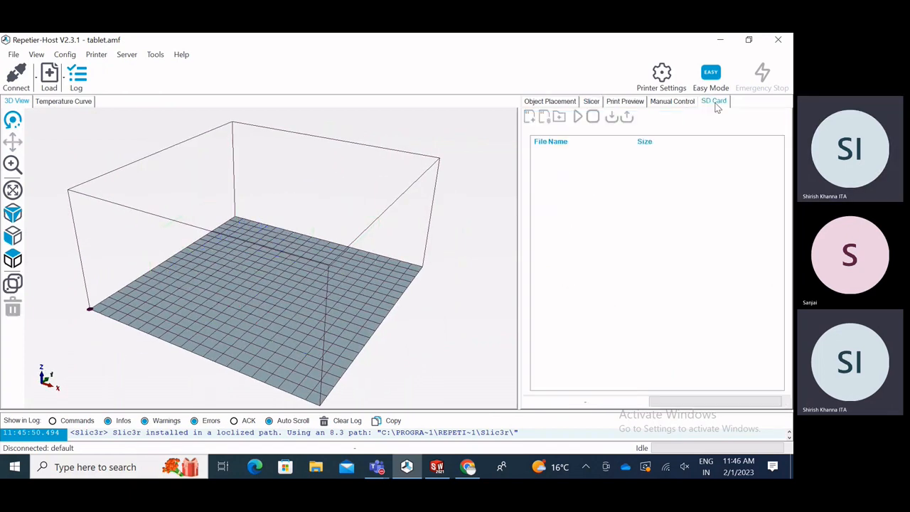
{"action": "left_click", "coordinate": [625, 104]}
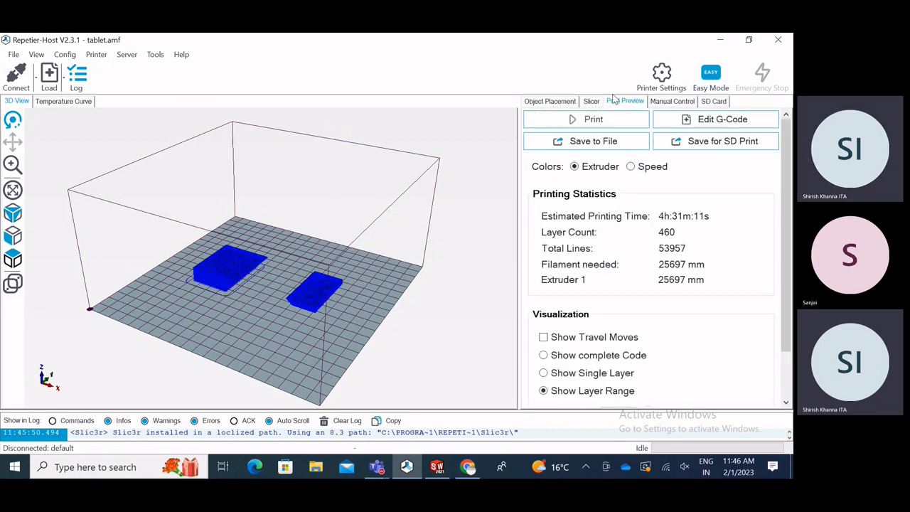
{"action": "left_click_drag", "start_coordinate": [456, 206], "coordinate": [468, 187]}
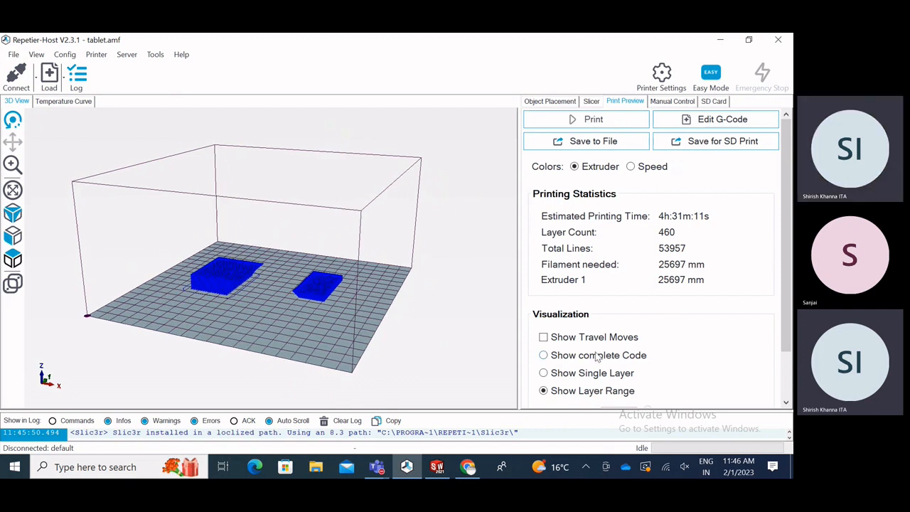
{"action": "left_click", "coordinate": [544, 339]}
{"action": "left_click", "coordinate": [544, 338]}
{"action": "left_click", "coordinate": [544, 356]}
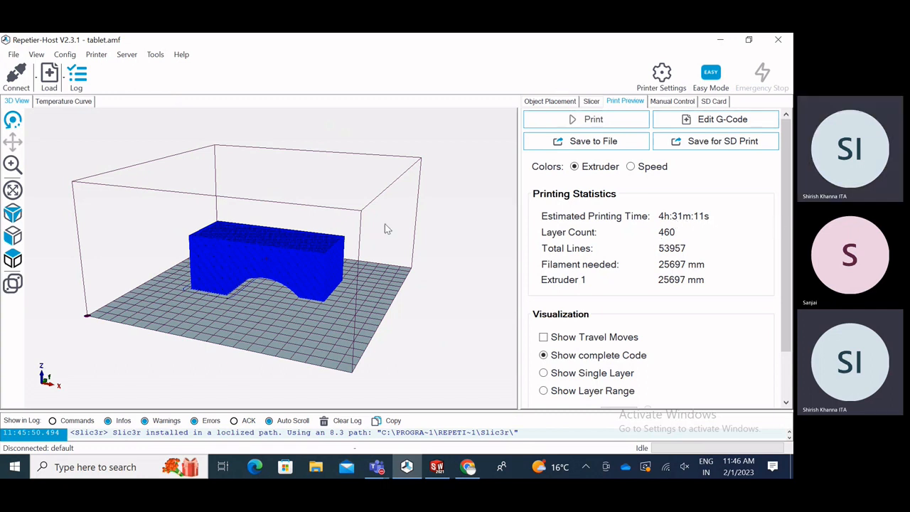
- Examine the complete sliced part from several angles along with its printing statistics and visualization options
{"action": "left_click_drag", "start_coordinate": [275, 287], "coordinate": [388, 303]}
{"action": "scroll", "coordinate": [782, 263], "scroll_direction": "down", "scroll_amount": 1}
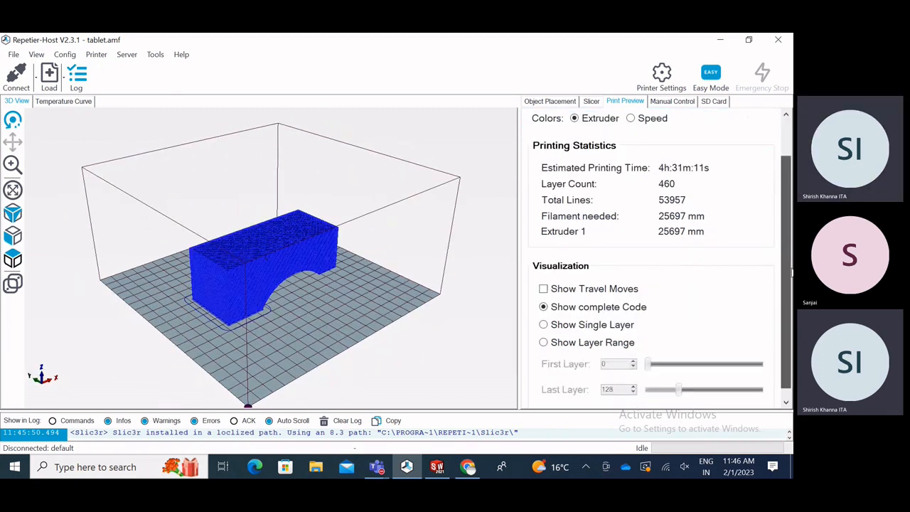
{"action": "scroll", "coordinate": [790, 272], "scroll_direction": "down", "scroll_amount": 1}
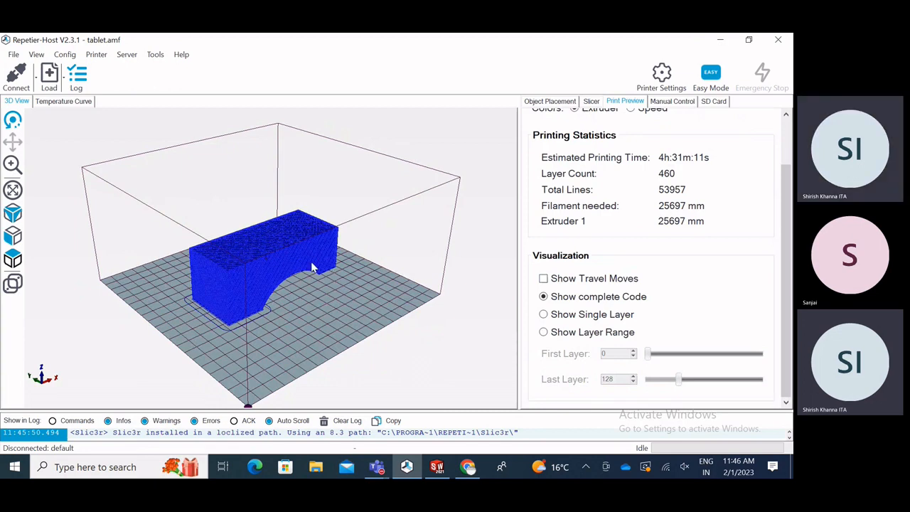
{"action": "left_click_drag", "start_coordinate": [313, 268], "coordinate": [256, 250]}
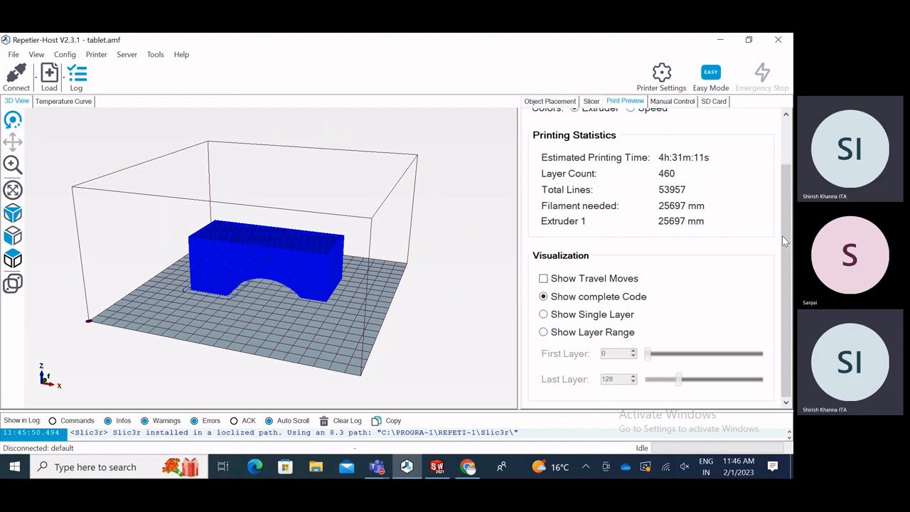
{"action": "left_click_drag", "start_coordinate": [785, 235], "coordinate": [789, 190]}
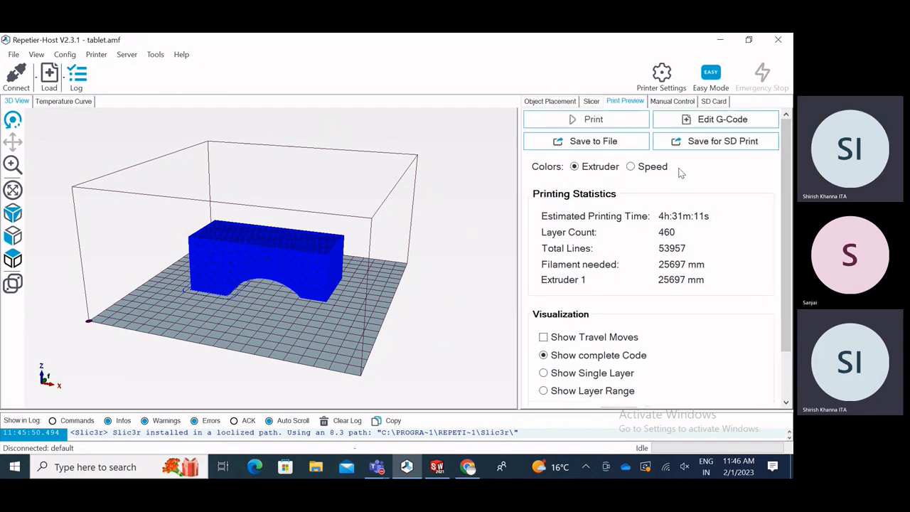
- Save the sliced print to a file named Part2 in the samkit folder, using the GCode file type
{"action": "left_click", "coordinate": [570, 143]}
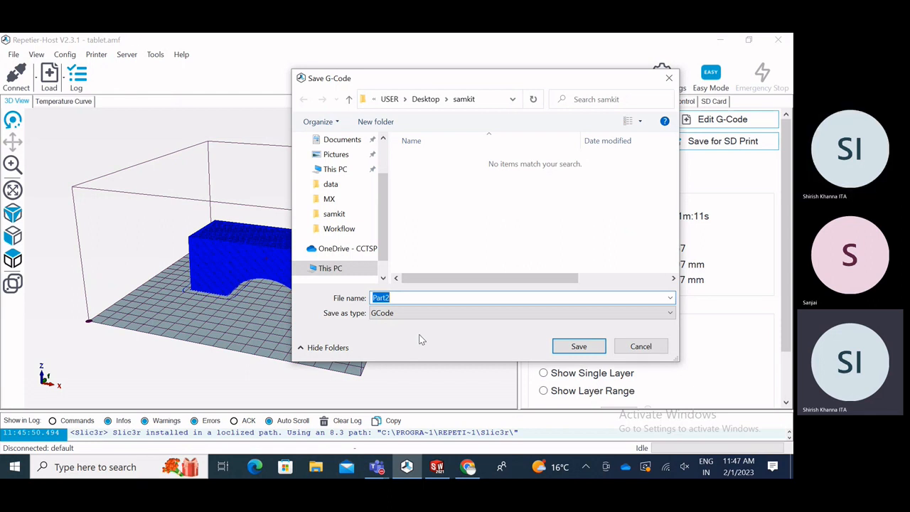
{"action": "left_click_drag", "start_coordinate": [437, 82], "coordinate": [392, 73]}
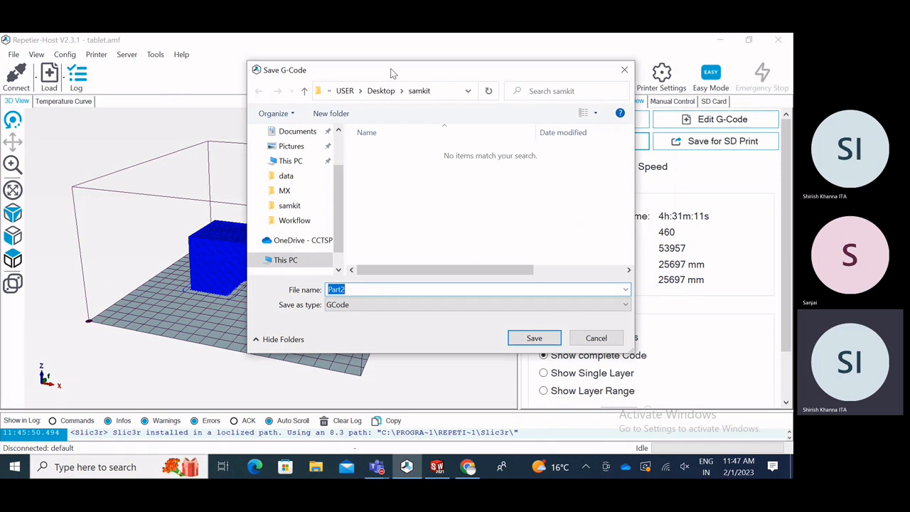
{"action": "left_click_drag", "start_coordinate": [391, 73], "coordinate": [347, 83]}
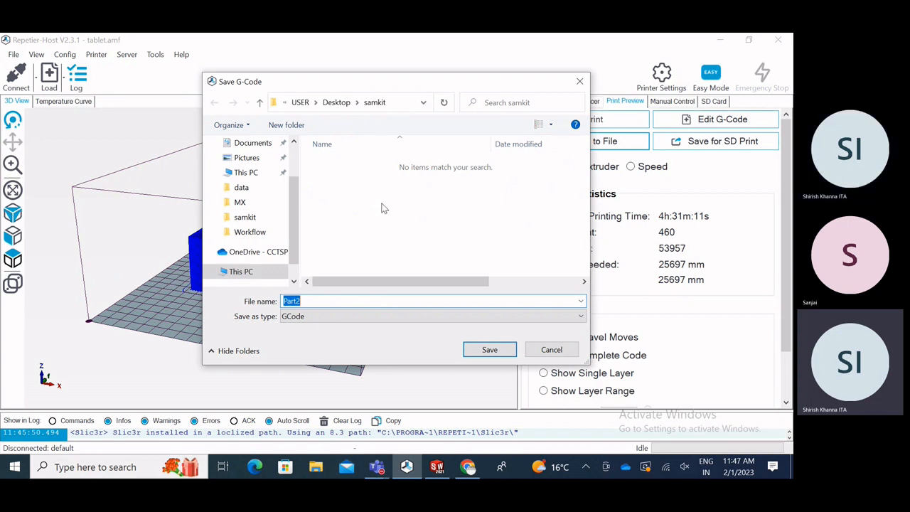
{"action": "left_click", "coordinate": [489, 349]}
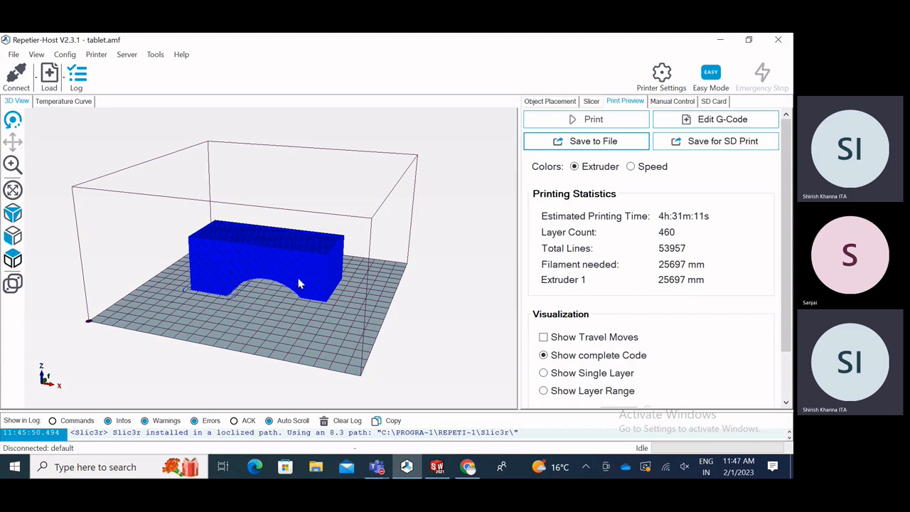
- Open the G-code for editing and read through it from the opening comments to the final slicer settings and back
{"action": "left_click_drag", "start_coordinate": [221, 319], "coordinate": [427, 284]}
{"action": "left_click", "coordinate": [715, 121]}
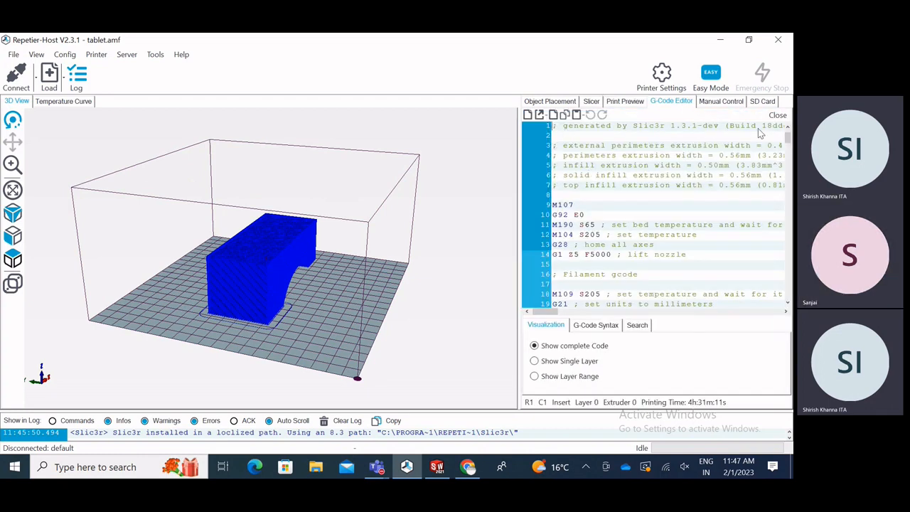
{"action": "mouse_move", "coordinate": [547, 313]}
{"action": "left_mouse_down"}
{"action": "mouse_move", "coordinate": [680, 318]}
{"action": "mouse_move", "coordinate": [546, 318]}
{"action": "left_mouse_up"}
{"action": "scroll", "coordinate": [567, 245], "scroll_direction": "down", "scroll_amount": 5}
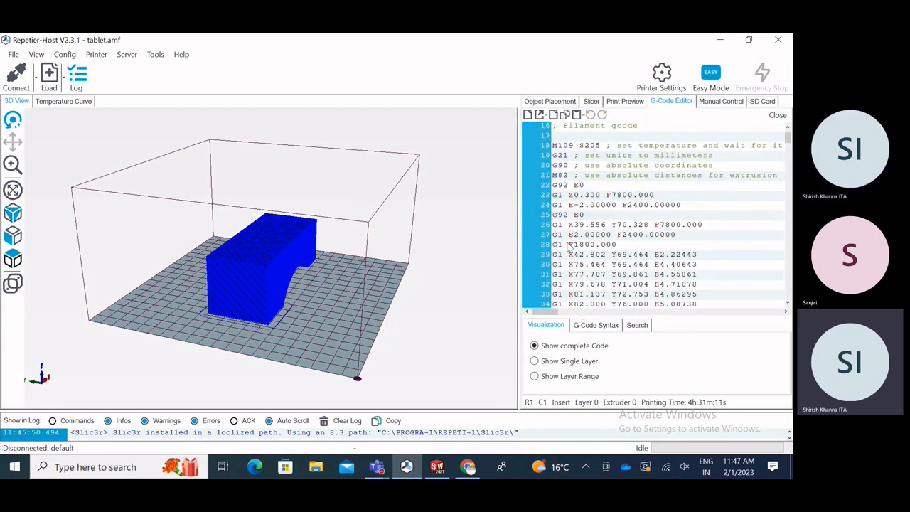
{"action": "scroll", "coordinate": [572, 245], "scroll_direction": "down", "scroll_amount": 20}
{"action": "left_click_drag", "start_coordinate": [788, 139], "coordinate": [787, 291]}
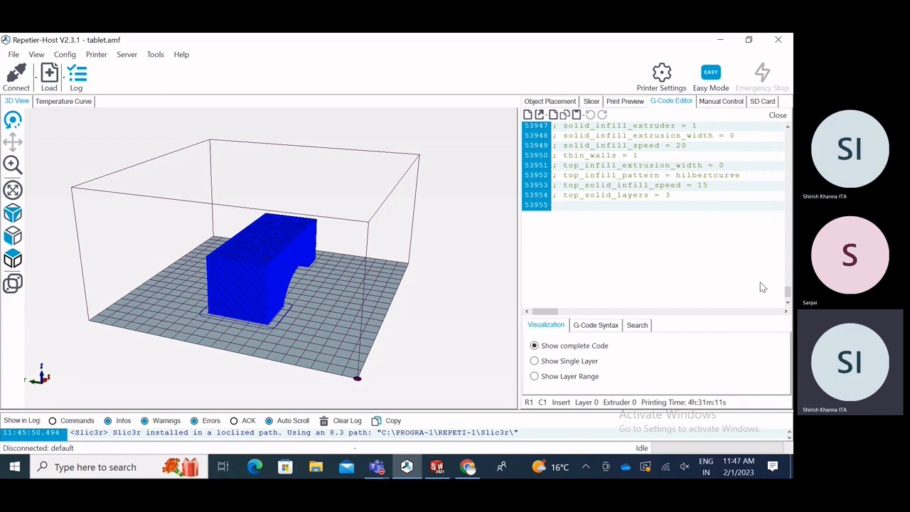
{"action": "left_click_drag", "start_coordinate": [789, 293], "coordinate": [785, 197]}
{"action": "left_click_drag", "start_coordinate": [788, 155], "coordinate": [788, 132]}
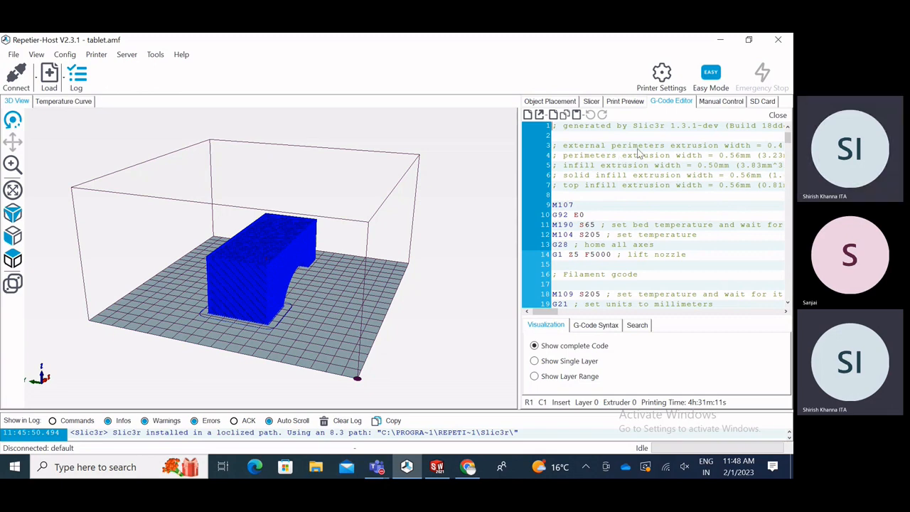
- Return to the print preview and examine the sliced part from its arched side and from above
{"action": "left_click", "coordinate": [624, 102]}
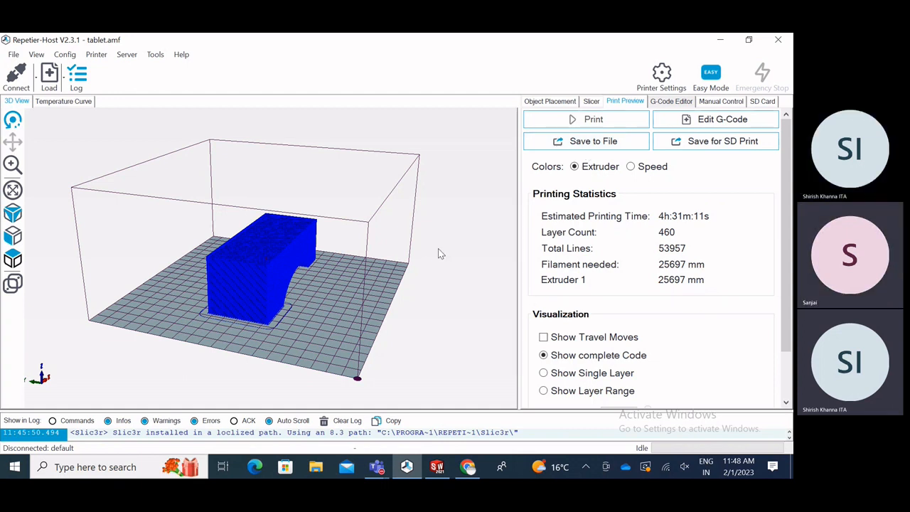
{"action": "left_click_drag", "start_coordinate": [438, 249], "coordinate": [162, 242]}
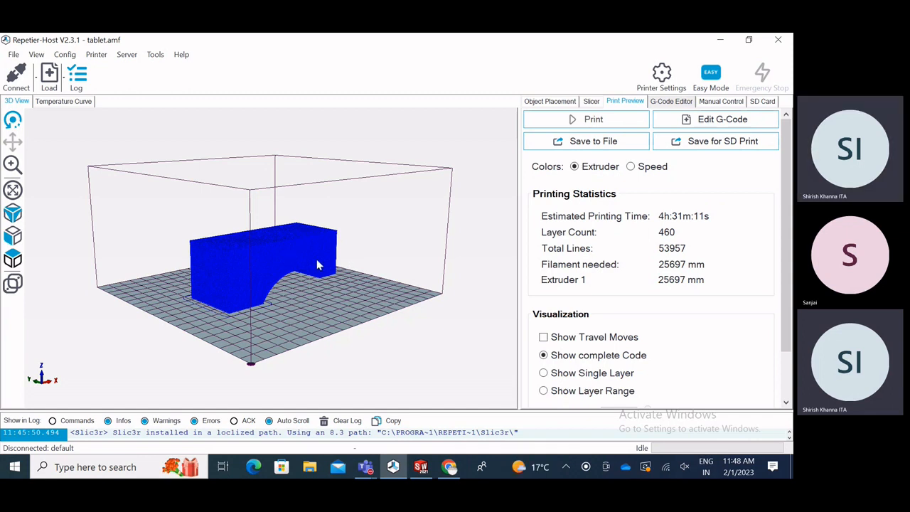
{"action": "left_click_drag", "start_coordinate": [316, 259], "coordinate": [317, 283]}
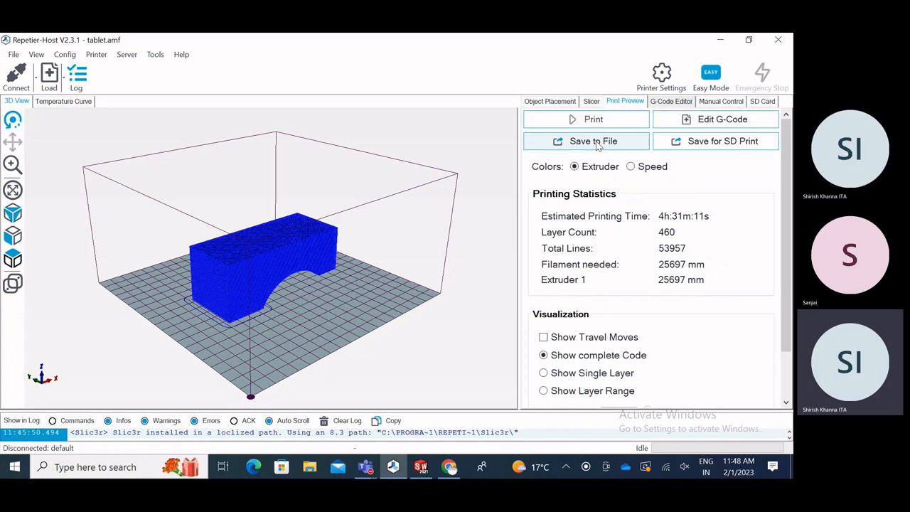
- Reopen the G-code for editing and check the printer's connection settings, leaving them without changes
{"action": "left_click", "coordinate": [712, 119]}
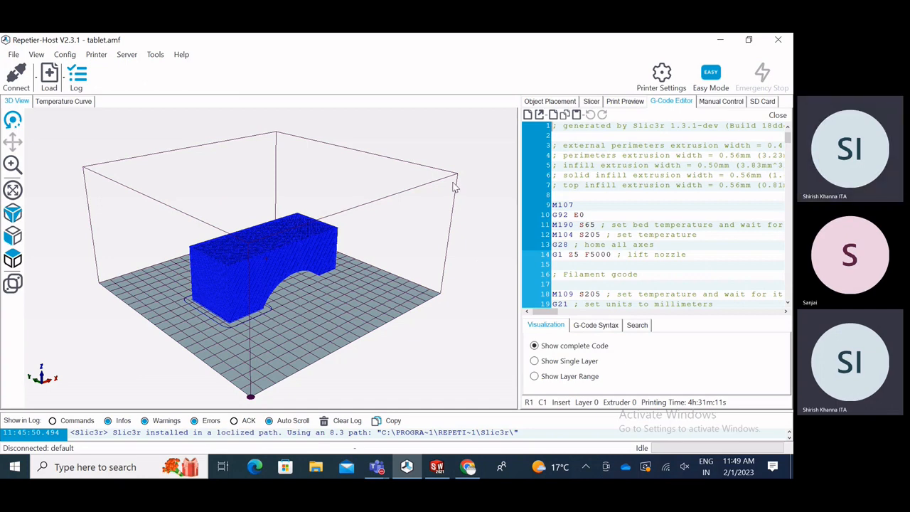
{"action": "left_click", "coordinate": [662, 76]}
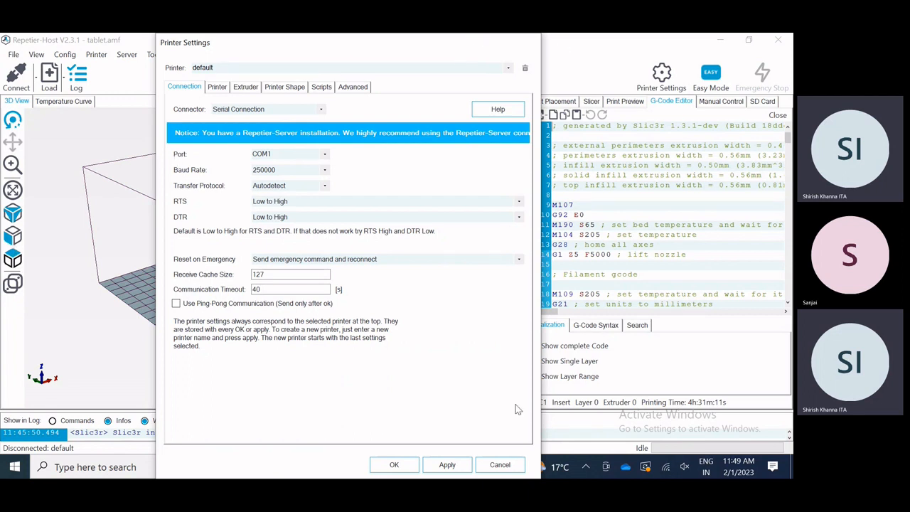
{"action": "left_click", "coordinate": [505, 466]}
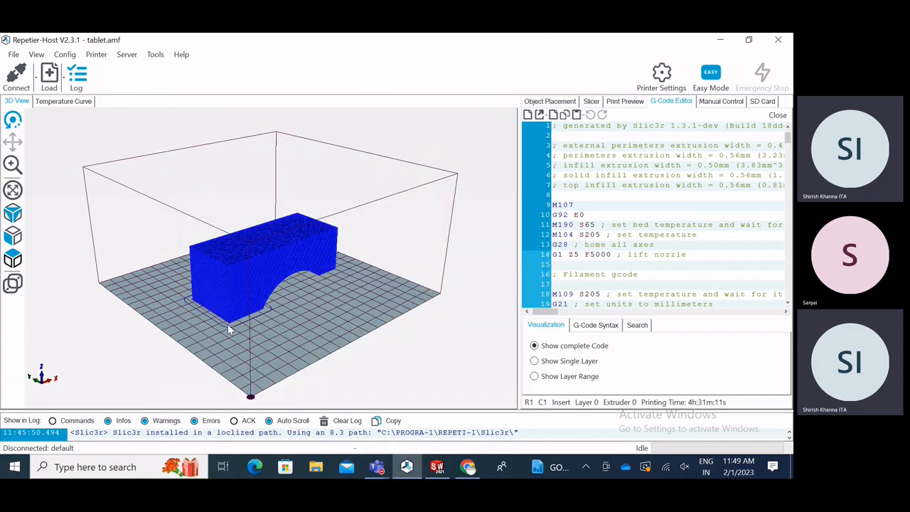
- Inspect the part's sliced layers, infill and surrounding outline on the bed from the front and from directly above
{"action": "left_click_drag", "start_coordinate": [321, 336], "coordinate": [191, 300]}
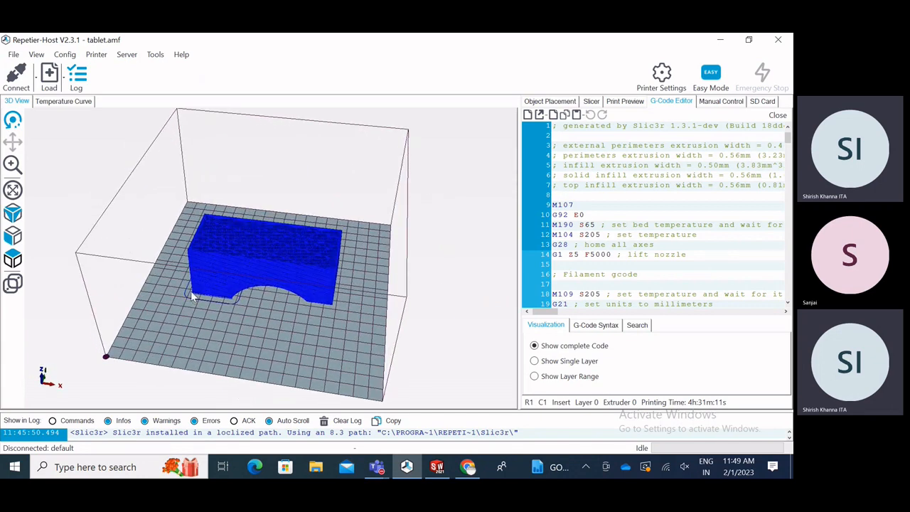
{"action": "left_click_drag", "start_coordinate": [190, 291], "coordinate": [208, 310]}
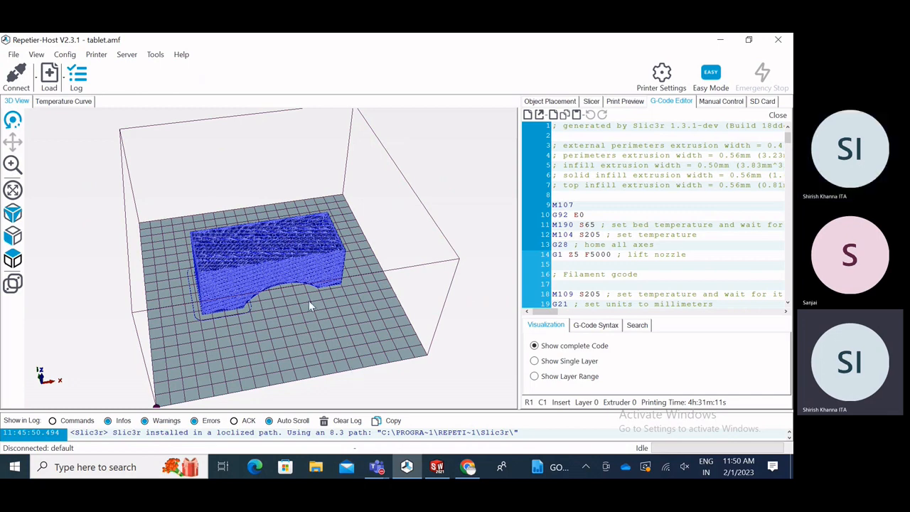
{"action": "left_click_drag", "start_coordinate": [308, 300], "coordinate": [220, 257]}
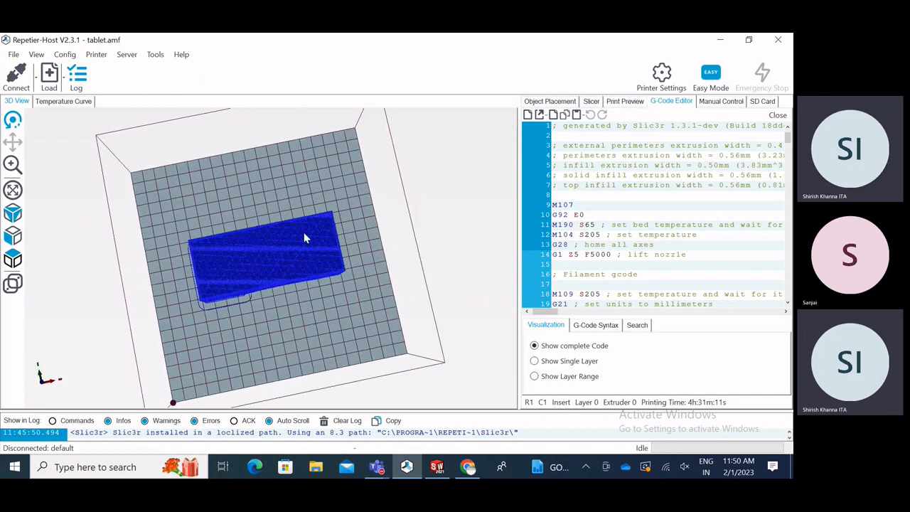
{"action": "left_click_drag", "start_coordinate": [306, 283], "coordinate": [305, 298]}
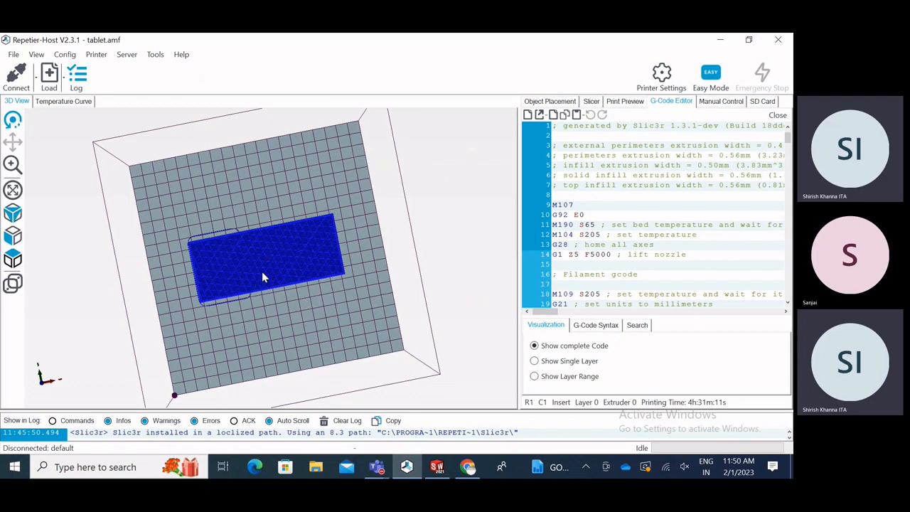
{"action": "left_click_drag", "start_coordinate": [263, 273], "coordinate": [277, 234]}
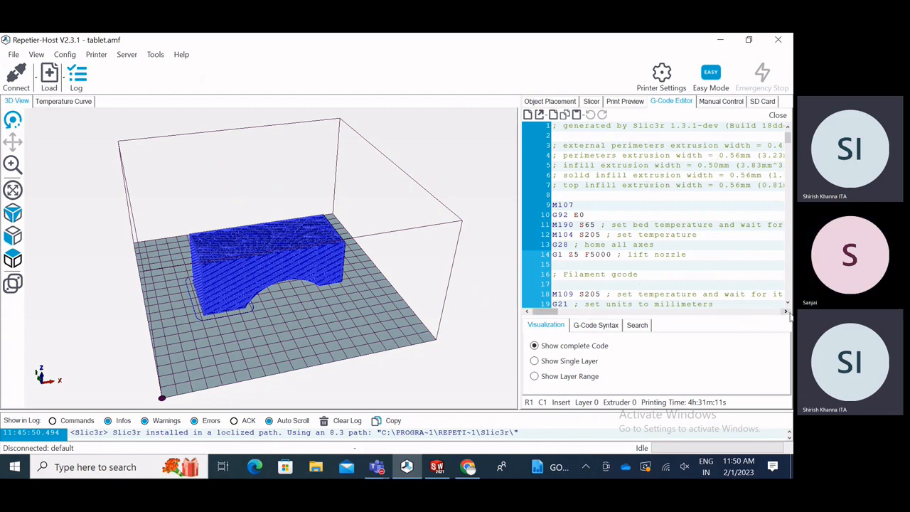
- Read the G-code's width comments, temperature, homing and extrusion commands, and compare them with the part seen from other angles
{"action": "left_click", "coordinate": [786, 312]}
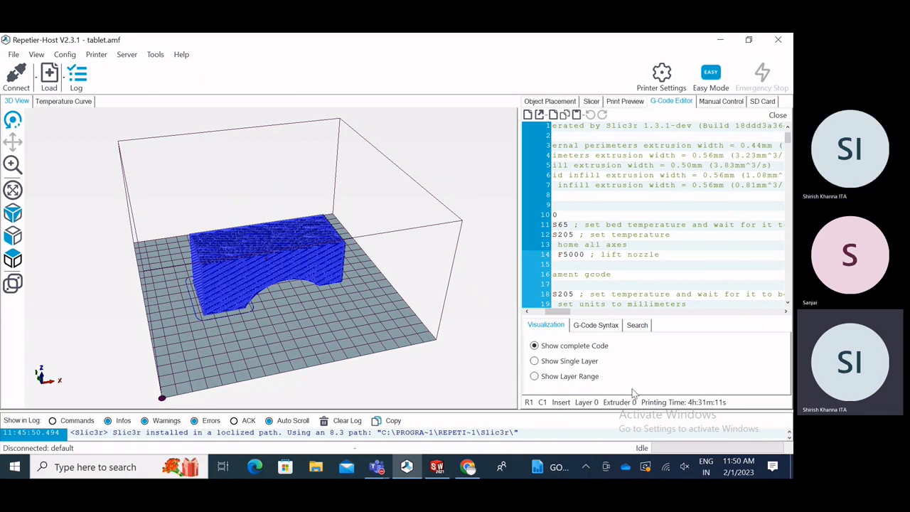
{"action": "left_click_drag", "start_coordinate": [562, 313], "coordinate": [540, 316]}
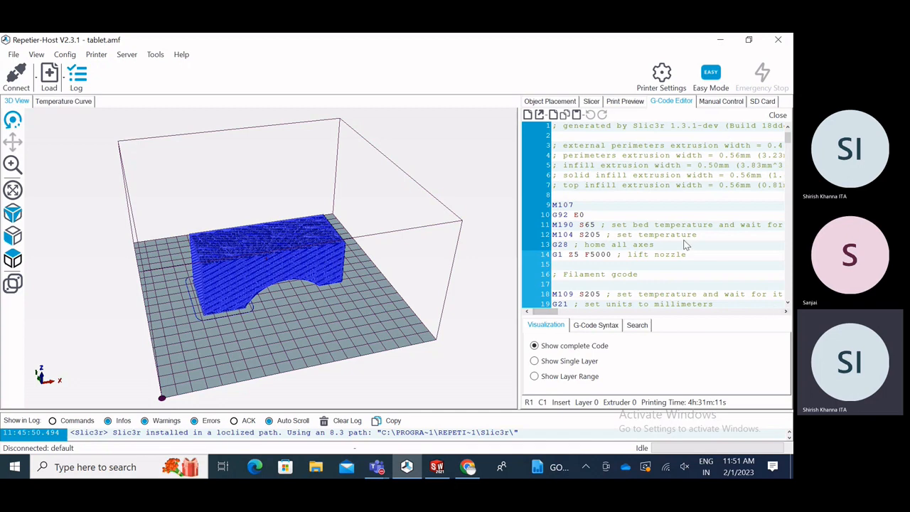
{"action": "scroll", "coordinate": [687, 245], "scroll_direction": "down", "scroll_amount": 2}
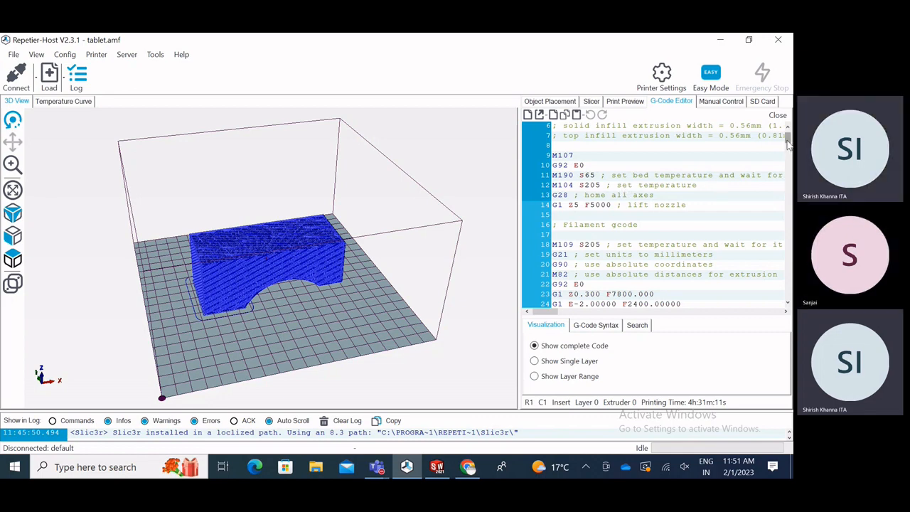
{"action": "left_click_drag", "start_coordinate": [787, 141], "coordinate": [790, 143]}
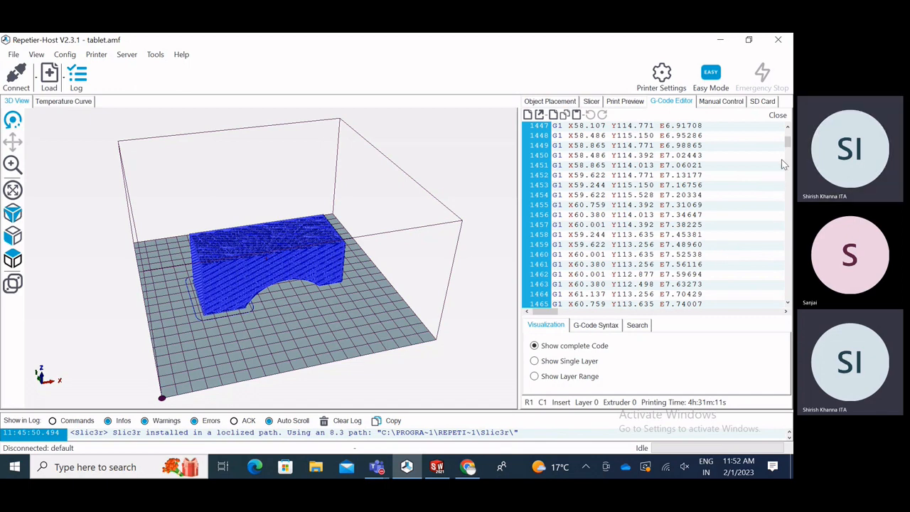
{"action": "mouse_move", "coordinate": [788, 141]}
{"action": "left_mouse_down"}
{"action": "mouse_move", "coordinate": [787, 169]}
{"action": "mouse_move", "coordinate": [787, 134]}
{"action": "left_mouse_up"}
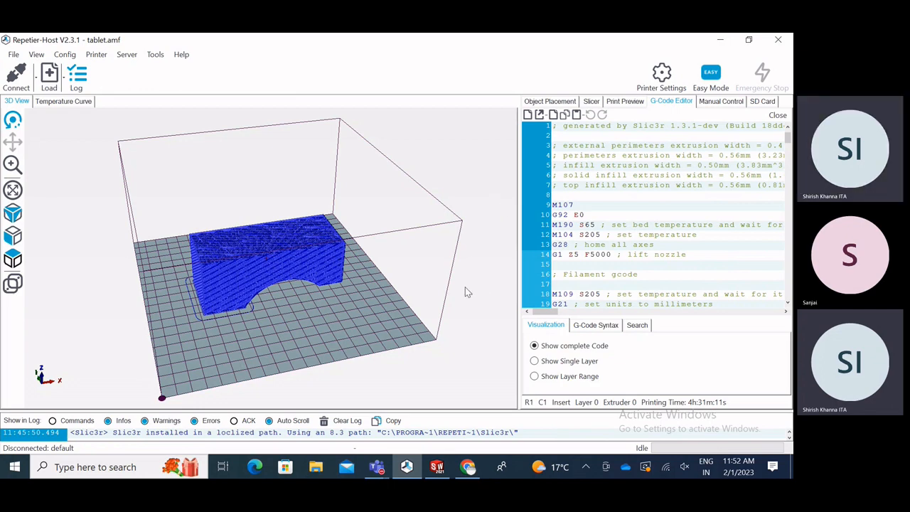
{"action": "left_click_drag", "start_coordinate": [389, 310], "coordinate": [390, 286]}
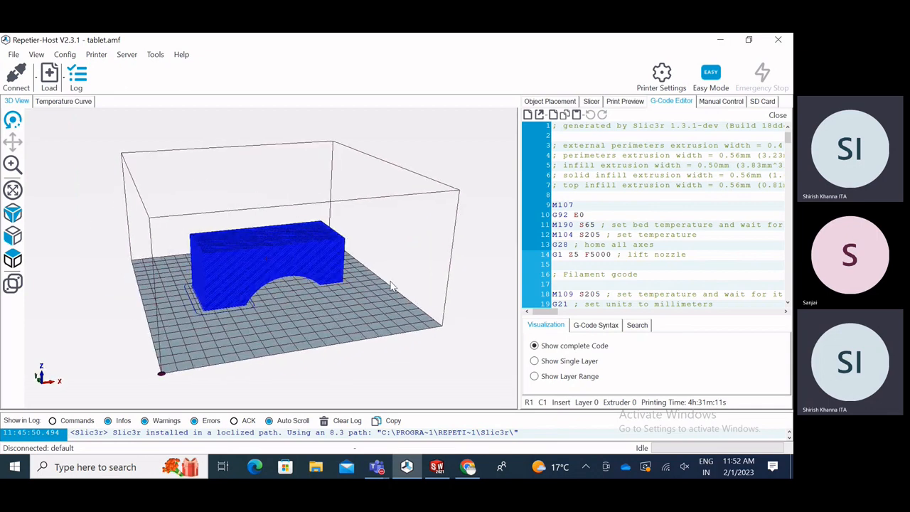
{"action": "left_click_drag", "start_coordinate": [419, 254], "coordinate": [441, 262]}
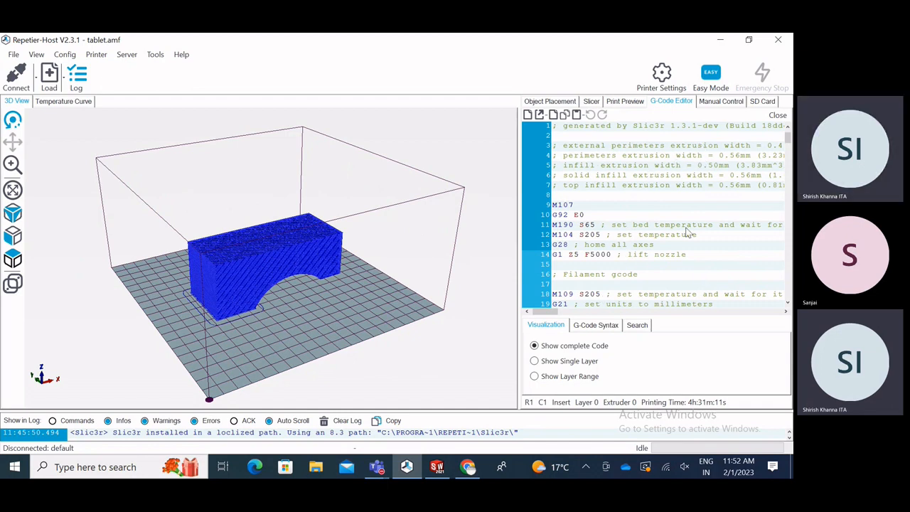
- Minimize the open windows, open the samkit folder on the desktop and select the Part2 file dated 11:47 AM
{"action": "left_click", "coordinate": [721, 40]}
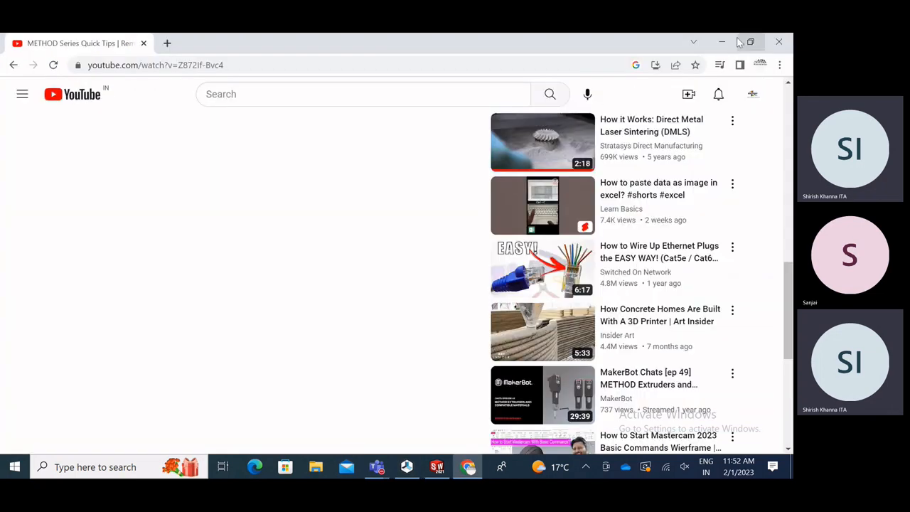
{"action": "left_click", "coordinate": [721, 41]}
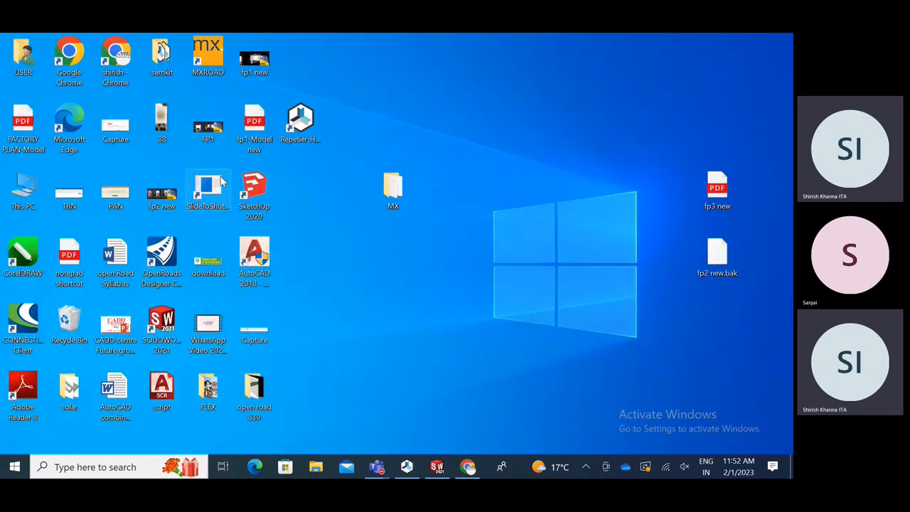
{"action": "double_click", "coordinate": [176, 60]}
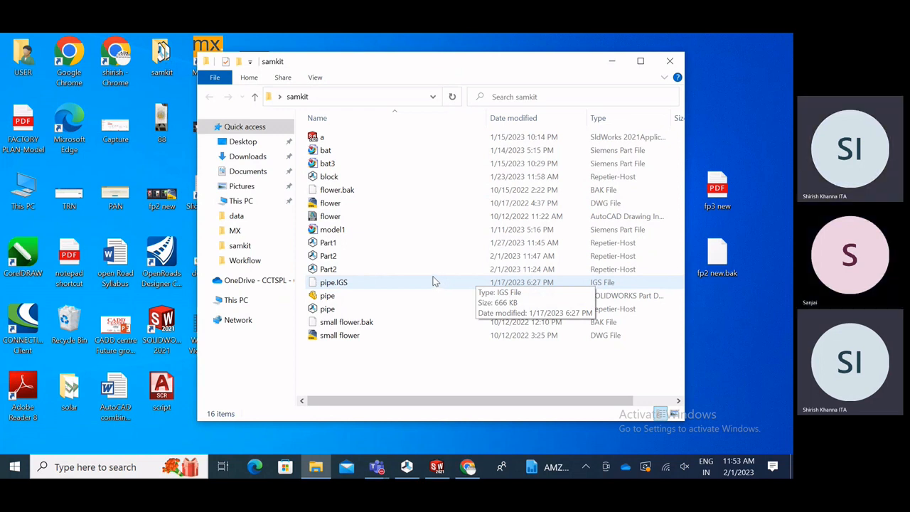
{"action": "left_click", "coordinate": [521, 259]}
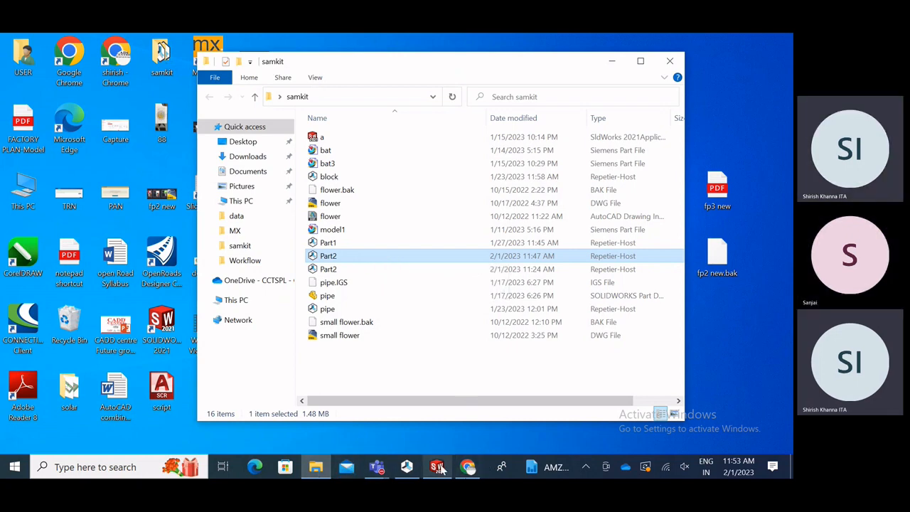
- Switch back to Repetier-Host and check the Part2 G-code in the save location without saving again
{"action": "left_click", "coordinate": [405, 466]}
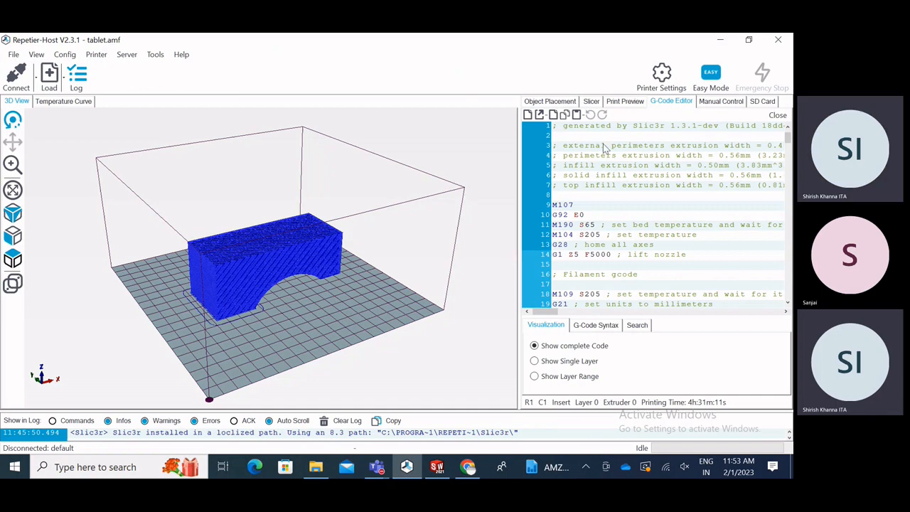
{"action": "left_click", "coordinate": [585, 146]}
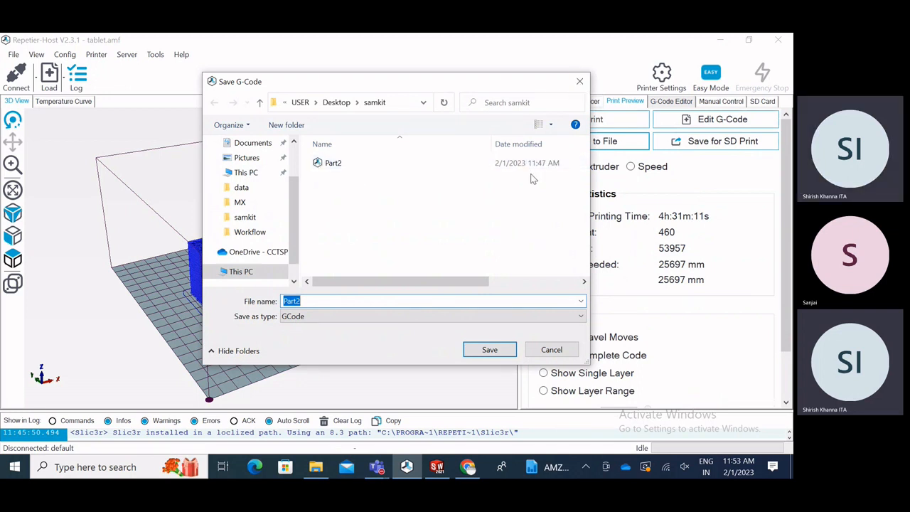
{"action": "left_click", "coordinate": [579, 81]}
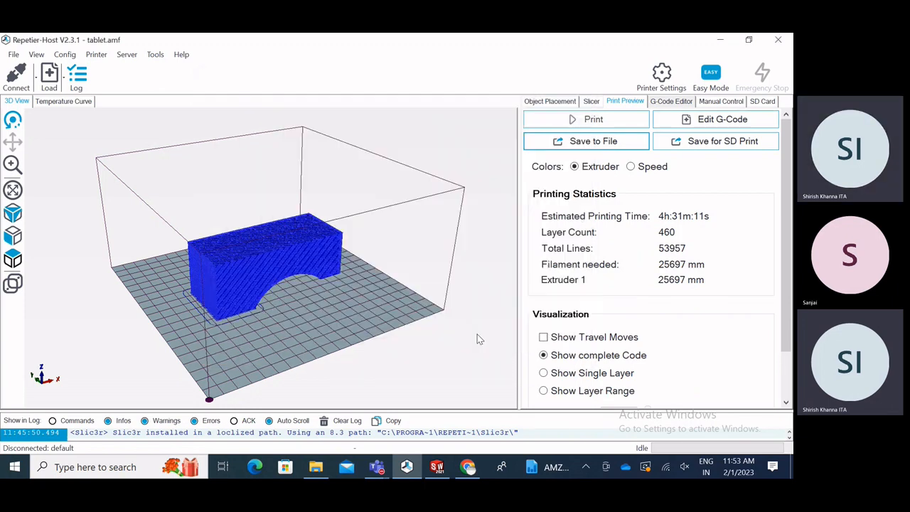
- Check the properties of the Part2 file dated 11:47 AM in the samkit folder, including its type, location and size, and close the folder
{"action": "left_click", "coordinate": [316, 466]}
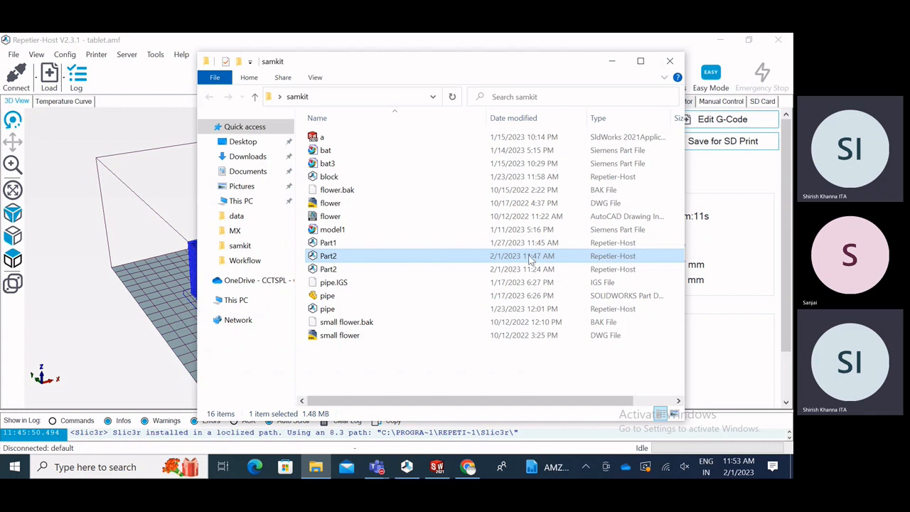
{"action": "double_click", "coordinate": [343, 258]}
{"action": "right_click", "coordinate": [339, 257]}
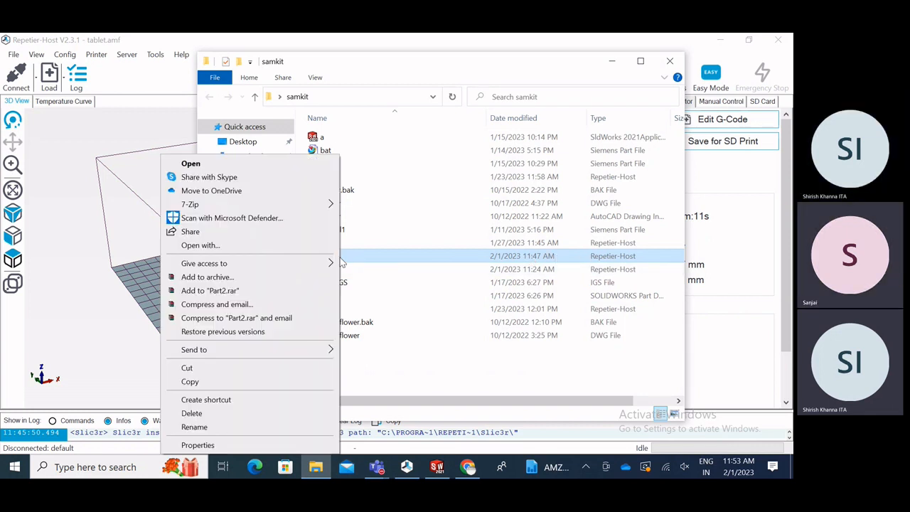
{"action": "left_click", "coordinate": [230, 447]}
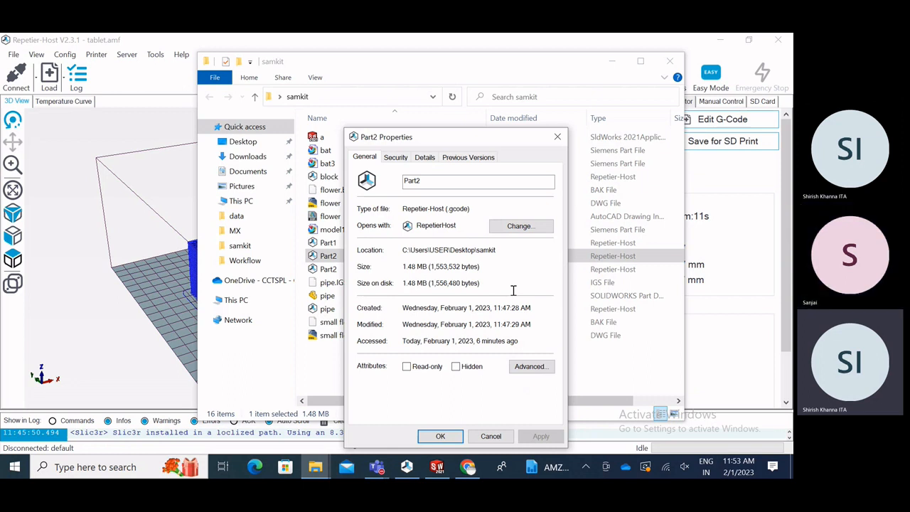
{"action": "left_click_drag", "start_coordinate": [495, 136], "coordinate": [409, 93]}
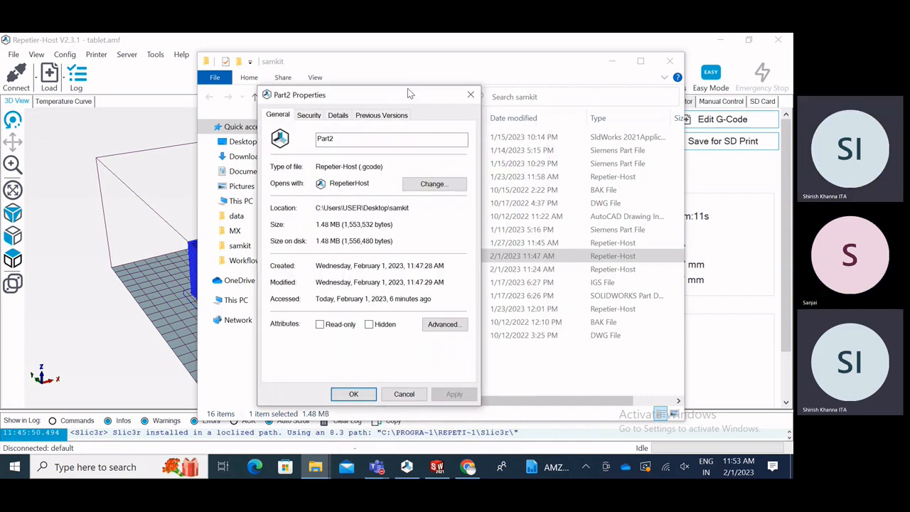
{"action": "left_click", "coordinate": [470, 95]}
{"action": "left_click_drag", "start_coordinate": [576, 64], "coordinate": [490, 65]}
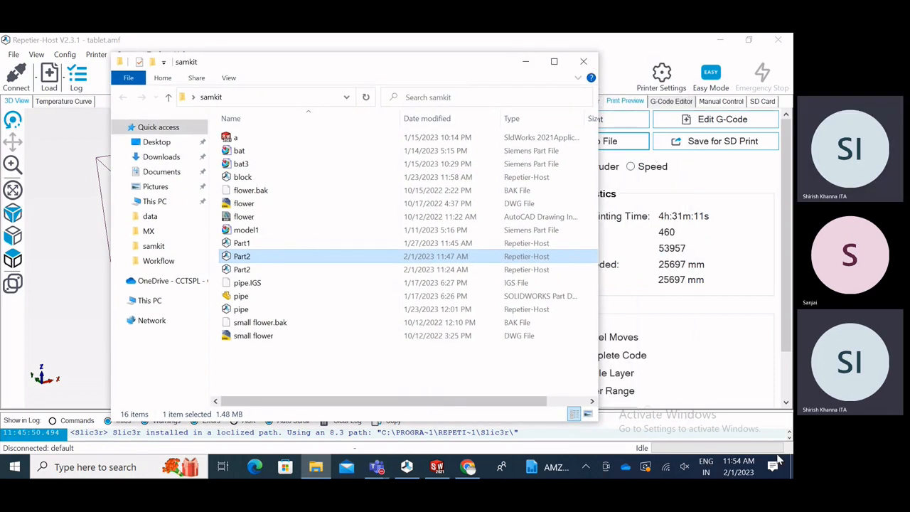
{"action": "left_click", "coordinate": [583, 63]}
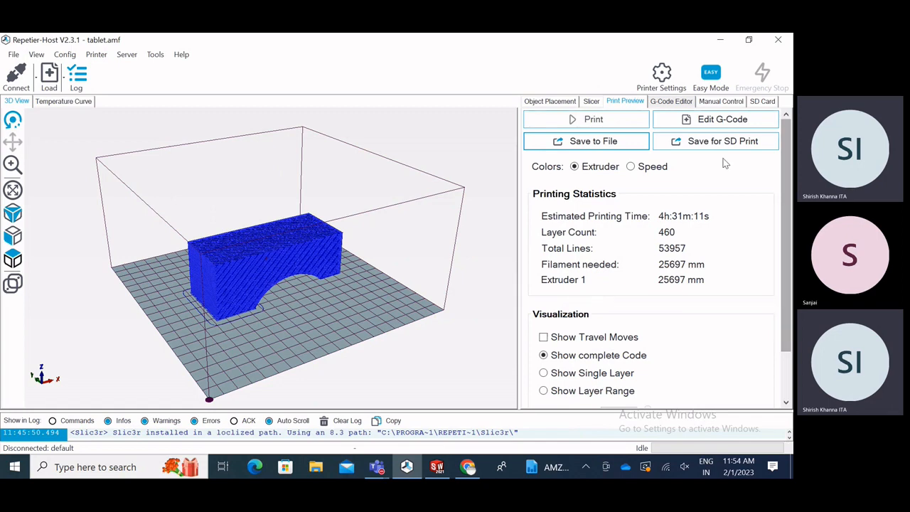
- Review the options for saving the G-code for SD print, and leave without saving
{"action": "left_click", "coordinate": [700, 143]}
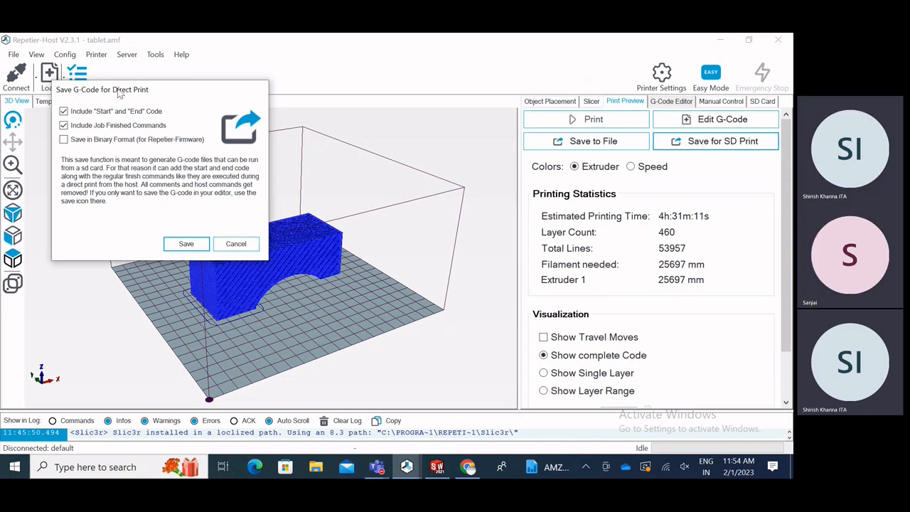
{"action": "left_click_drag", "start_coordinate": [120, 93], "coordinate": [347, 98]}
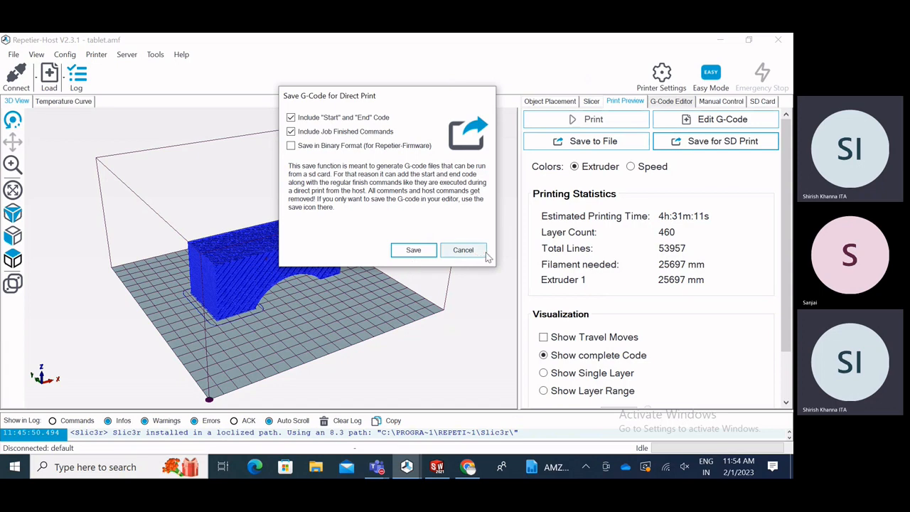
{"action": "left_click", "coordinate": [464, 249]}
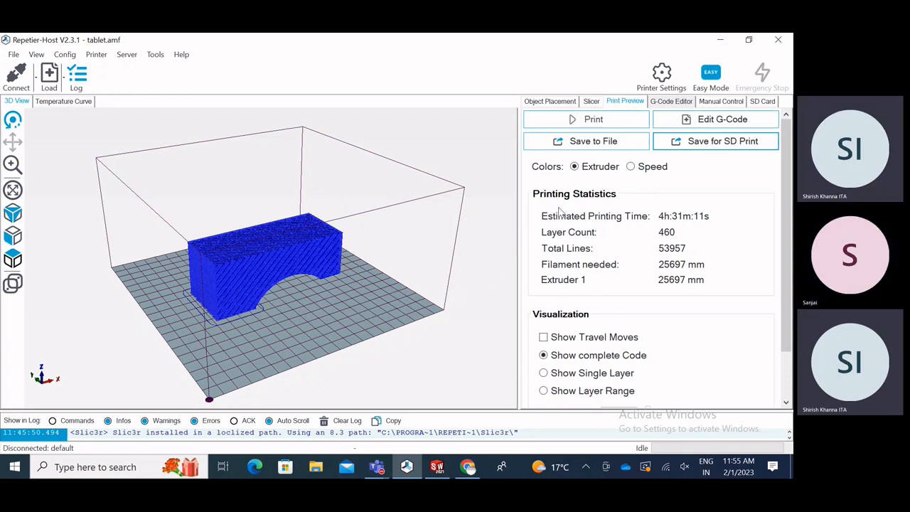
- Compare the samkit files offered for import under All files and under GCode/3D-Files, without loading any
{"action": "left_click", "coordinate": [66, 85]}
{"action": "left_click", "coordinate": [49, 73]}
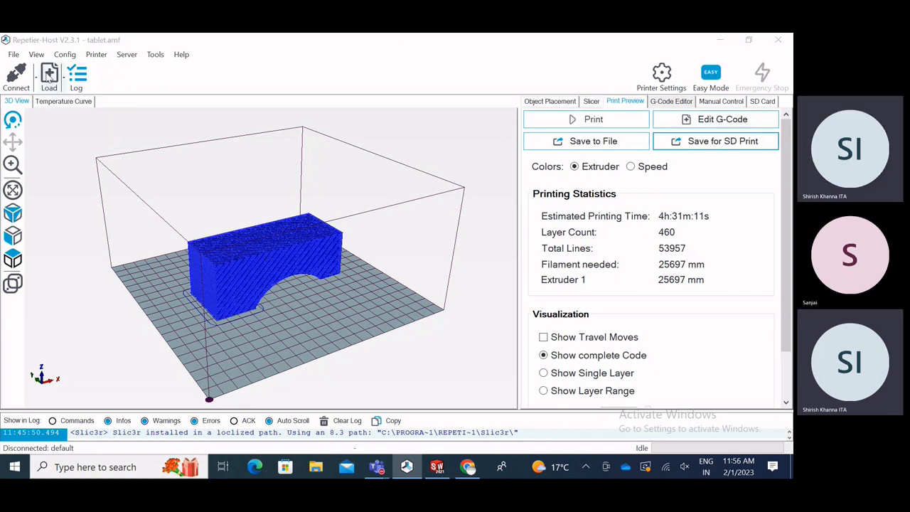
{"action": "left_click", "coordinate": [531, 332]}
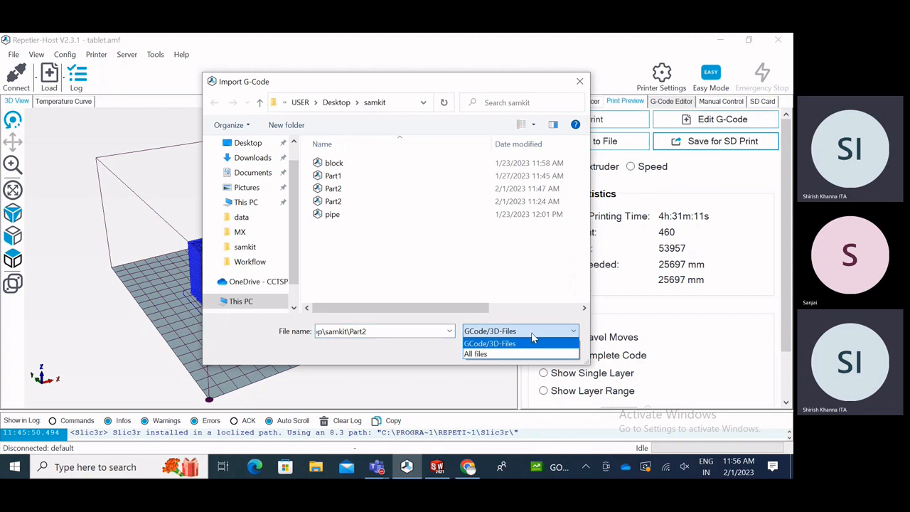
{"action": "left_click", "coordinate": [511, 355]}
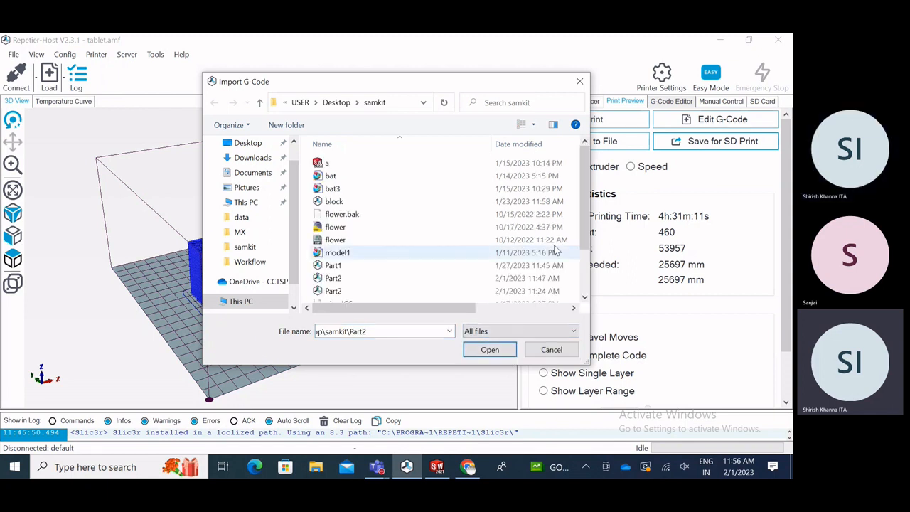
{"action": "left_click", "coordinate": [516, 332]}
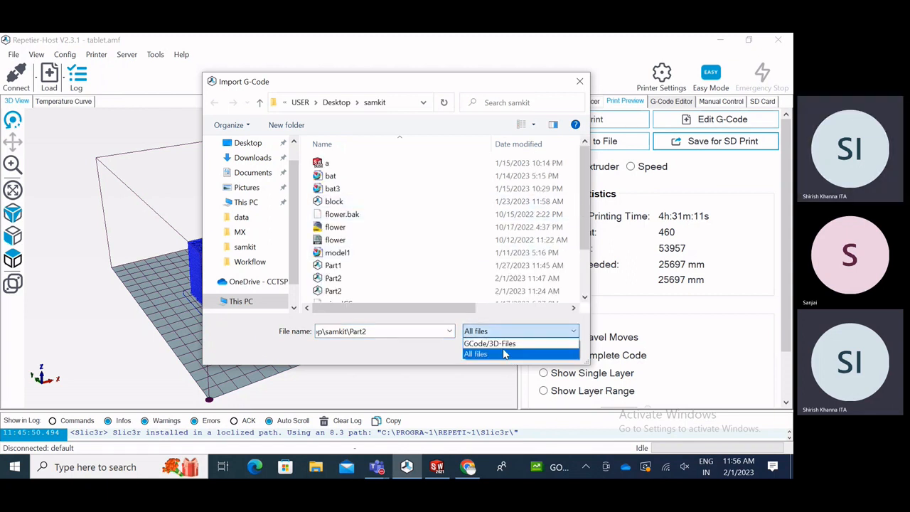
{"action": "left_click", "coordinate": [504, 343]}
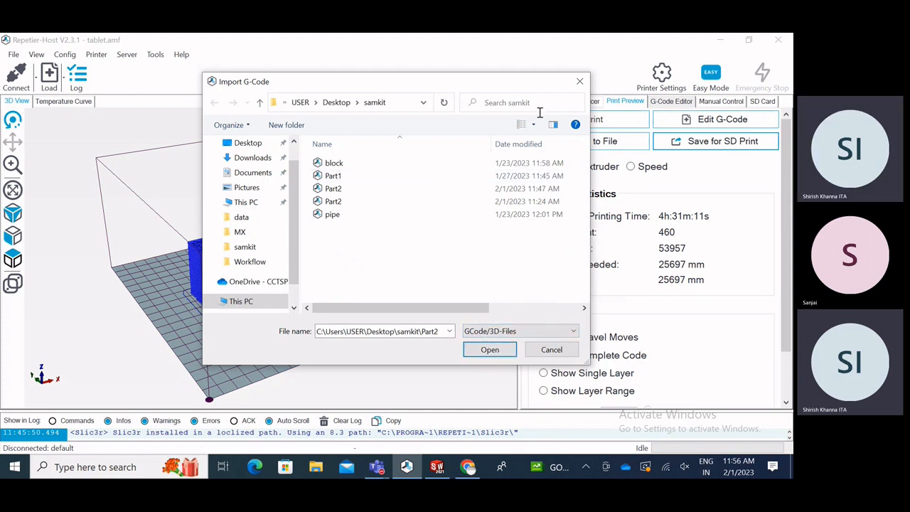
{"action": "left_click", "coordinate": [580, 82]}
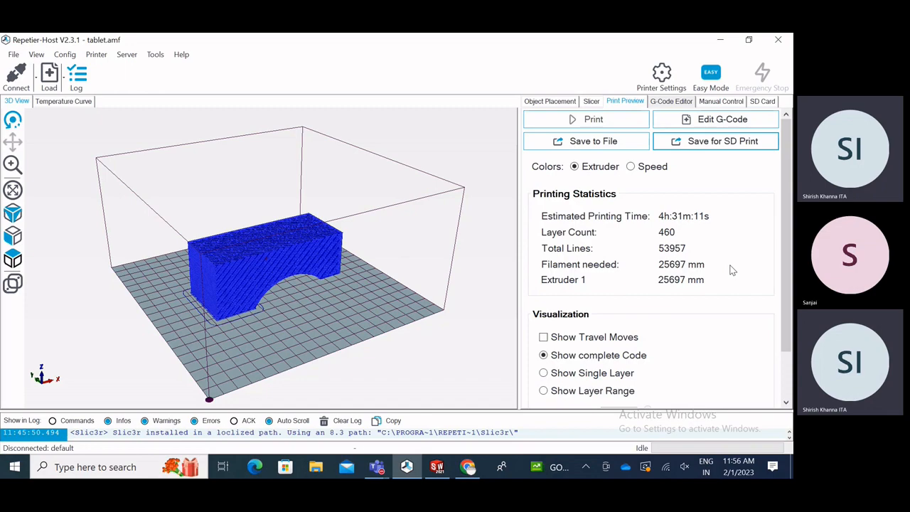
- Inspect the sliced part's top surface, arched side and surrounding outline up close from above
{"action": "left_click_drag", "start_coordinate": [296, 234], "coordinate": [208, 237]}
{"action": "scroll", "coordinate": [229, 260], "scroll_direction": "up", "scroll_amount": 5}
{"action": "scroll", "coordinate": [228, 260], "scroll_direction": "up", "scroll_amount": 1}
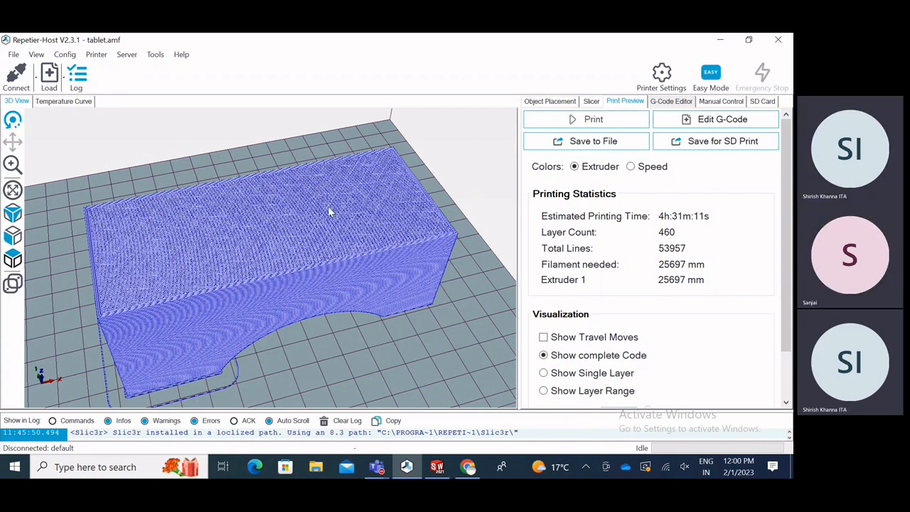
{"action": "scroll", "coordinate": [328, 207], "scroll_direction": "down", "scroll_amount": 2}
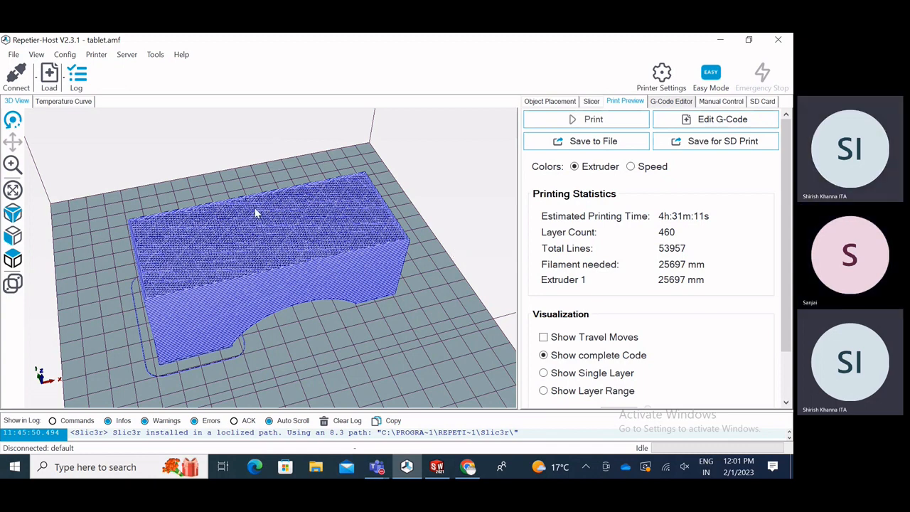
- Open the Slic3r configuration and set the filament's extrusion multiplier to 4
{"action": "left_click", "coordinate": [593, 102]}
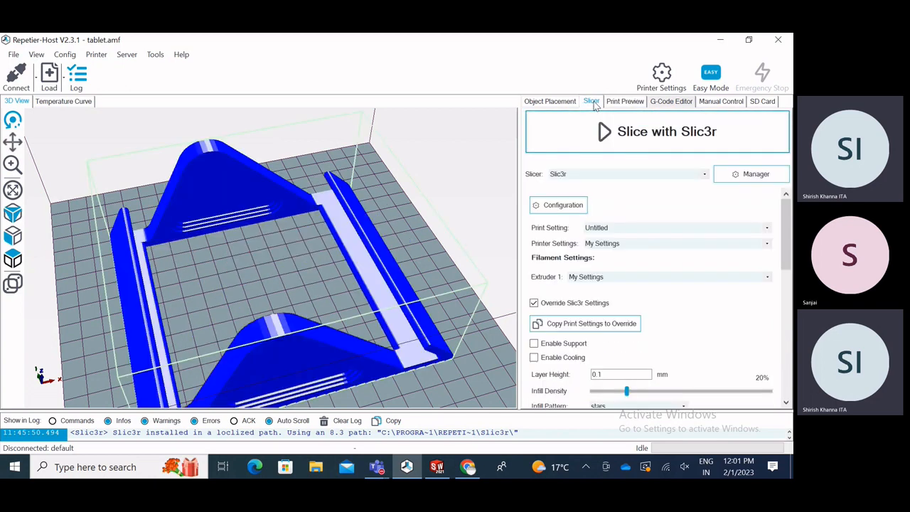
{"action": "left_click", "coordinate": [555, 208]}
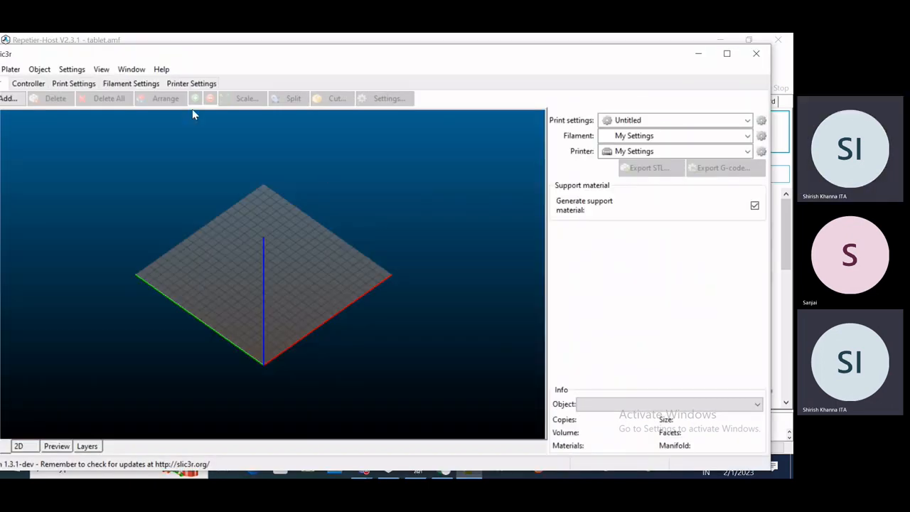
{"action": "left_click", "coordinate": [130, 84]}
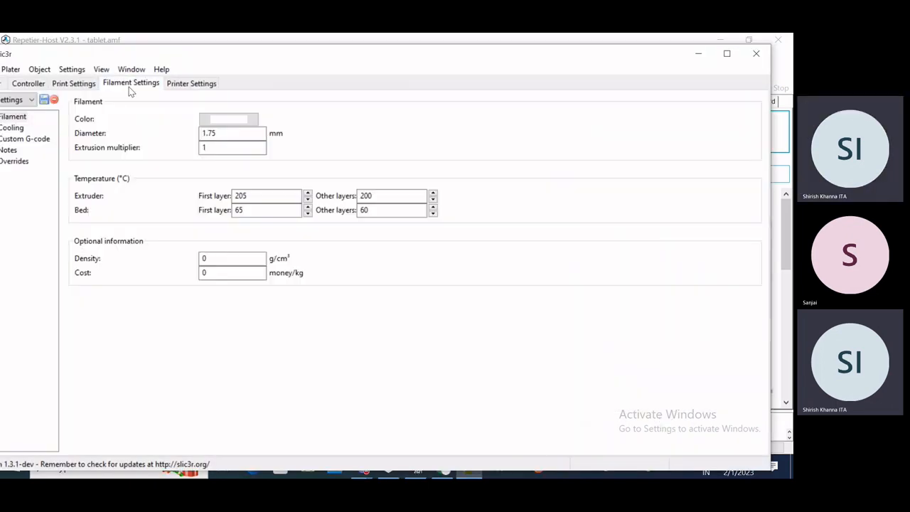
{"action": "left_click", "coordinate": [211, 147]}
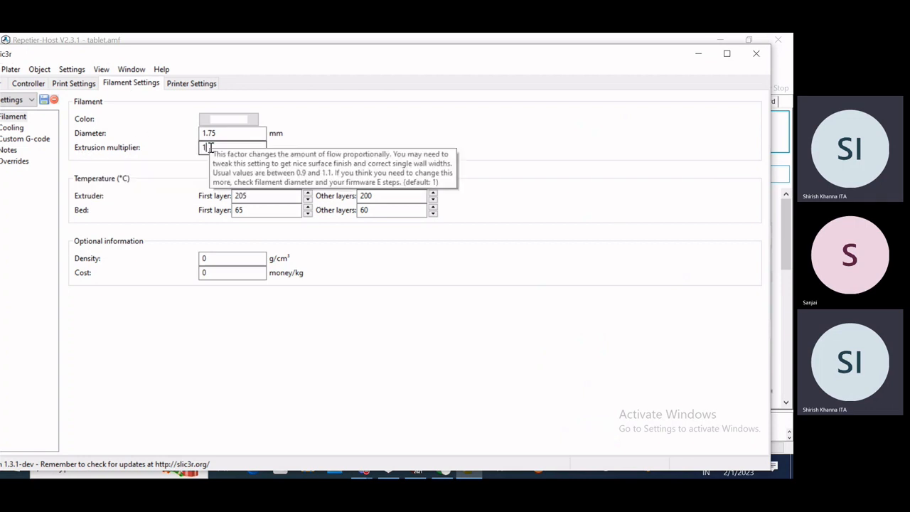
{"action": "key", "text": "BackSpace"}
{"action": "type", "text": "4"}
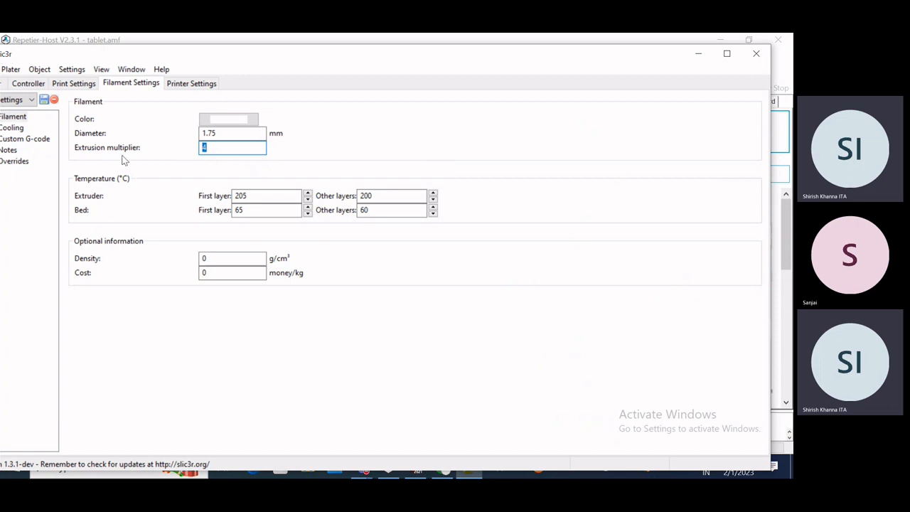
- Set the printer's number of extruders to 6 in the Slic3r printer settings
{"action": "left_click", "coordinate": [186, 83]}
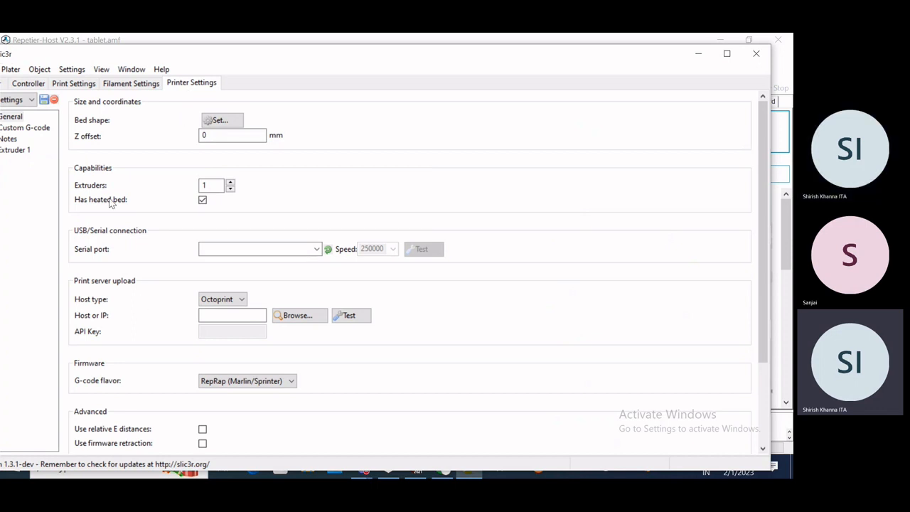
{"action": "left_click", "coordinate": [230, 190]}
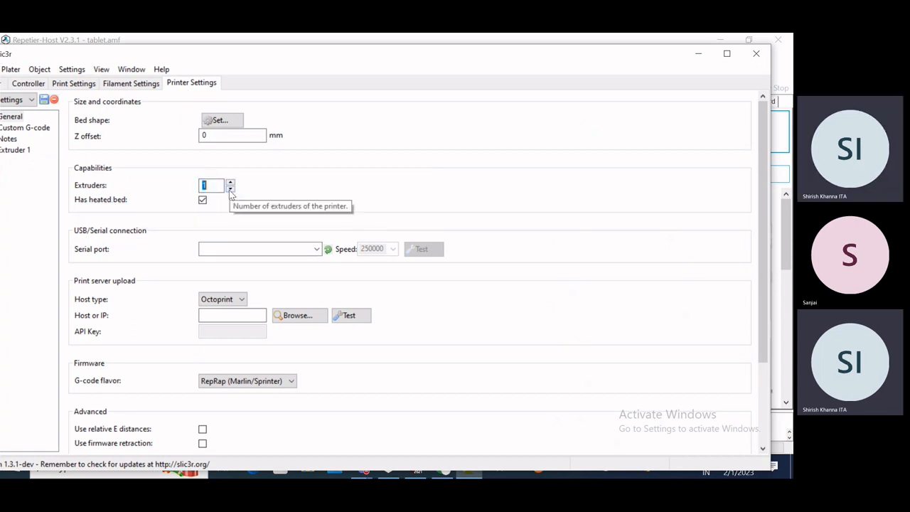
{"action": "left_click", "coordinate": [231, 183]}
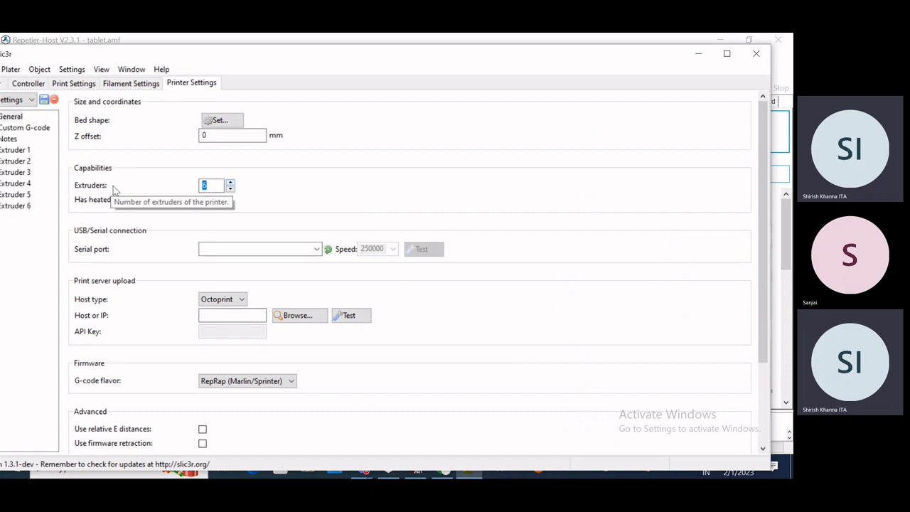
- Review the individual settings pages of the six extruders, including the extruder offset of Extruder 2
{"action": "left_click", "coordinate": [27, 161]}
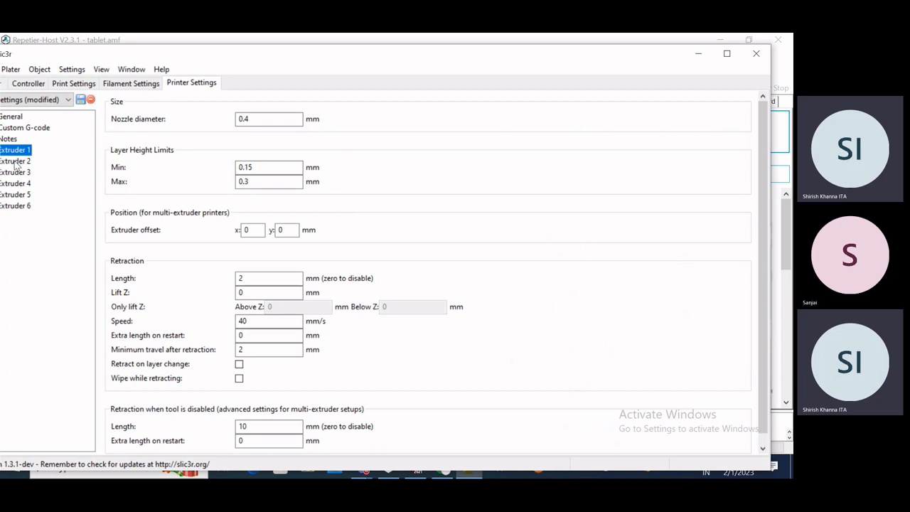
{"action": "left_click", "coordinate": [18, 172]}
{"action": "left_click", "coordinate": [24, 183]}
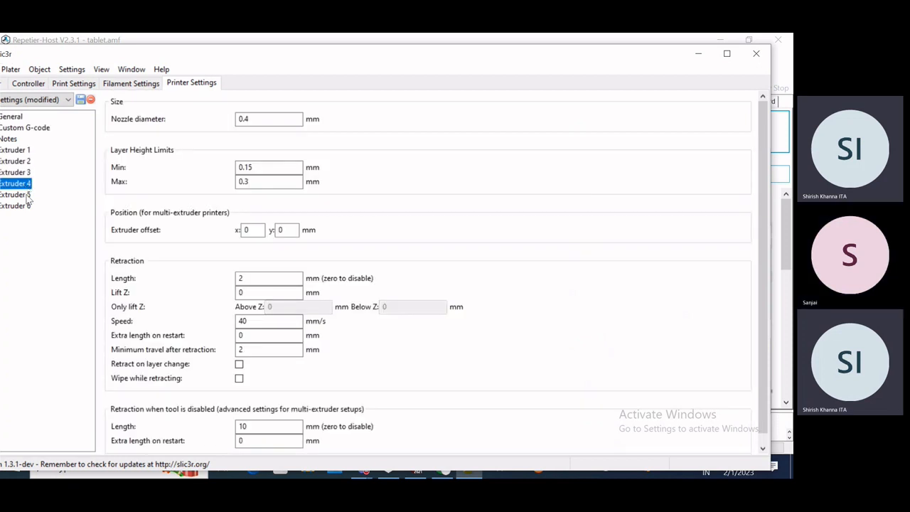
{"action": "left_click", "coordinate": [26, 194]}
{"action": "left_click", "coordinate": [27, 206]}
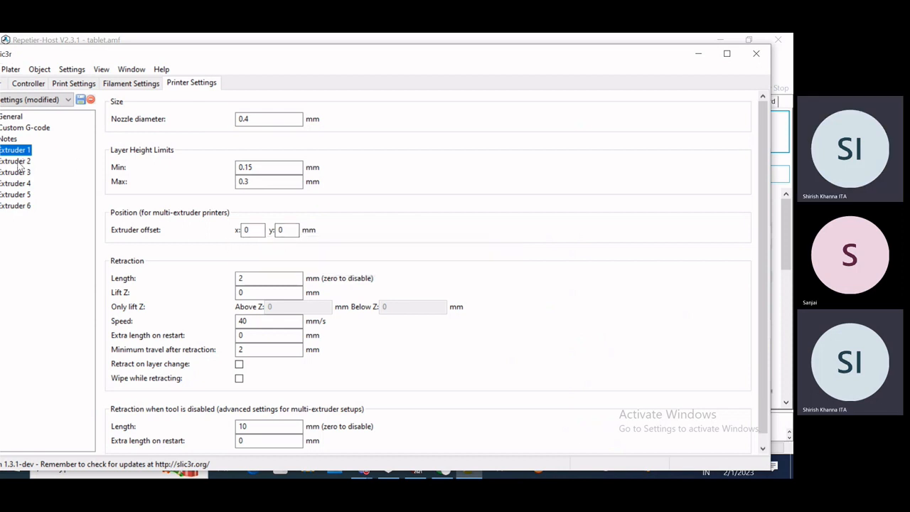
{"action": "left_click", "coordinate": [250, 229]}
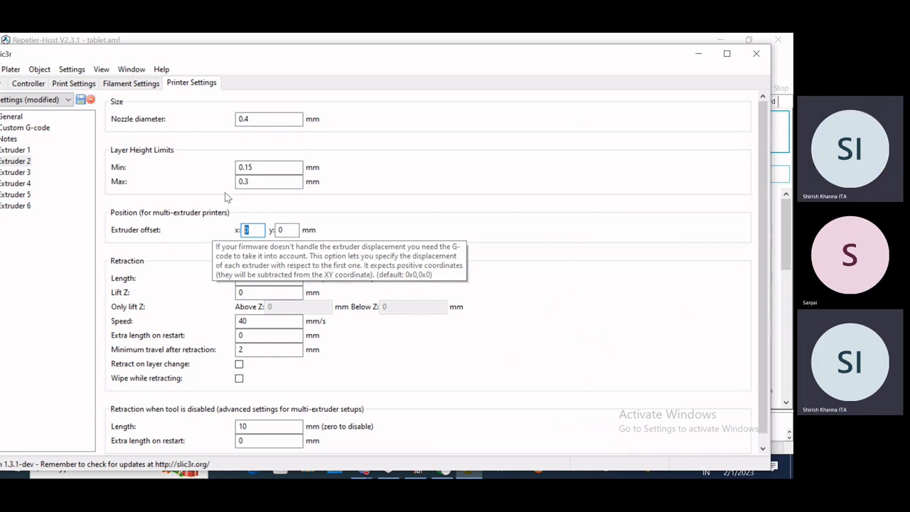
{"action": "left_click_drag", "start_coordinate": [139, 52], "coordinate": [171, 49]}
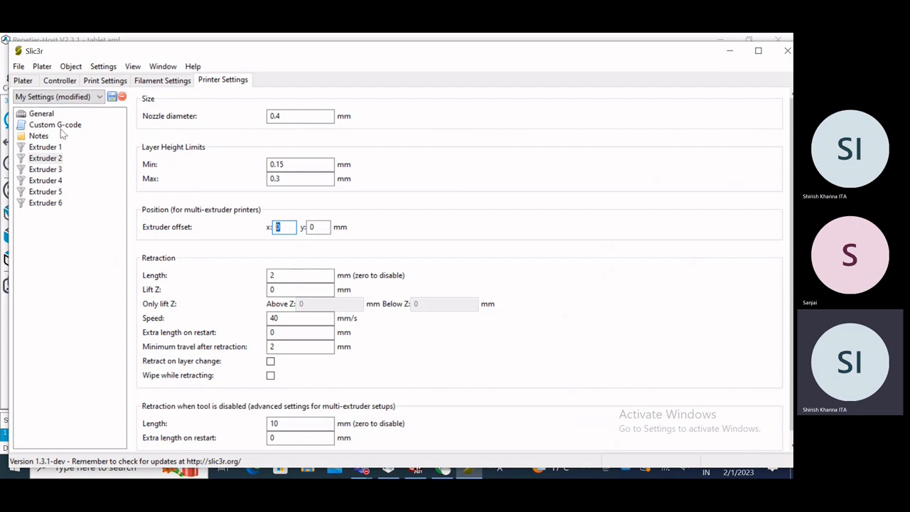
- Set the printer's number of extruders back to 1 and minimize Slic3r and Repetier-Host to show the desktop
{"action": "left_click", "coordinate": [42, 114]}
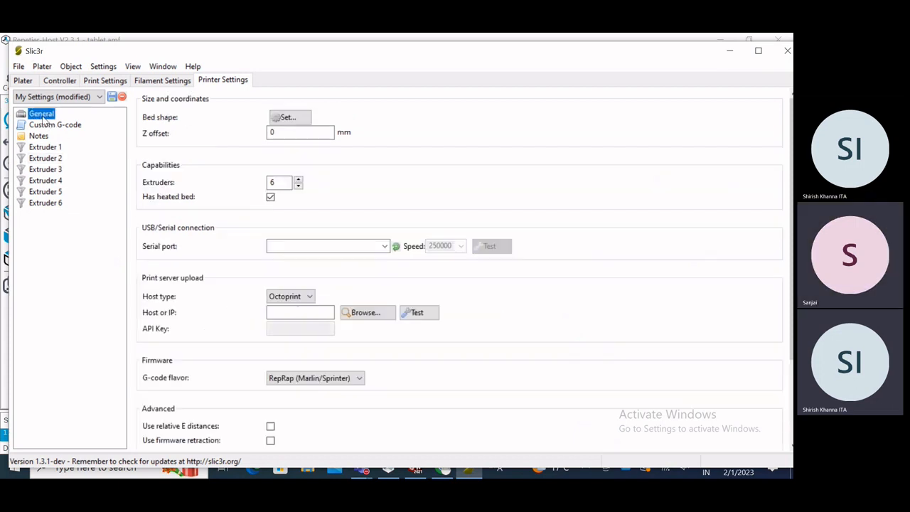
{"action": "left_click", "coordinate": [298, 186]}
{"action": "left_click", "coordinate": [297, 187]}
{"action": "left_click", "coordinate": [297, 187]}
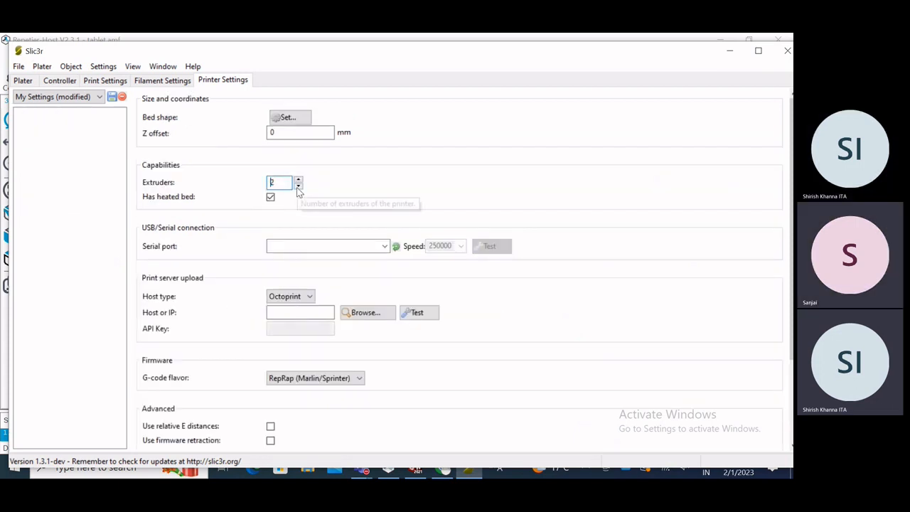
{"action": "left_click", "coordinate": [298, 187]}
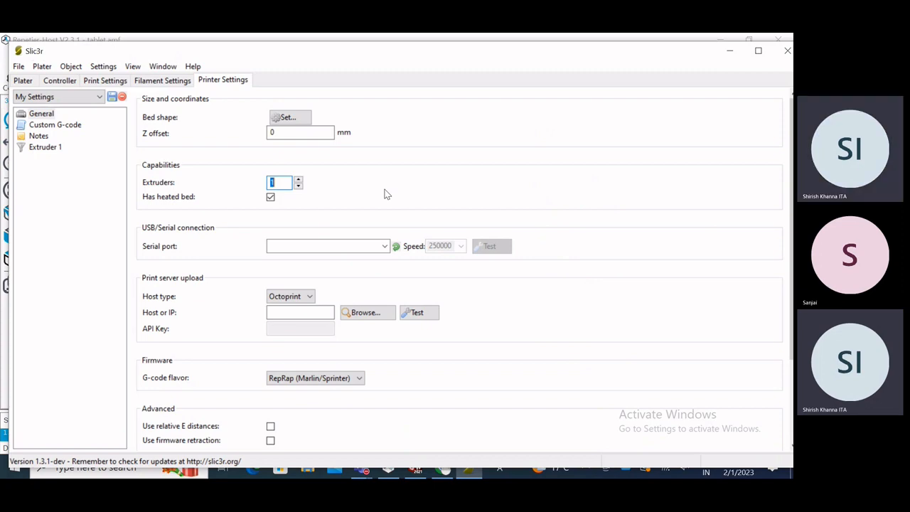
{"action": "left_click", "coordinate": [728, 53]}
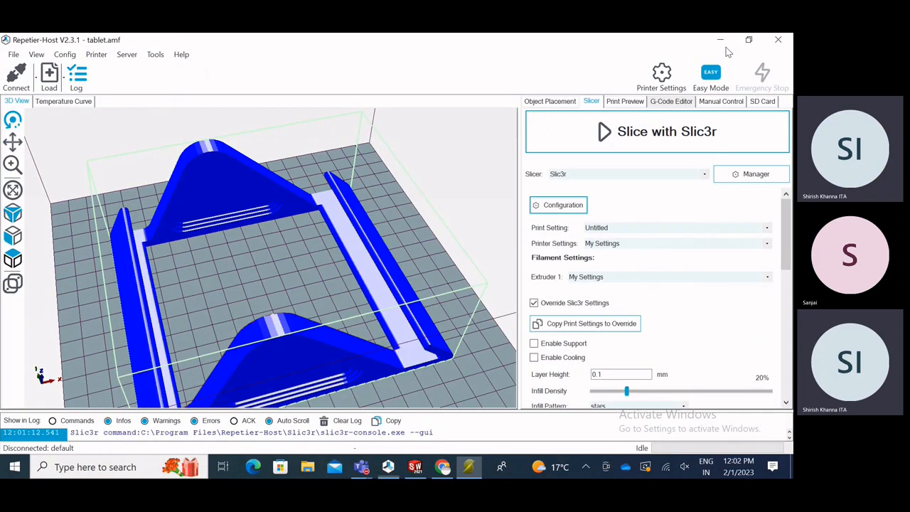
{"action": "left_click", "coordinate": [720, 40]}
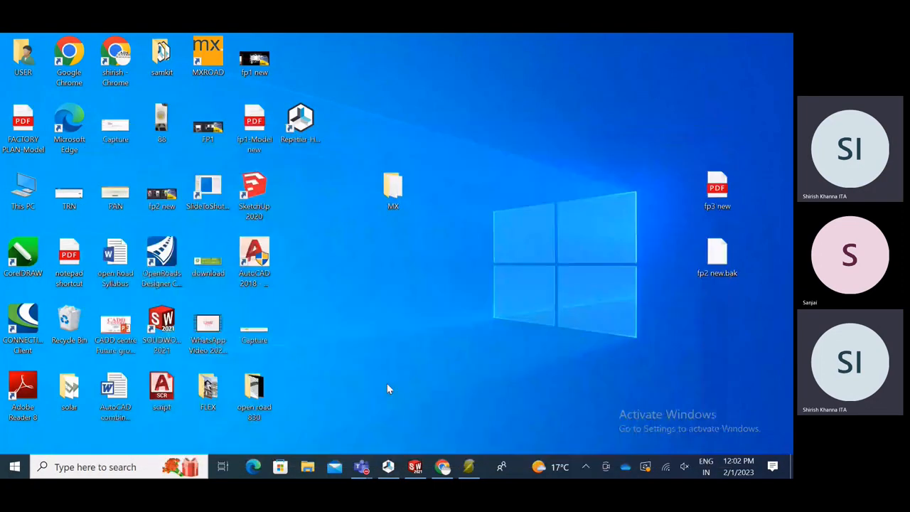
- Switch to the Chrome browser and search YouTube for "2 extruder 3d printer"
{"action": "left_click", "coordinate": [442, 466]}
{"action": "left_click", "coordinate": [243, 98]}
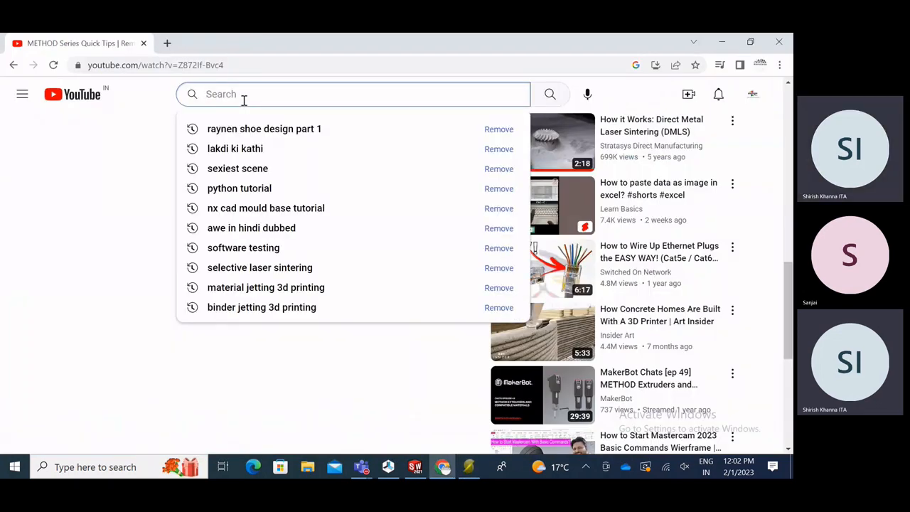
{"action": "type", "text": "2 exr"}
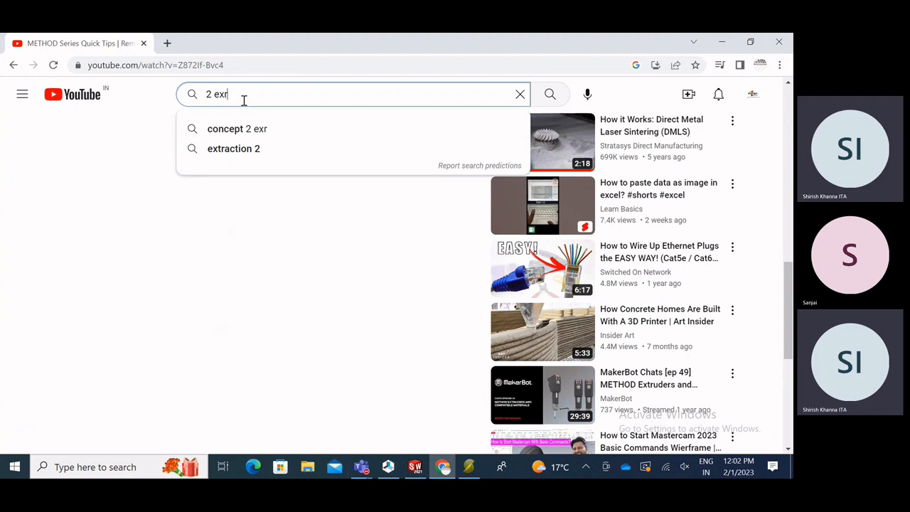
{"action": "key", "text": "BackSpace"}
{"action": "type", "text": "truder"}
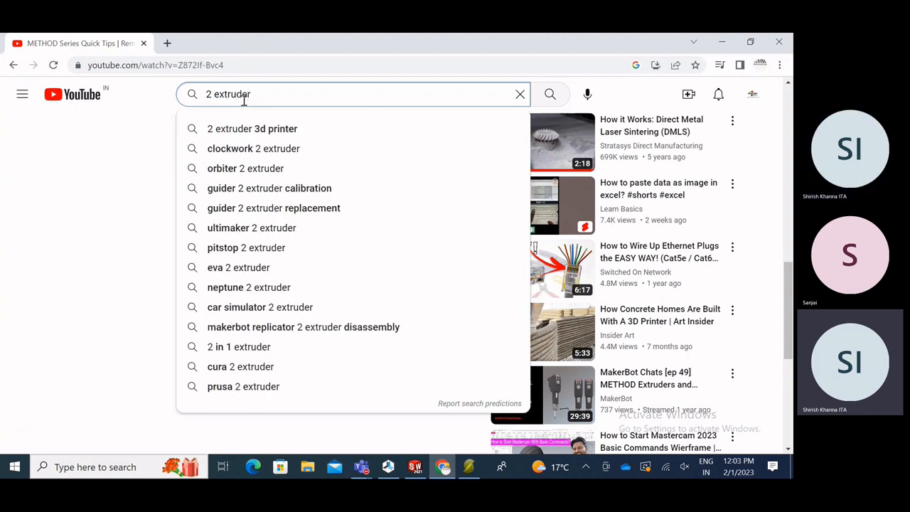
{"action": "key", "text": "Down"}
{"action": "key", "text": "Return"}
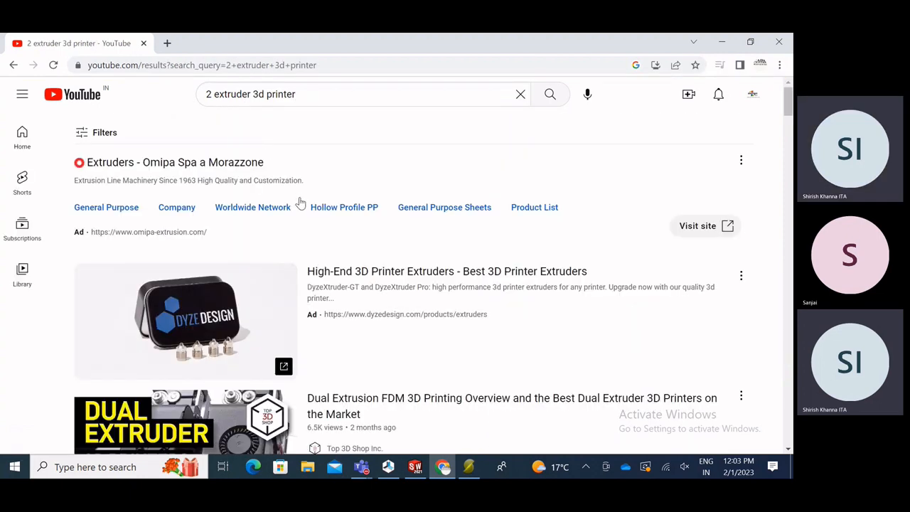
- Open the video "JGMaker Artist-D Dual Extruder Review", skip its ad and decline the YouTube Premium offer
{"action": "scroll", "coordinate": [300, 203], "scroll_direction": "down", "scroll_amount": 5}
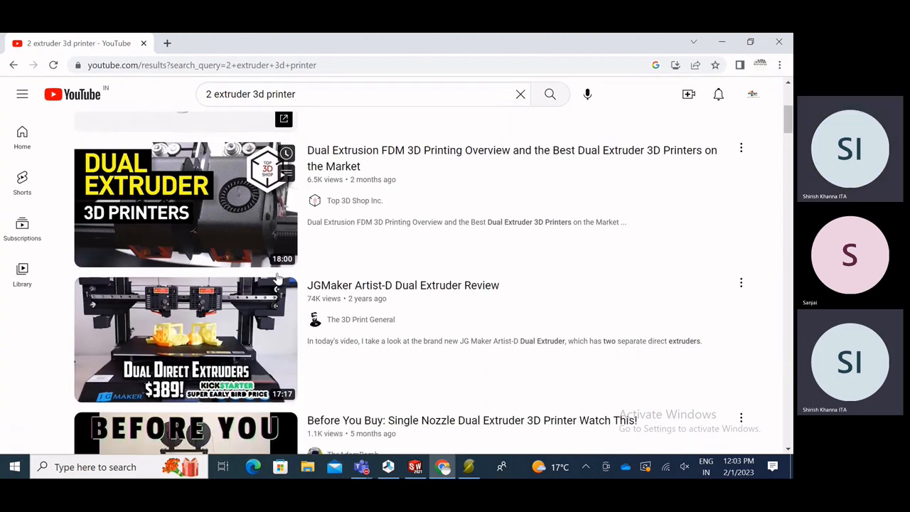
{"action": "left_click", "coordinate": [353, 285]}
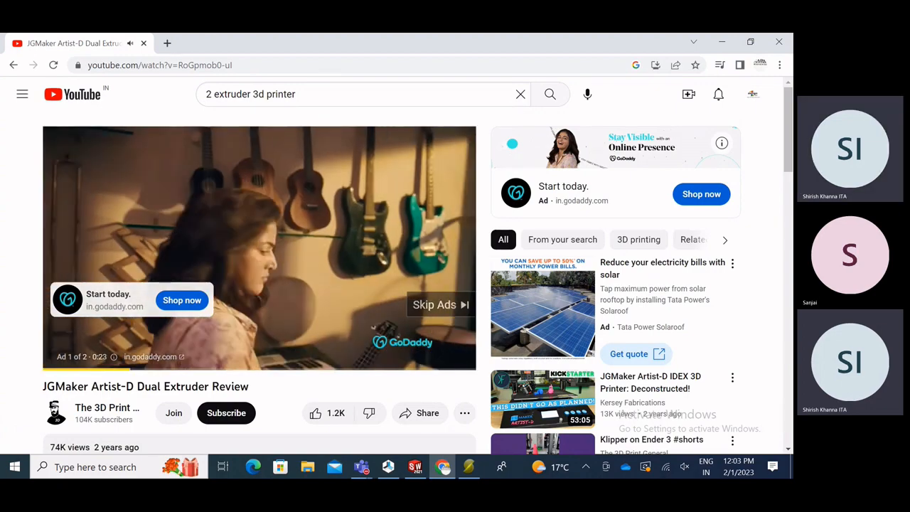
{"action": "left_click", "coordinate": [436, 305]}
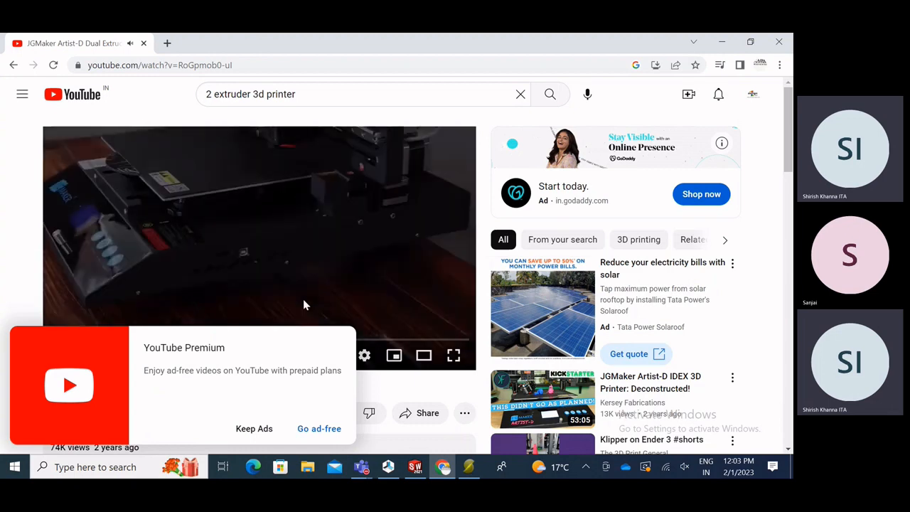
{"action": "left_click", "coordinate": [258, 434]}
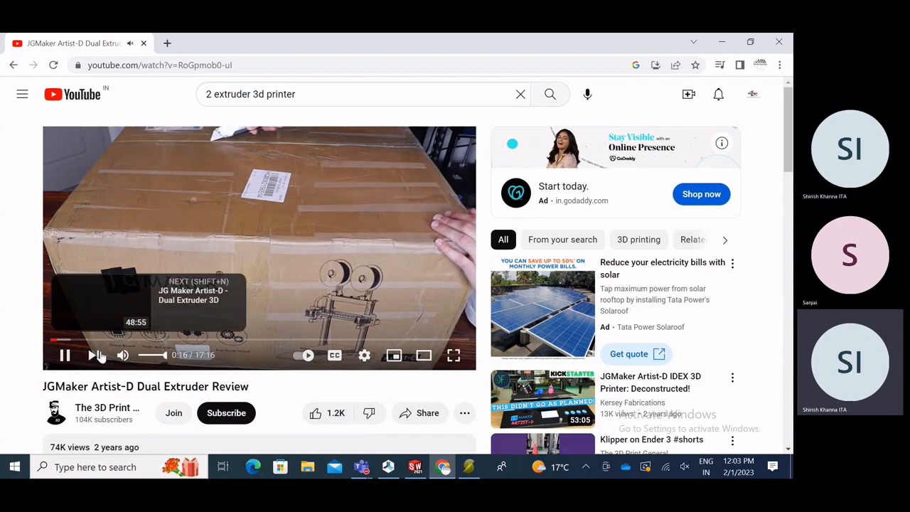
- Skim the first part of the dual extruder review up to about 6:20 to examine how the two print heads work
{"action": "left_click", "coordinate": [79, 340]}
{"action": "left_click", "coordinate": [105, 339]}
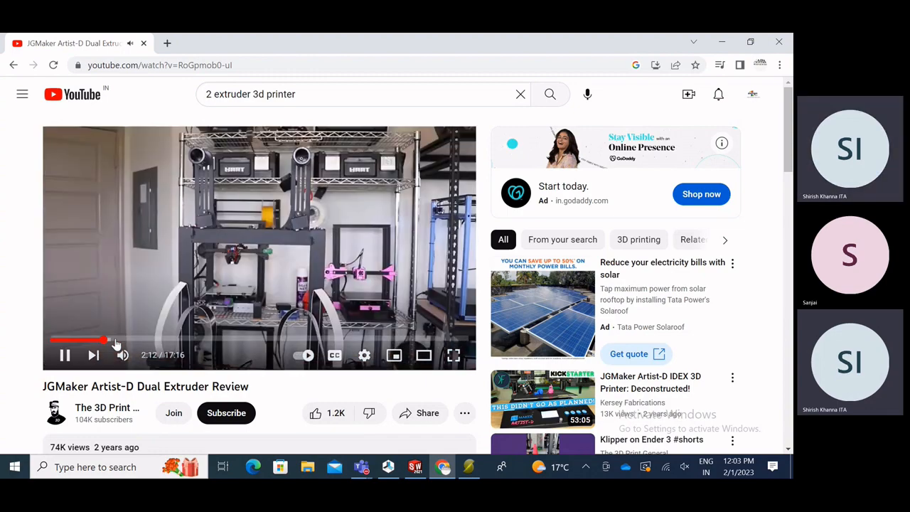
{"action": "left_click", "coordinate": [123, 342]}
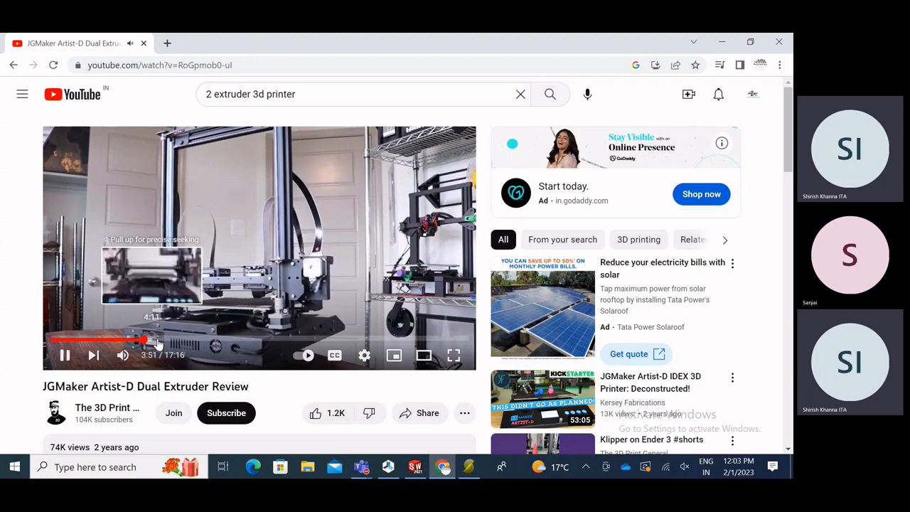
{"action": "left_click", "coordinate": [142, 341]}
{"action": "left_click", "coordinate": [162, 342]}
{"action": "left_click", "coordinate": [179, 342]}
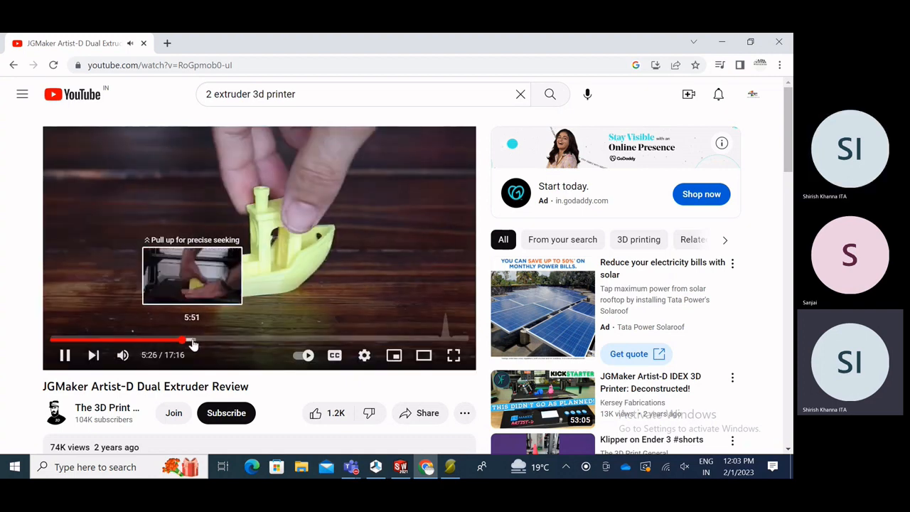
{"action": "left_click", "coordinate": [195, 342]}
{"action": "left_click", "coordinate": [205, 342]}
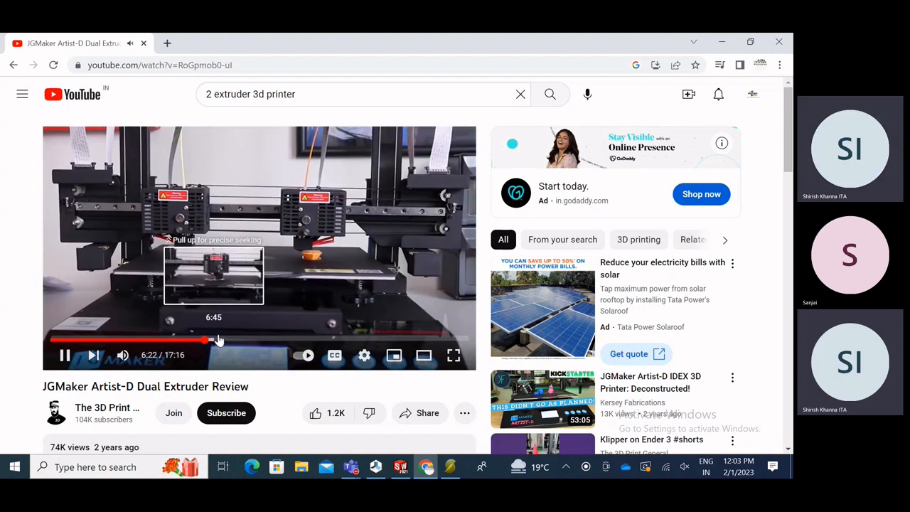
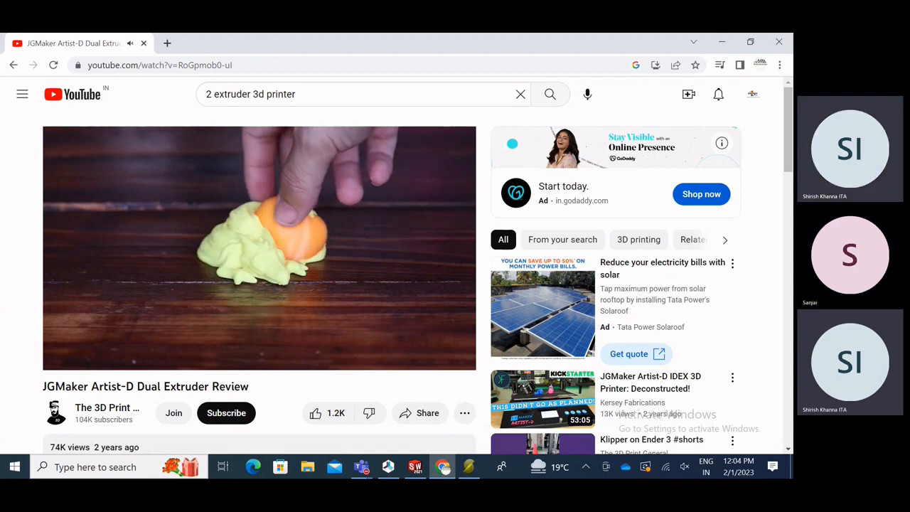
- Skip onward through the middle of the review to about 12:30, examining the extruders and the printed samples
{"action": "mouse_move", "coordinate": [270, 302]}
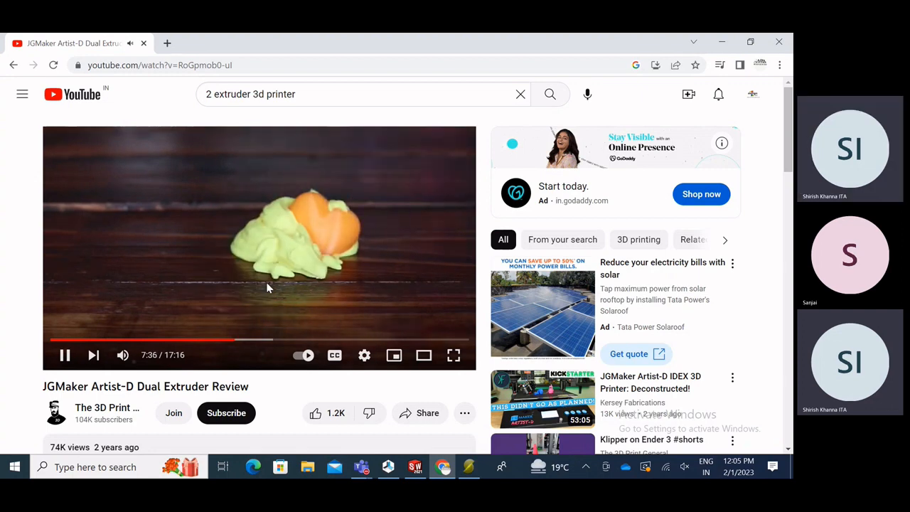
{"action": "left_click_drag", "start_coordinate": [237, 341], "coordinate": [243, 342]}
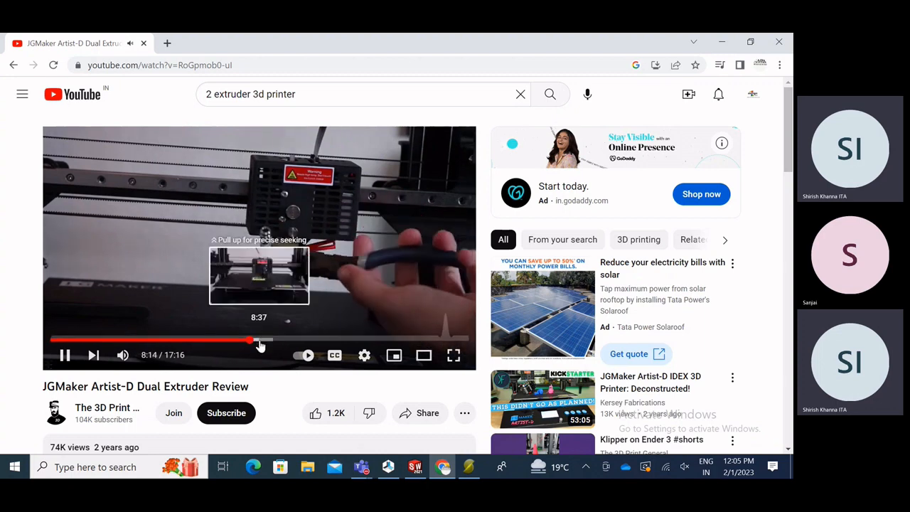
{"action": "left_click", "coordinate": [262, 342]}
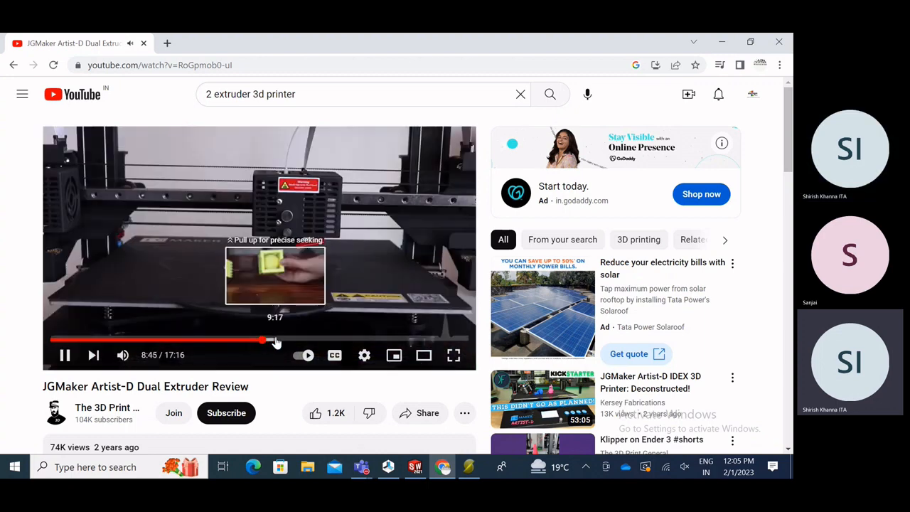
{"action": "left_click", "coordinate": [275, 342]}
{"action": "left_click", "coordinate": [279, 341]}
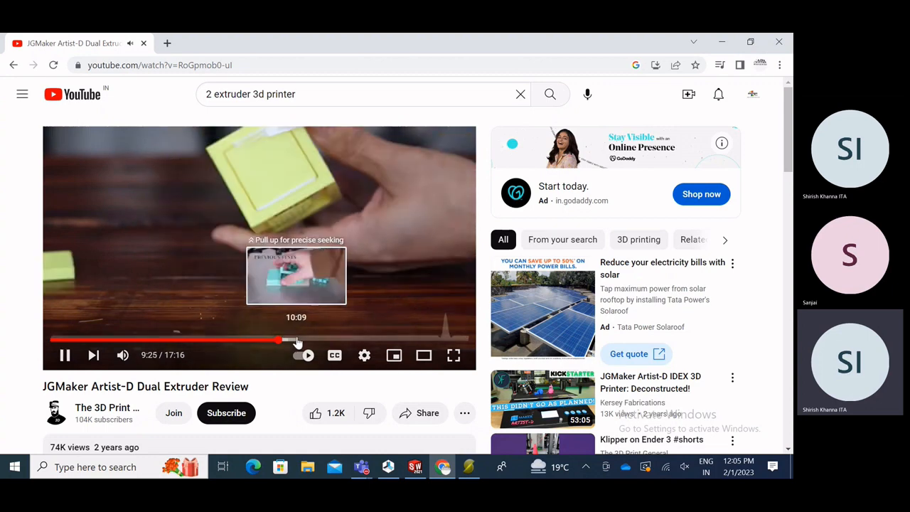
{"action": "left_click", "coordinate": [297, 342]}
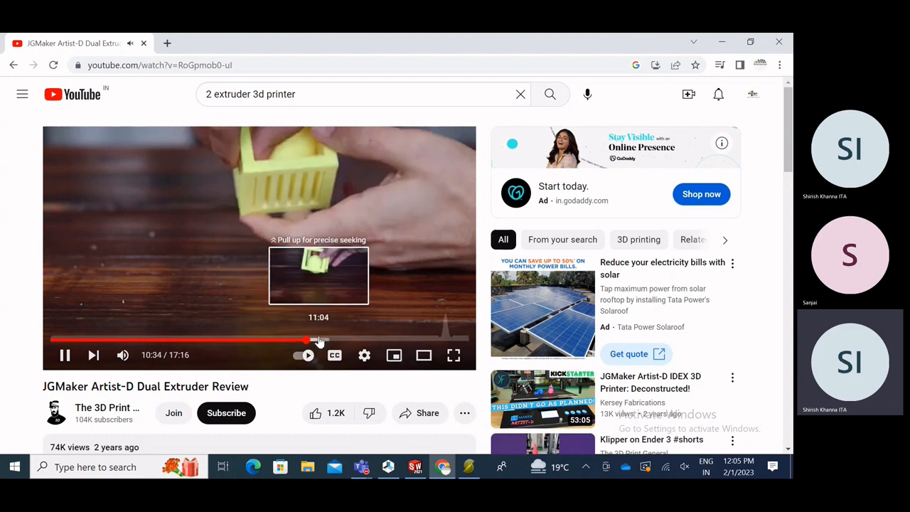
{"action": "left_click", "coordinate": [319, 342]}
{"action": "left_click", "coordinate": [330, 342]}
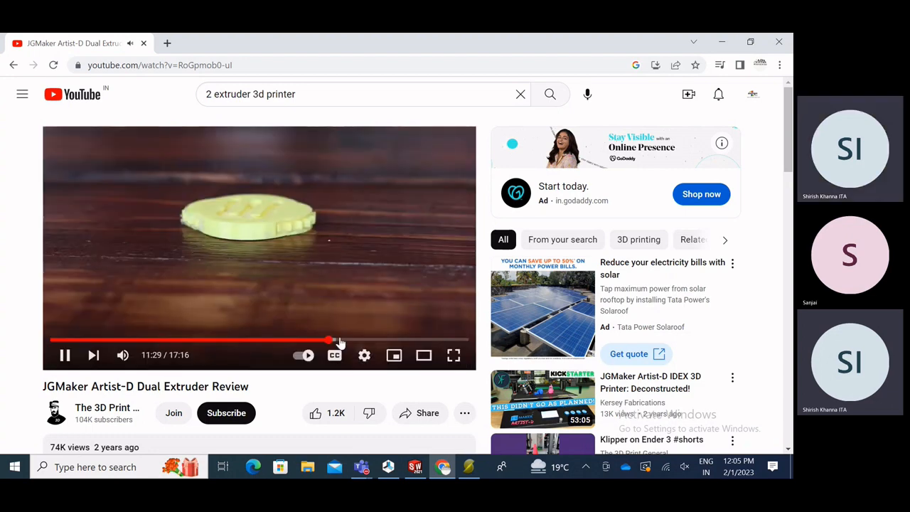
{"action": "left_click", "coordinate": [345, 340]}
{"action": "left_click", "coordinate": [353, 340]}
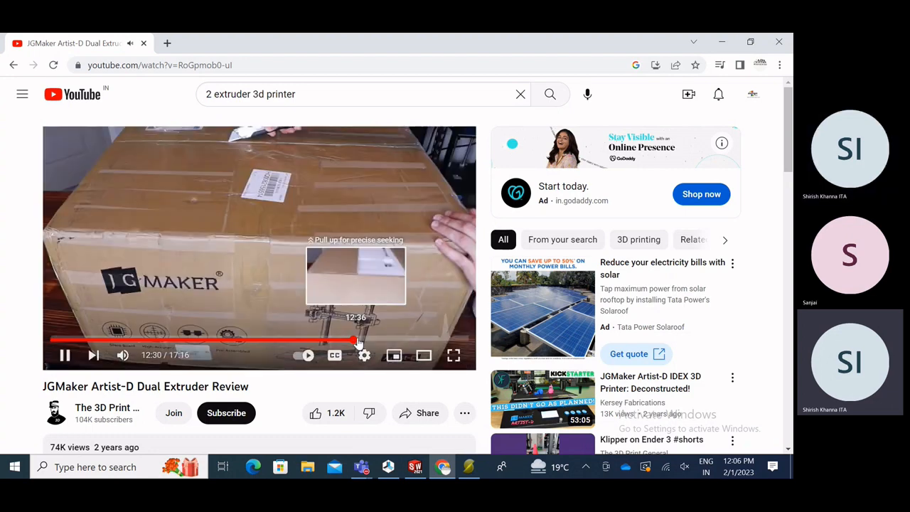
- Skim the rest of the review and pause it at 16:14, on the Kickstarter page's two-colour print
{"action": "left_click", "coordinate": [375, 341]}
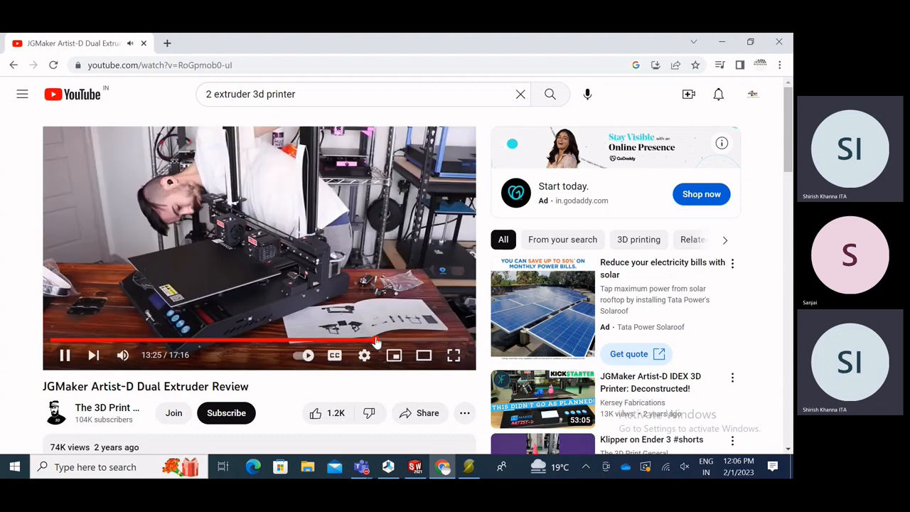
{"action": "left_click", "coordinate": [389, 341]}
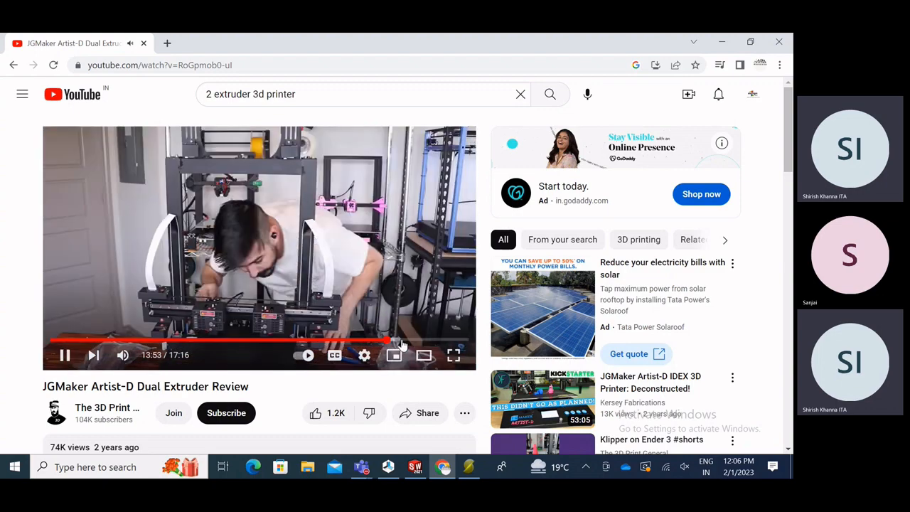
{"action": "left_click", "coordinate": [404, 342]}
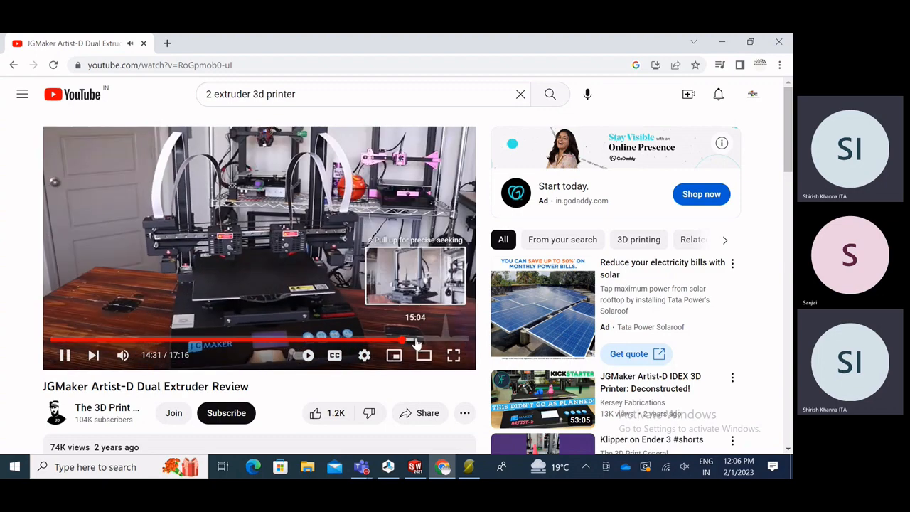
{"action": "left_click", "coordinate": [417, 343]}
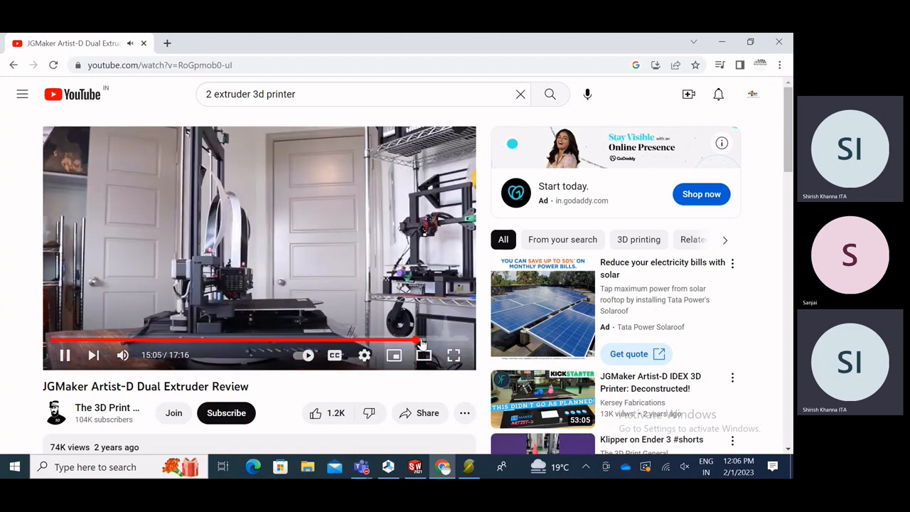
{"action": "left_click", "coordinate": [429, 342]}
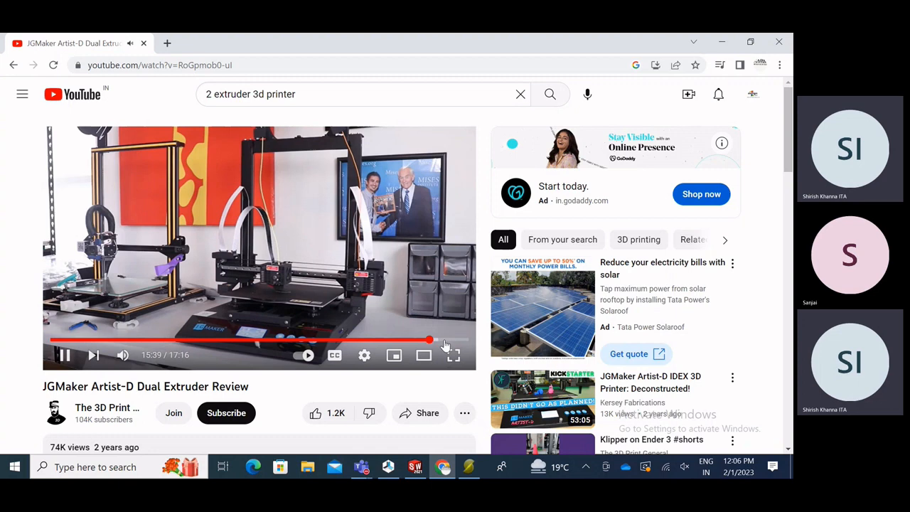
{"action": "left_click", "coordinate": [444, 341]}
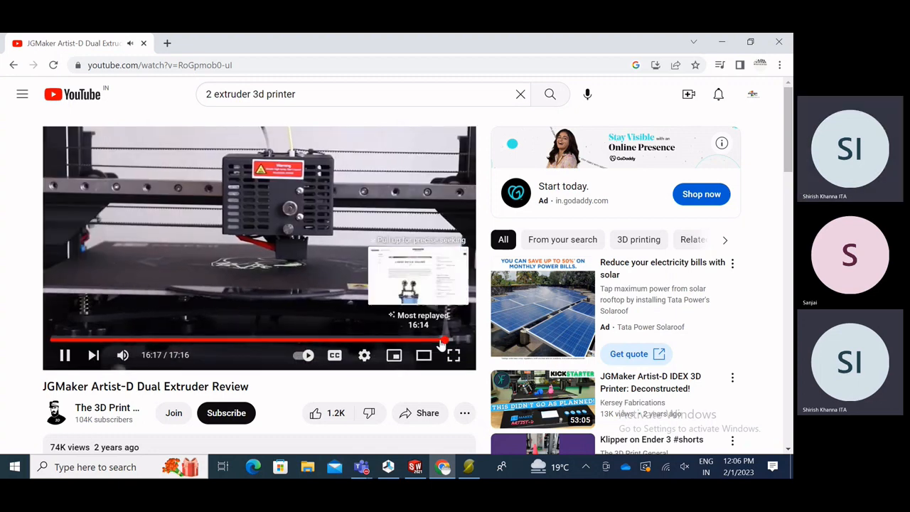
{"action": "left_click", "coordinate": [439, 342]}
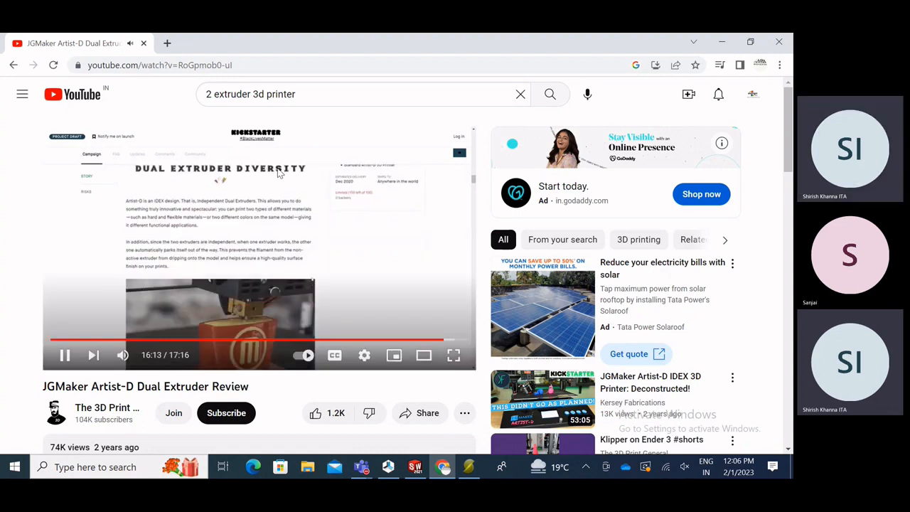
{"action": "left_click", "coordinate": [258, 216]}
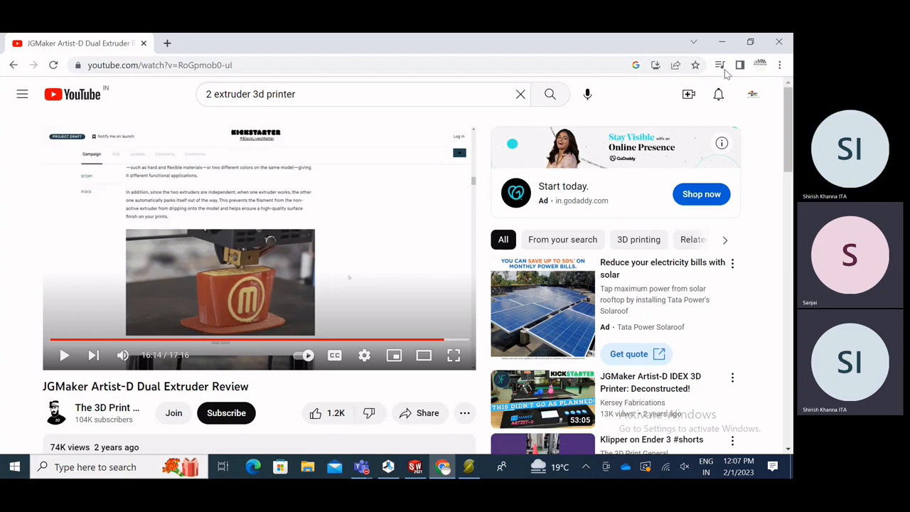
- Minimize the browser, return to Repetier-Host, and examine the tablet model from several angles along with its Slic3r slicing settings
{"action": "left_click", "coordinate": [723, 43]}
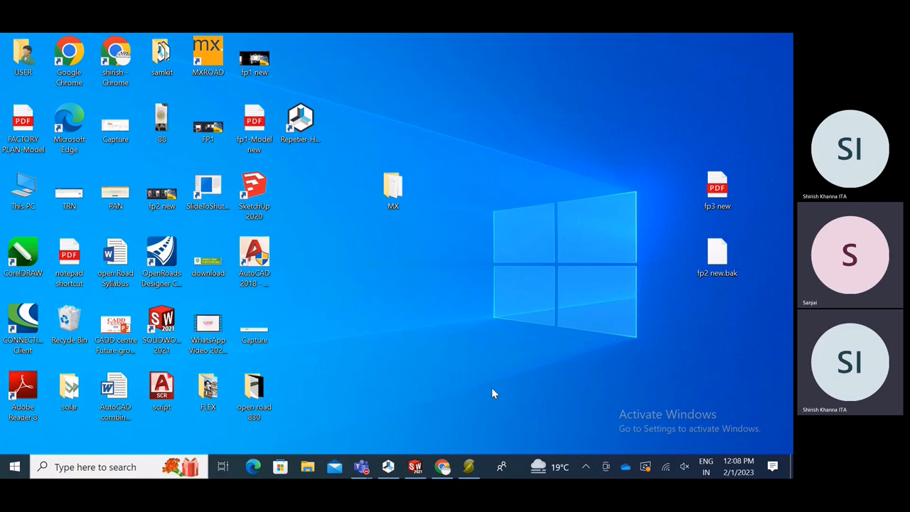
{"action": "left_click", "coordinate": [389, 467]}
{"action": "left_click_drag", "start_coordinate": [328, 263], "coordinate": [364, 278]}
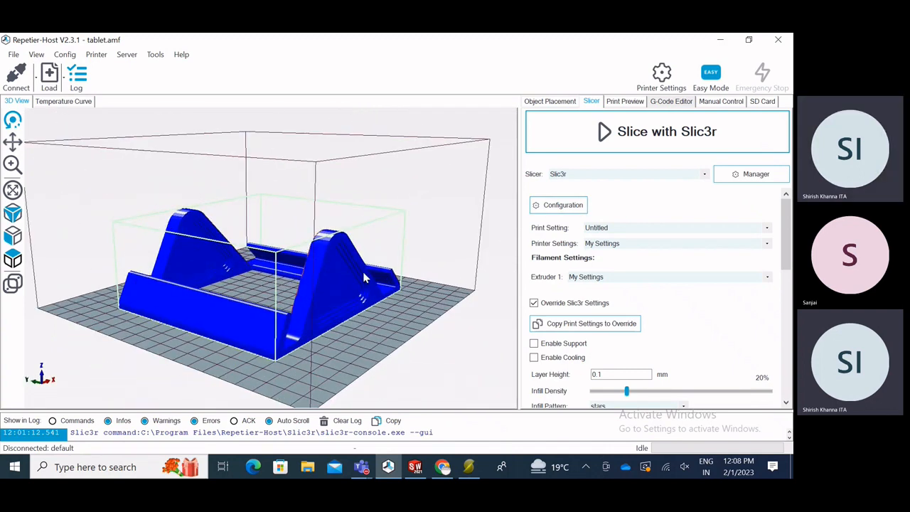
{"action": "left_click_drag", "start_coordinate": [362, 271], "coordinate": [273, 283]}
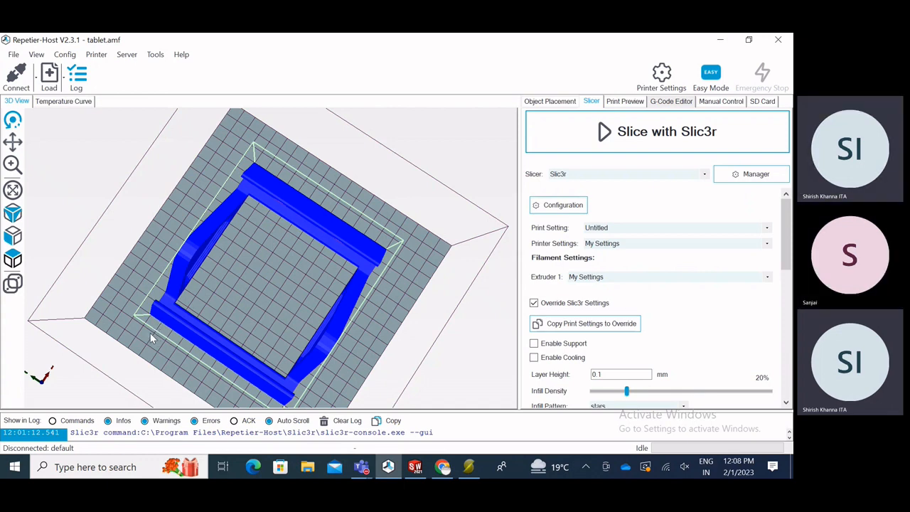
{"action": "left_click_drag", "start_coordinate": [204, 332], "coordinate": [334, 302]}
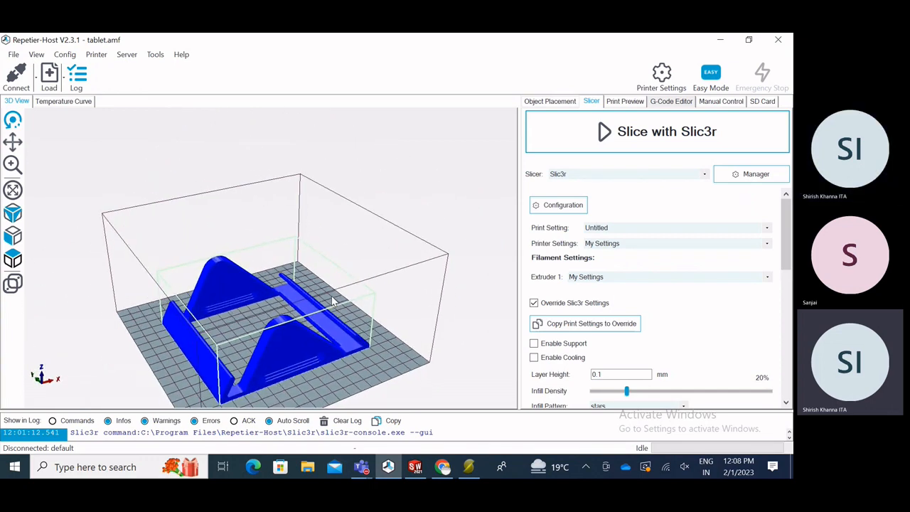
{"action": "left_click_drag", "start_coordinate": [358, 216], "coordinate": [320, 276]}
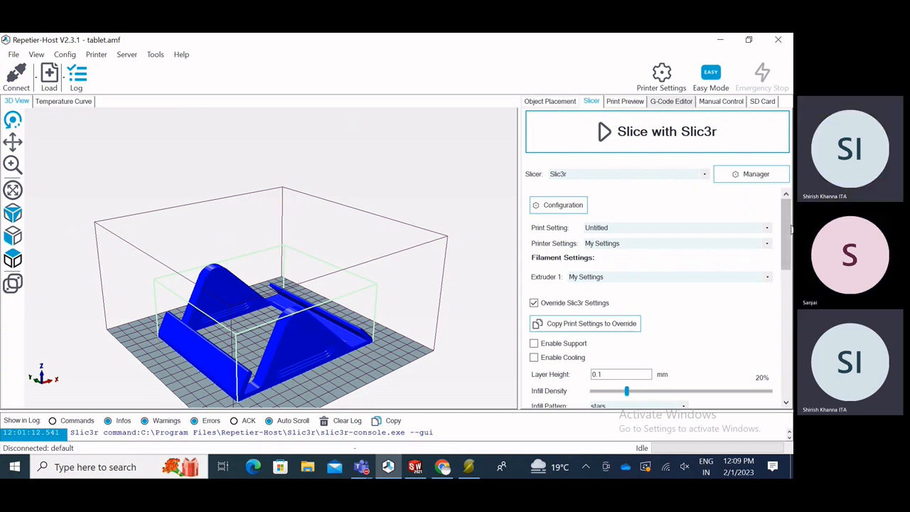
{"action": "left_click_drag", "start_coordinate": [791, 228], "coordinate": [789, 252]}
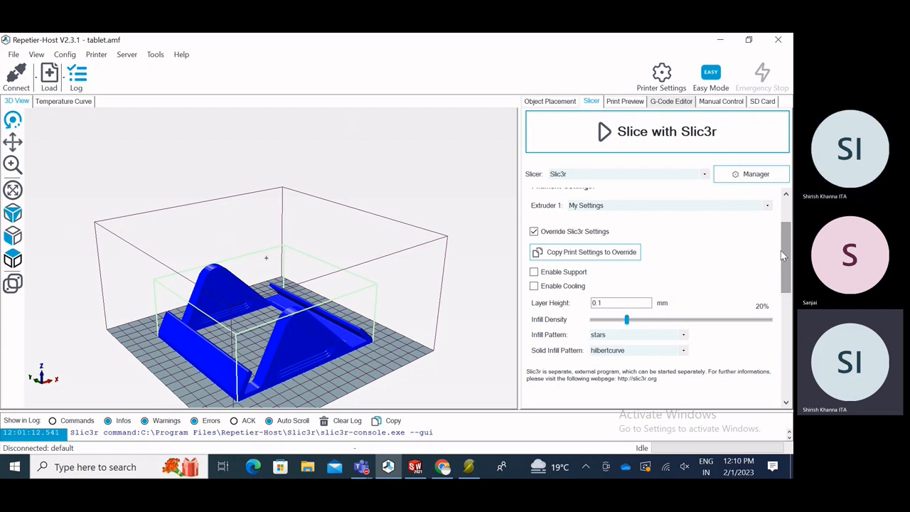
{"action": "left_click_drag", "start_coordinate": [790, 252], "coordinate": [787, 222]}
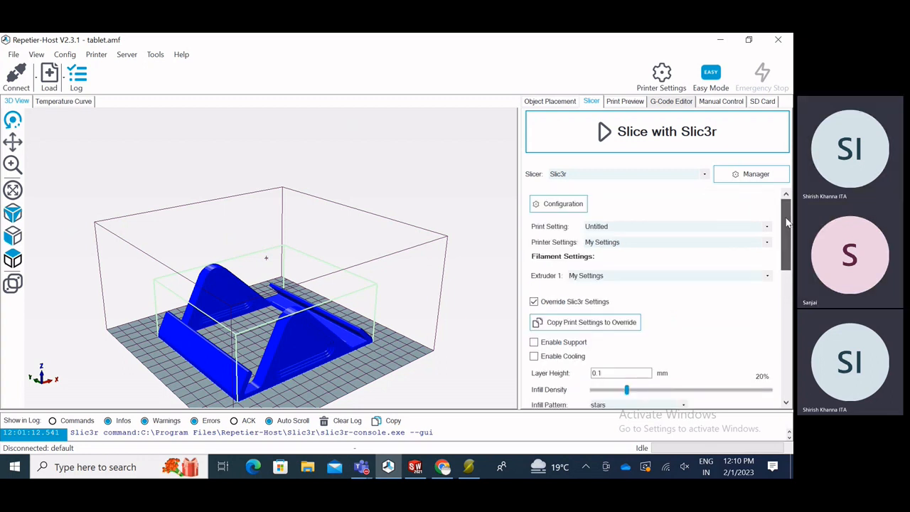
- Slice the tablet model with Slic3r and show the travel moves in the print preview, examining them from several angles
{"action": "left_click", "coordinate": [683, 146]}
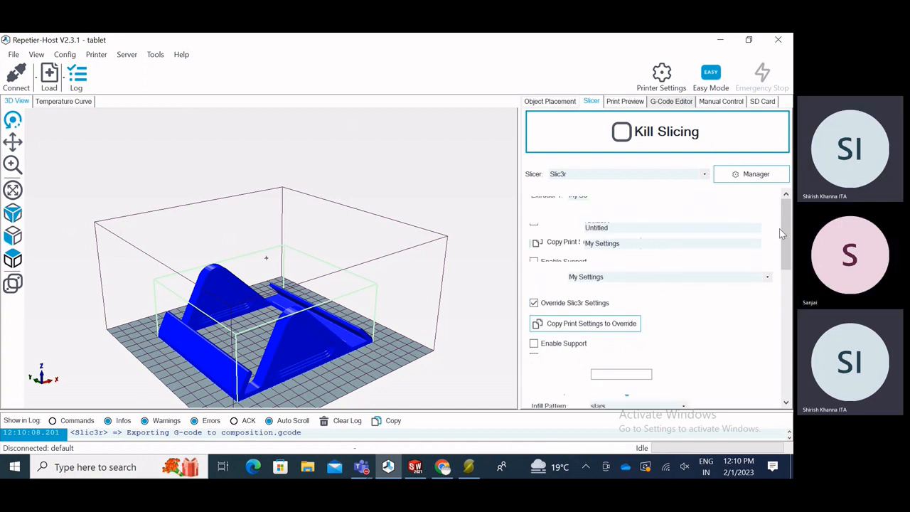
{"action": "left_click_drag", "start_coordinate": [786, 217], "coordinate": [788, 265]}
{"action": "left_click", "coordinate": [544, 279]}
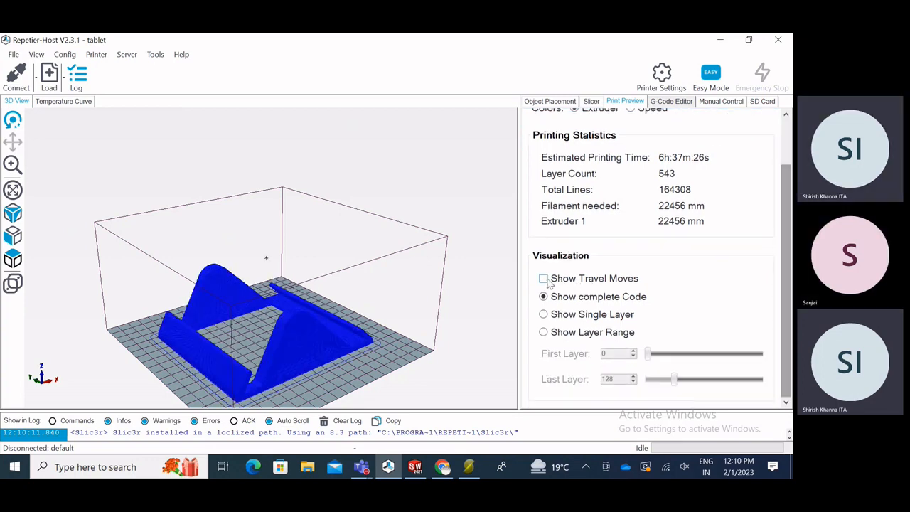
{"action": "left_click_drag", "start_coordinate": [313, 281], "coordinate": [258, 234]}
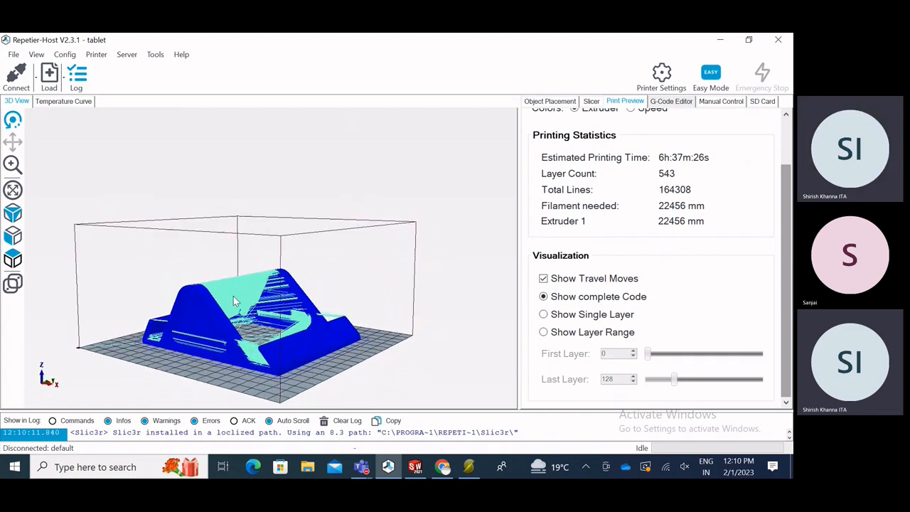
{"action": "left_click_drag", "start_coordinate": [238, 282], "coordinate": [297, 330]}
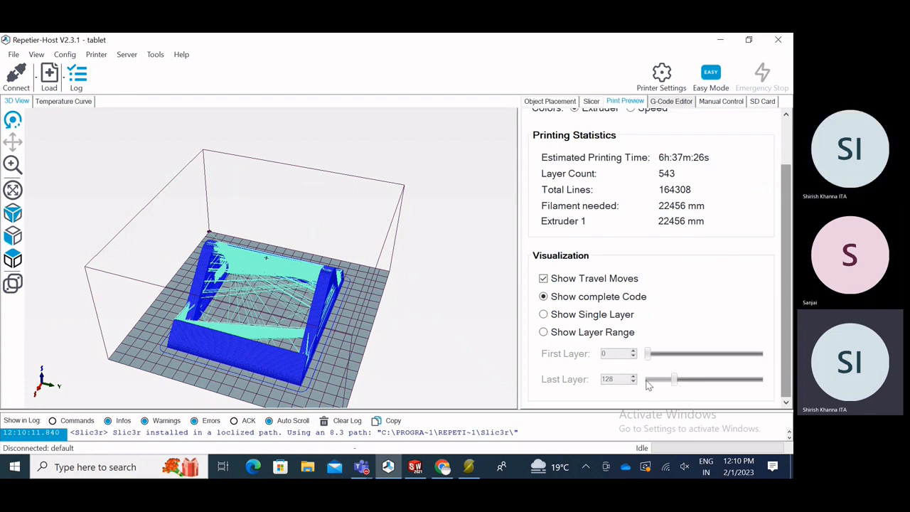
- Switch the preview to a layer range with last layer 0 and examine the initial travel move at the bed's corner
{"action": "left_click", "coordinate": [543, 332]}
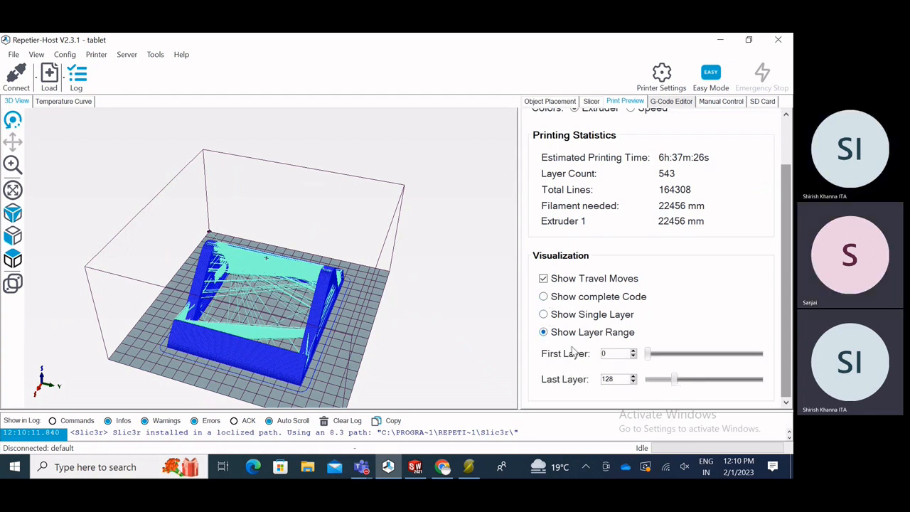
{"action": "left_click_drag", "start_coordinate": [674, 381], "coordinate": [647, 382]}
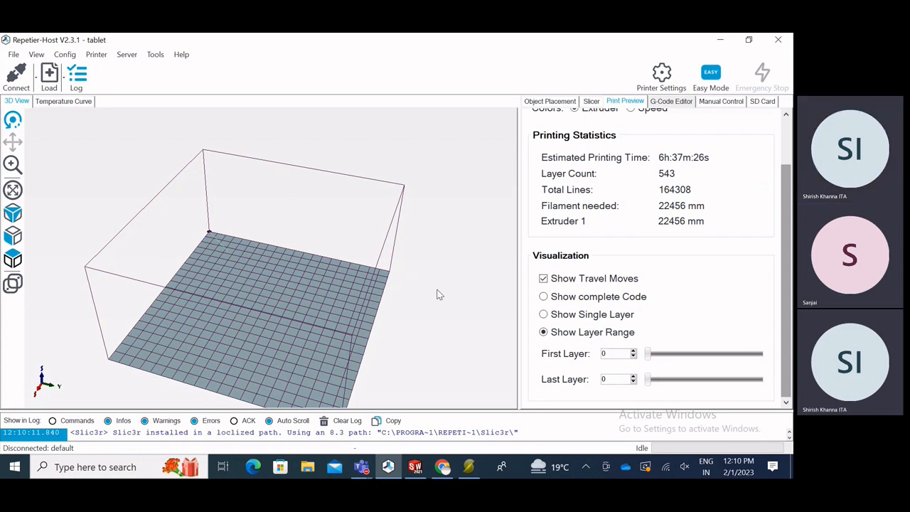
{"action": "left_click_drag", "start_coordinate": [439, 295], "coordinate": [286, 280]}
{"action": "scroll", "coordinate": [150, 226], "scroll_direction": "up", "scroll_amount": 6}
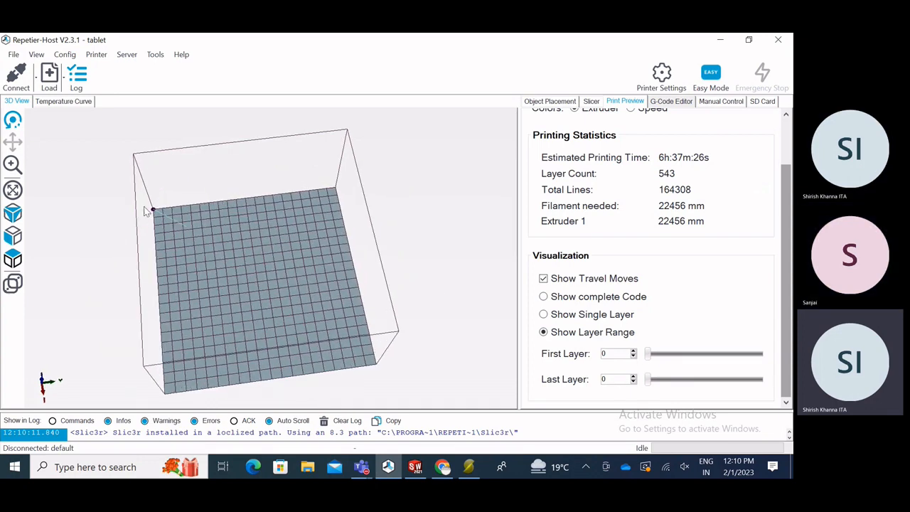
{"action": "left_click_drag", "start_coordinate": [150, 226], "coordinate": [122, 188]}
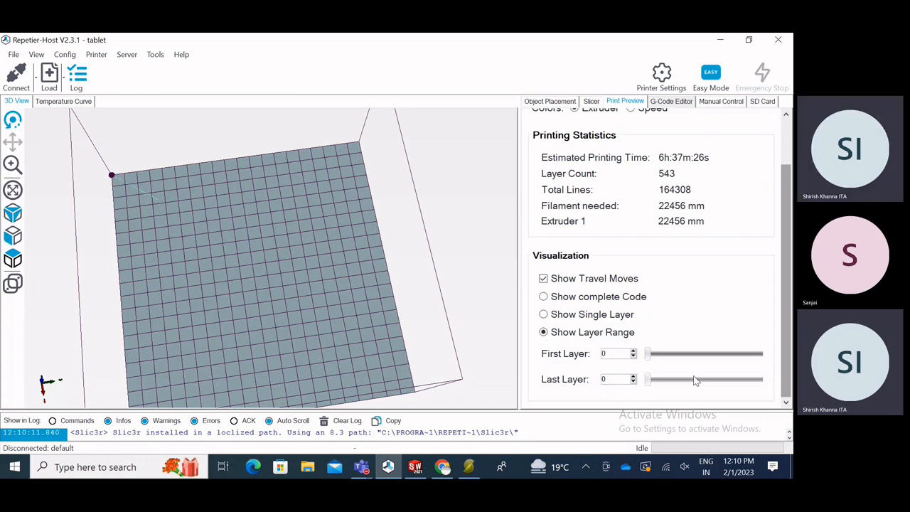
- Preview layers 0 to 7 from different angles, and raise the range's first layer to 55 to examine that single layer
{"action": "left_click_drag", "start_coordinate": [649, 382], "coordinate": [651, 379]}
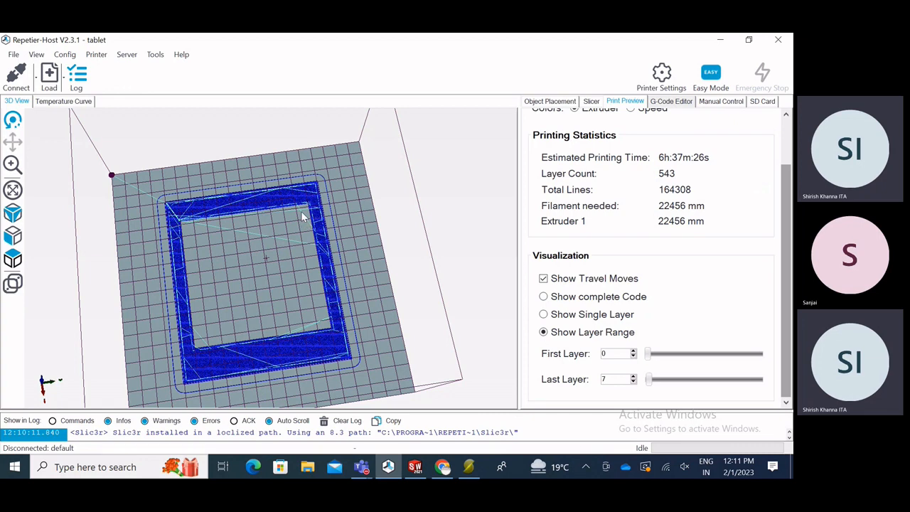
{"action": "left_click_drag", "start_coordinate": [248, 321], "coordinate": [370, 341]}
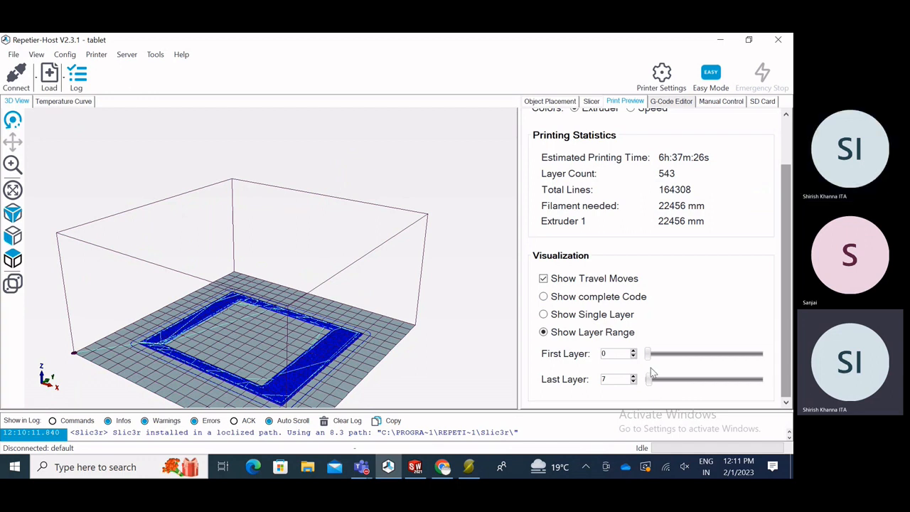
{"action": "left_click_drag", "start_coordinate": [647, 354], "coordinate": [659, 358]}
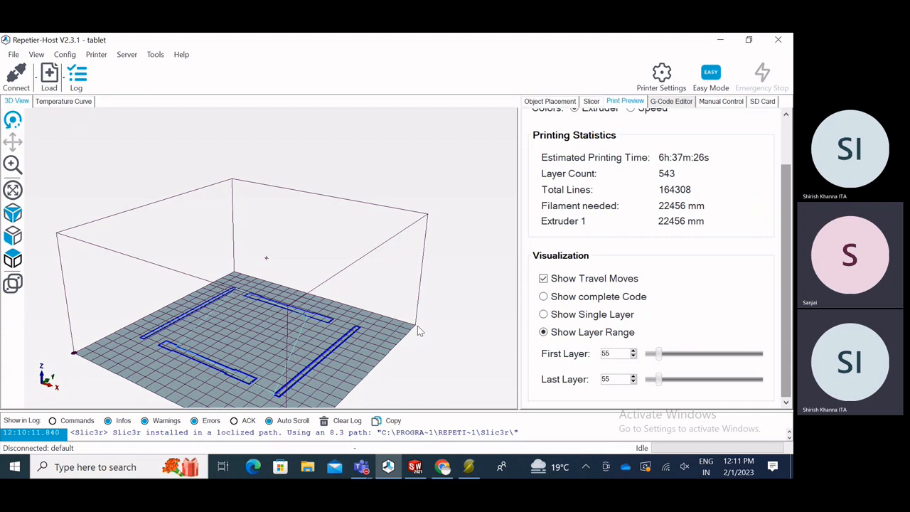
{"action": "left_click_drag", "start_coordinate": [453, 288], "coordinate": [382, 342]}
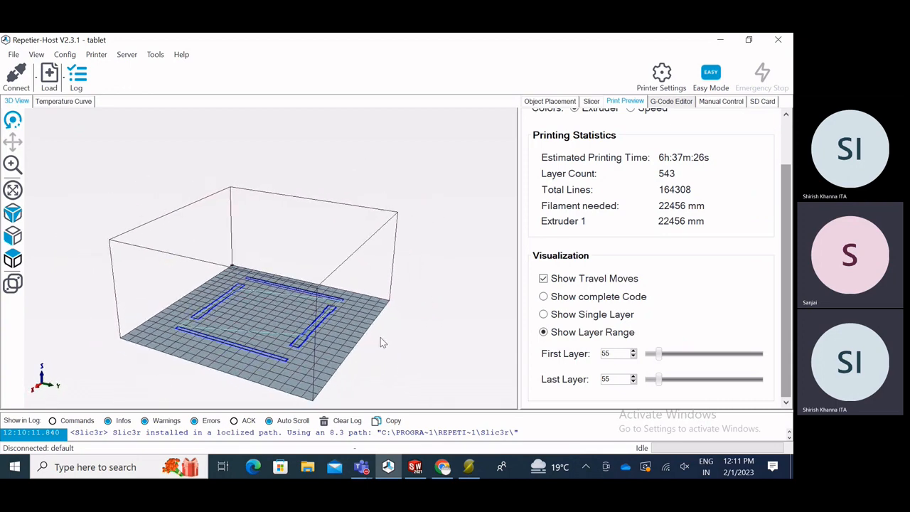